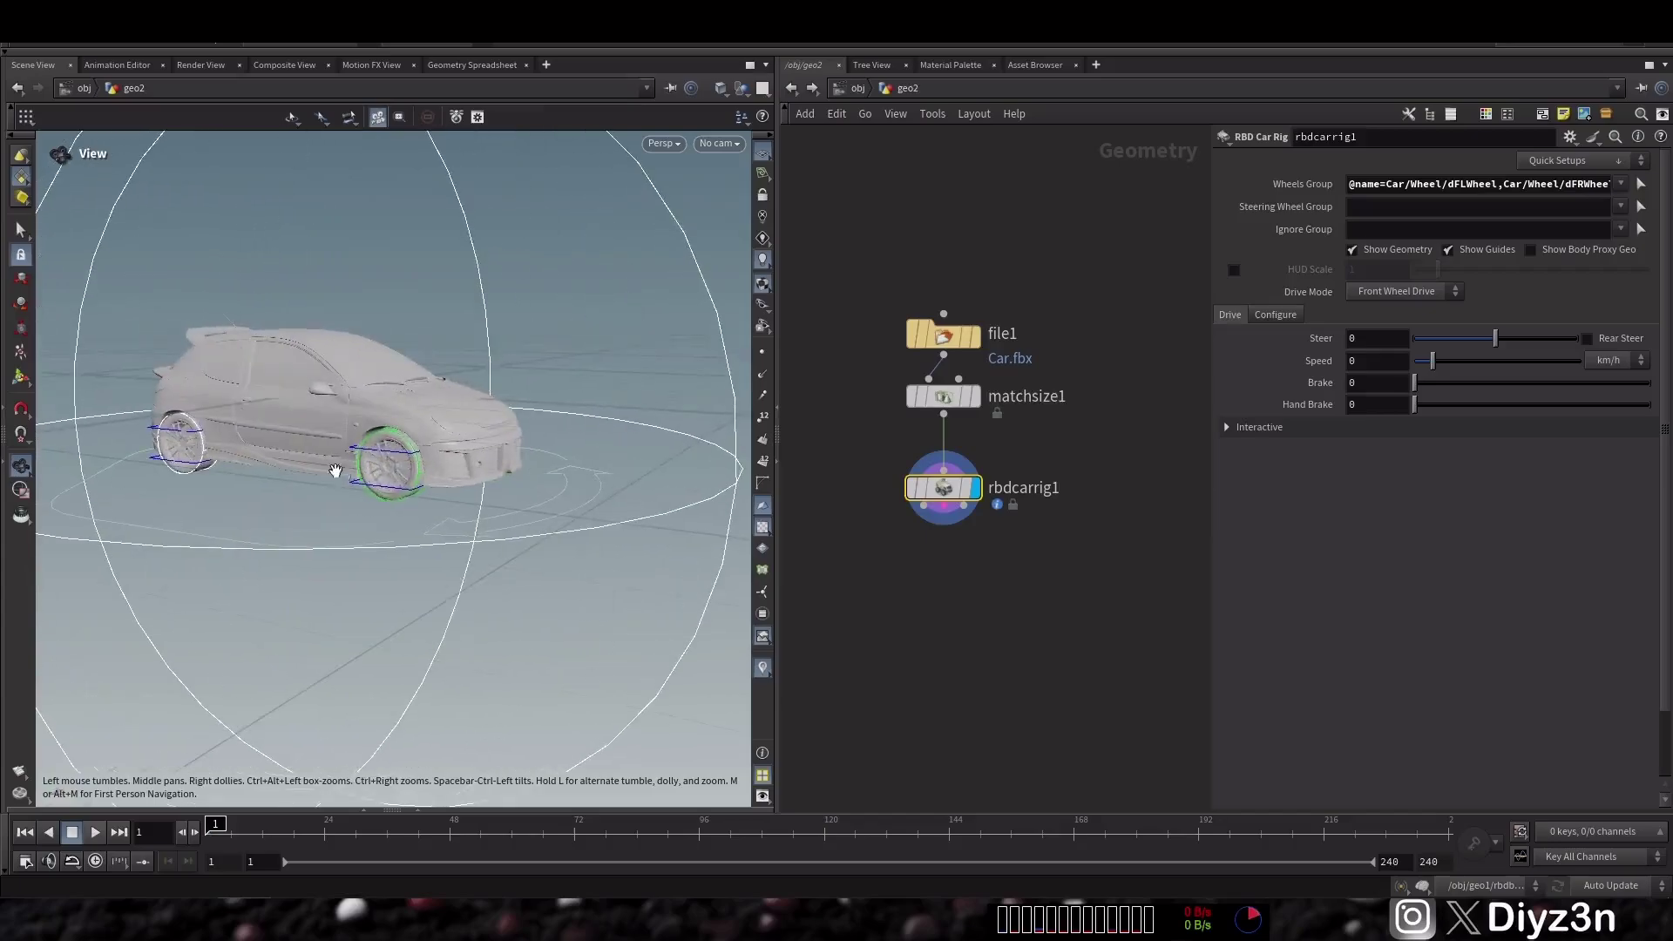
- Add an RBD Bullet Solver below rbdcarrig1, wired to its three outputs, and display the solver
{"action": "key", "text": "Tab"}
{"action": "type", "text": "bul"}
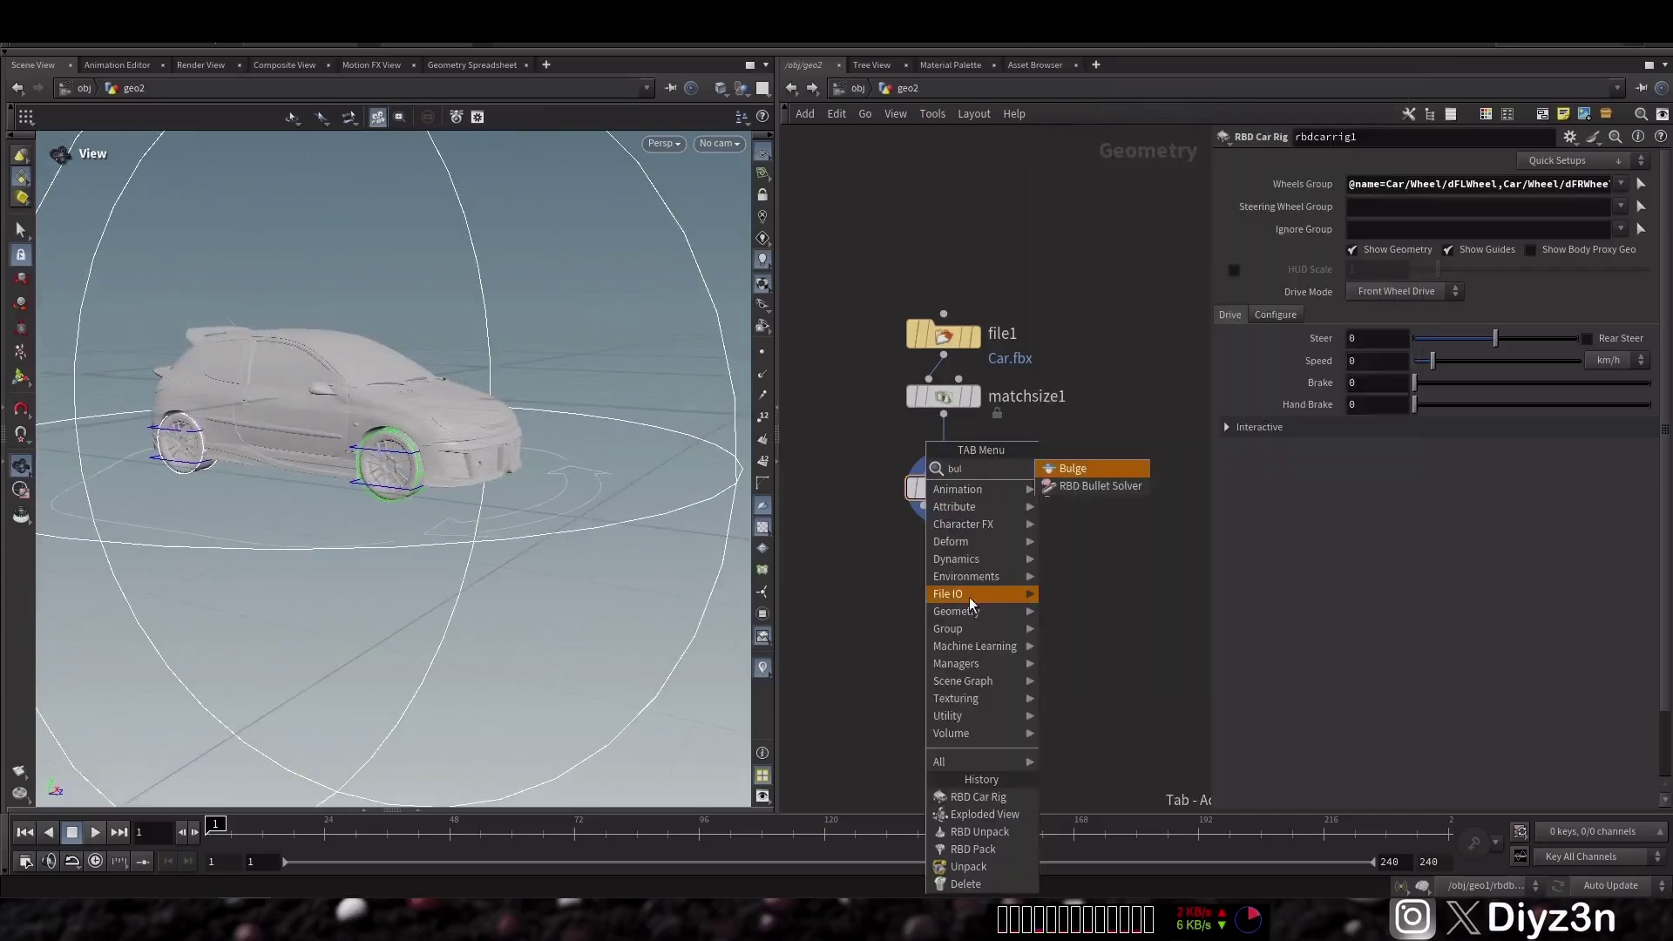
{"action": "left_click", "coordinate": [1105, 488]}
{"action": "left_click", "coordinate": [944, 576]}
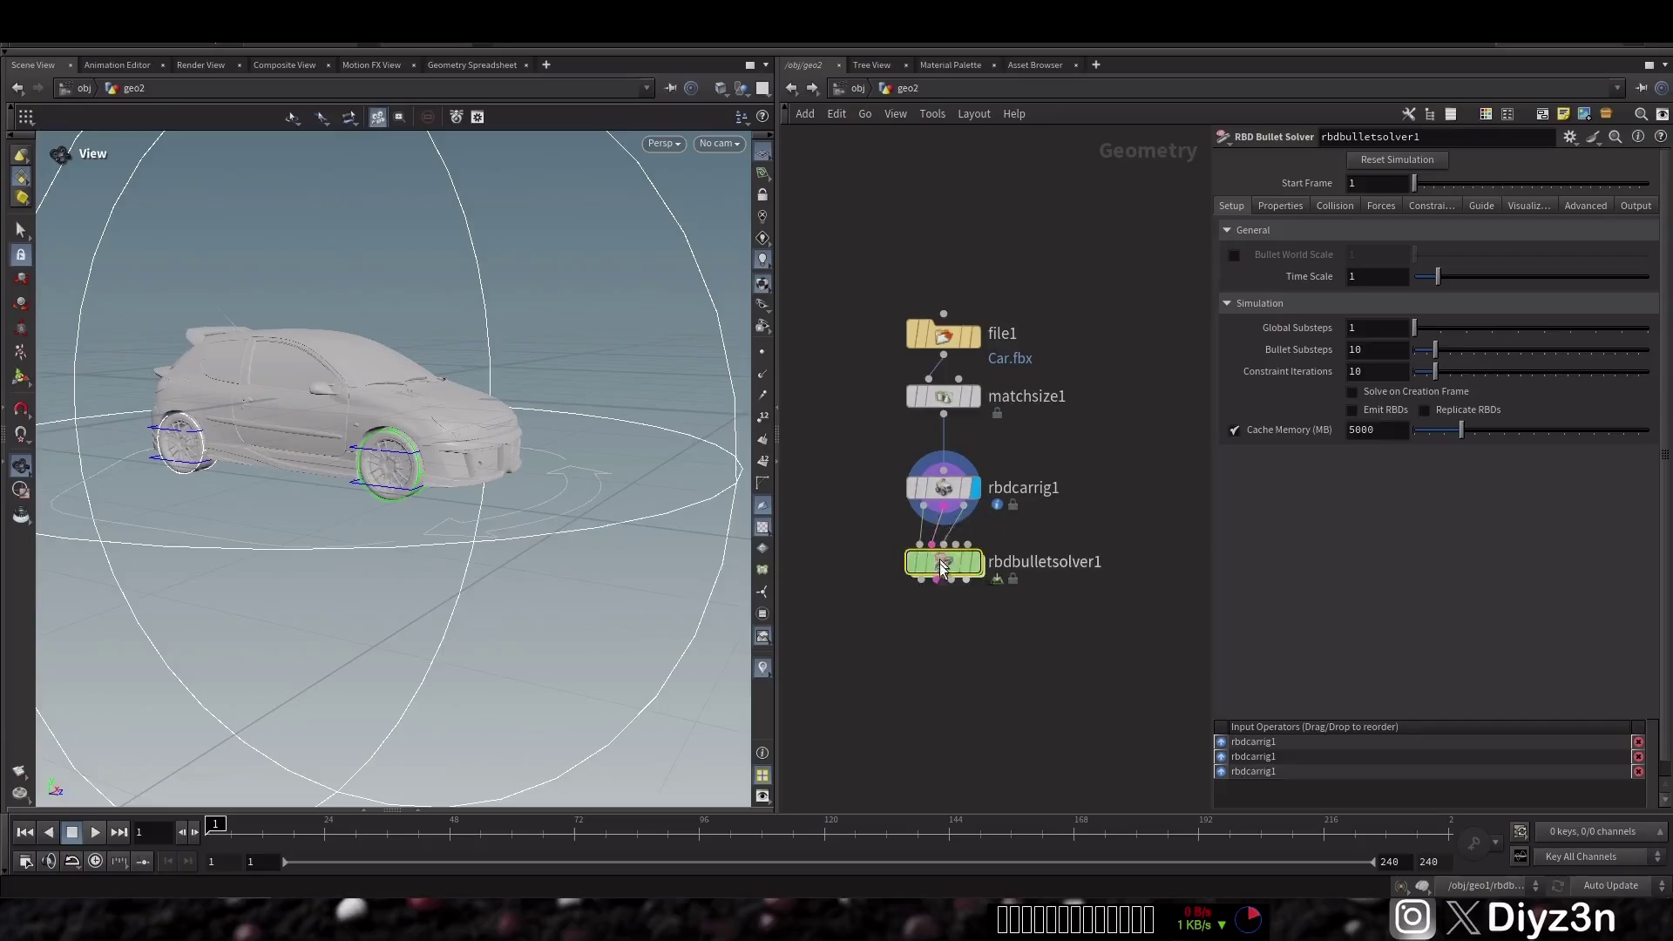
{"action": "left_click", "coordinate": [980, 558]}
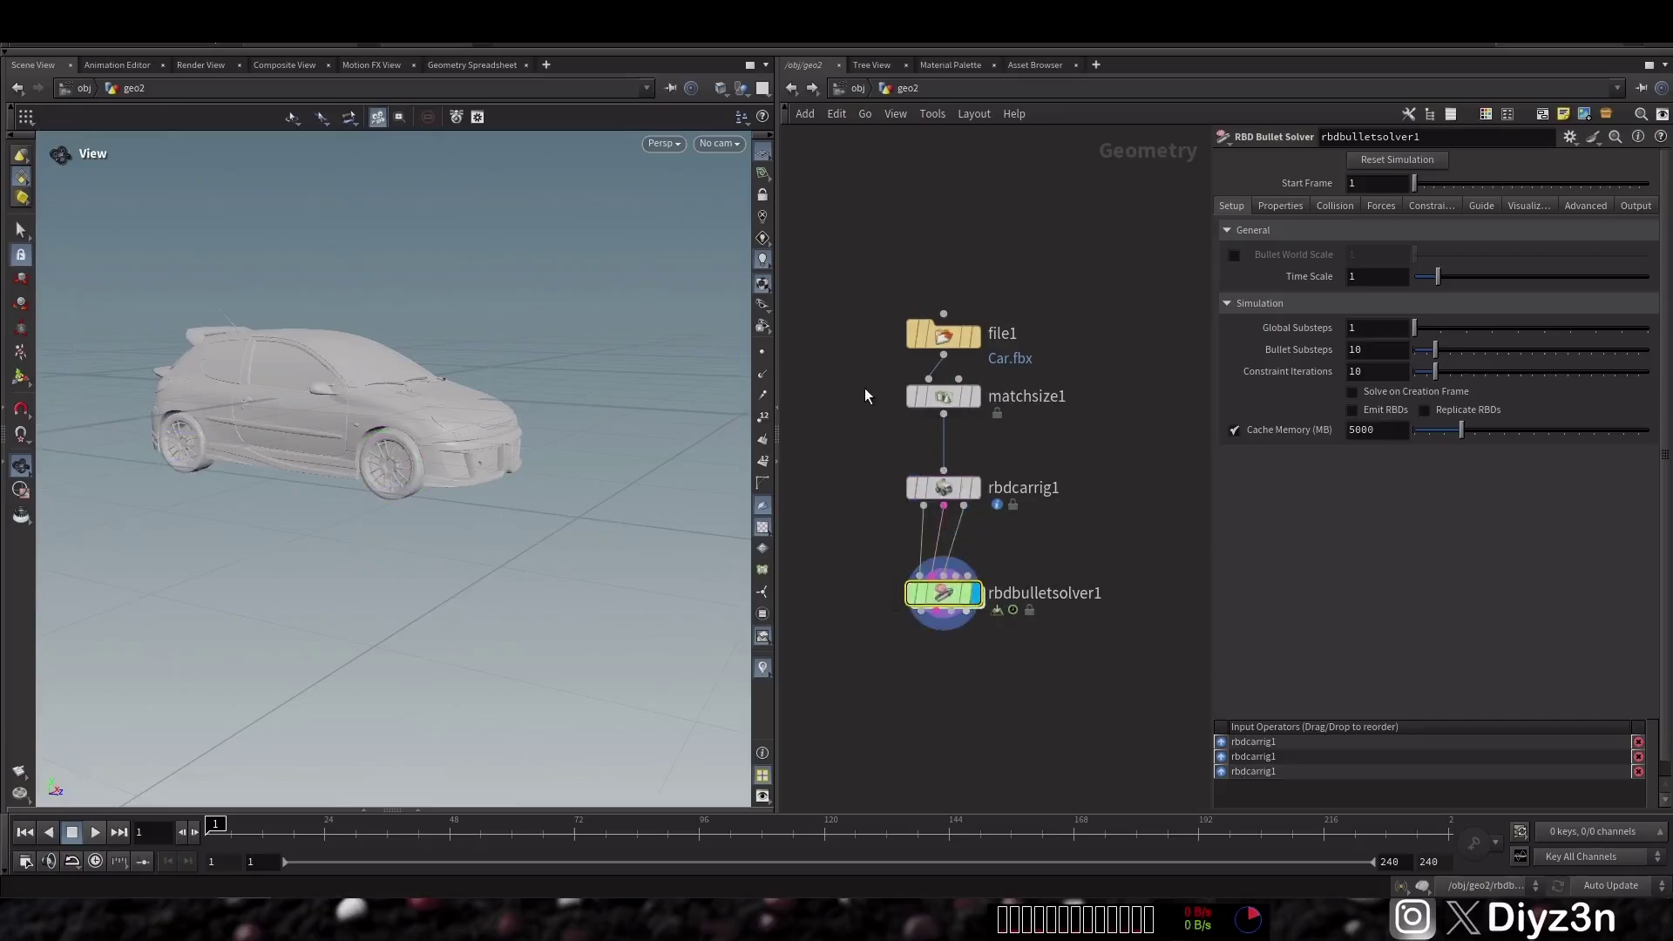
- Insert a Transform node between matchsize1 and rbdcarrig1 and raise the car about 0.38 units along Y
{"action": "key", "text": "Tab"}
{"action": "left_click", "coordinate": [1011, 452]}
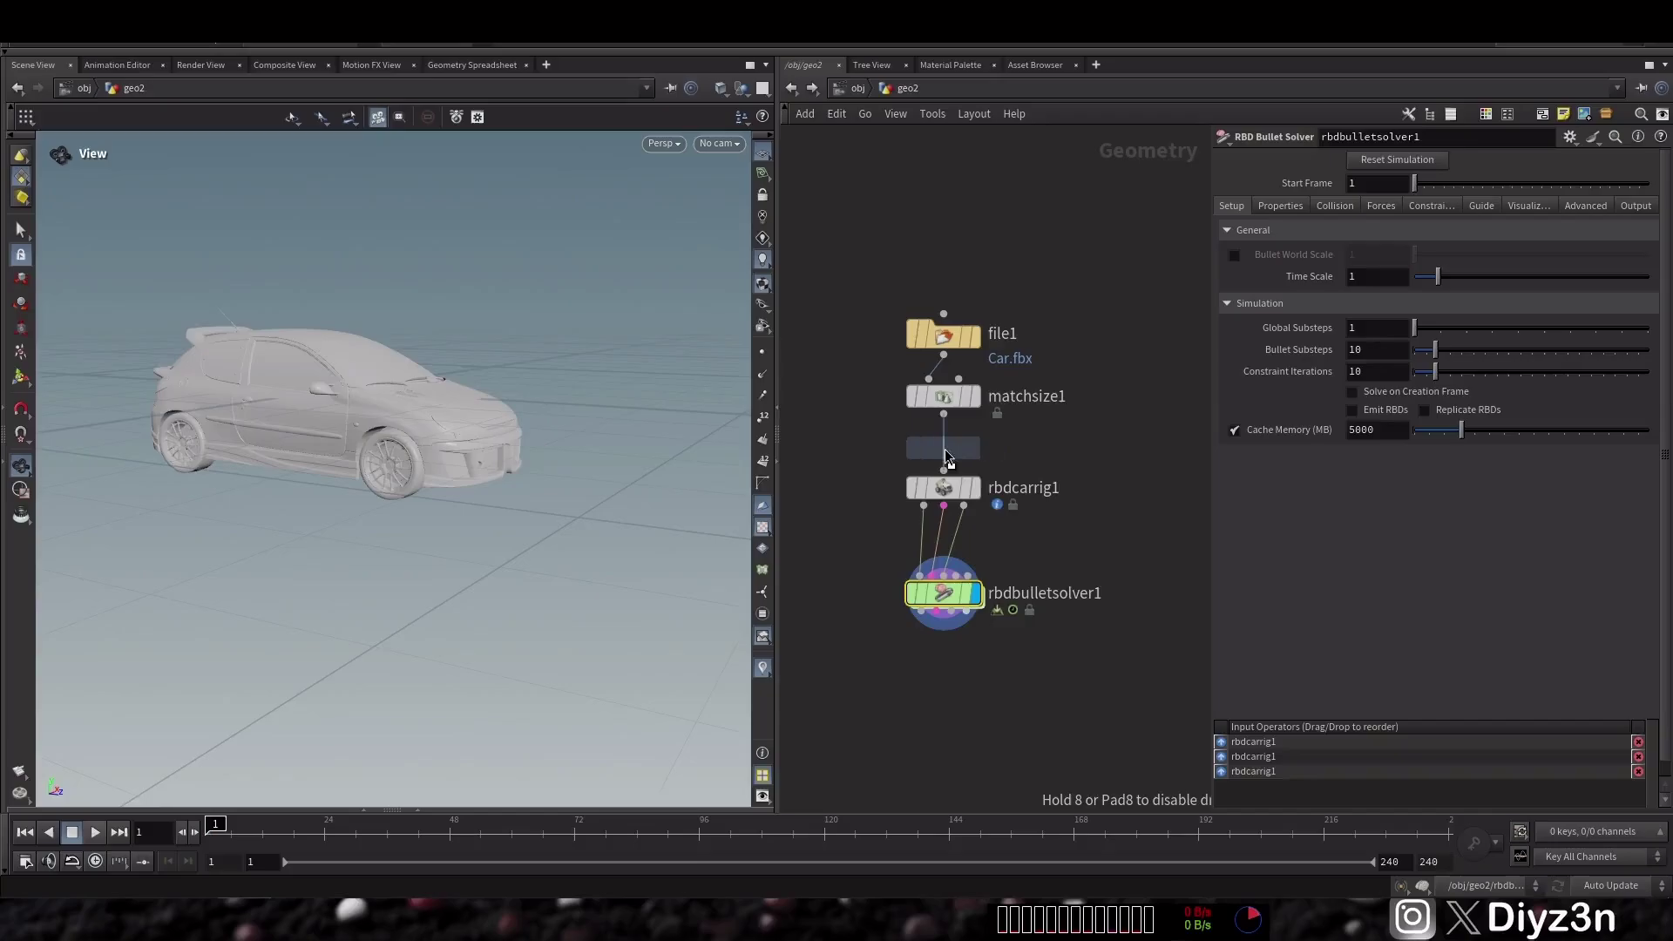
{"action": "left_click", "coordinate": [947, 449]}
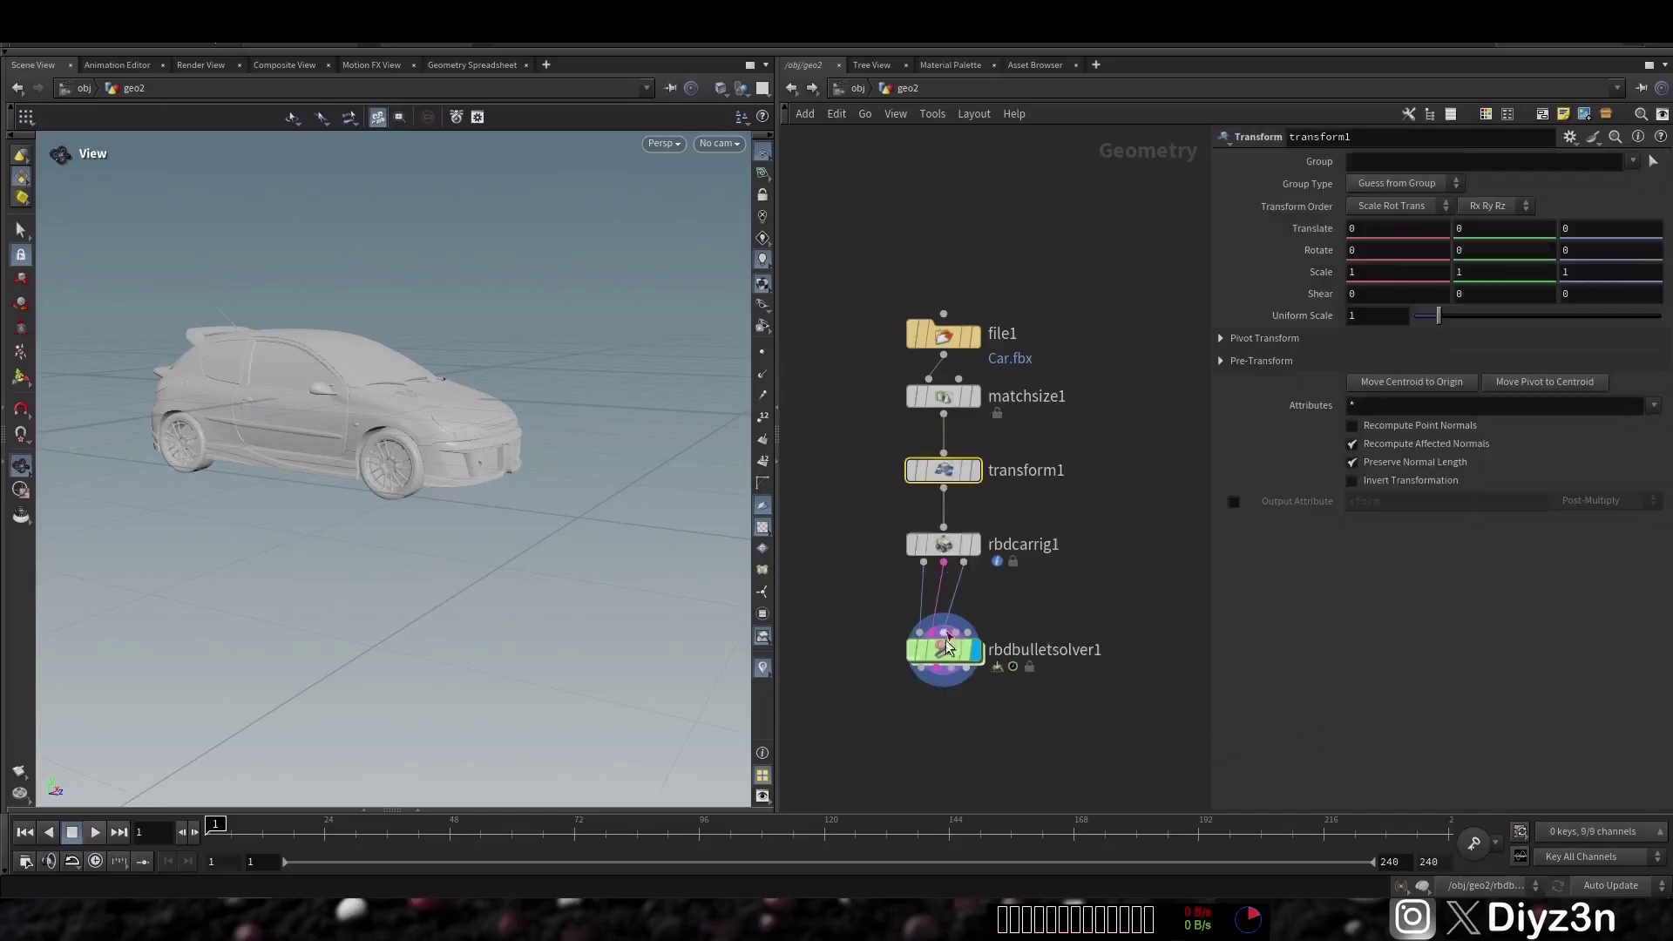
{"action": "left_click", "coordinate": [20, 380]}
{"action": "left_click_drag", "start_coordinate": [316, 366], "coordinate": [319, 177]}
{"action": "right_click_drag", "start_coordinate": [405, 344], "coordinate": [193, 434], "text": "alt"}
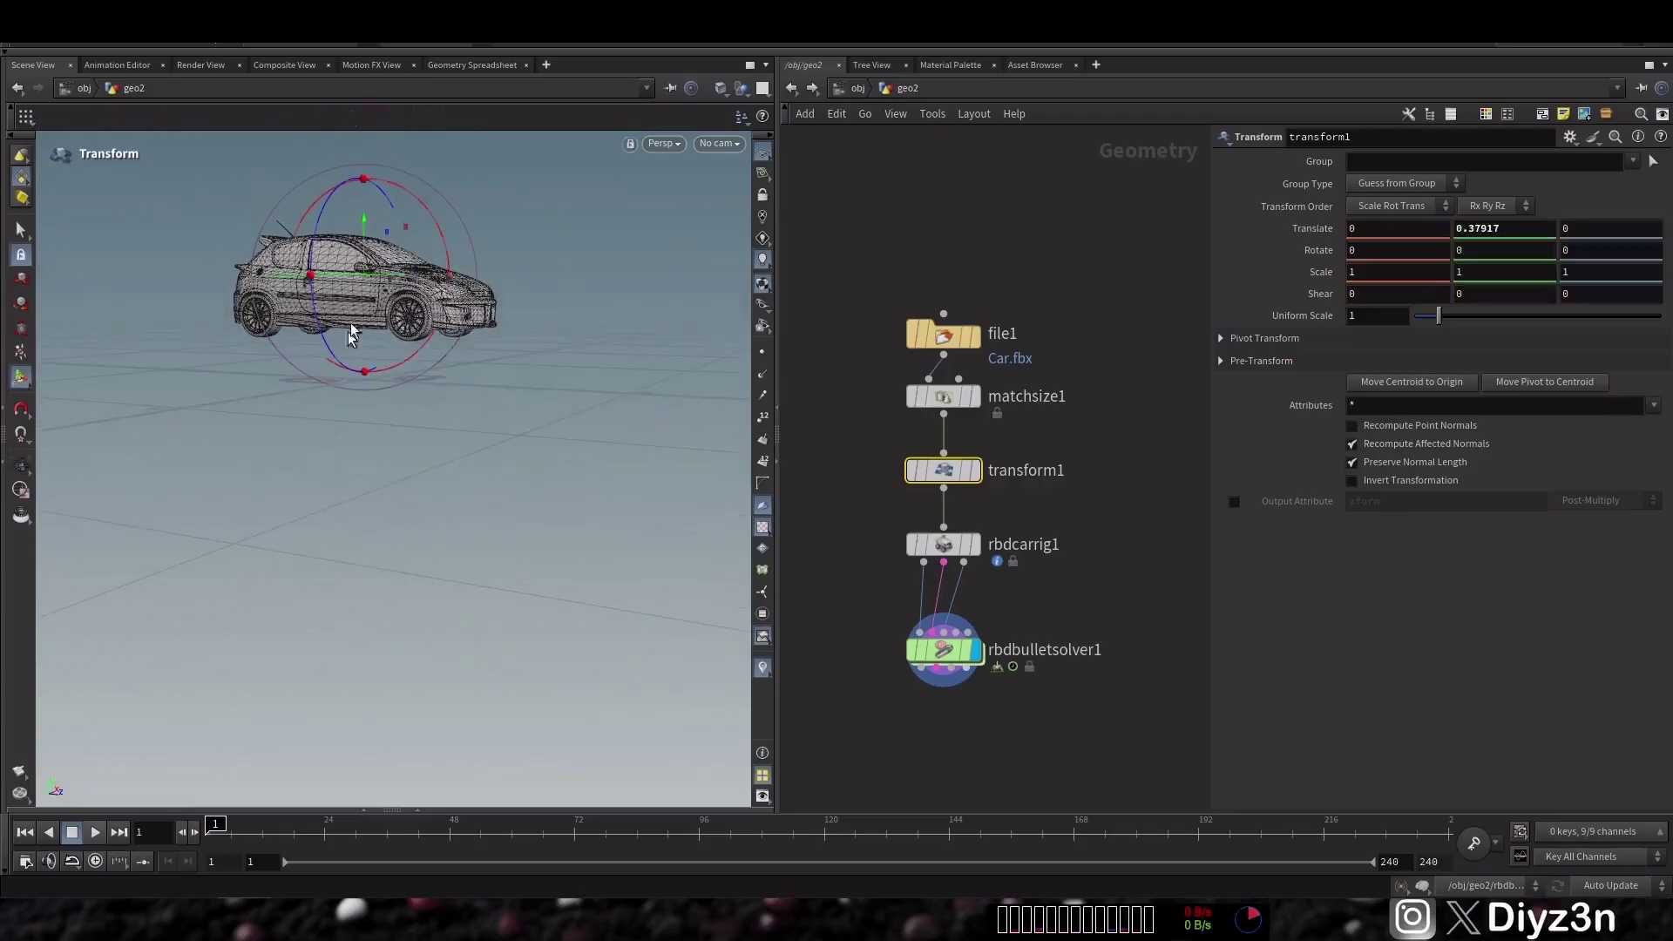
- Set the ground collision type of rbdbulletsolver1 to Ground Plane
{"action": "left_click", "coordinate": [931, 666]}
{"action": "left_click", "coordinate": [1280, 207]}
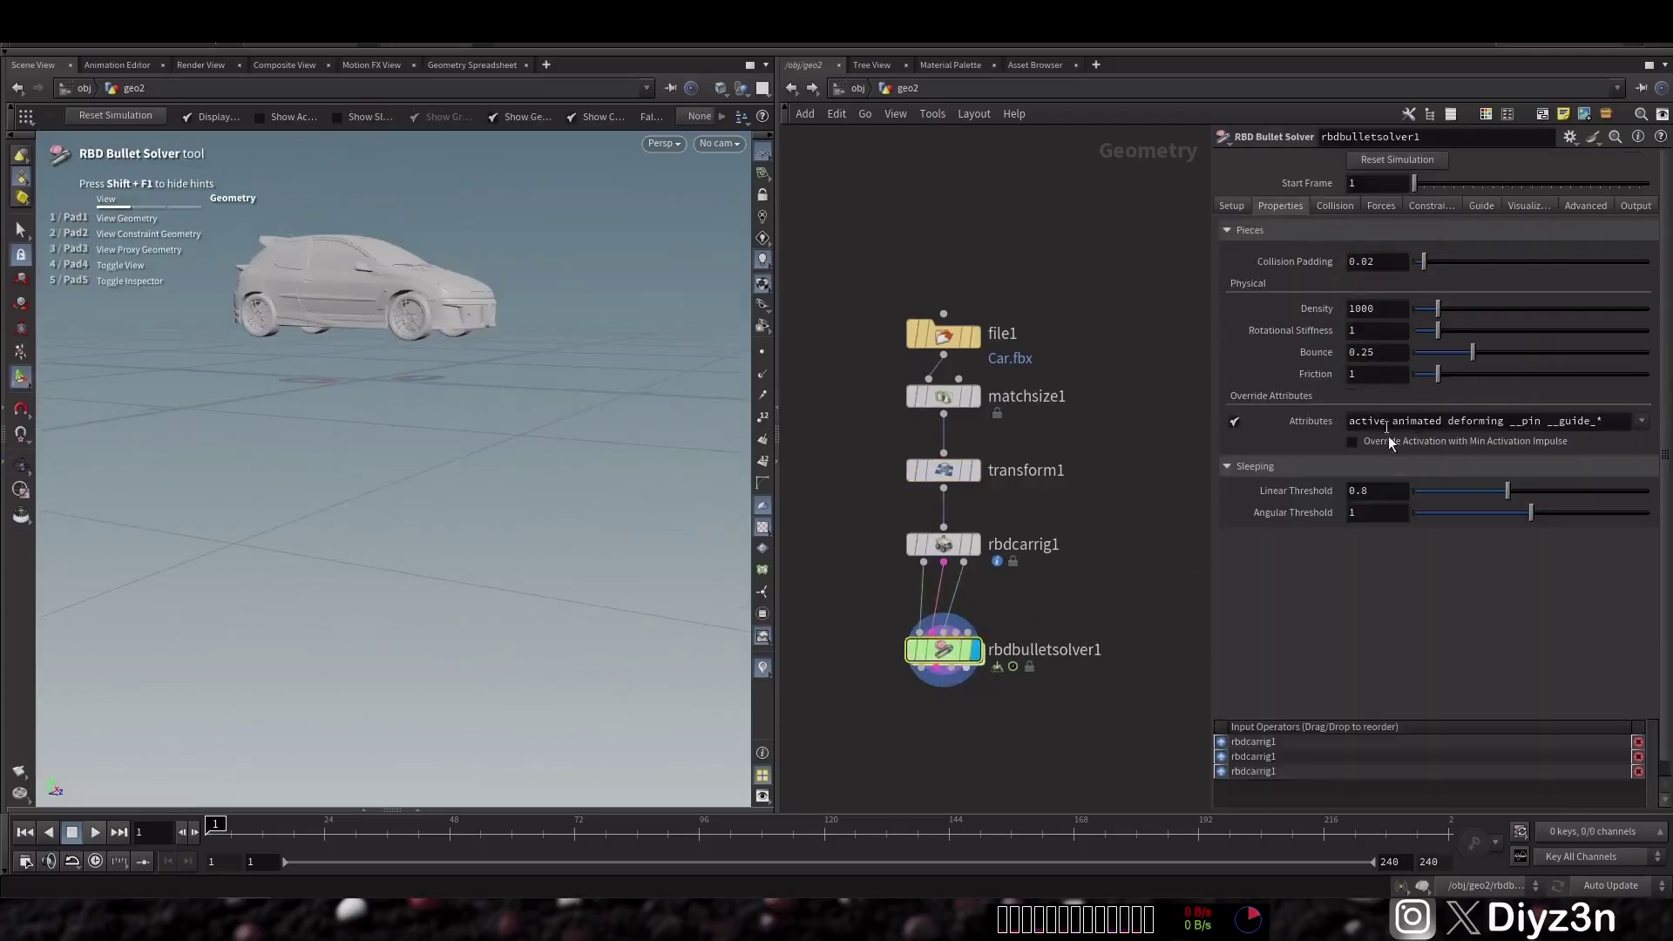
{"action": "left_click", "coordinate": [1342, 209]}
{"action": "left_click", "coordinate": [1391, 468]}
{"action": "left_click", "coordinate": [1386, 502]}
{"action": "right_click_drag", "start_coordinate": [348, 296], "coordinate": [471, 273], "text": "alt"}
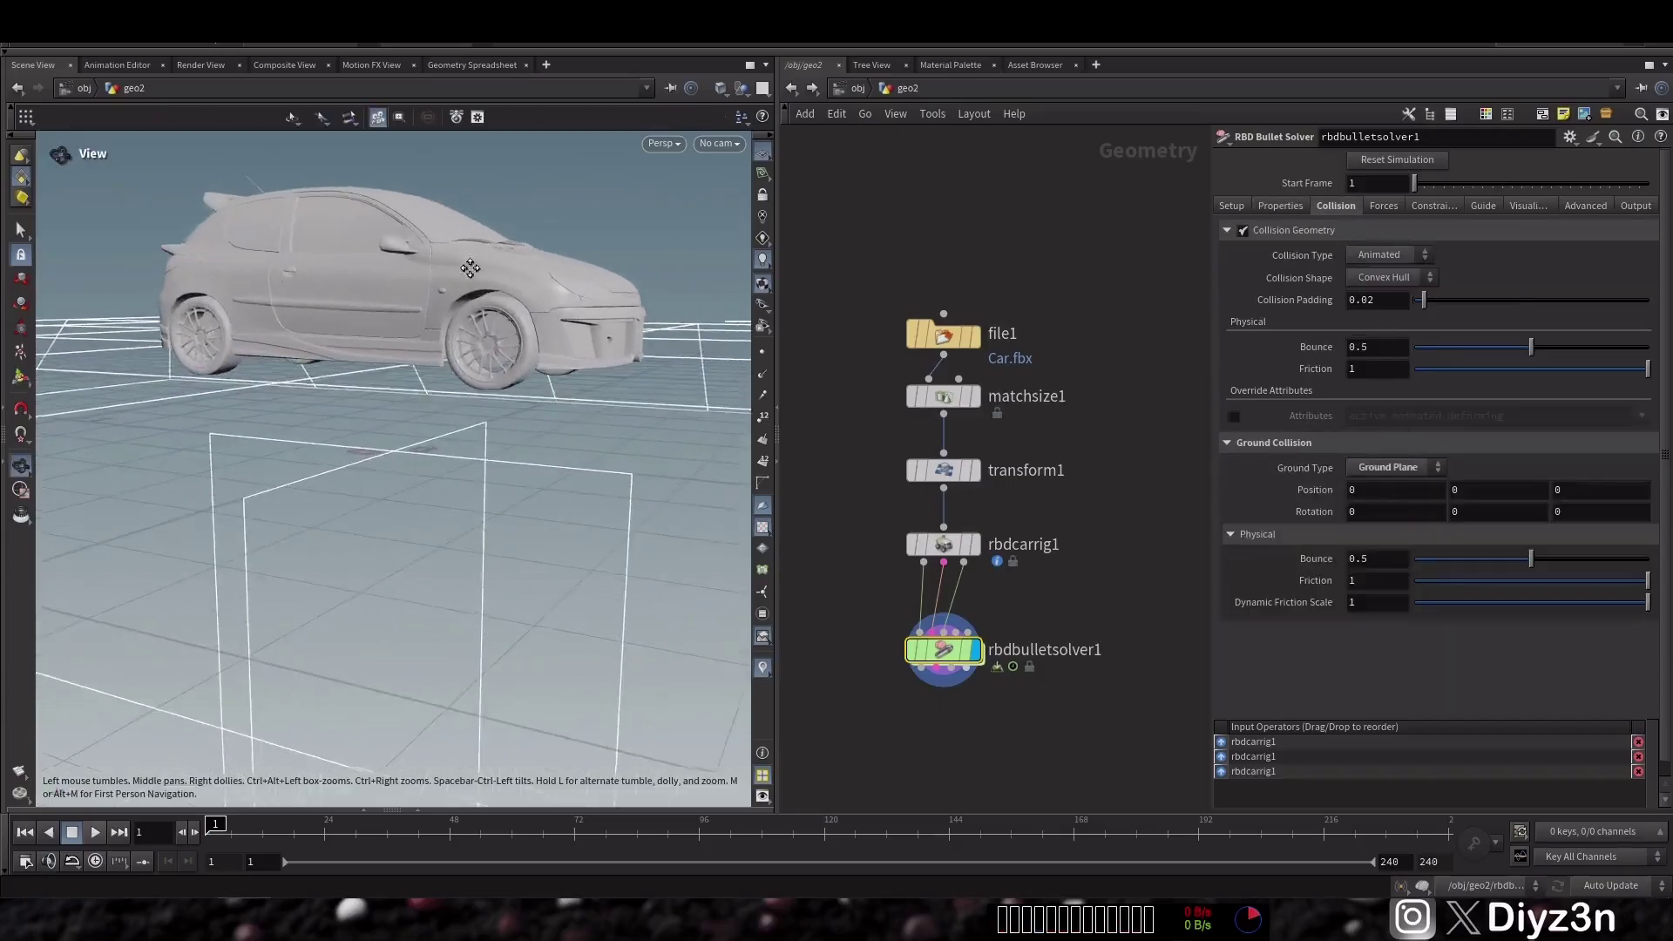
- Play the car's drop simulation in real time and return to the first frame
{"action": "left_click", "coordinate": [96, 833]}
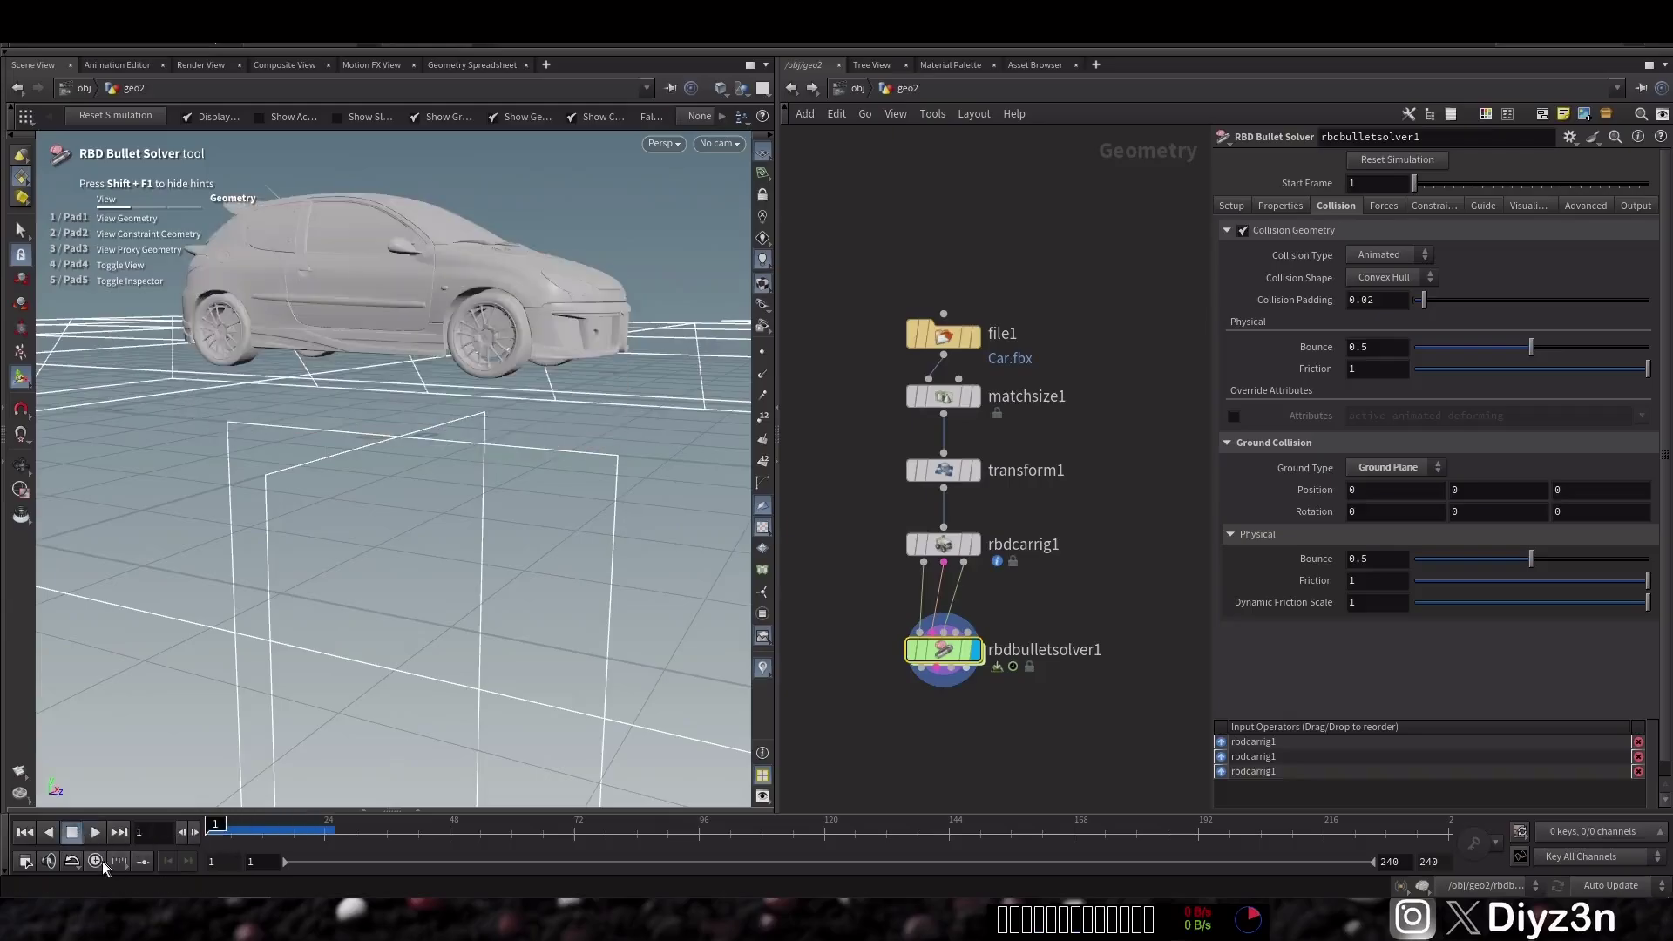
{"action": "left_click", "coordinate": [96, 833]}
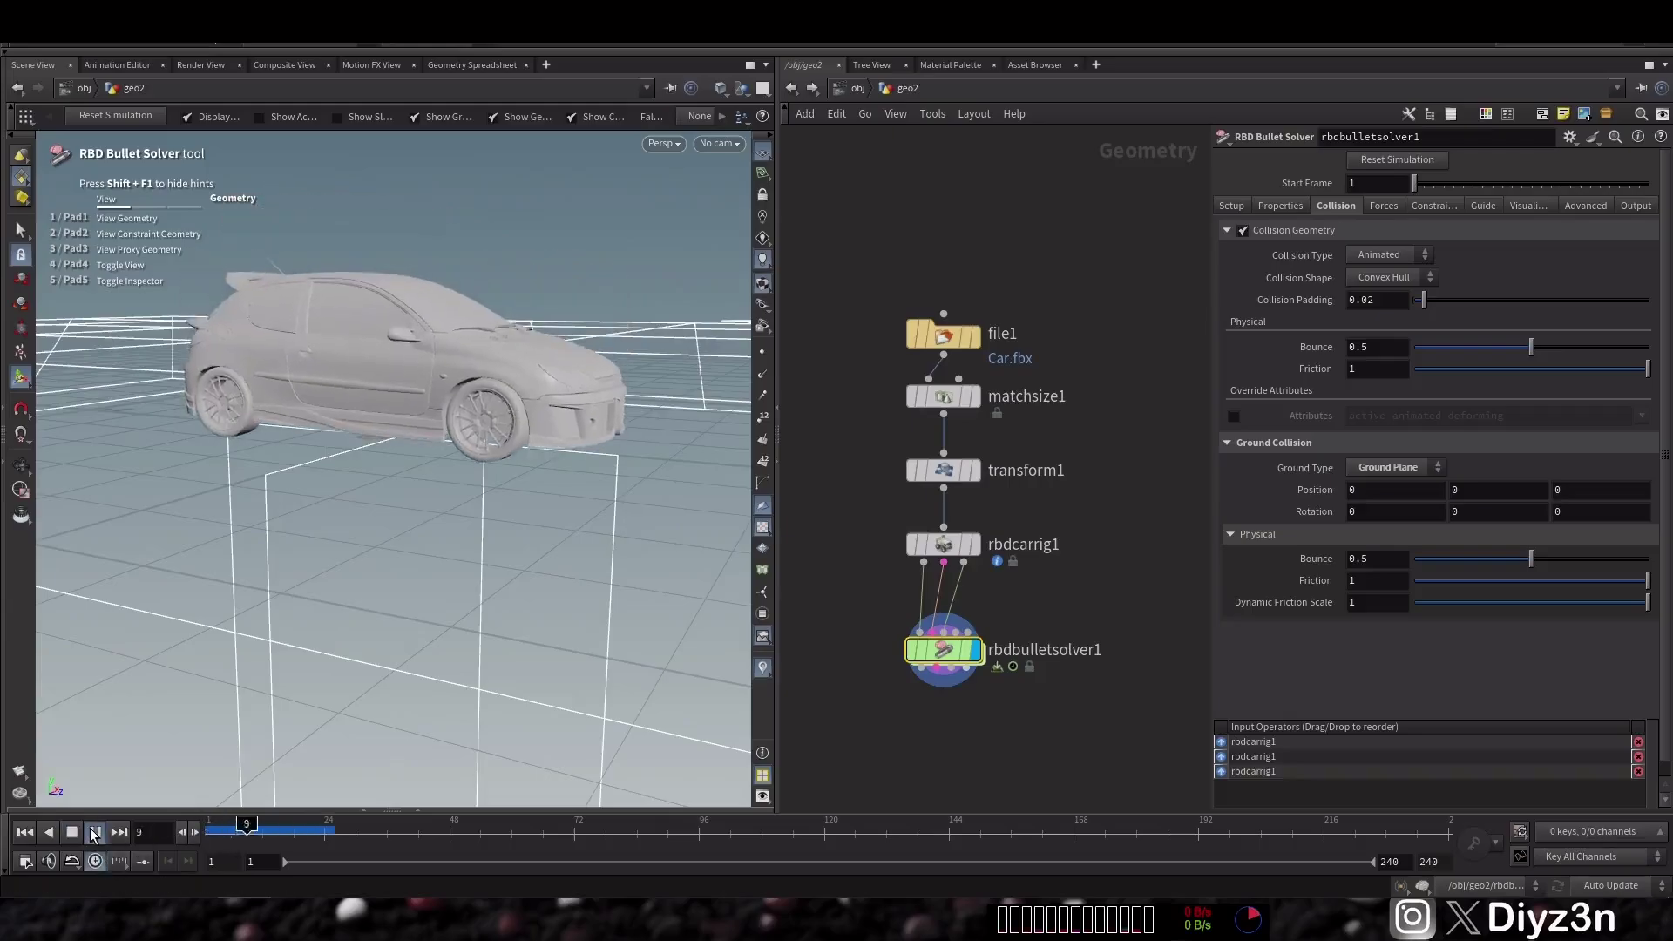
{"action": "left_click", "coordinate": [31, 839]}
- Set the suspension of rbdcarrig1 to a damping of 0.082 and a travel of 0.97
{"action": "left_click", "coordinate": [944, 544]}
{"action": "left_click", "coordinate": [1276, 315]}
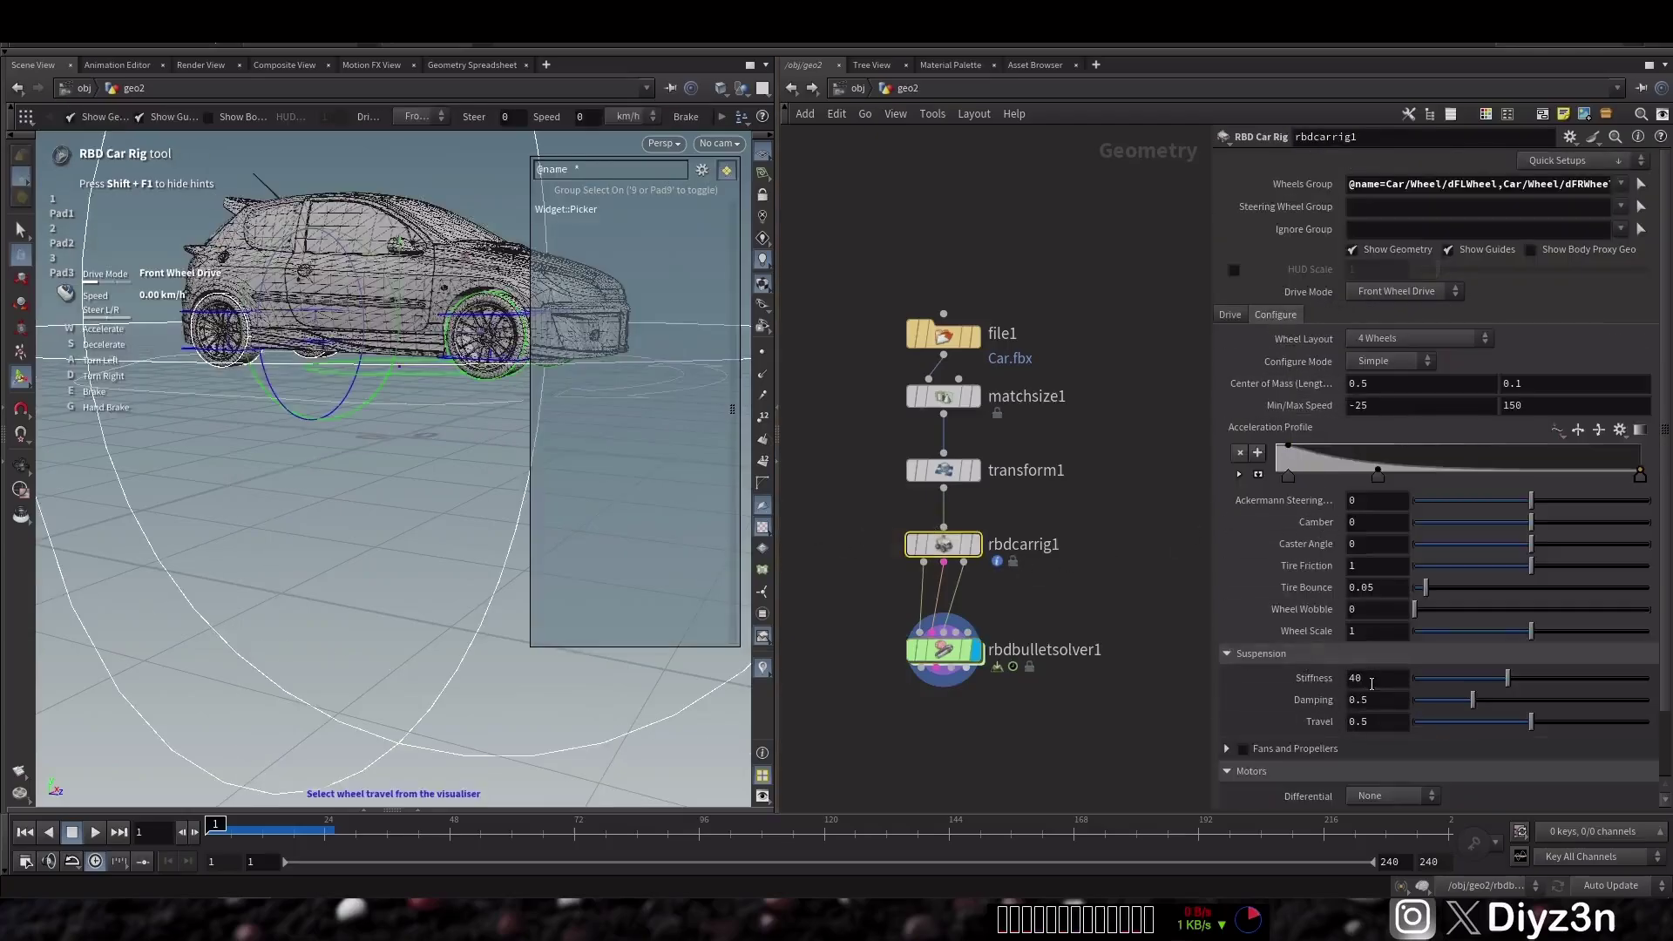
{"action": "left_click", "coordinate": [1425, 702]}
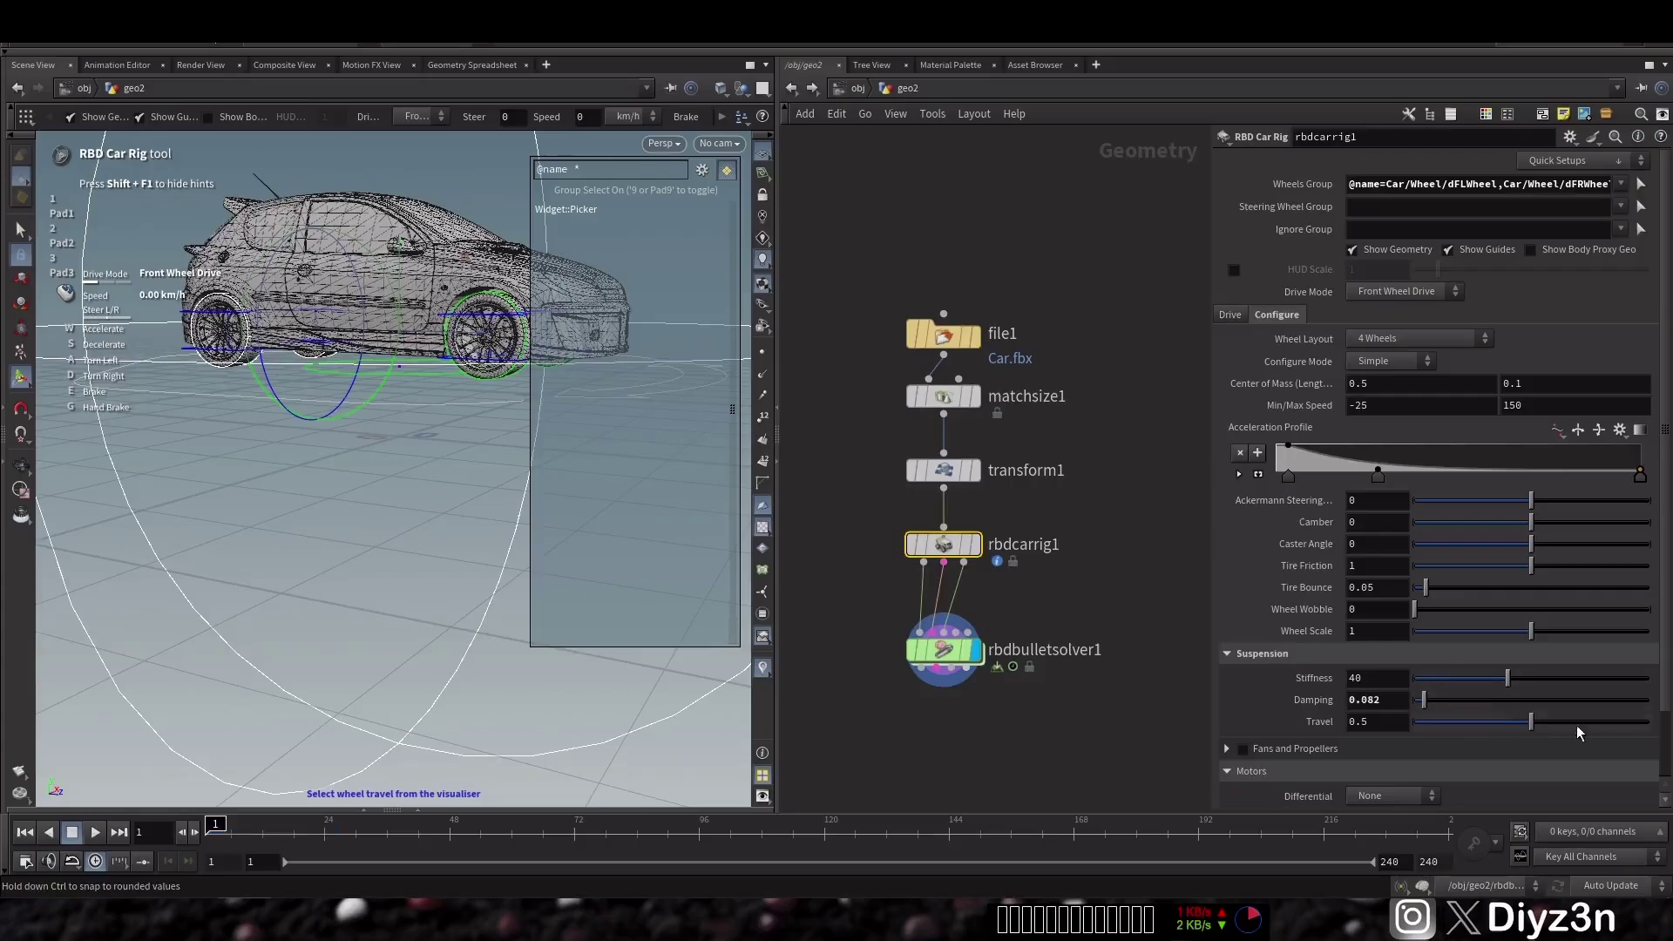
{"action": "left_click", "coordinate": [1639, 724]}
- Replay the bullet solver's simulation with the playback range ending at frame 38, and return to frame 1
{"action": "left_click", "coordinate": [94, 833]}
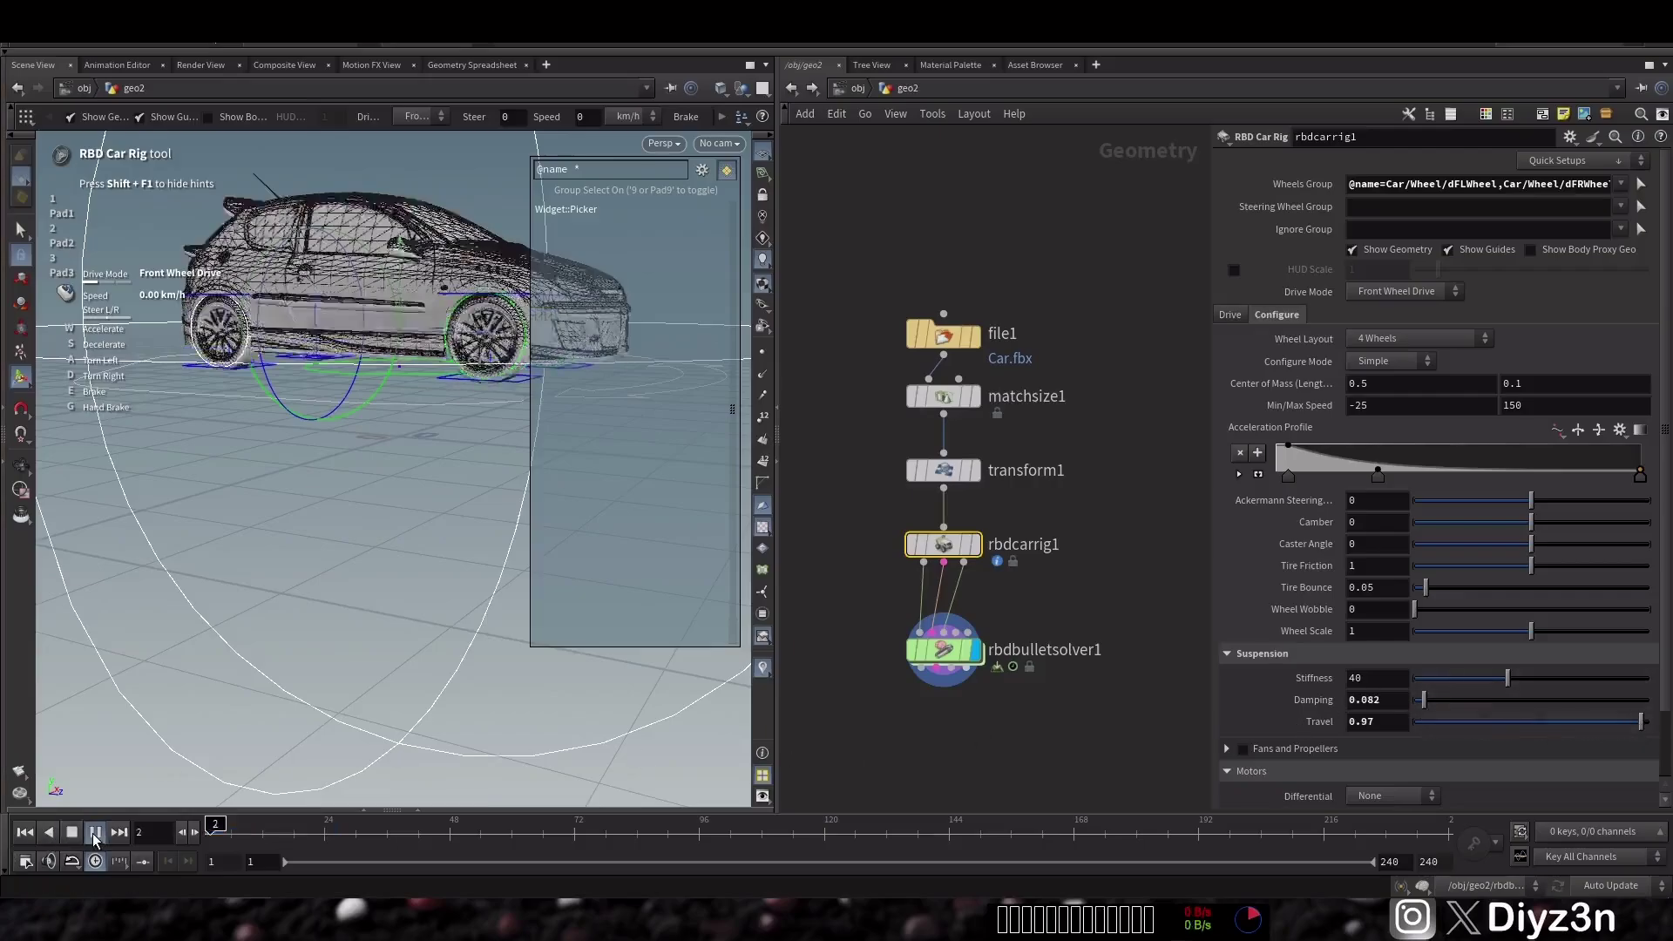
{"action": "left_click", "coordinate": [958, 667]}
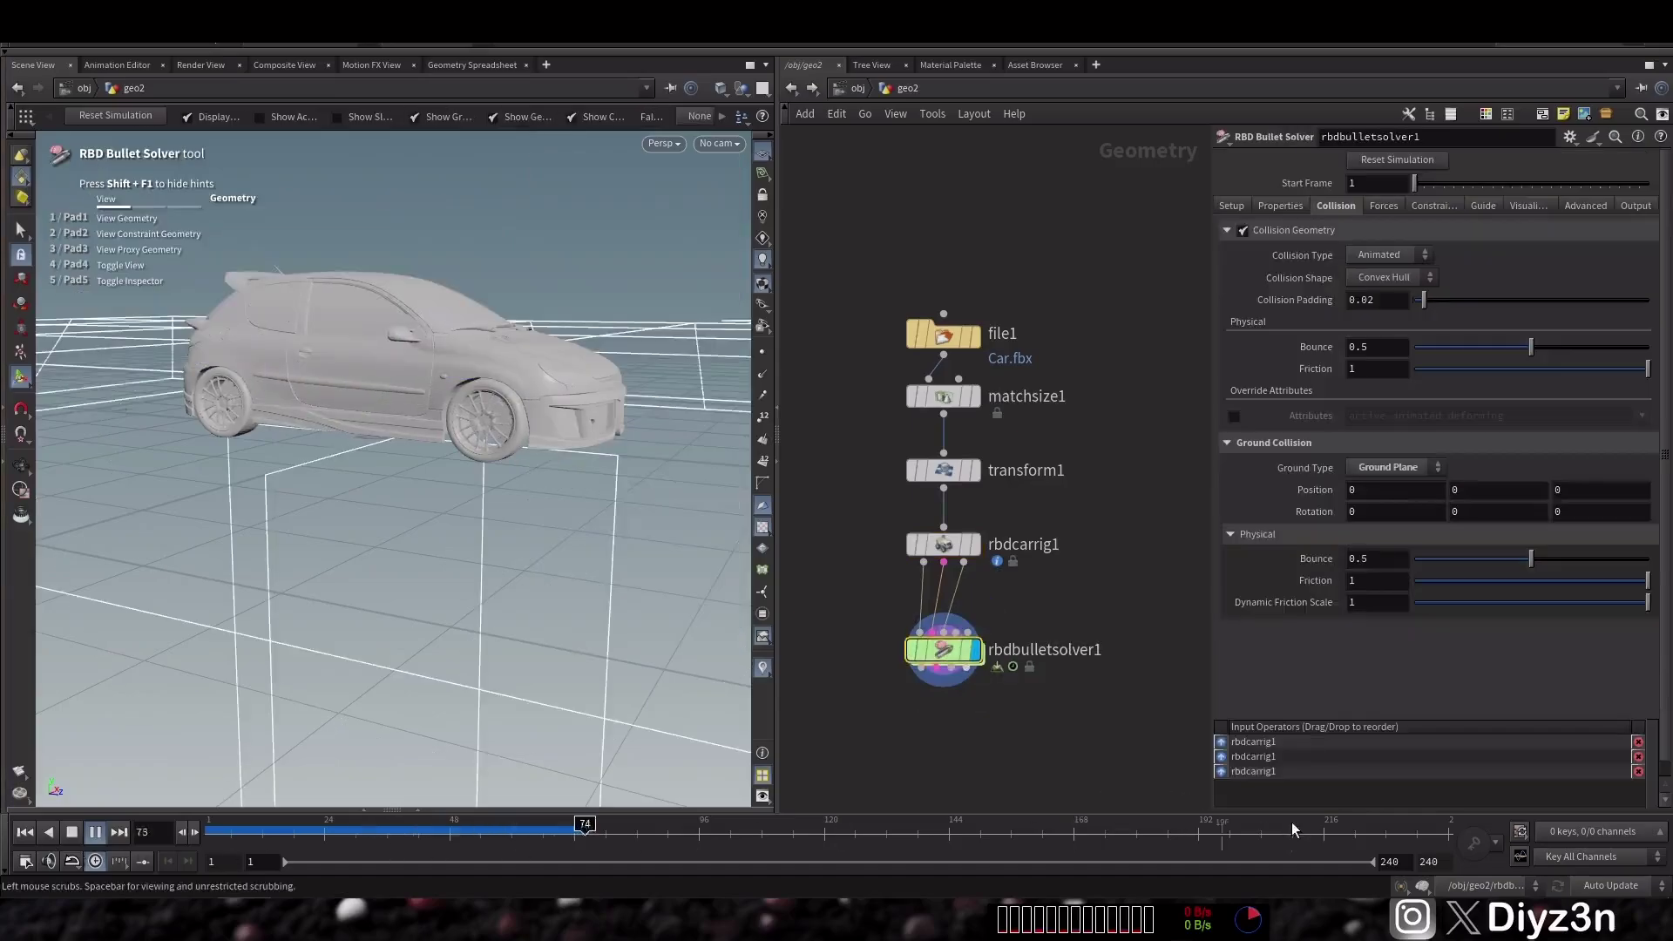
{"action": "left_click_drag", "start_coordinate": [1373, 862], "coordinate": [446, 863]}
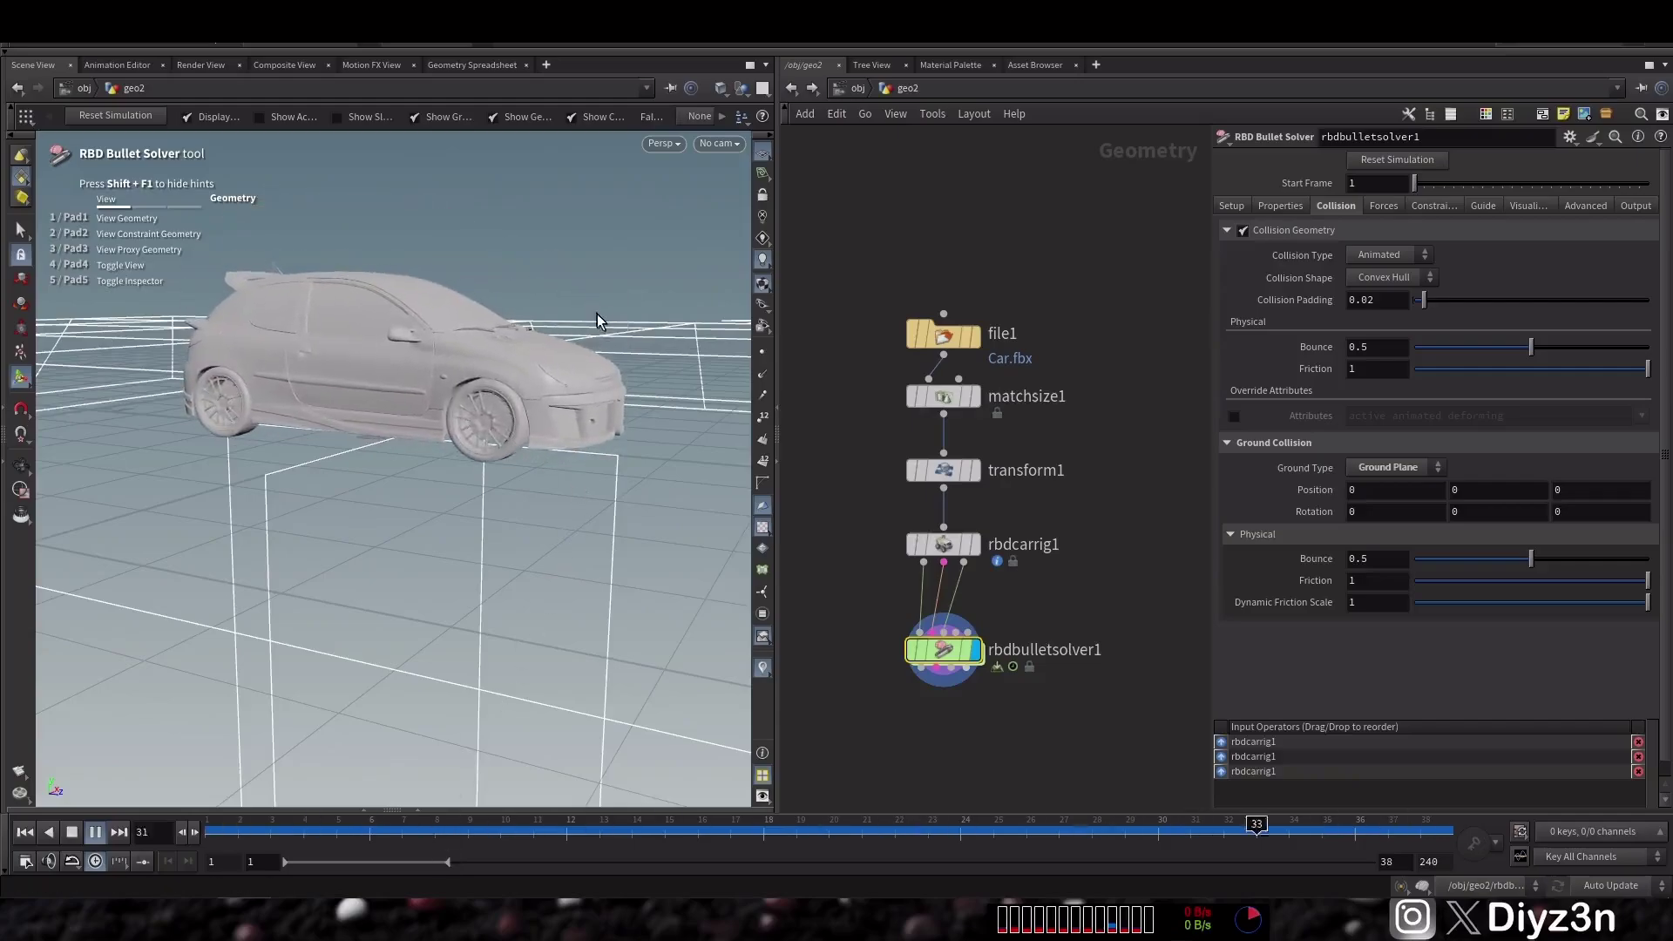
{"action": "left_click", "coordinate": [71, 832]}
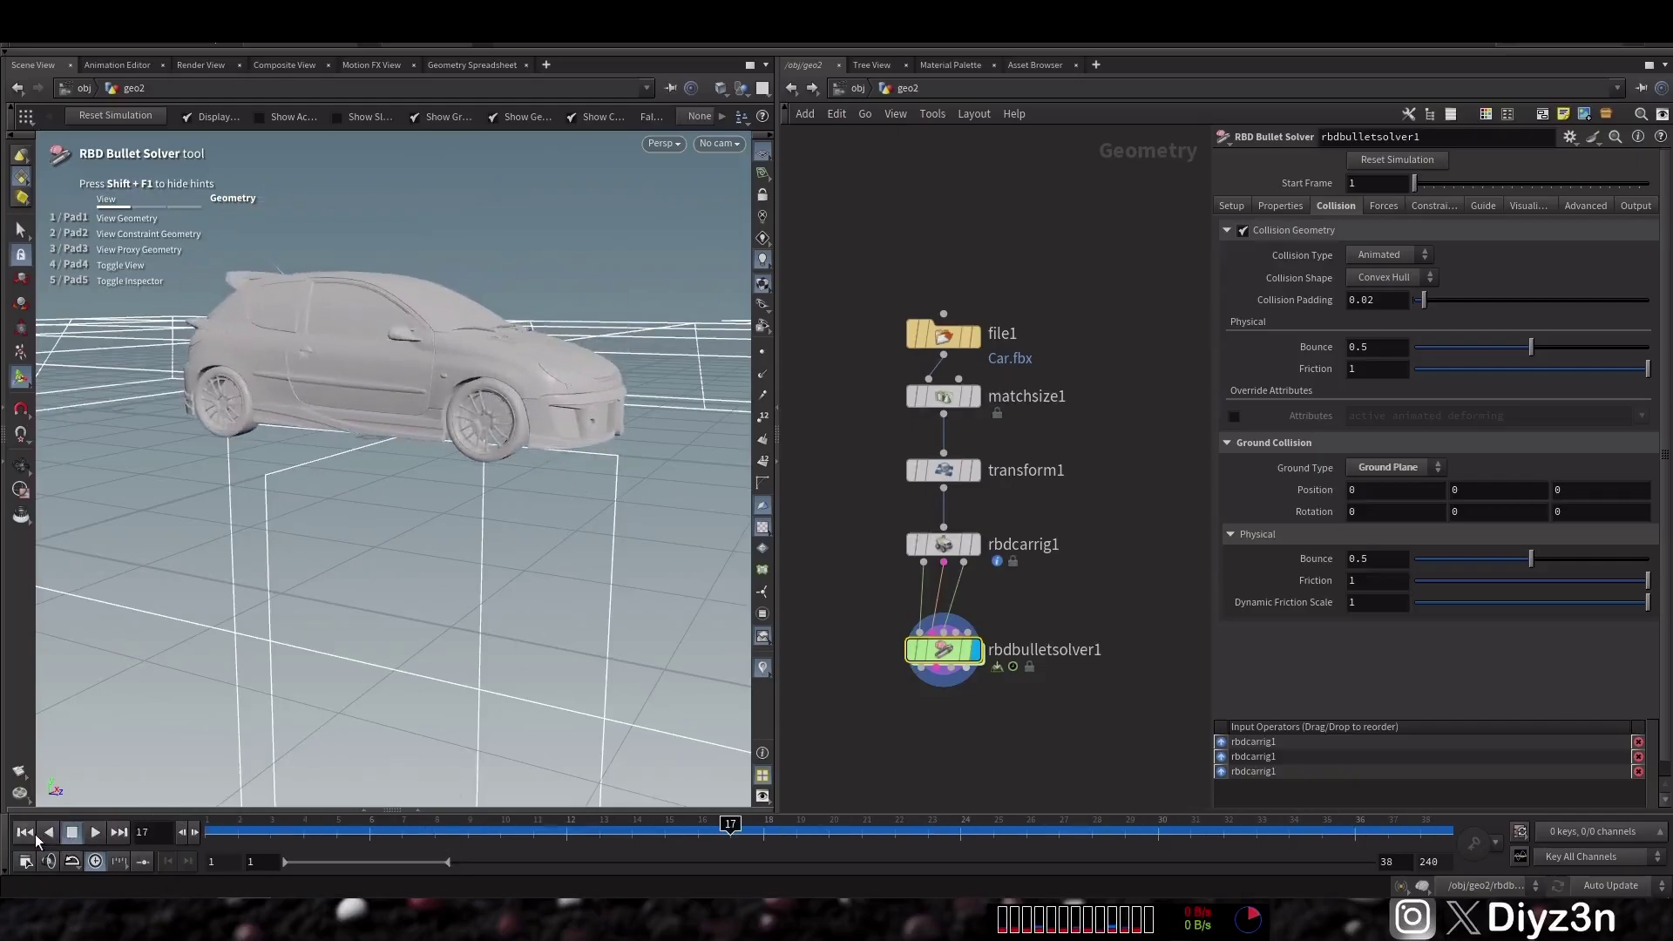
{"action": "left_click", "coordinate": [25, 832]}
- Add a HeightField terrain node beside rbdcarrig1 and display it
{"action": "middle_click_drag", "start_coordinate": [1076, 605], "coordinate": [1025, 555]}
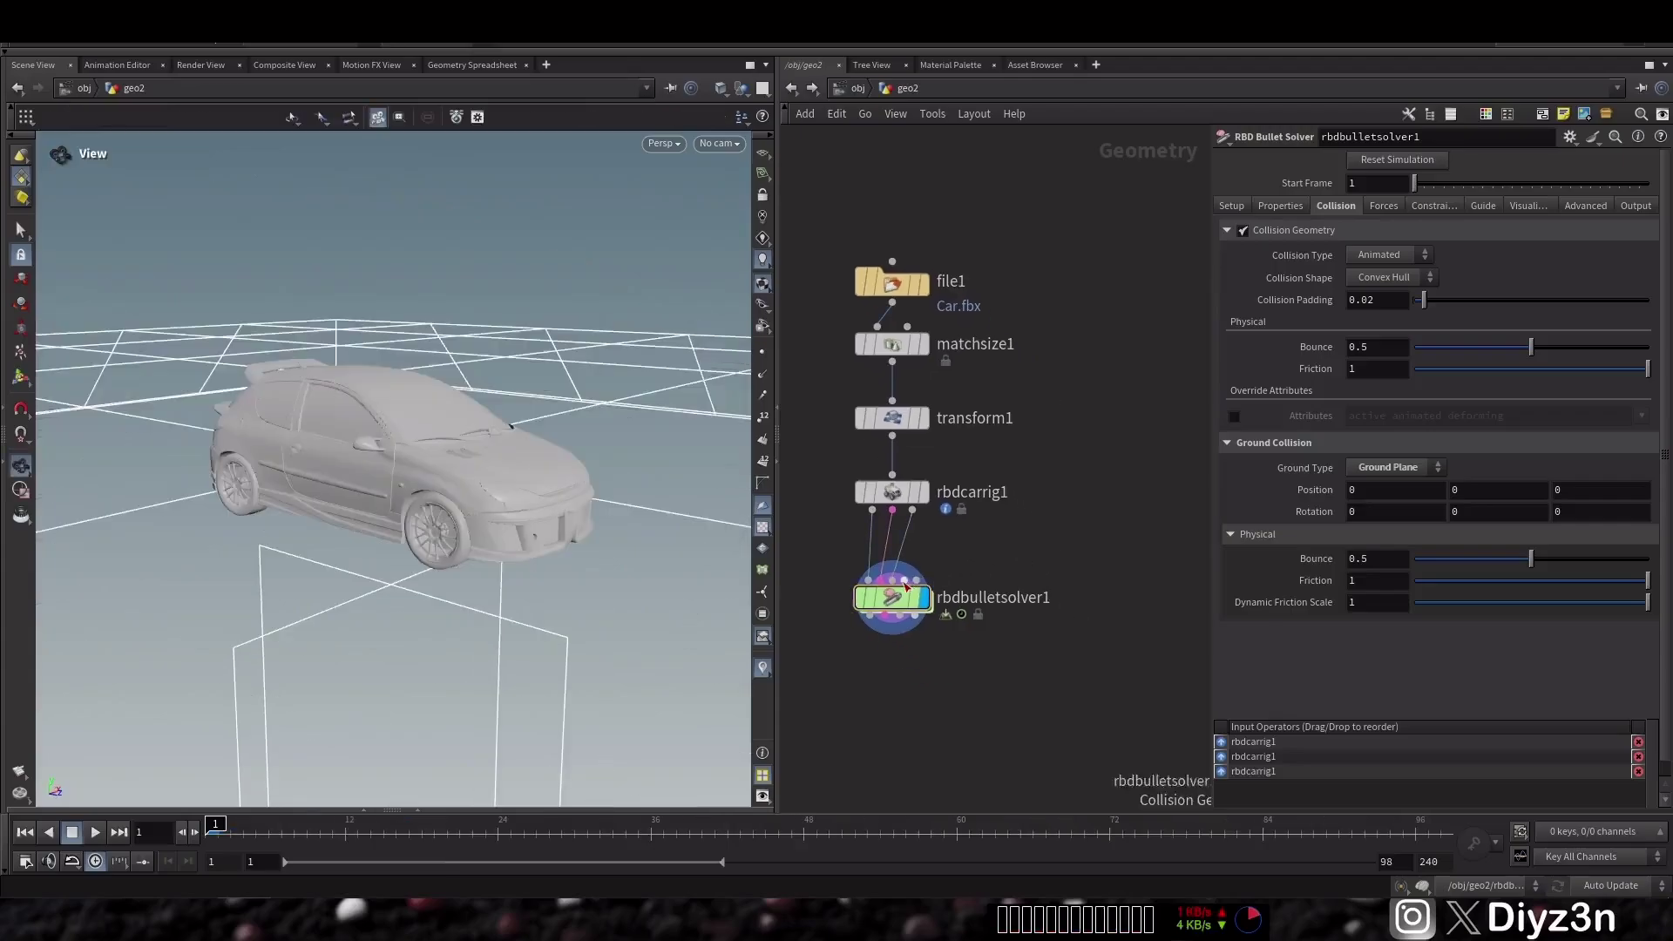
{"action": "left_click", "coordinate": [914, 578]}
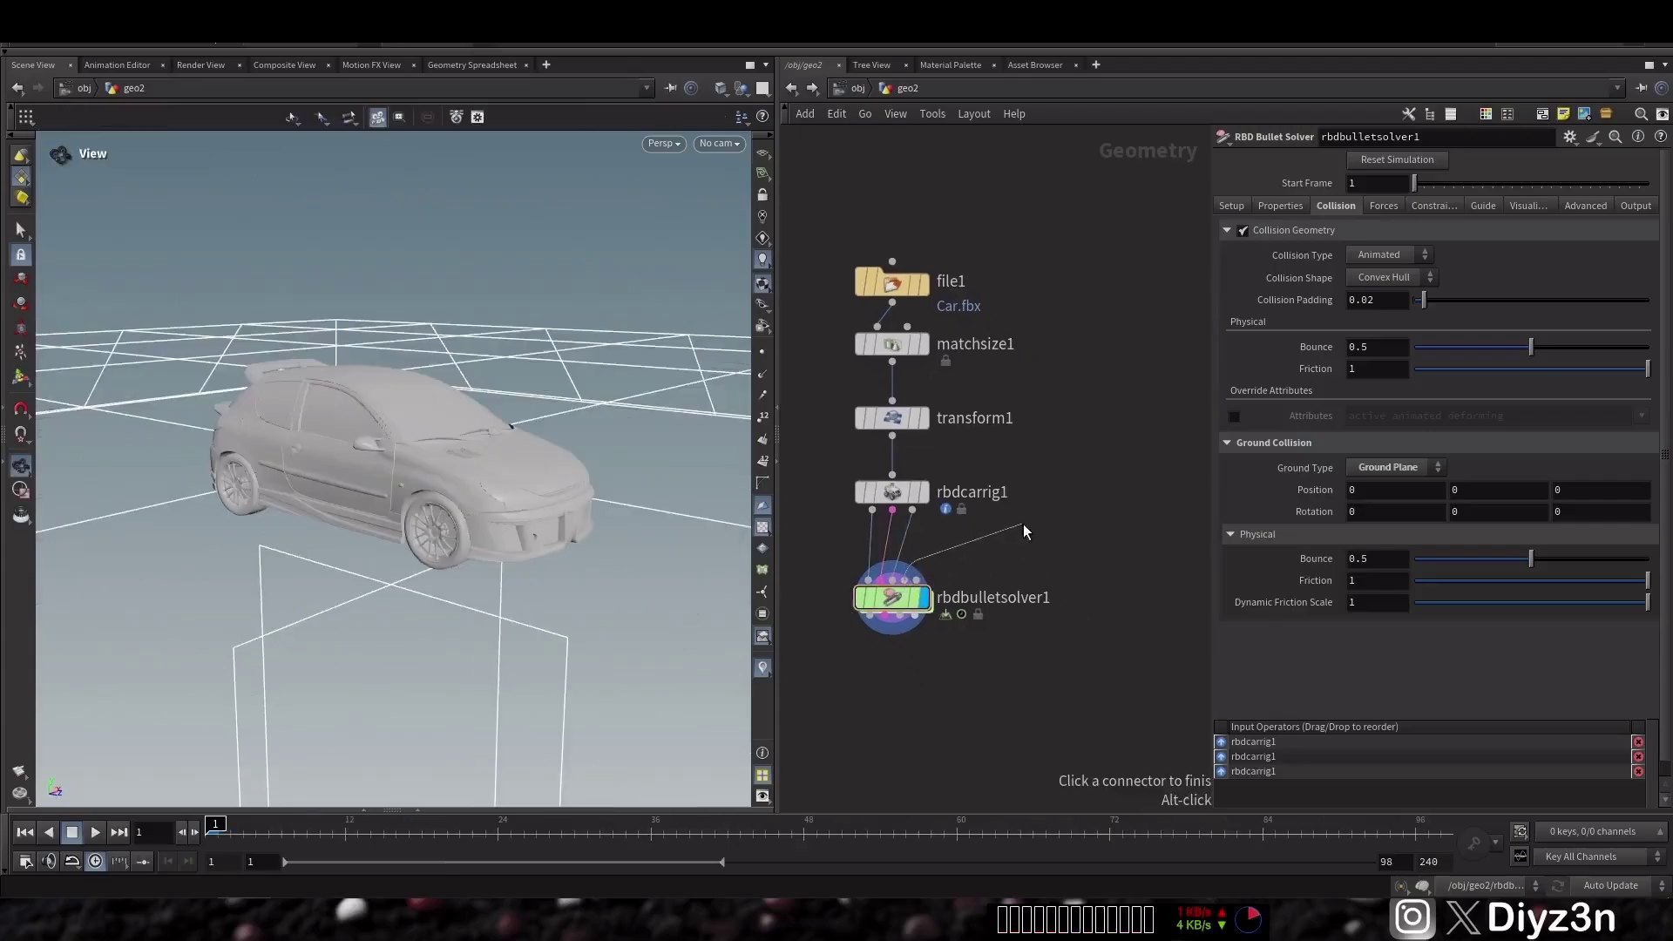
{"action": "key", "text": "Tab"}
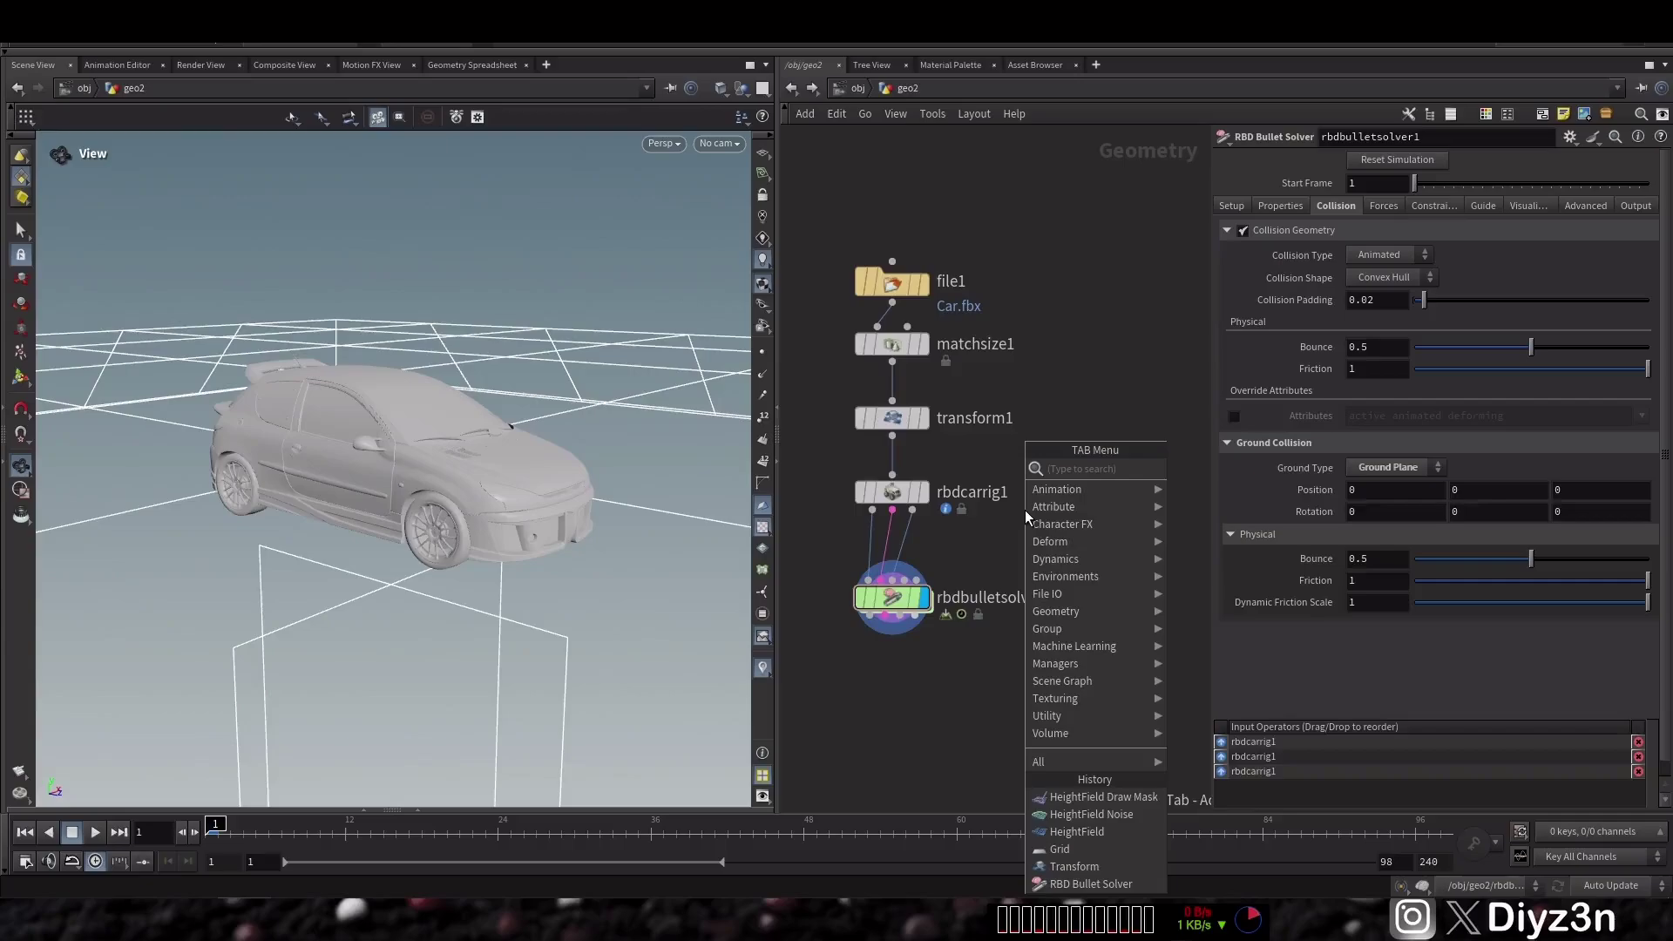
{"action": "mouse_move", "coordinate": [1184, 577]}
{"action": "mouse_move", "coordinate": [1201, 630]}
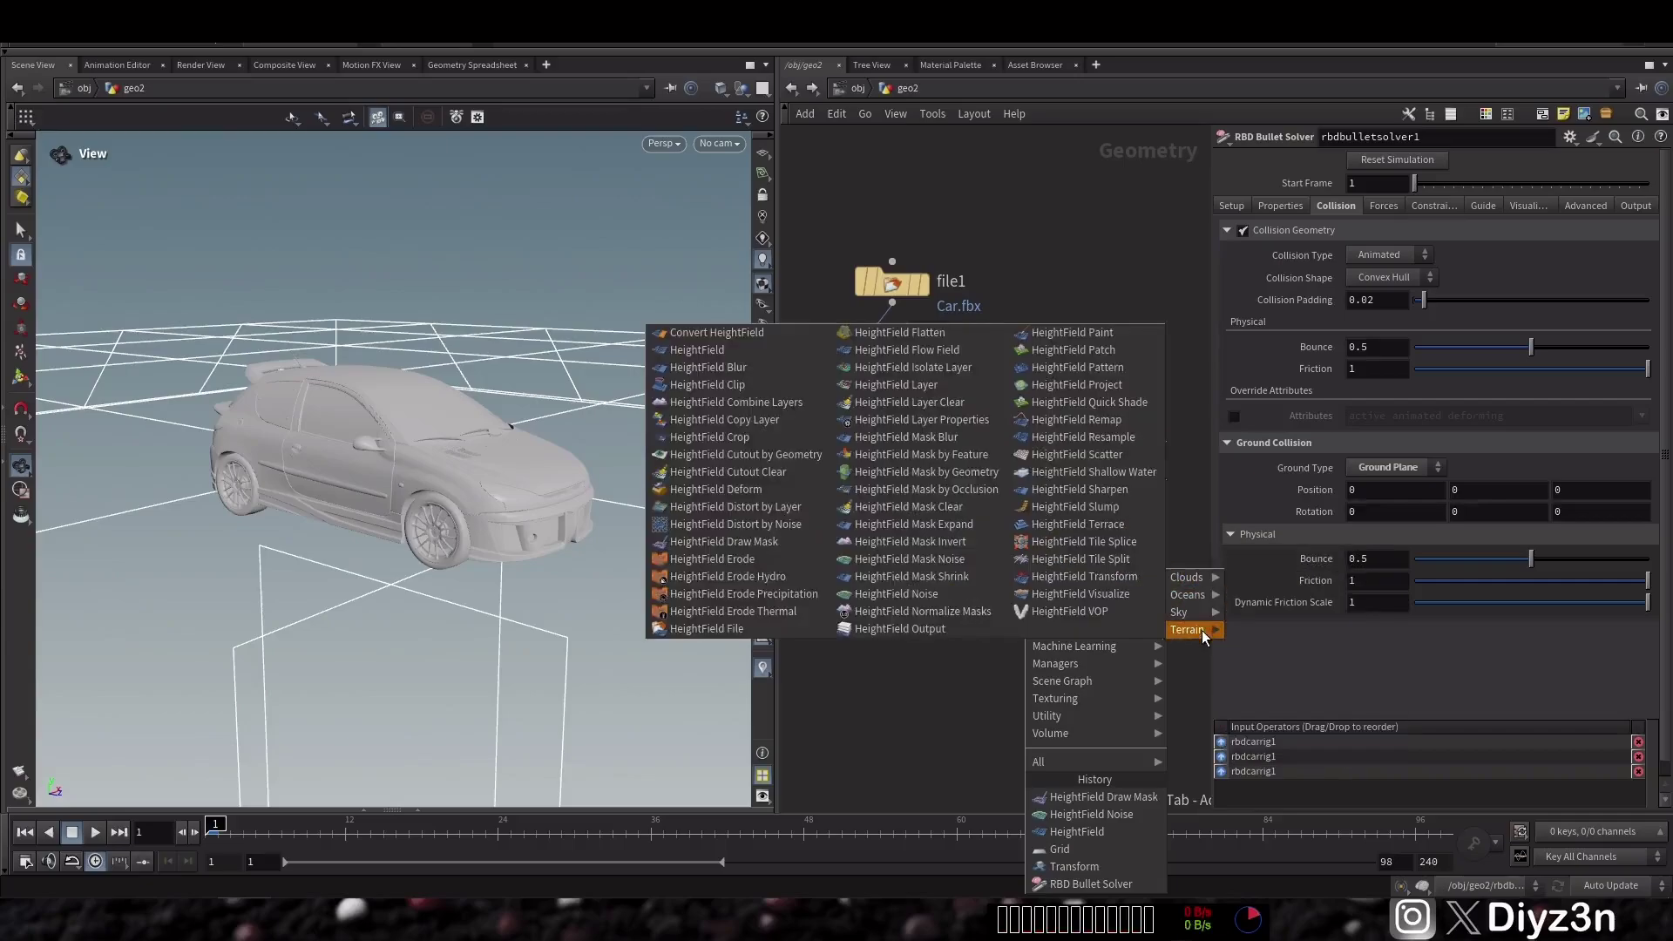
{"action": "left_click", "coordinate": [809, 384]}
{"action": "left_click", "coordinate": [1065, 521]}
{"action": "left_click", "coordinate": [1083, 507]}
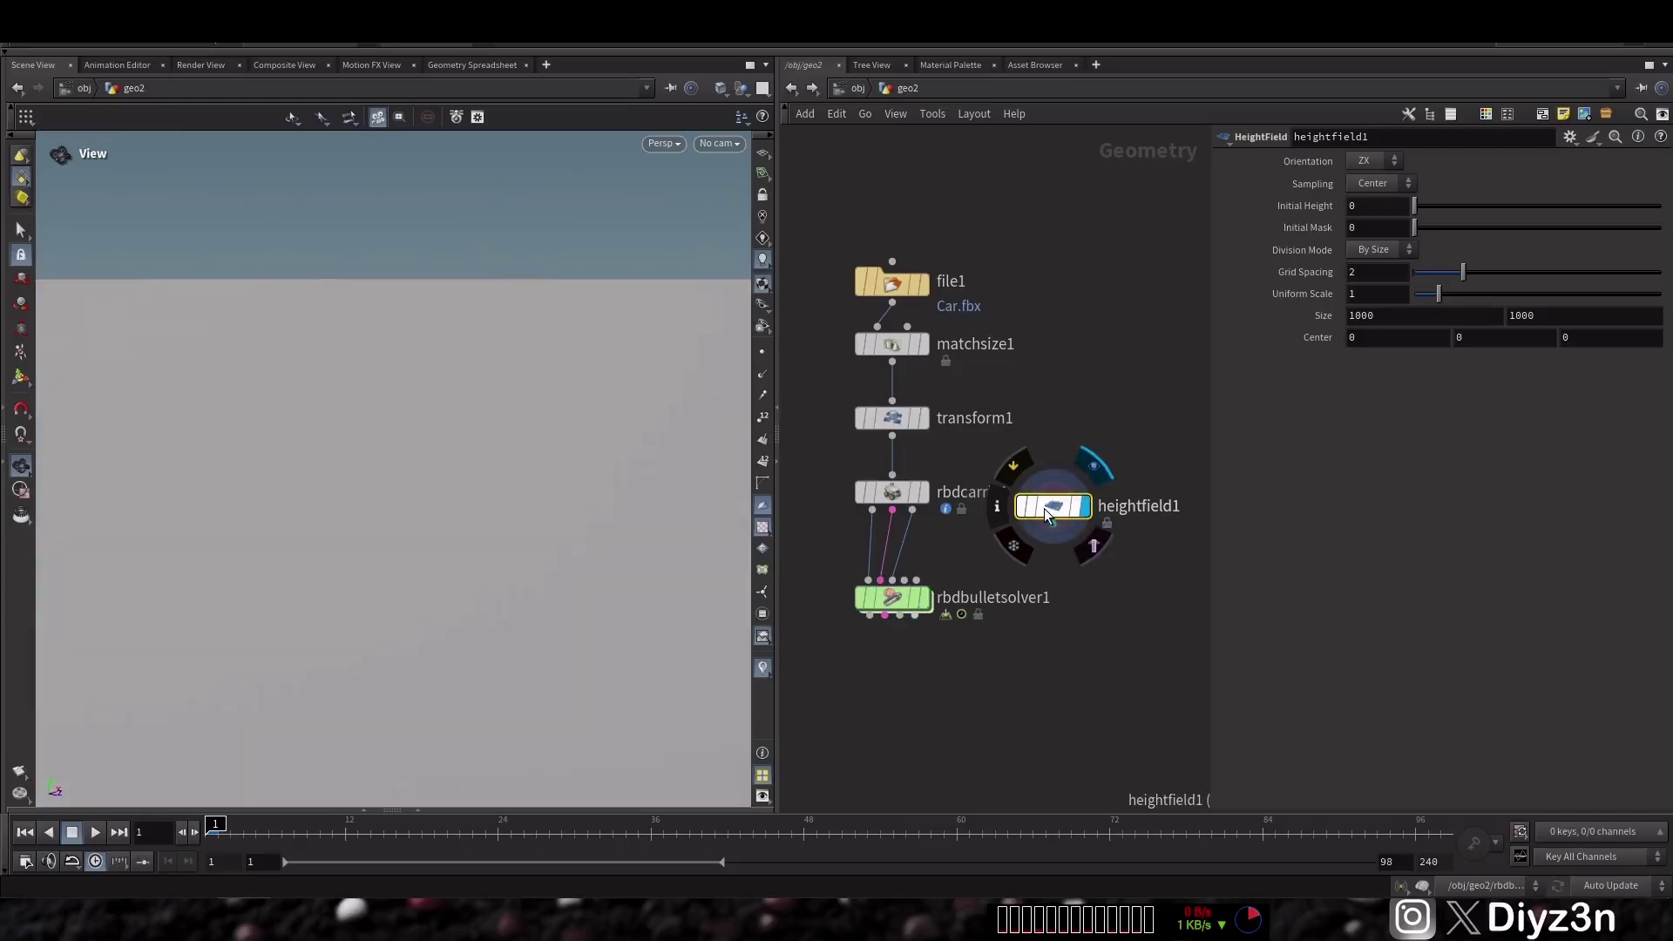
- Set the heightfield's size to 10 by 10 and its division mode to By Axis
{"action": "key", "text": "BackSpace"}
{"action": "left_click", "coordinate": [1587, 315]}
{"action": "key", "text": "BackSpace"}
{"action": "key", "text": "BackSpace"}
{"action": "key", "text": "Return"}
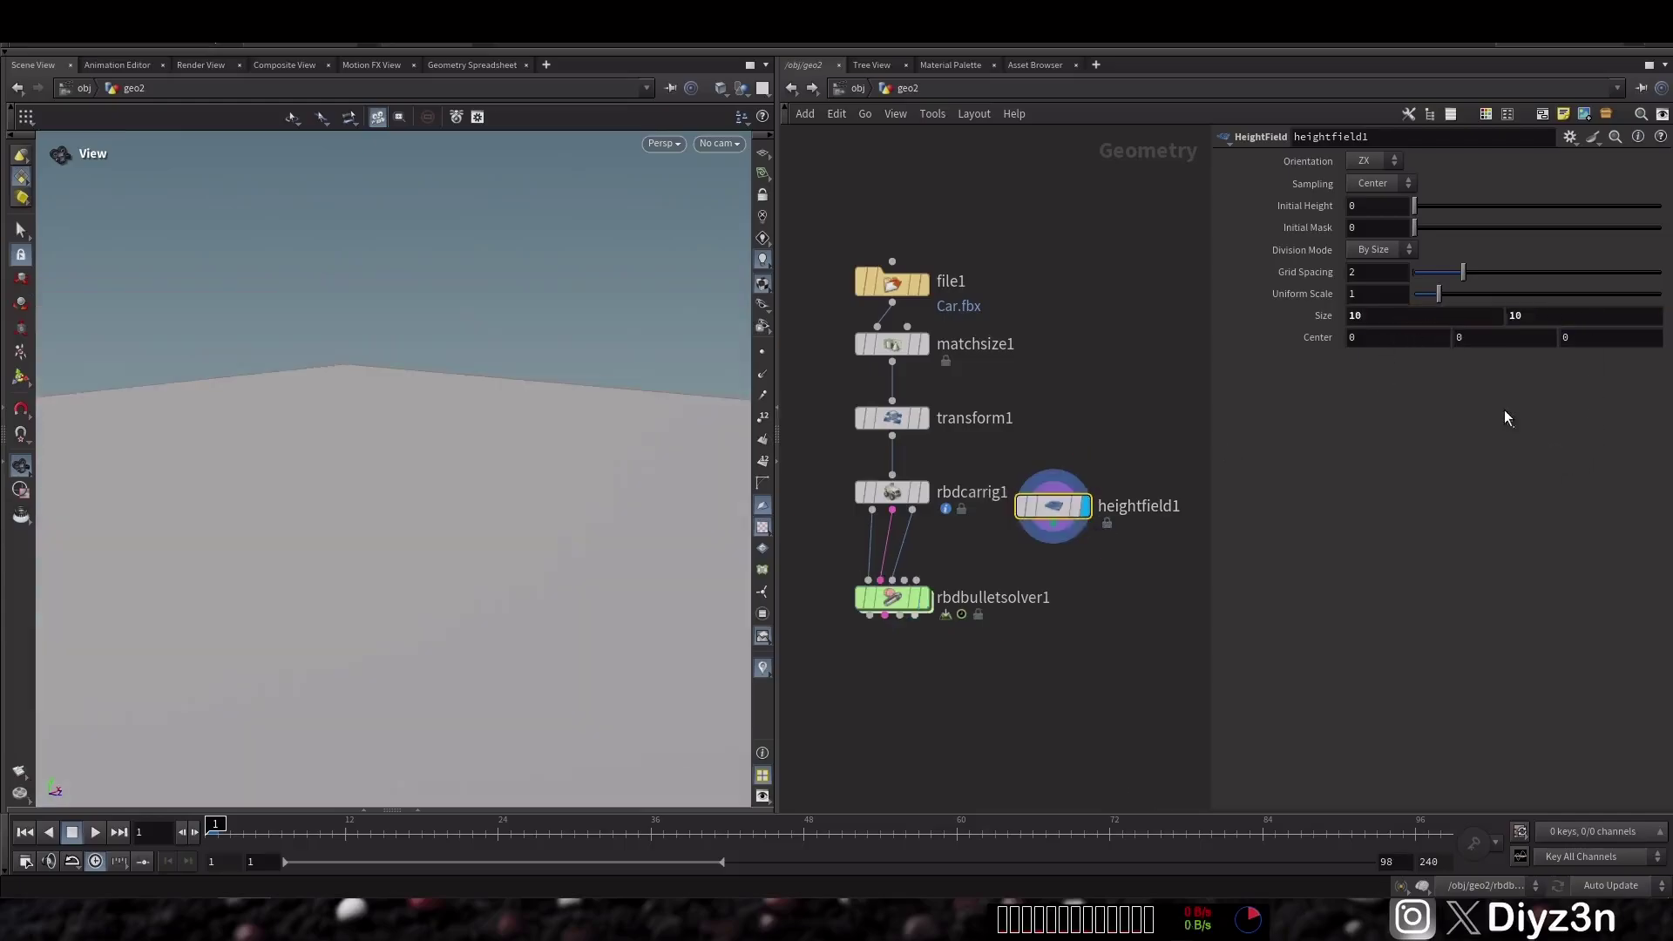
{"action": "left_click", "coordinate": [1391, 252]}
{"action": "left_click", "coordinate": [1398, 271]}
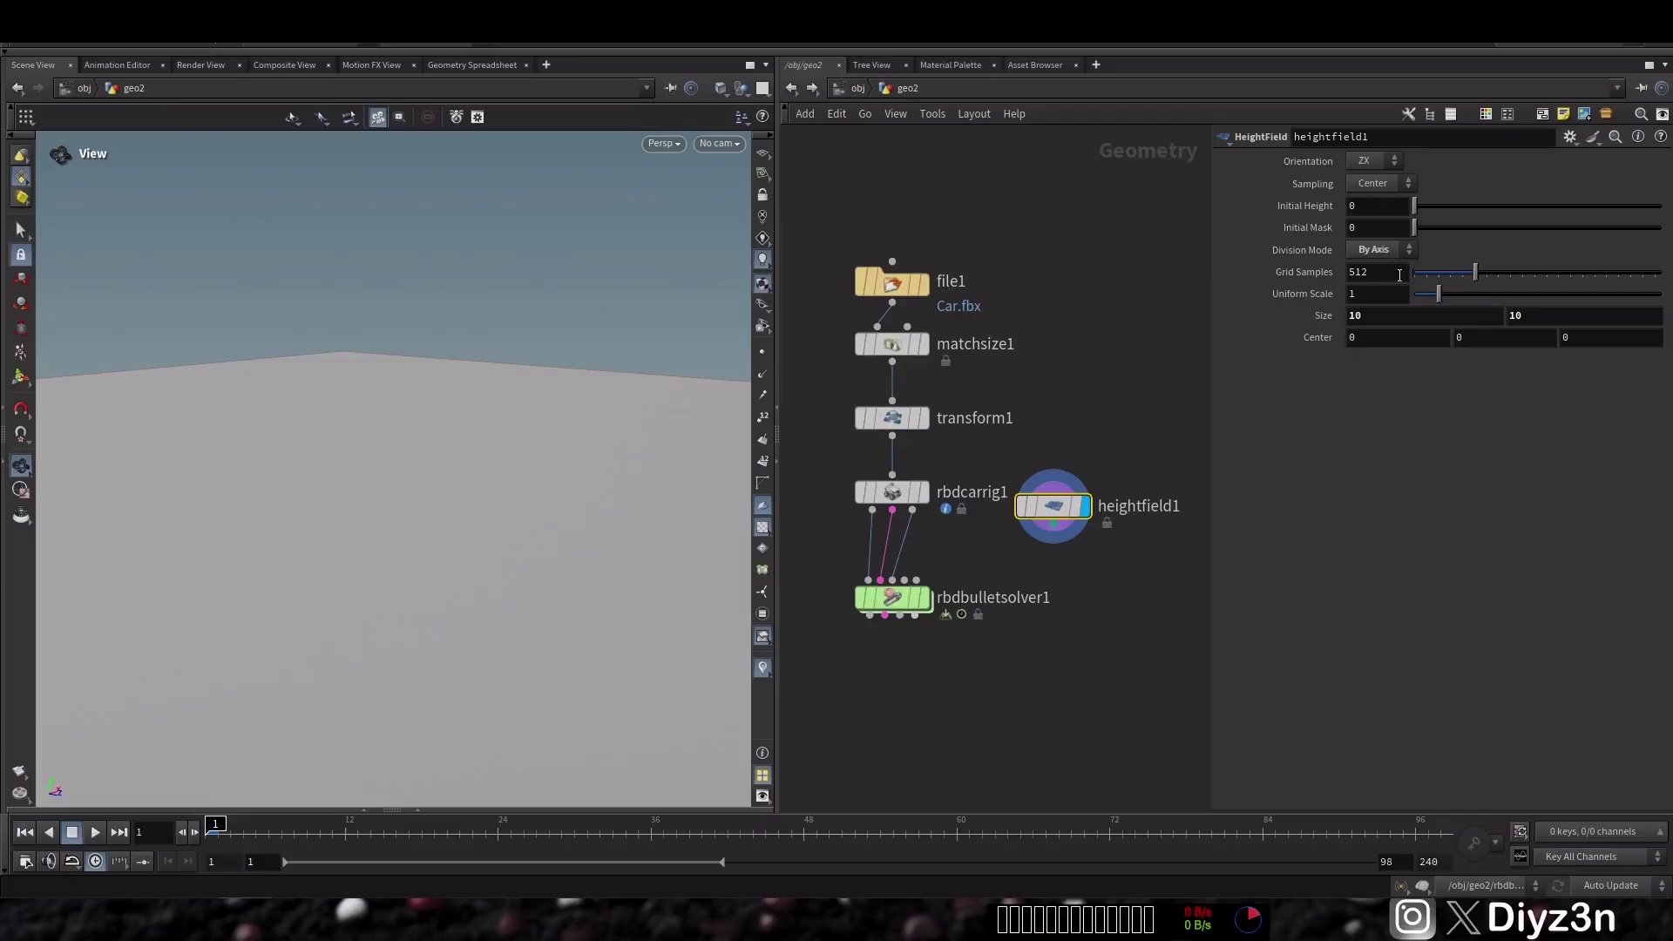
- Add a HeightField Noise node connected directly below heightfield1 and display it
{"action": "key", "text": "Tab"}
{"action": "type", "text": "noise"}
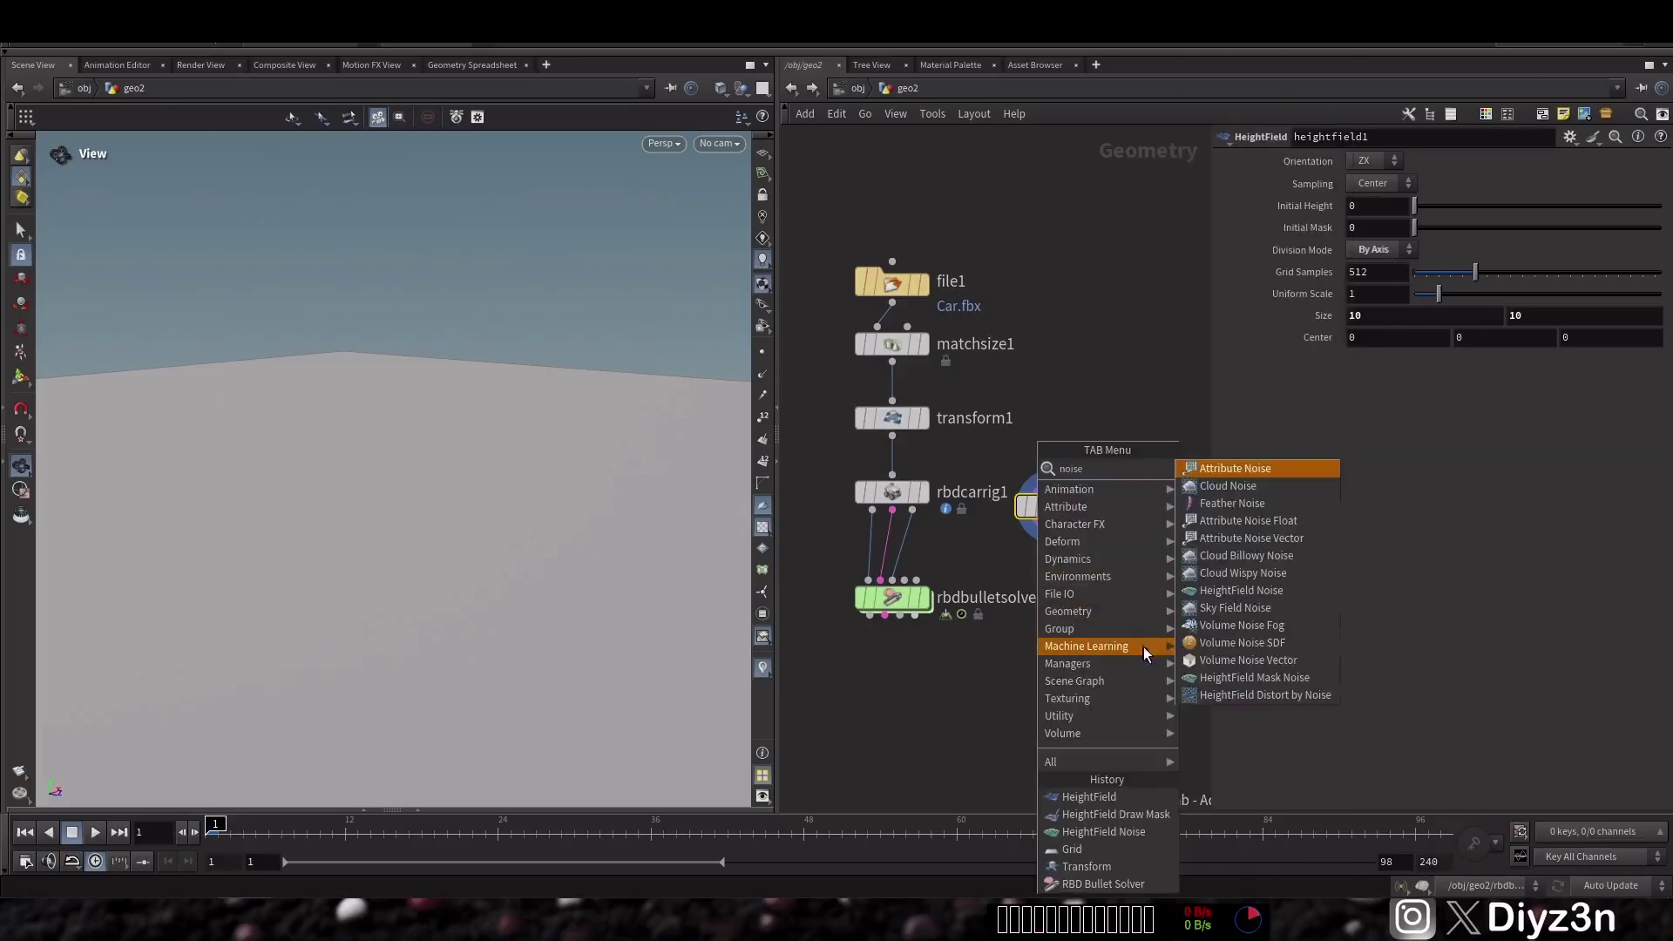
{"action": "left_click", "coordinate": [1241, 590]}
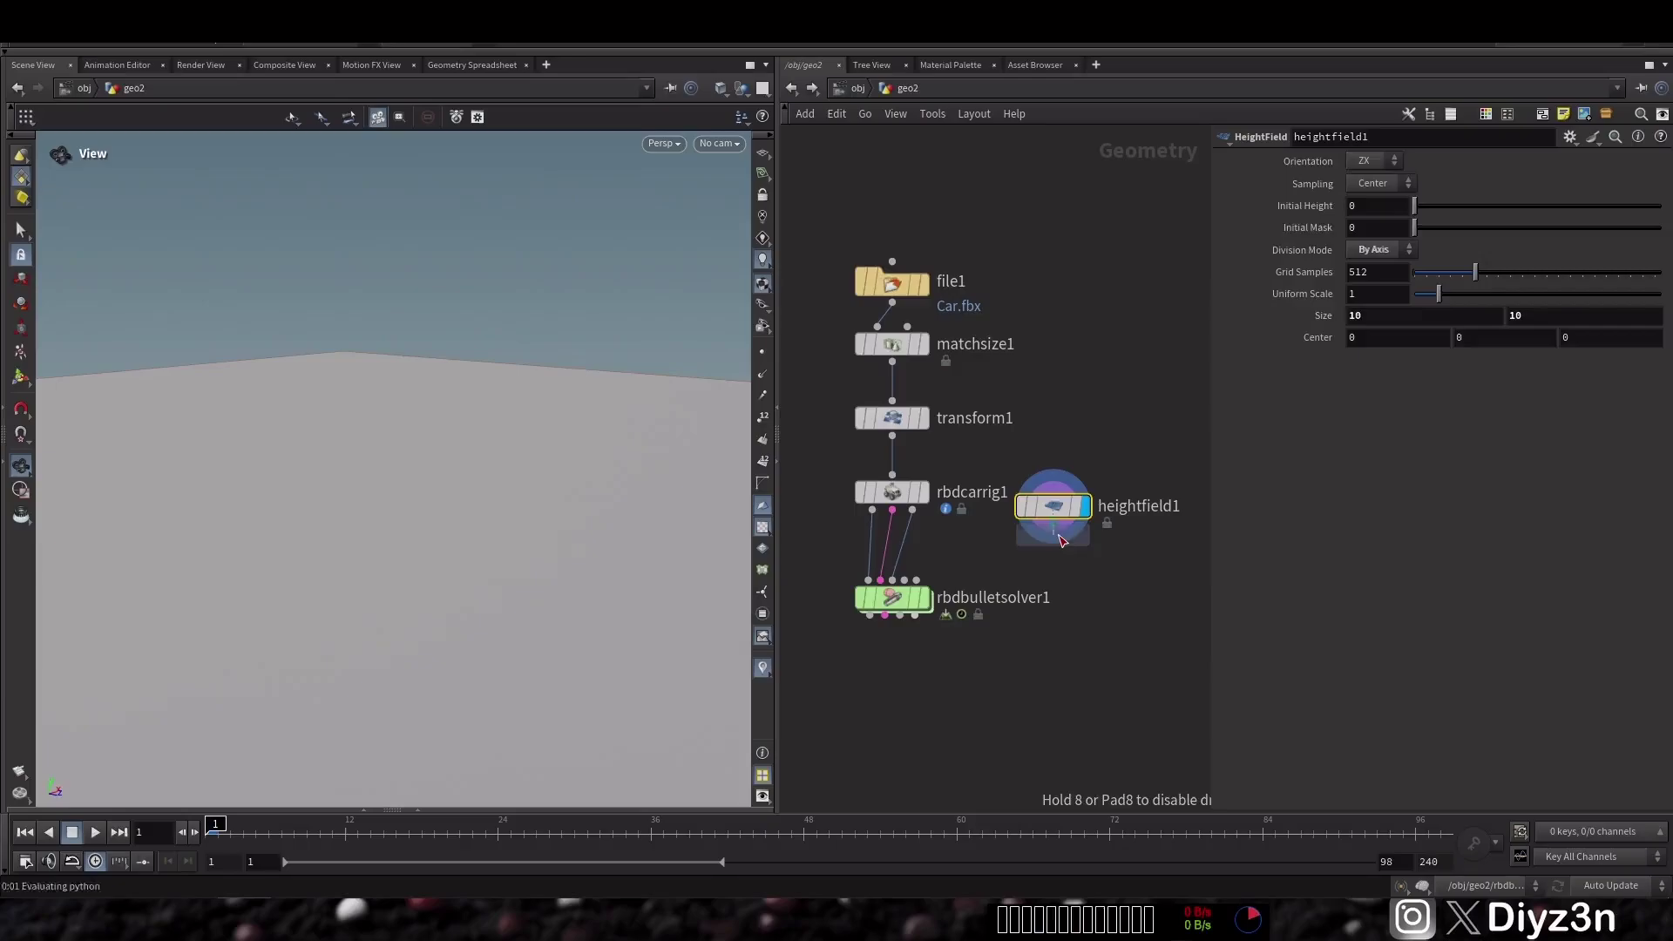
{"action": "left_click", "coordinate": [1083, 582]}
{"action": "left_click", "coordinate": [1083, 583]}
{"action": "left_click_drag", "start_coordinate": [1053, 580], "coordinate": [1053, 550]}
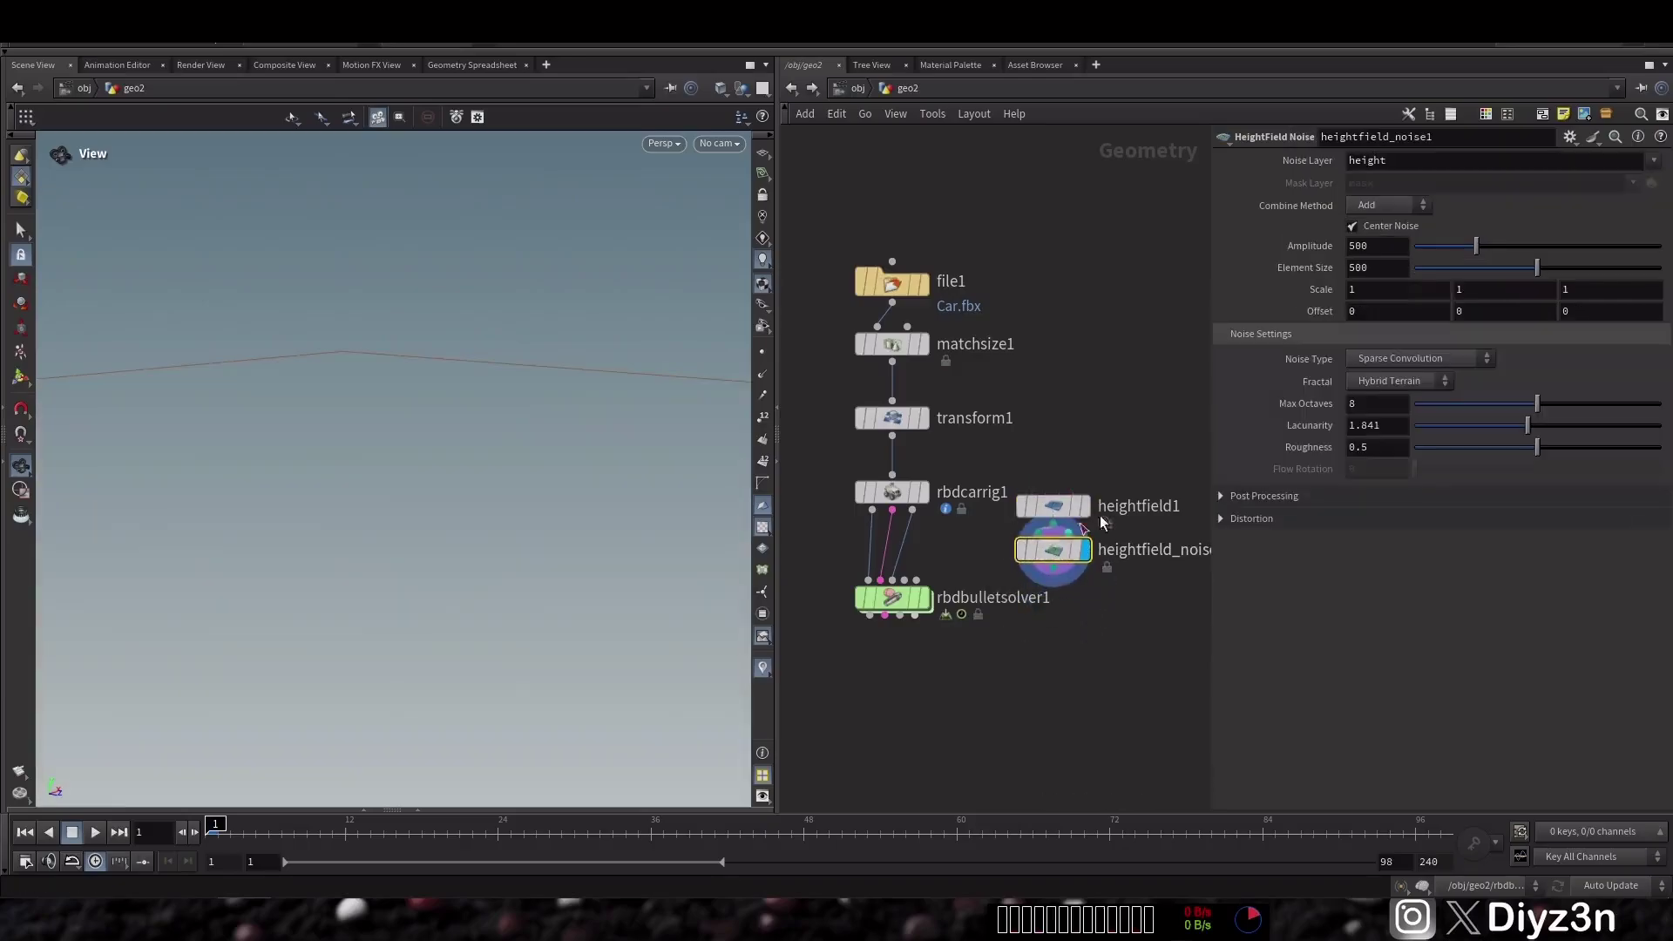
- Set the heightfield noise's amplitude to -1.5 and its element size to 1
{"action": "left_click", "coordinate": [1371, 249]}
{"action": "type", "text": "-1.5"}
{"action": "key", "text": "Return"}
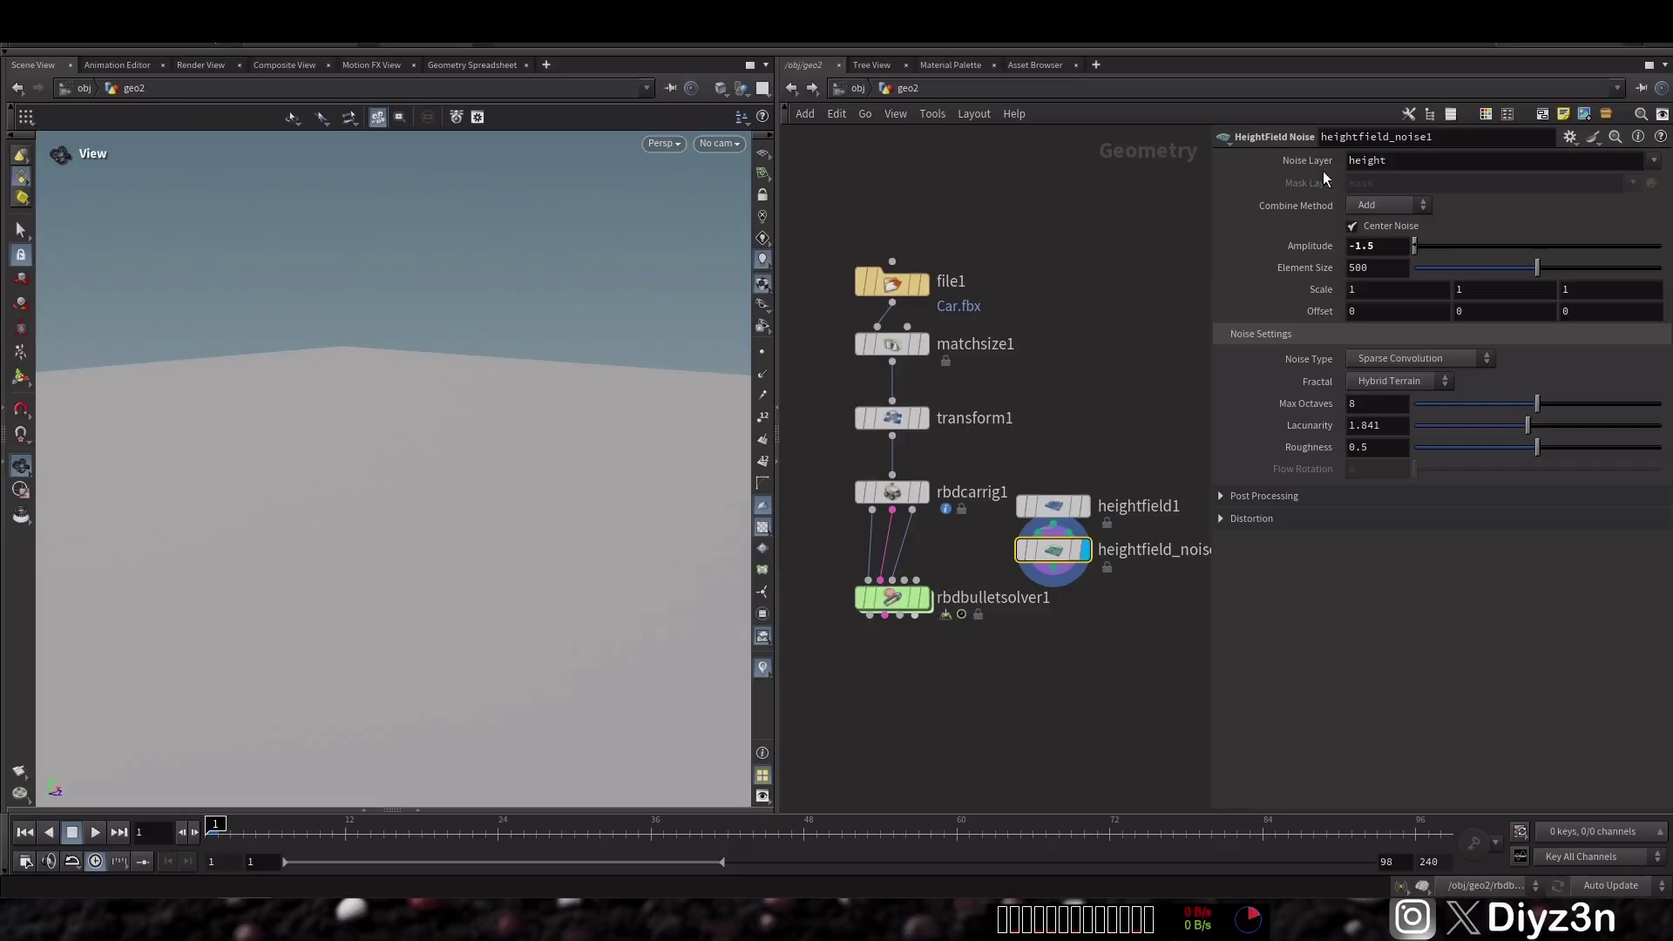
{"action": "left_click", "coordinate": [1436, 268]}
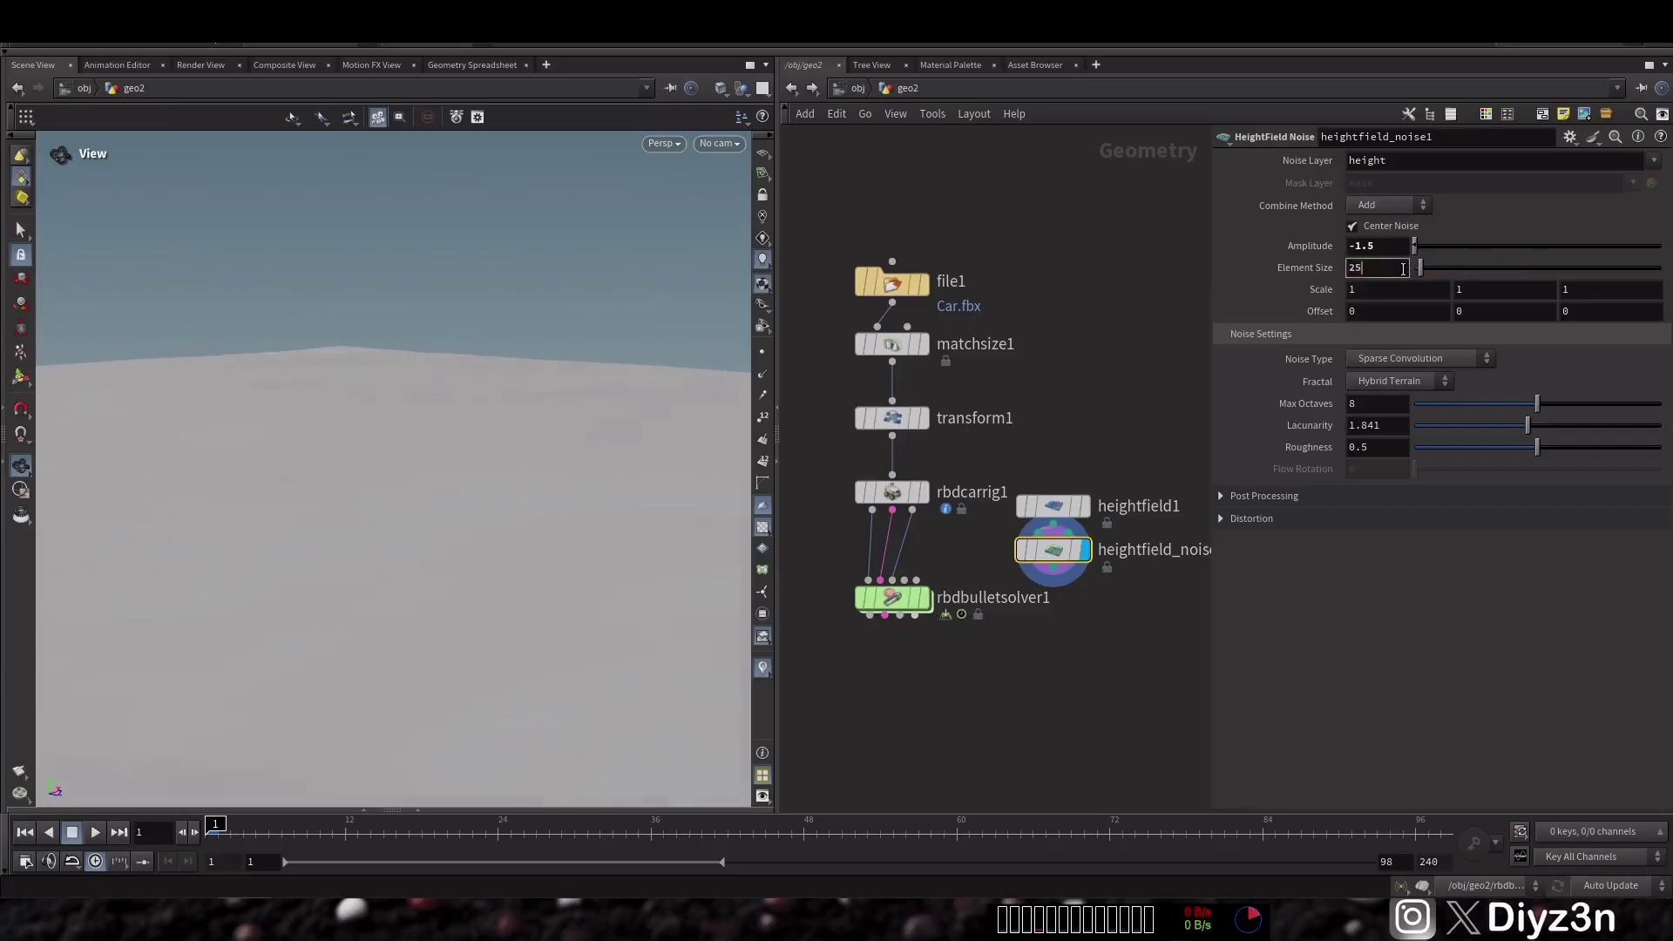
{"action": "key", "text": "Return"}
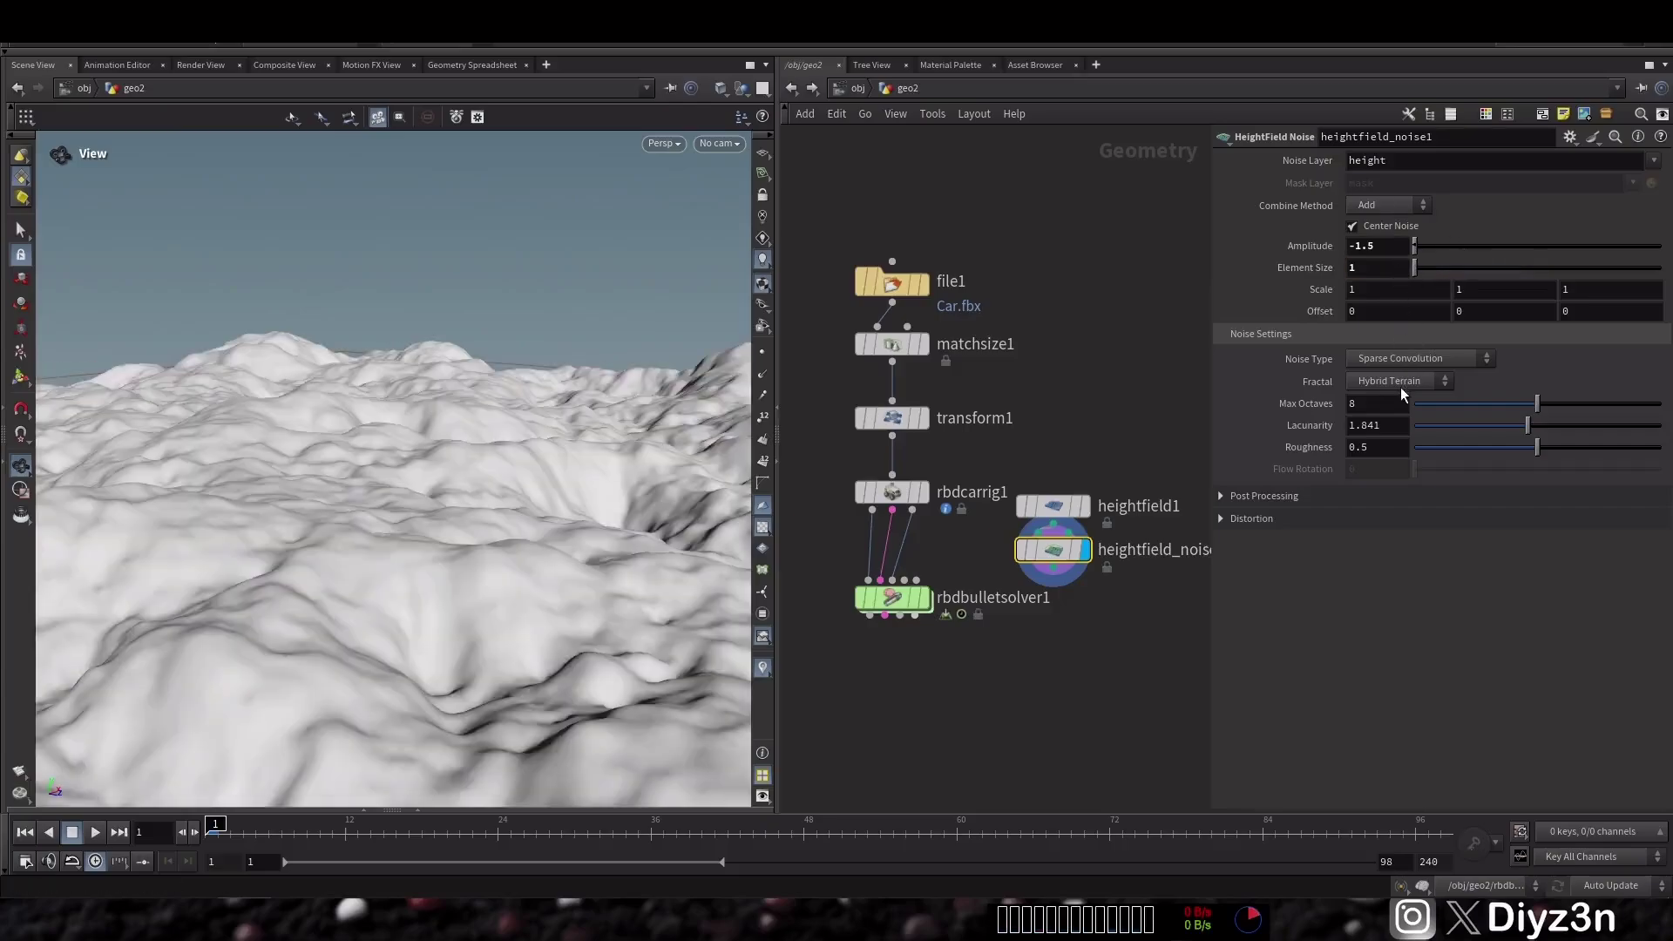
- Smooth the terrain noise with max octaves of 2.44, an amplitude of -1 and a lacunarity of about 0.71
{"action": "mouse_move", "coordinate": [1440, 412]}
{"action": "left_mouse_down"}
{"action": "mouse_move", "coordinate": [1478, 417]}
{"action": "mouse_move", "coordinate": [1452, 421]}
{"action": "left_mouse_up"}
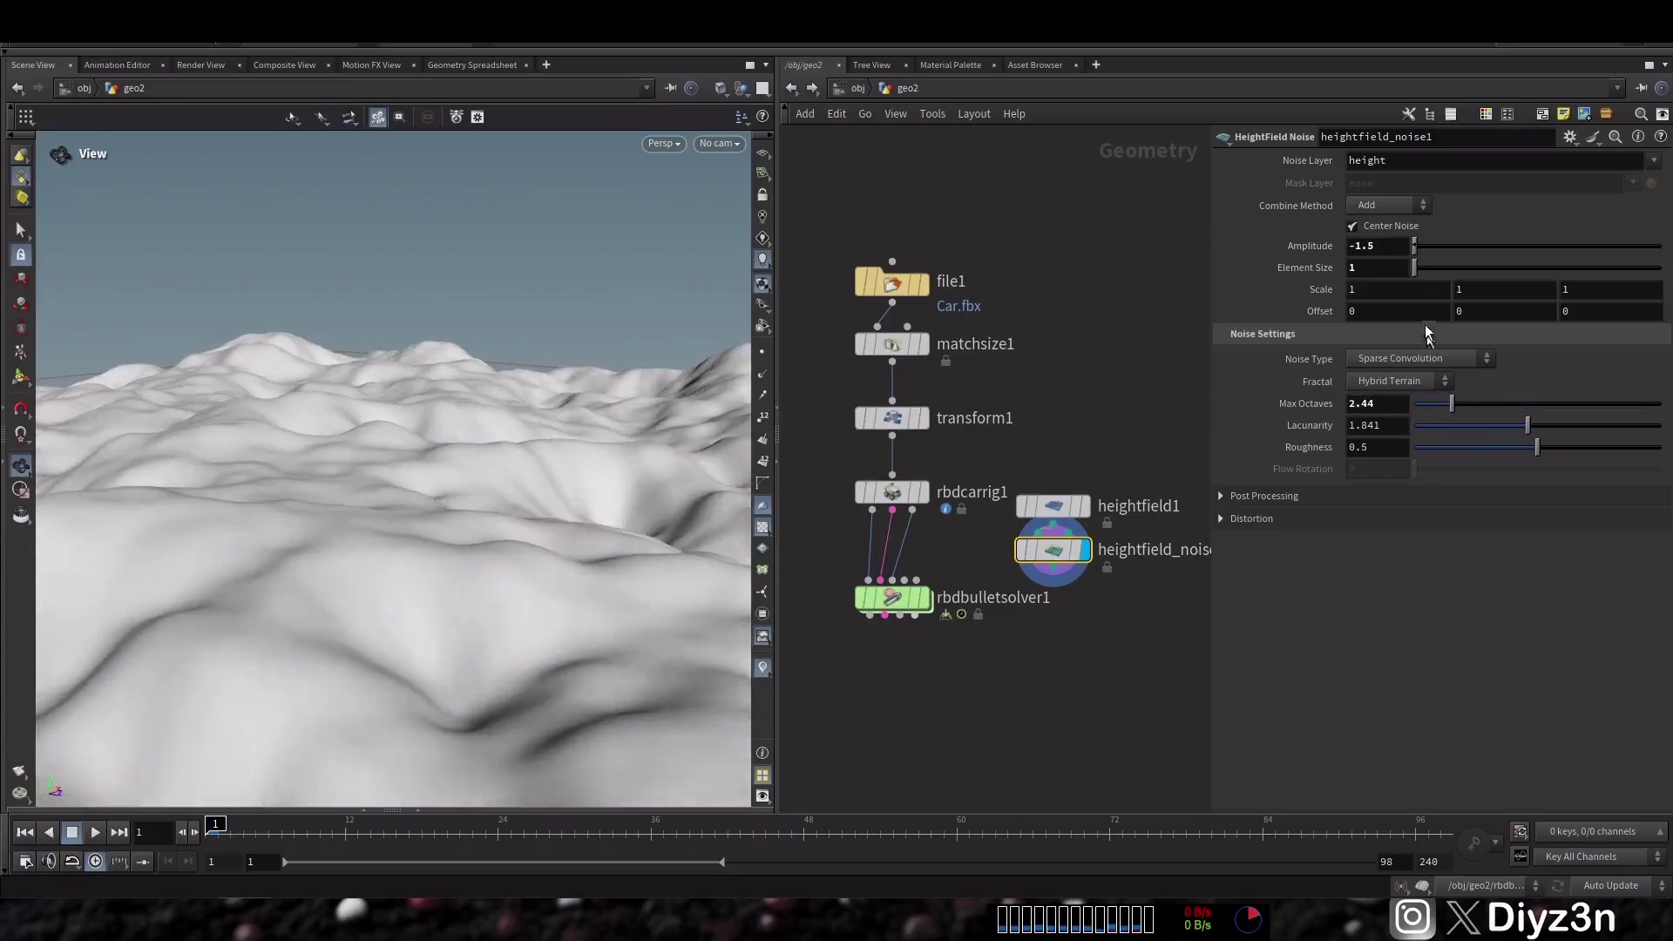
{"action": "left_click", "coordinate": [1386, 246]}
{"action": "type", "text": "-1"}
{"action": "key", "text": "Return"}
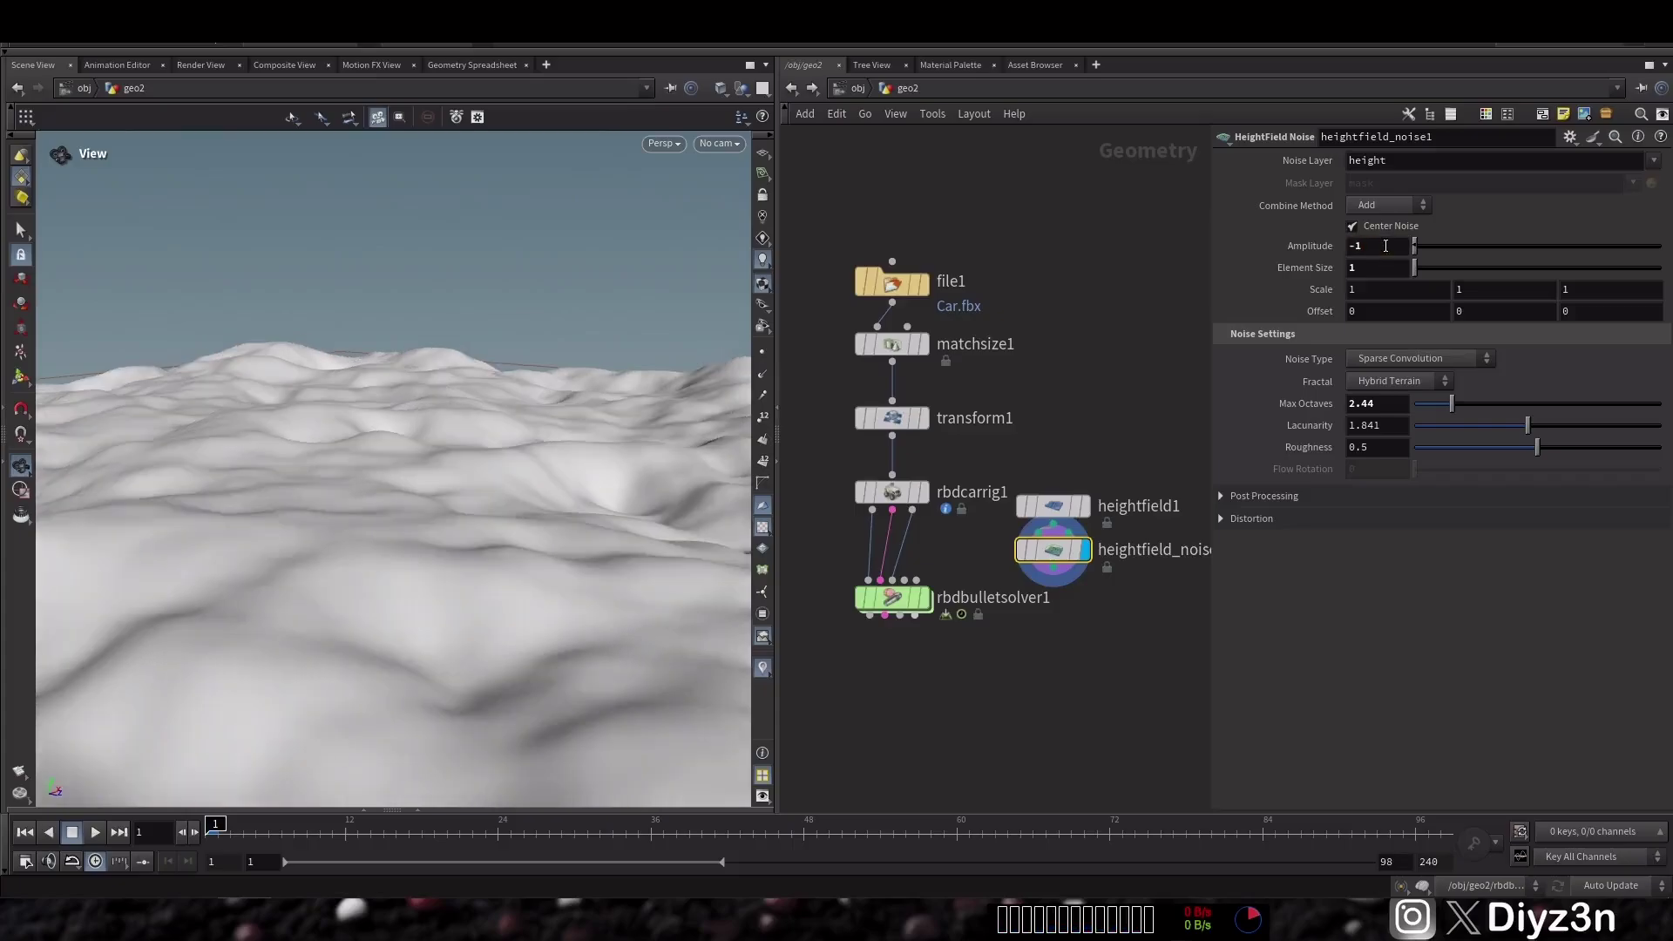
{"action": "left_click_drag", "start_coordinate": [1421, 432], "coordinate": [1460, 429]}
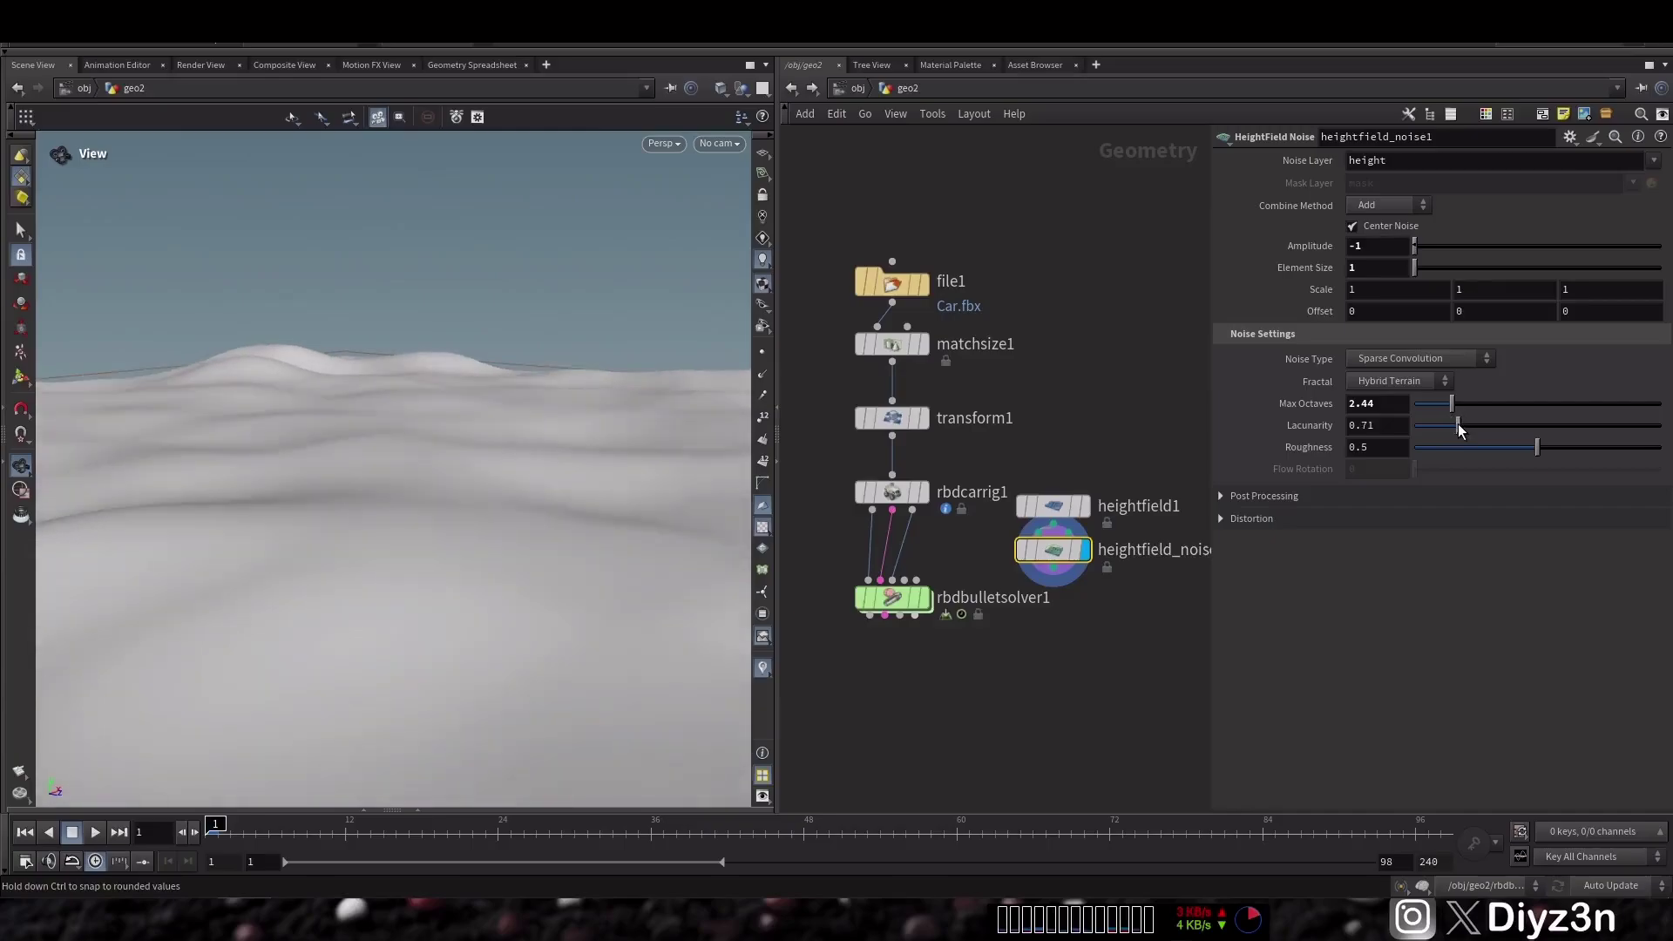
- Set the bullet solver's ground type to Height Field, reference heightfield_noise1 as its height field, and display the solver
{"action": "left_click", "coordinate": [882, 597]}
{"action": "left_click", "coordinate": [1393, 467]}
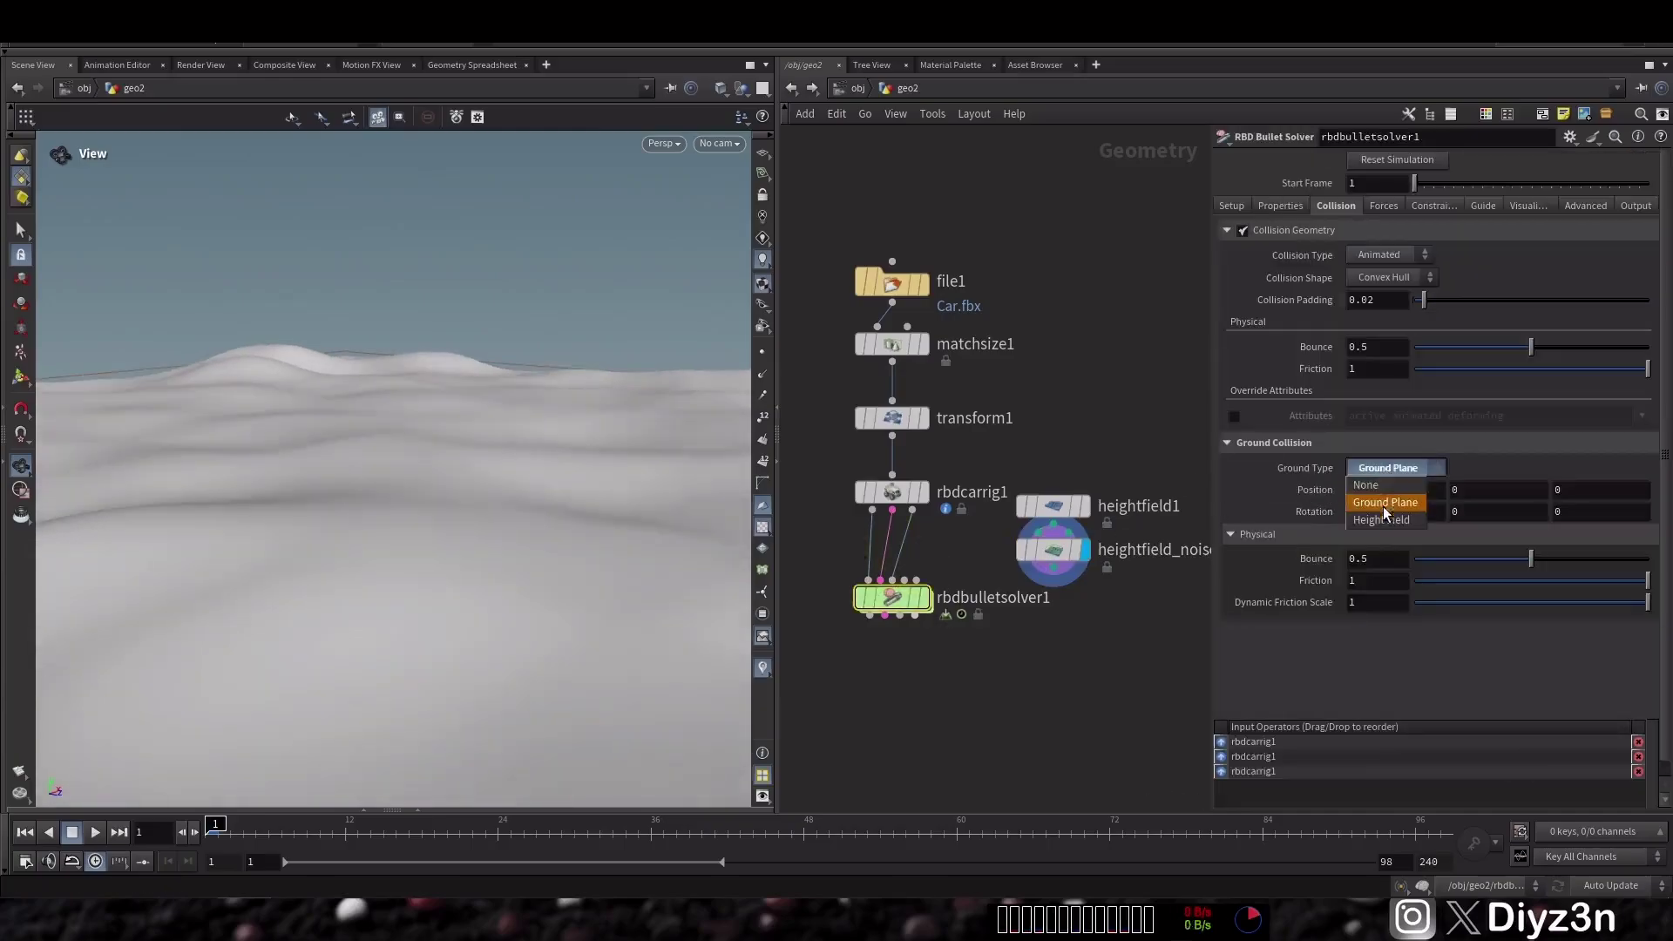
{"action": "left_click", "coordinate": [1387, 514]}
{"action": "left_click_drag", "start_coordinate": [1121, 568], "coordinate": [1364, 484]}
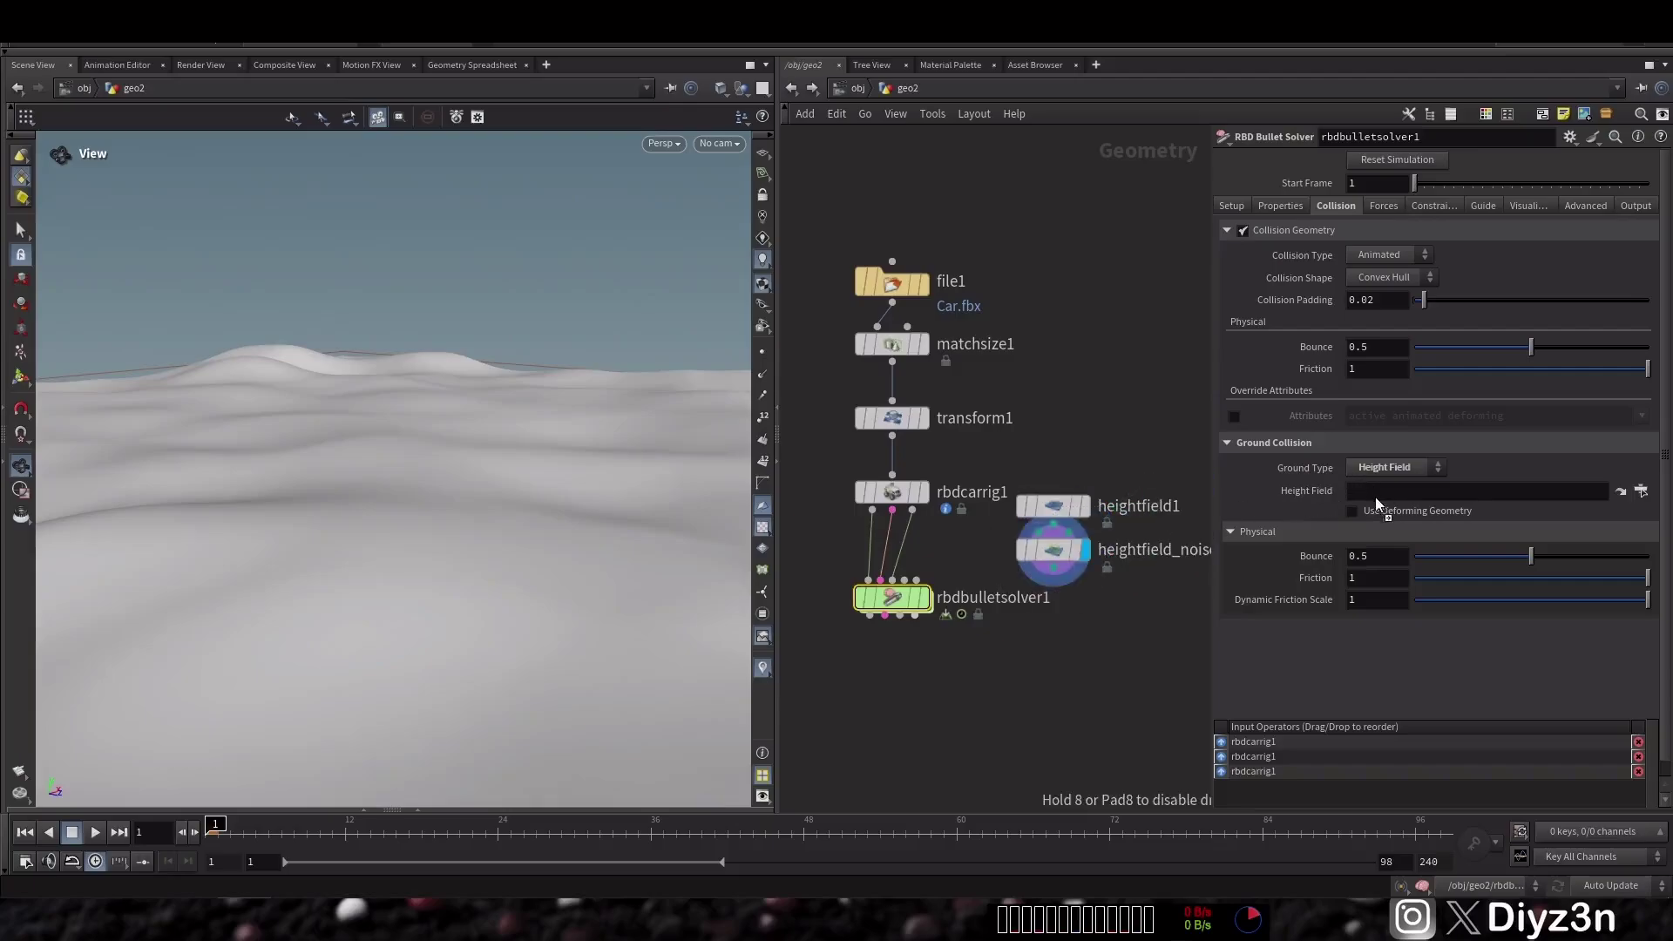
{"action": "left_click", "coordinate": [916, 597]}
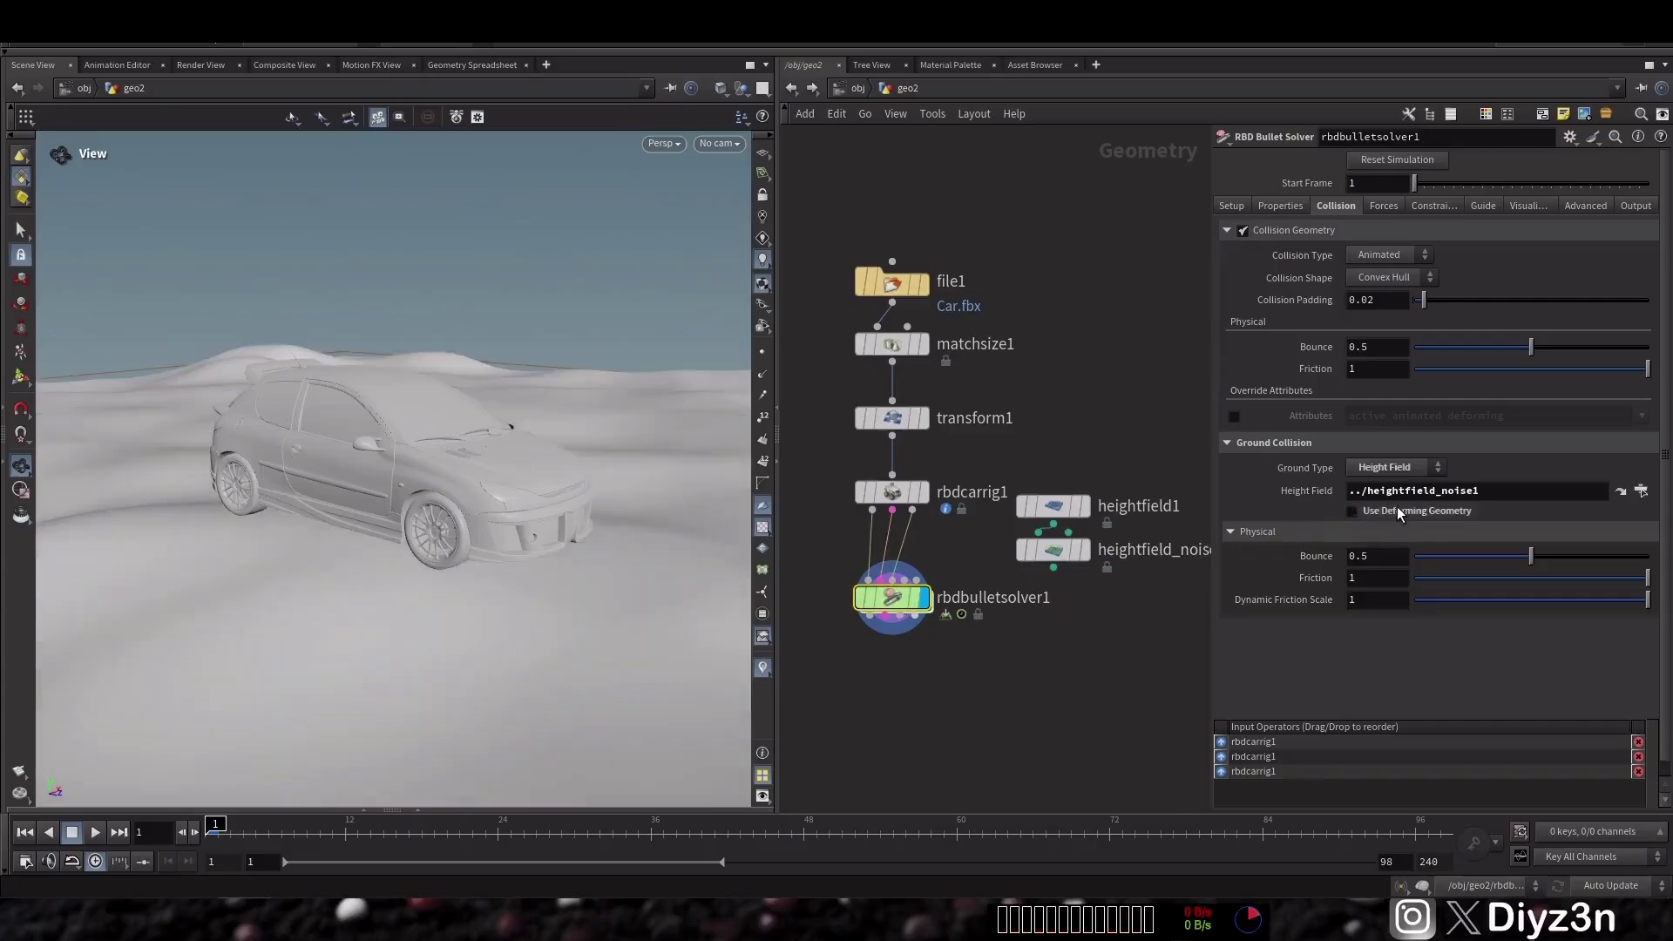
- Play the car simulation over the rougher terrain, rewind to the first frame, and select the bullet solver
{"action": "left_click_drag", "start_coordinate": [127, 445], "coordinate": [302, 489]}
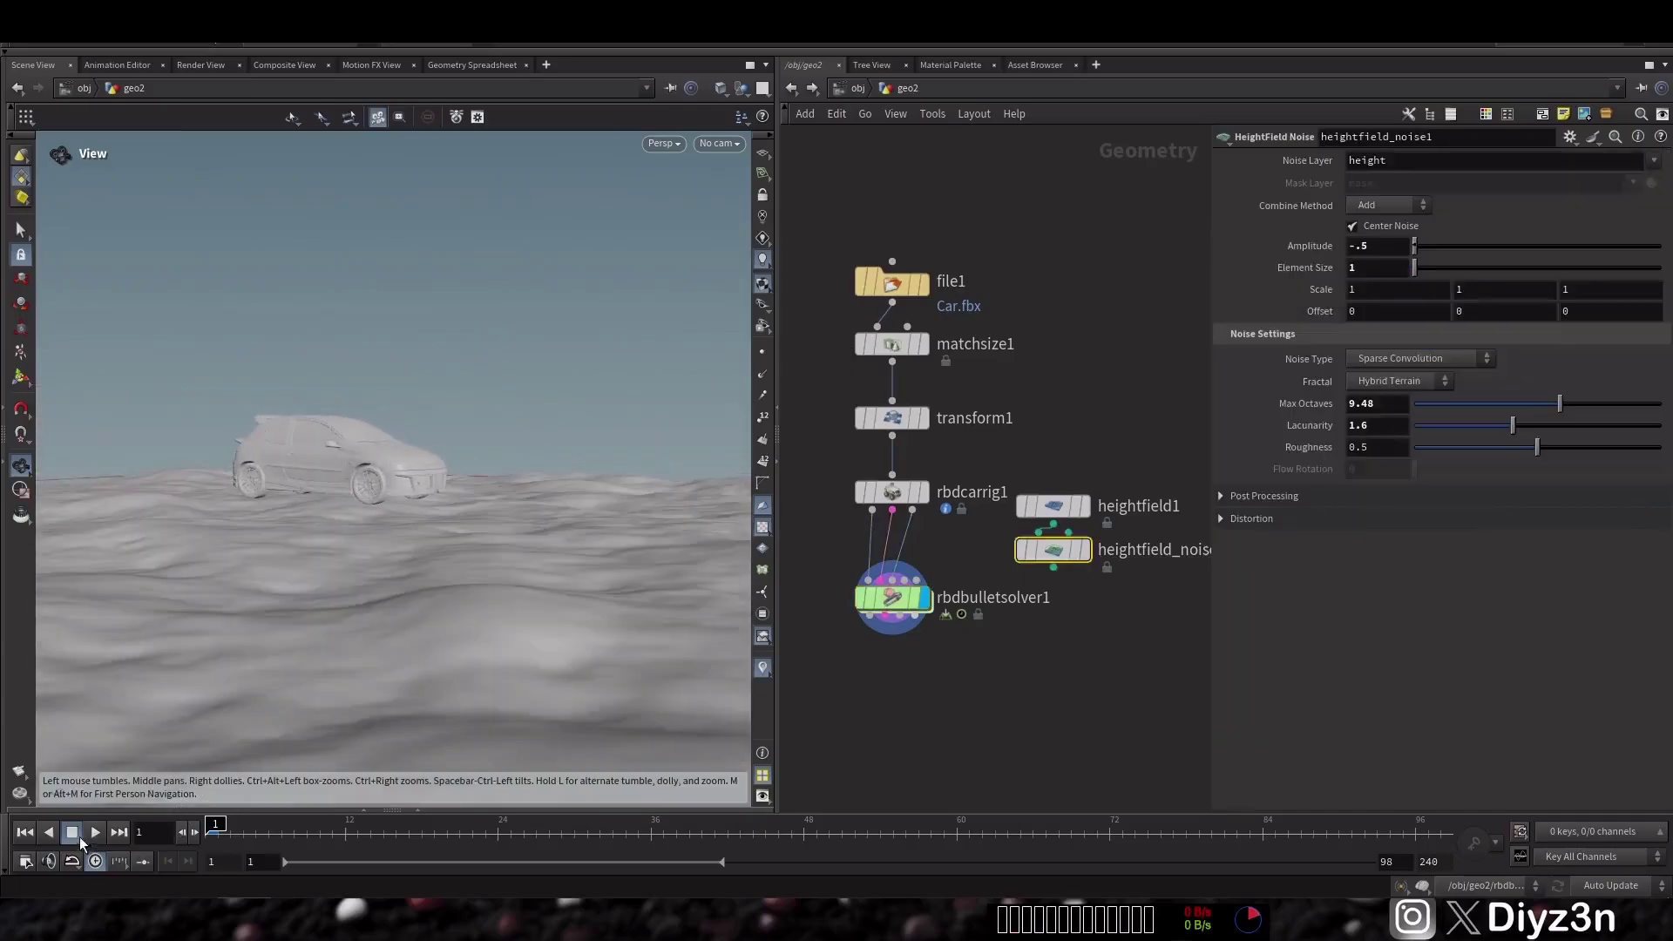
{"action": "left_click", "coordinate": [93, 832]}
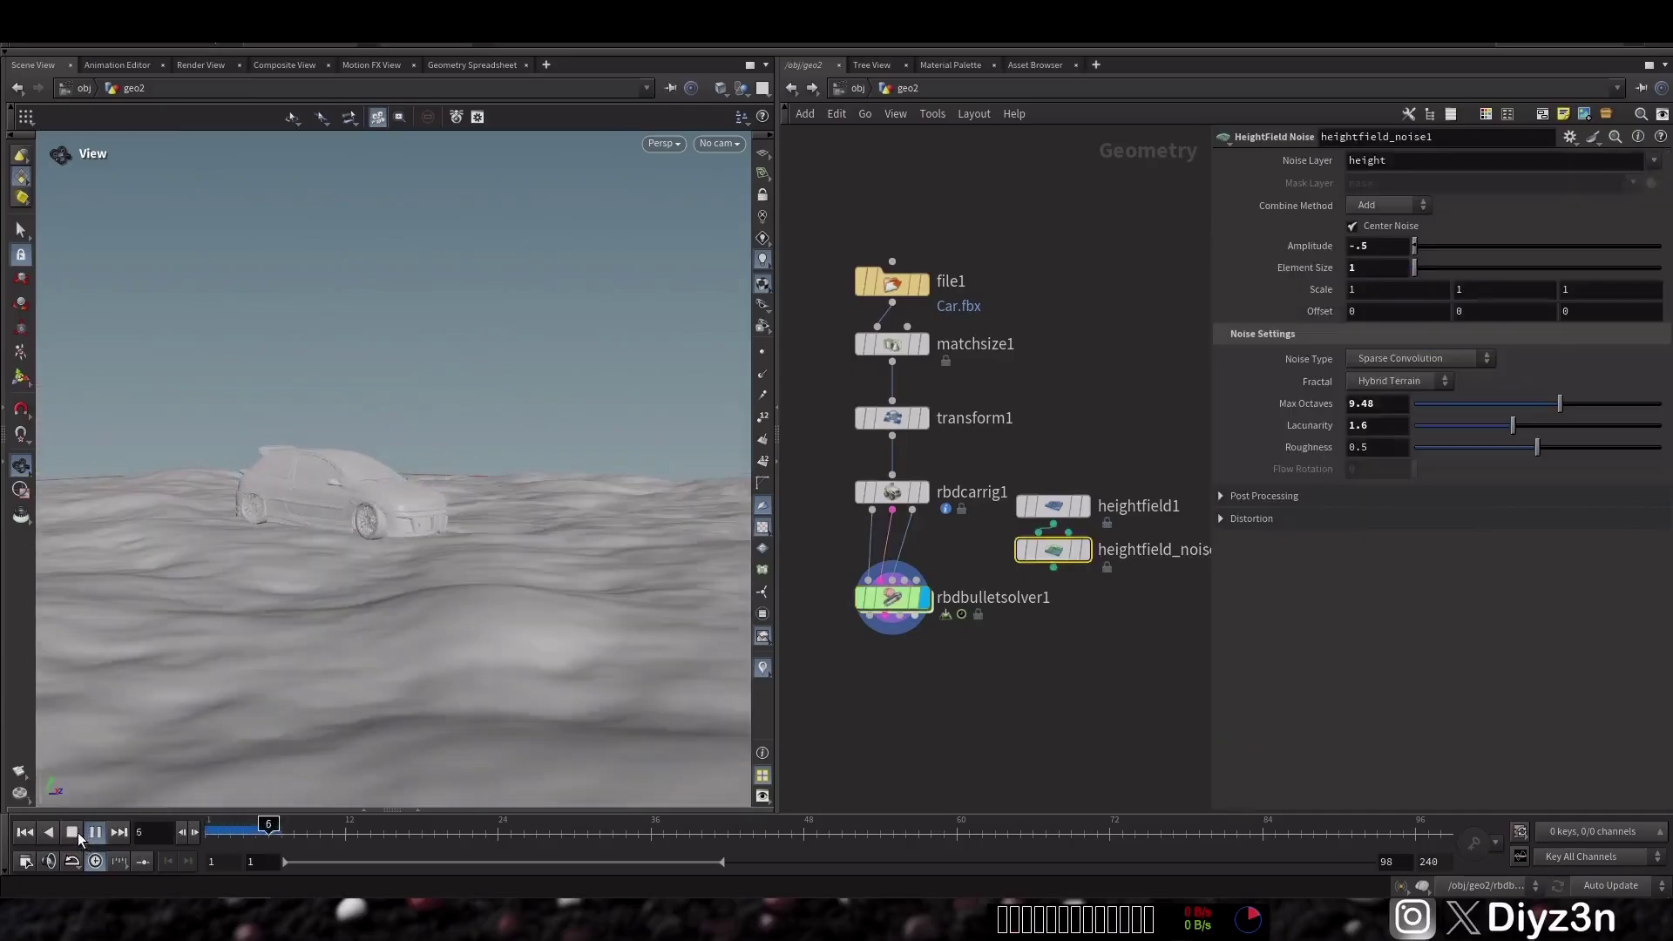
{"action": "left_click", "coordinate": [77, 833]}
{"action": "left_click", "coordinate": [24, 833]}
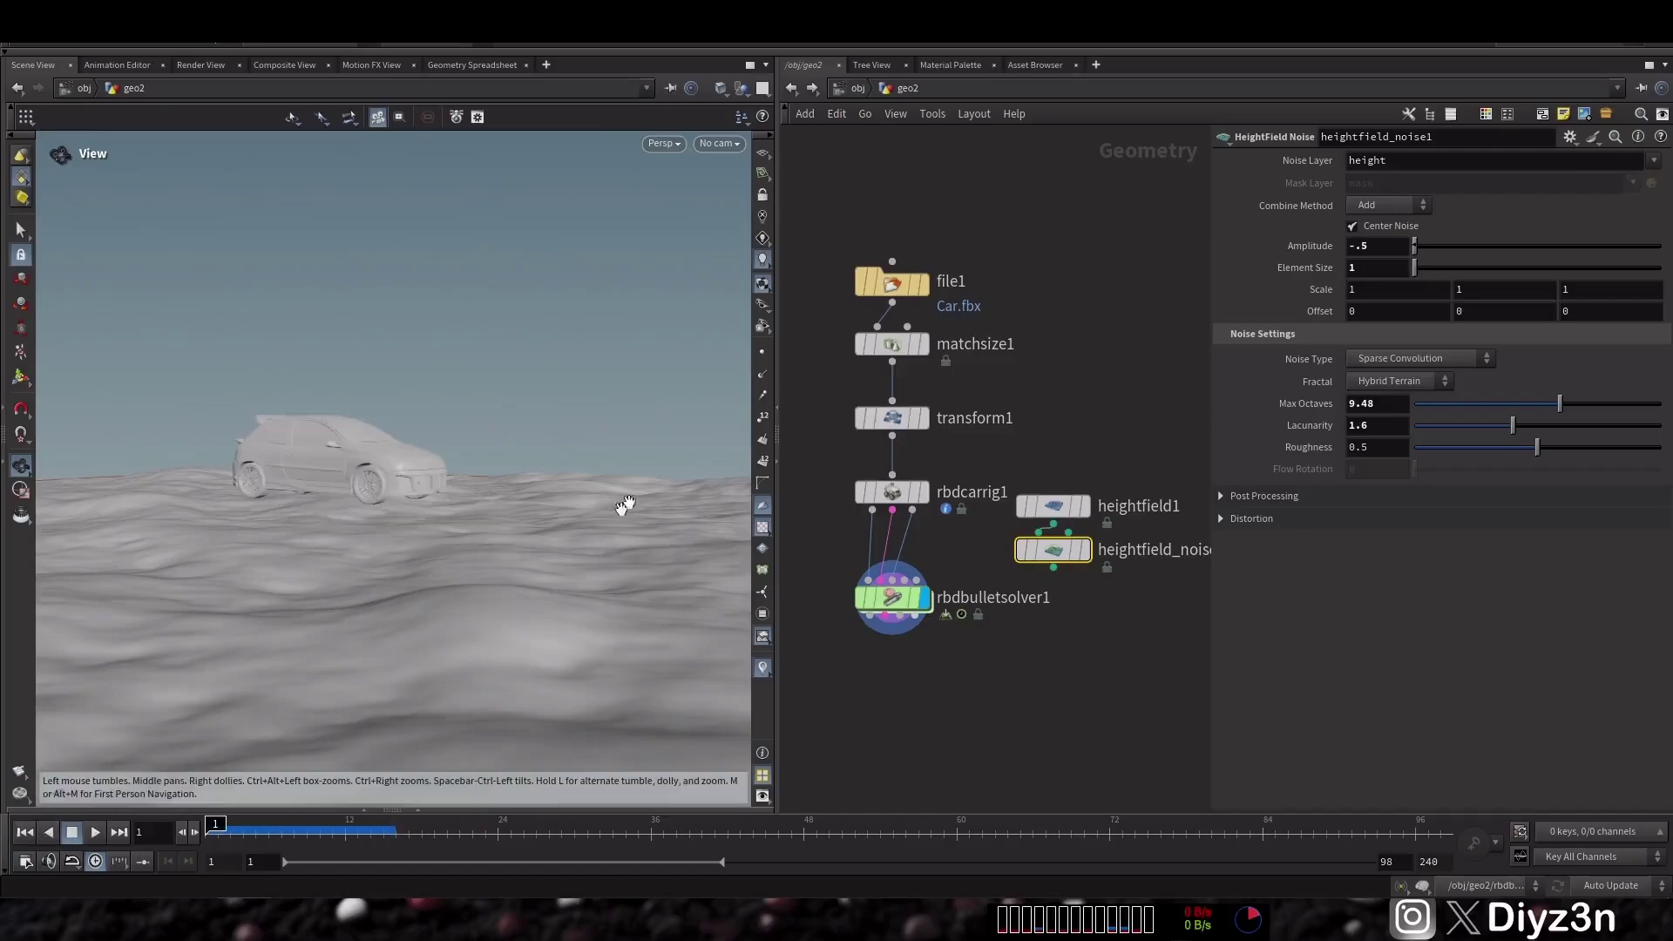
{"action": "left_click_drag", "start_coordinate": [860, 499], "coordinate": [879, 516]}
{"action": "left_click_drag", "start_coordinate": [1492, 346], "coordinate": [1449, 363]}
{"action": "left_click", "coordinate": [902, 594]}
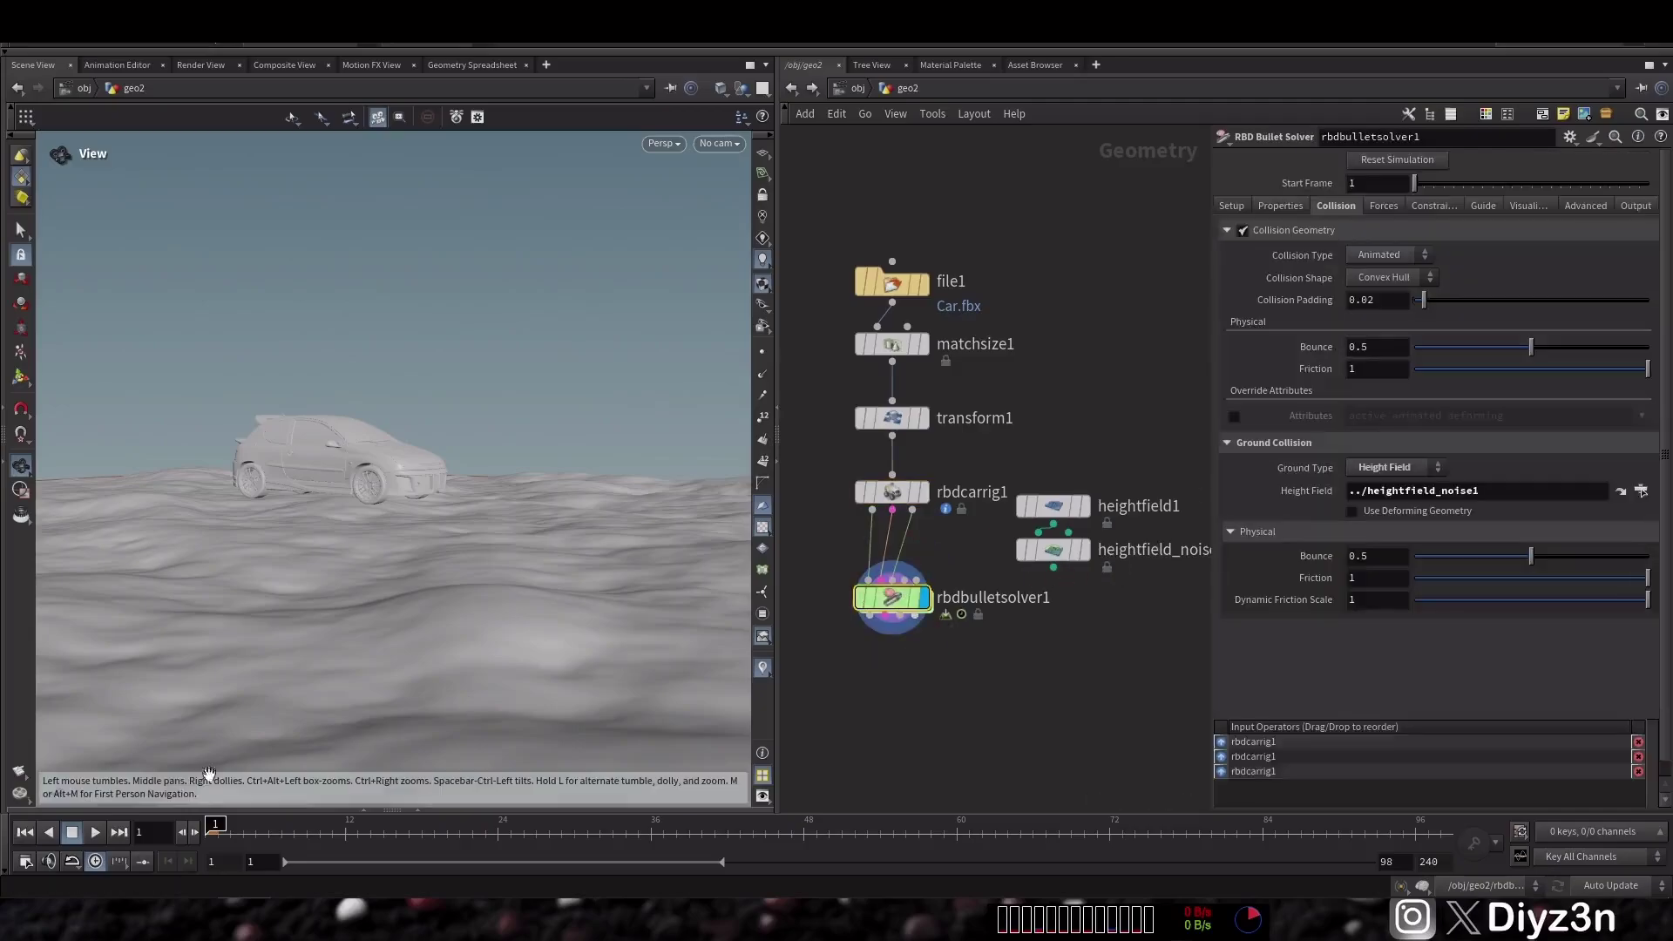
- Replay the simulation and shorten the playback range so it ends at frame 40
{"action": "left_click", "coordinate": [85, 835]}
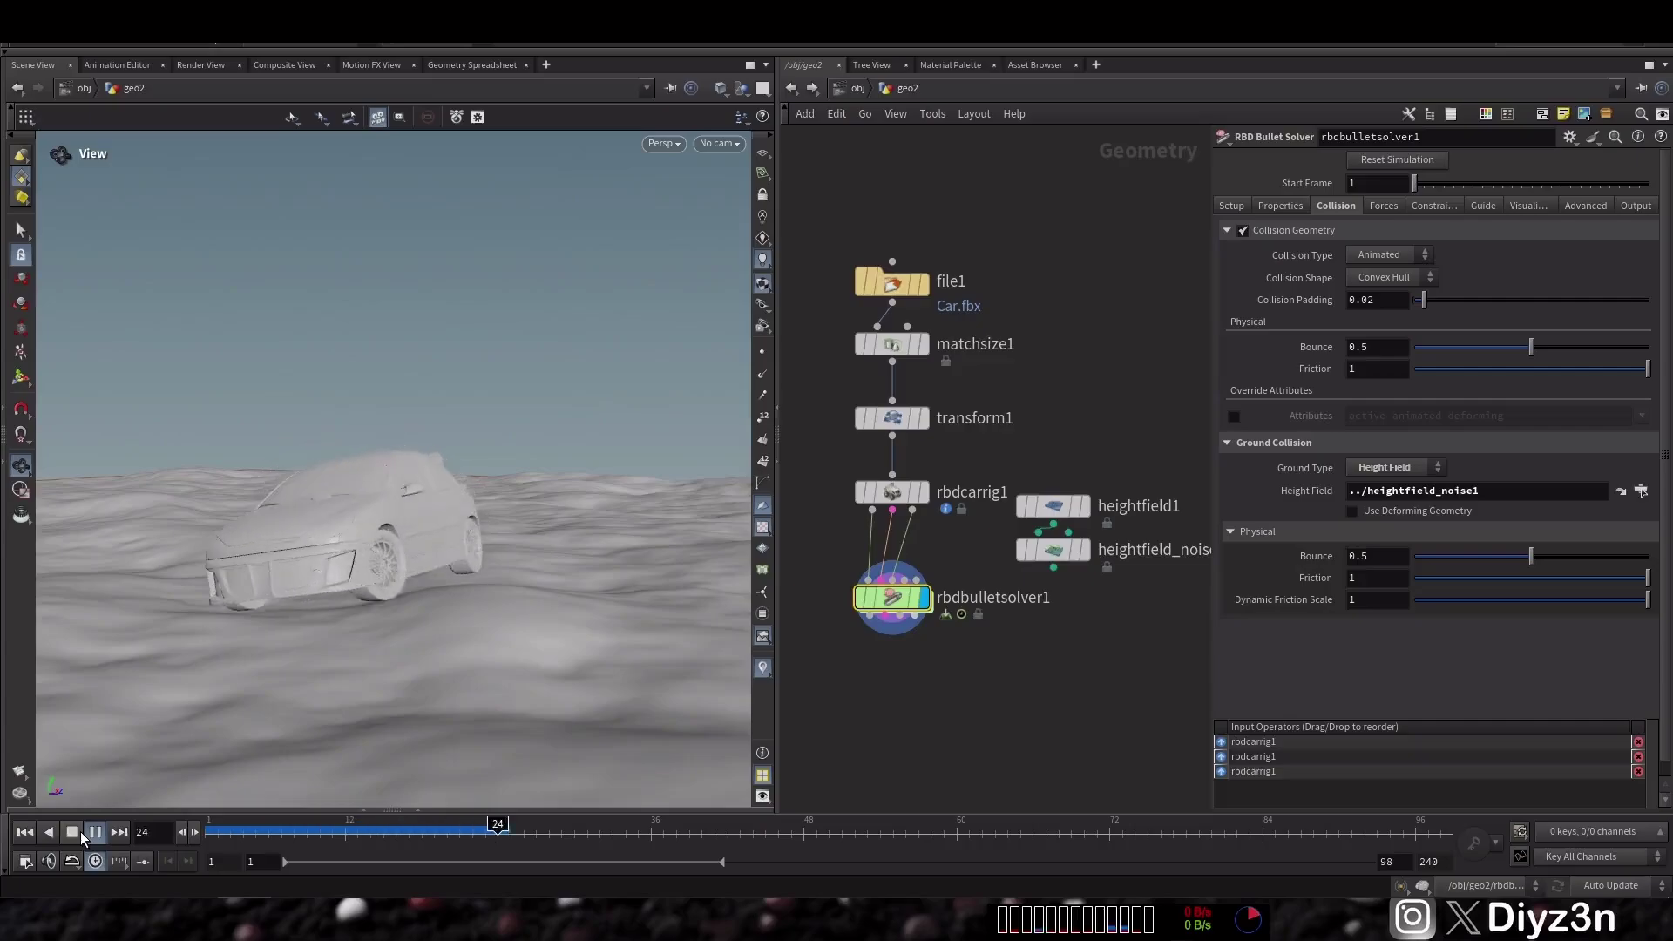
{"action": "left_click", "coordinate": [78, 832]}
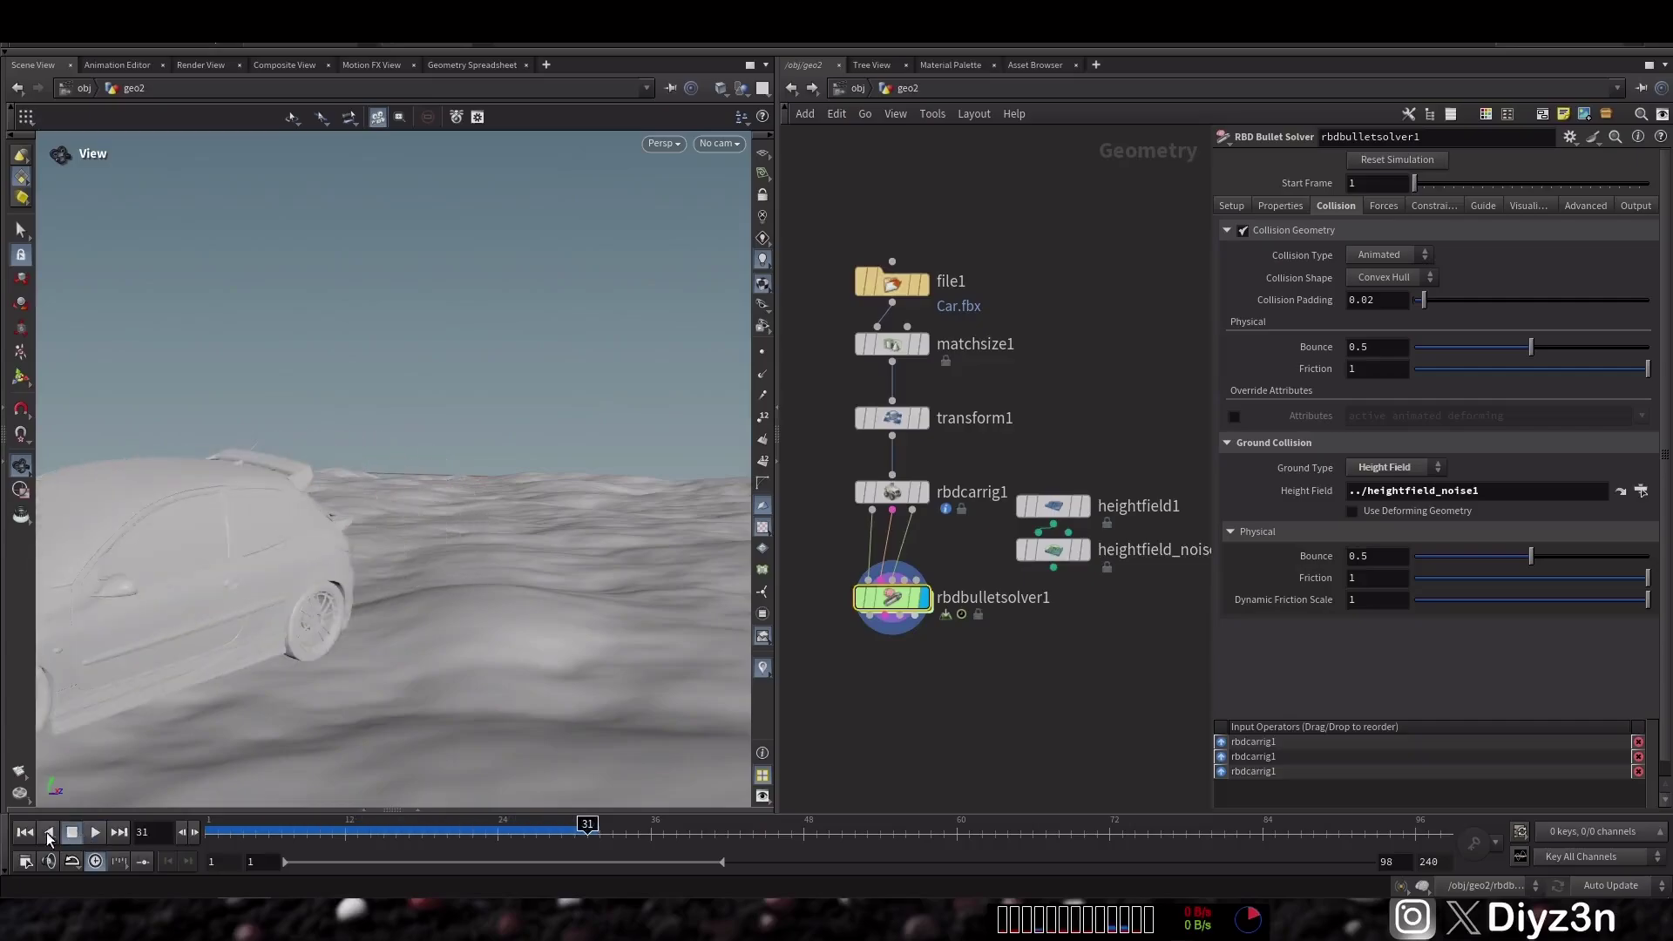
{"action": "left_click", "coordinate": [95, 834]}
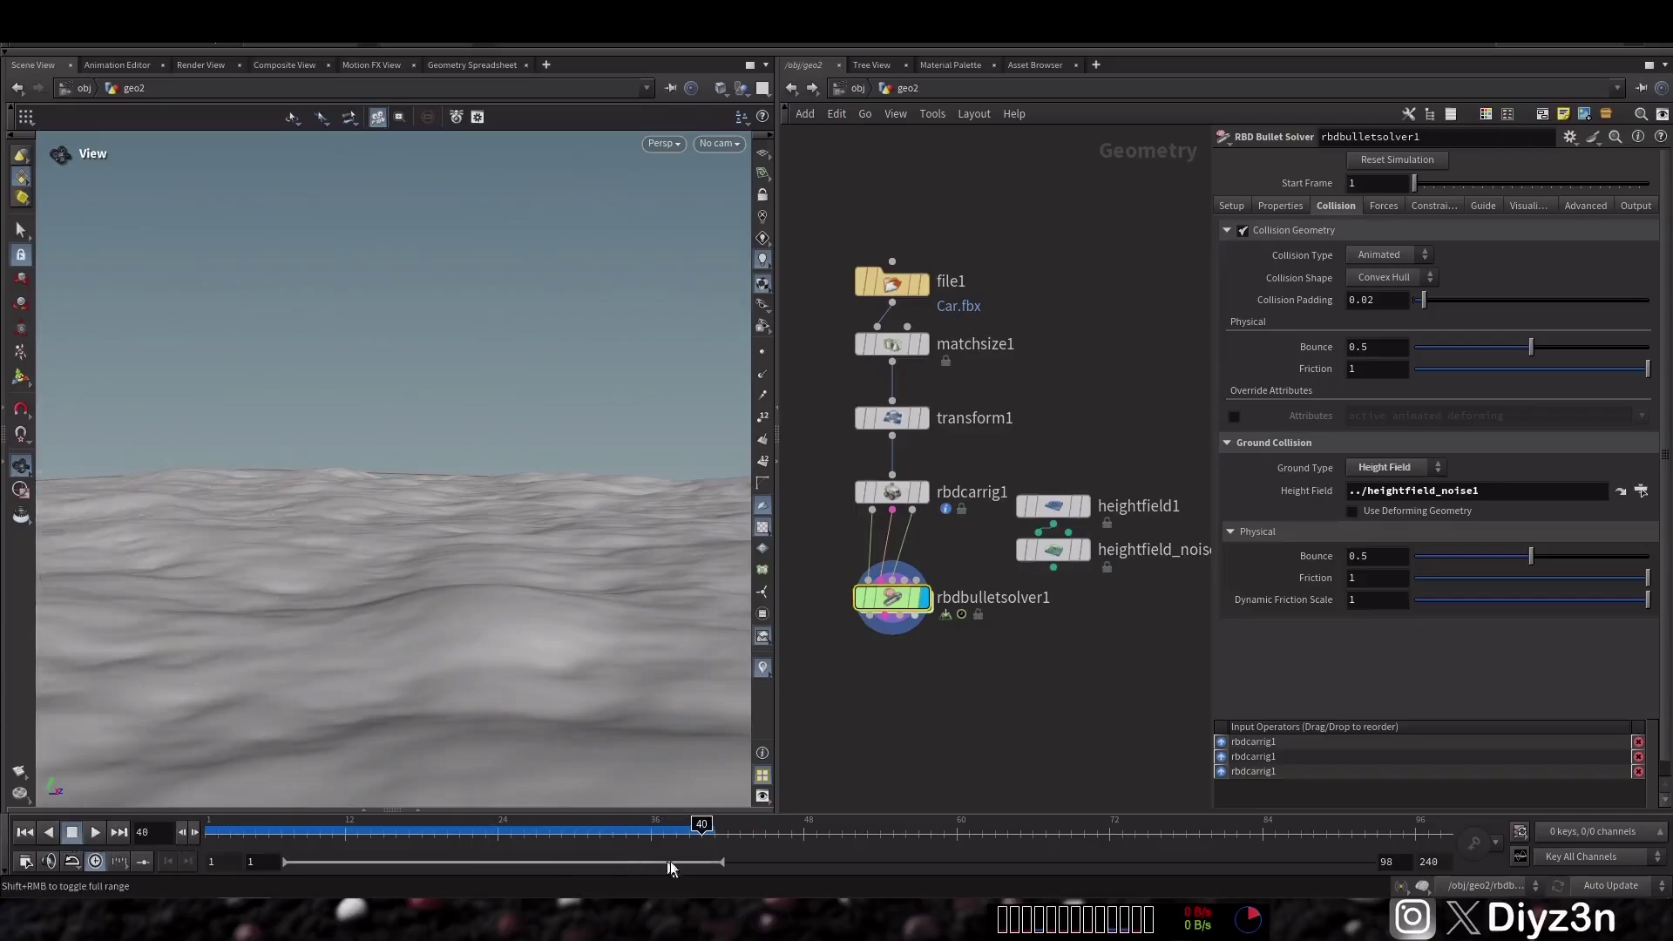
{"action": "left_click_drag", "start_coordinate": [722, 863], "coordinate": [459, 862]}
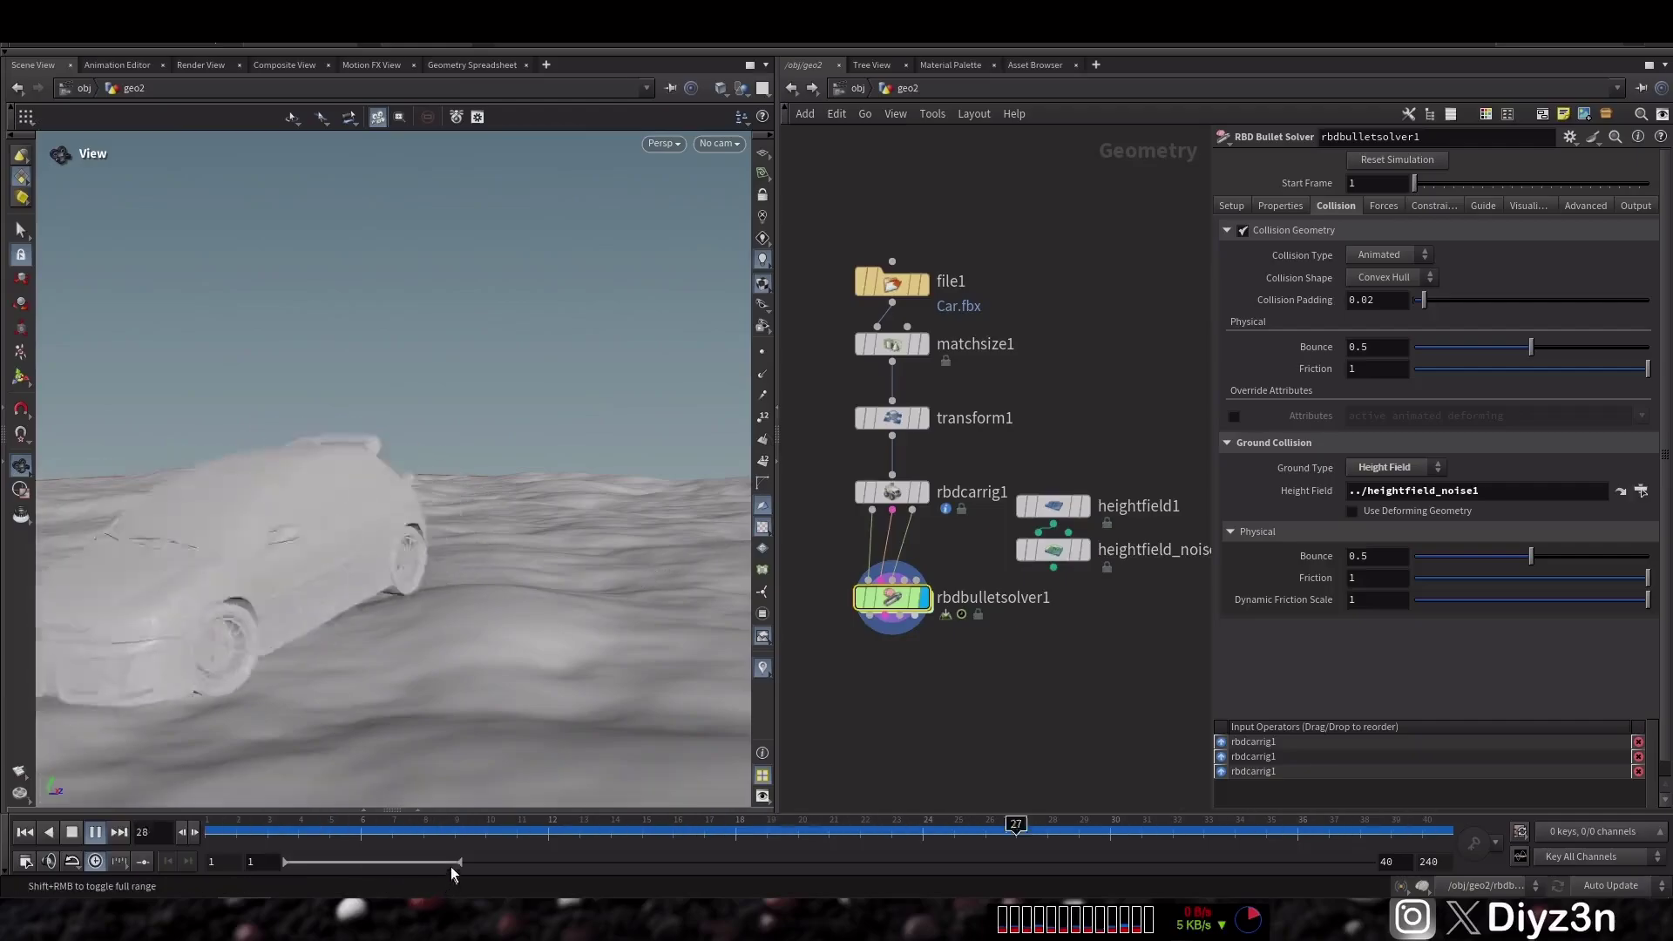
{"action": "left_click", "coordinate": [72, 833]}
- Scrub the simulation to frame 22 and examine up close how the car's wheels meet the terrain
{"action": "left_click_drag", "start_coordinate": [457, 837], "coordinate": [829, 833]}
{"action": "left_click_drag", "start_coordinate": [484, 496], "coordinate": [531, 528]}
{"action": "scroll", "coordinate": [373, 532], "scroll_direction": "up", "scroll_amount": 3}
{"action": "left_click_drag", "start_coordinate": [763, 831], "coordinate": [860, 828]}
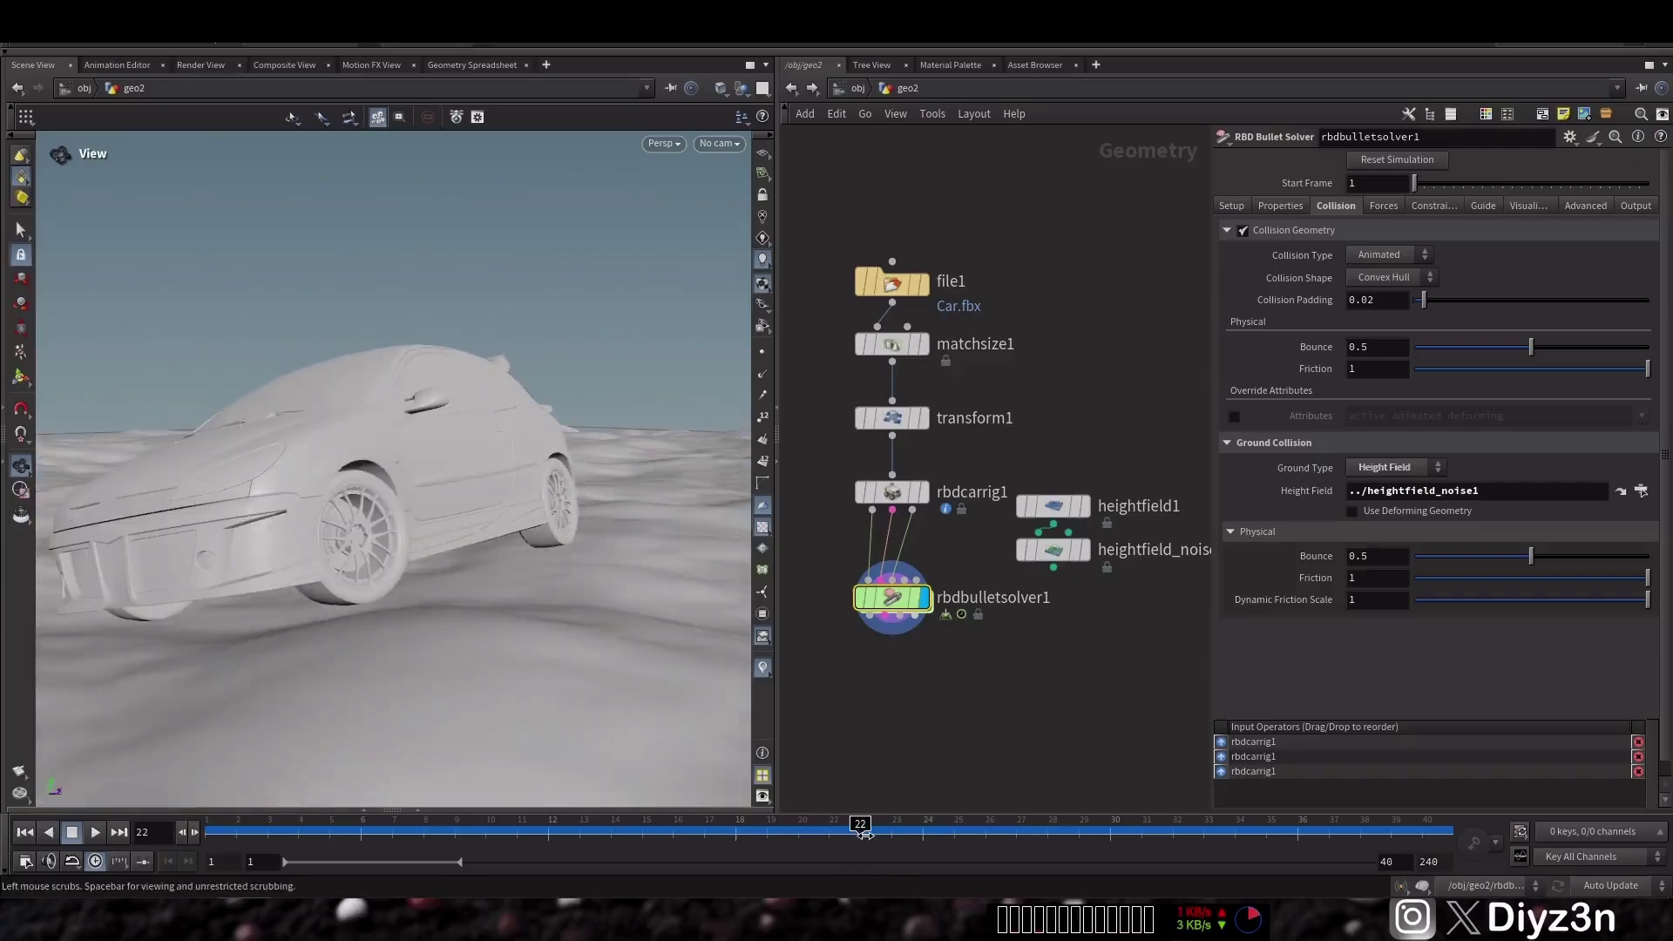
{"action": "left_click_drag", "start_coordinate": [488, 523], "coordinate": [444, 525]}
{"action": "scroll", "coordinate": [445, 527], "scroll_direction": "up", "scroll_amount": 1}
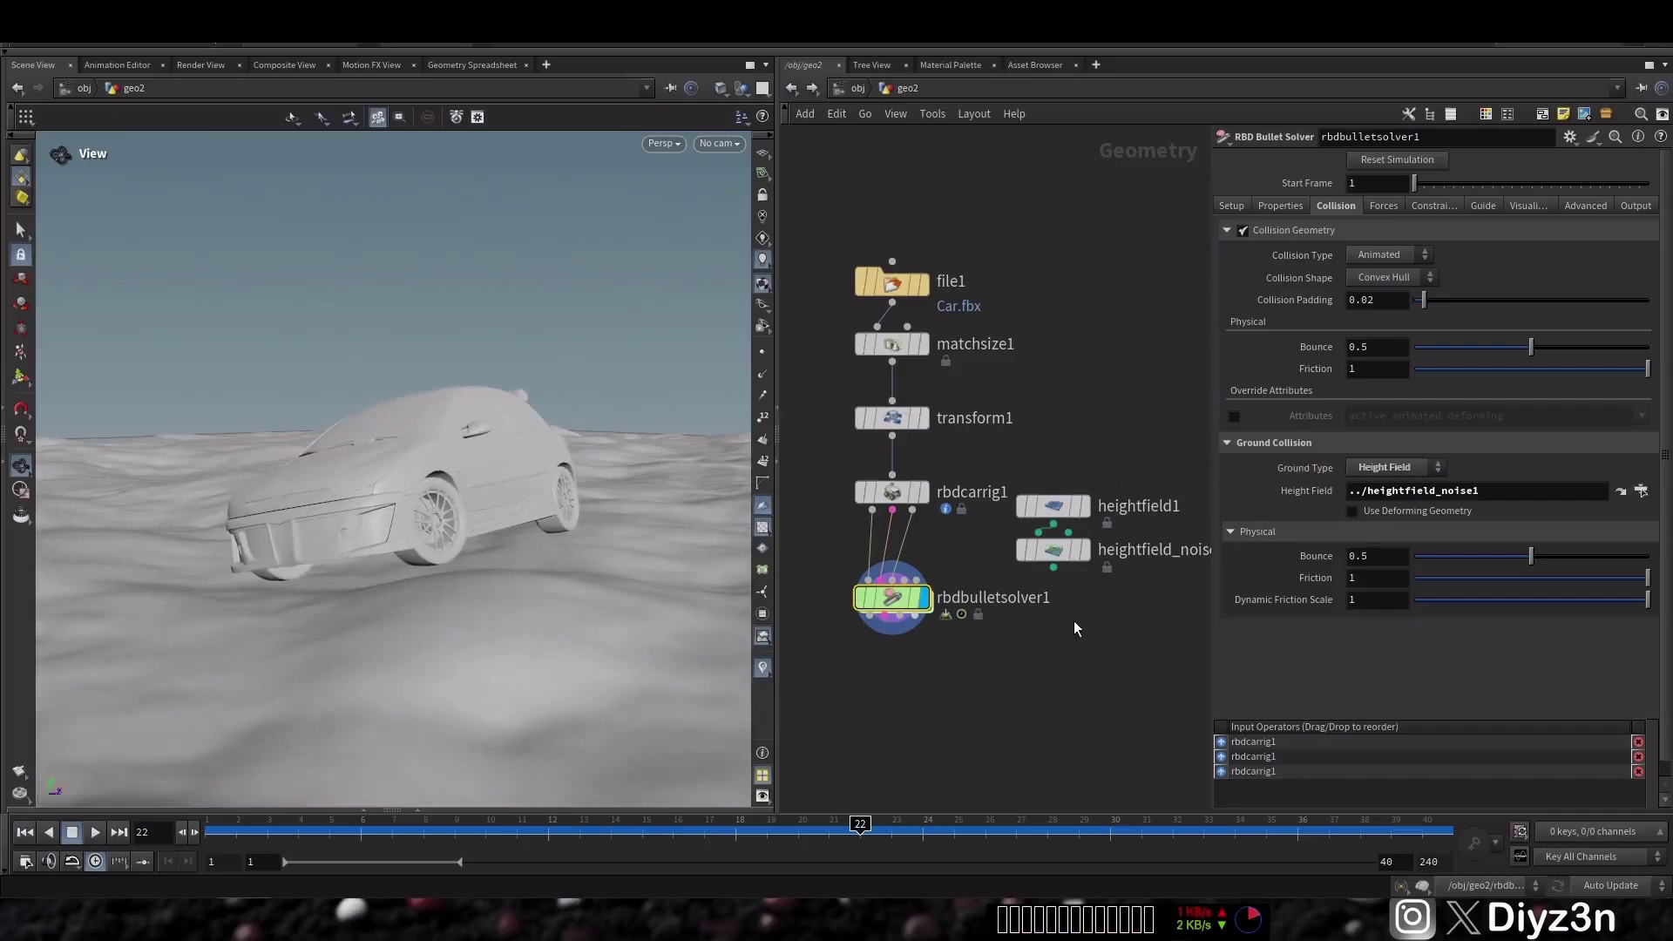
{"action": "left_click_drag", "start_coordinate": [536, 526], "coordinate": [656, 596]}
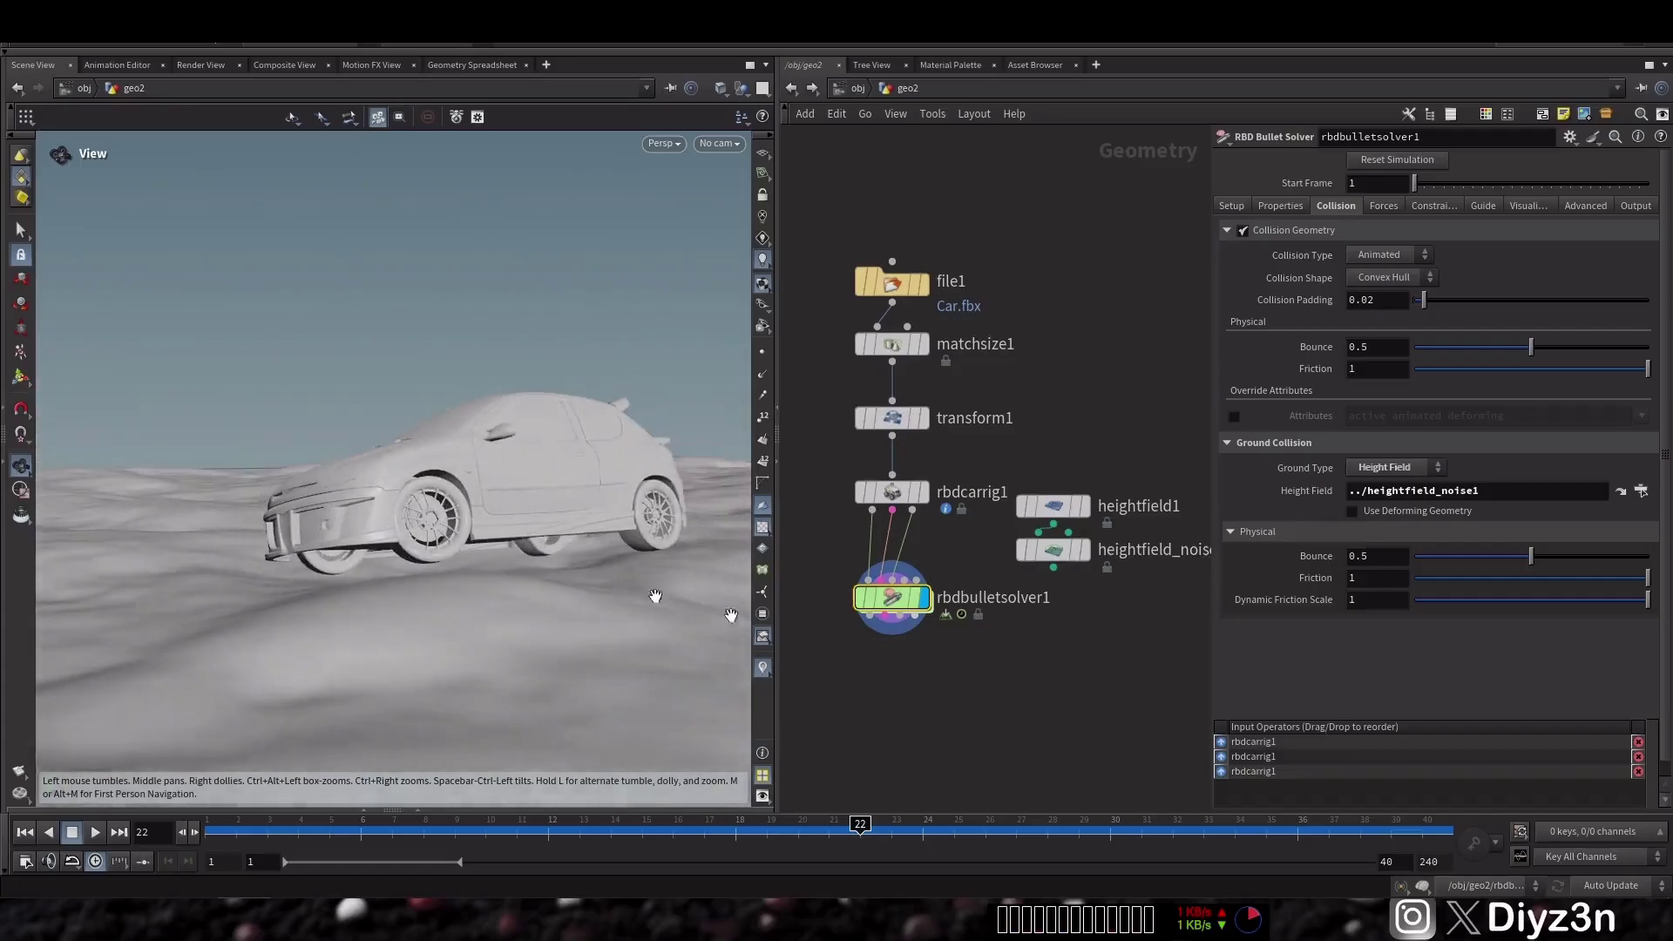
- Add an RBD Car Deform node directly below the bullet solver
{"action": "key", "text": "Tab"}
{"action": "type", "text": "car"}
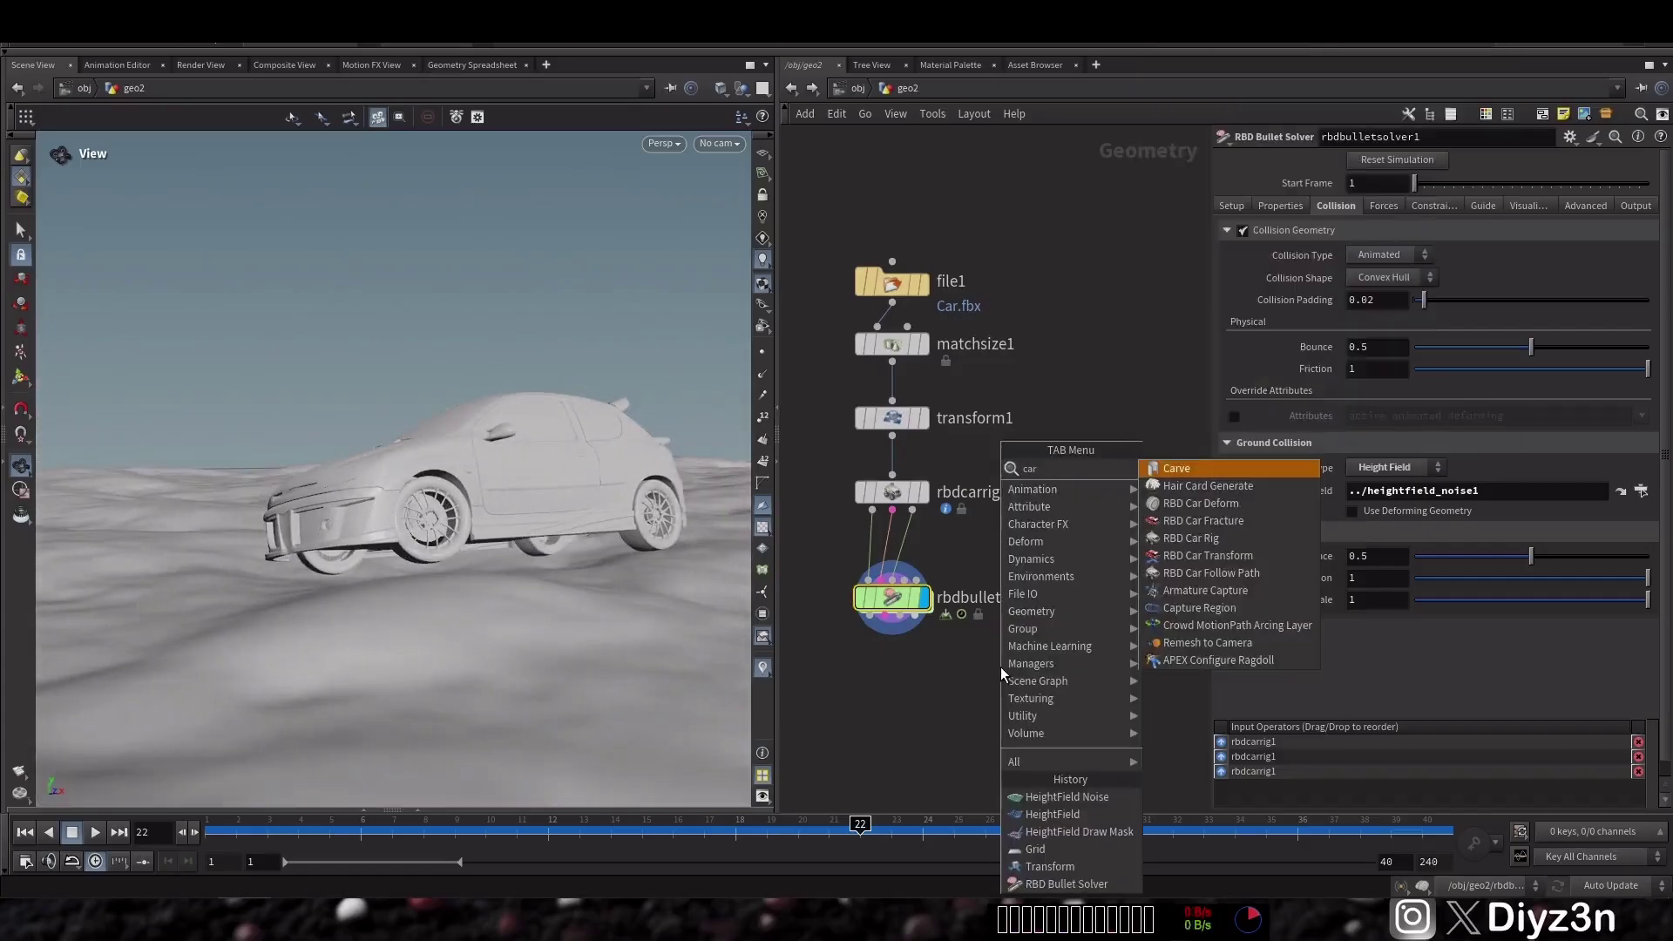
{"action": "left_click", "coordinate": [1177, 504]}
{"action": "left_click", "coordinate": [877, 680]}
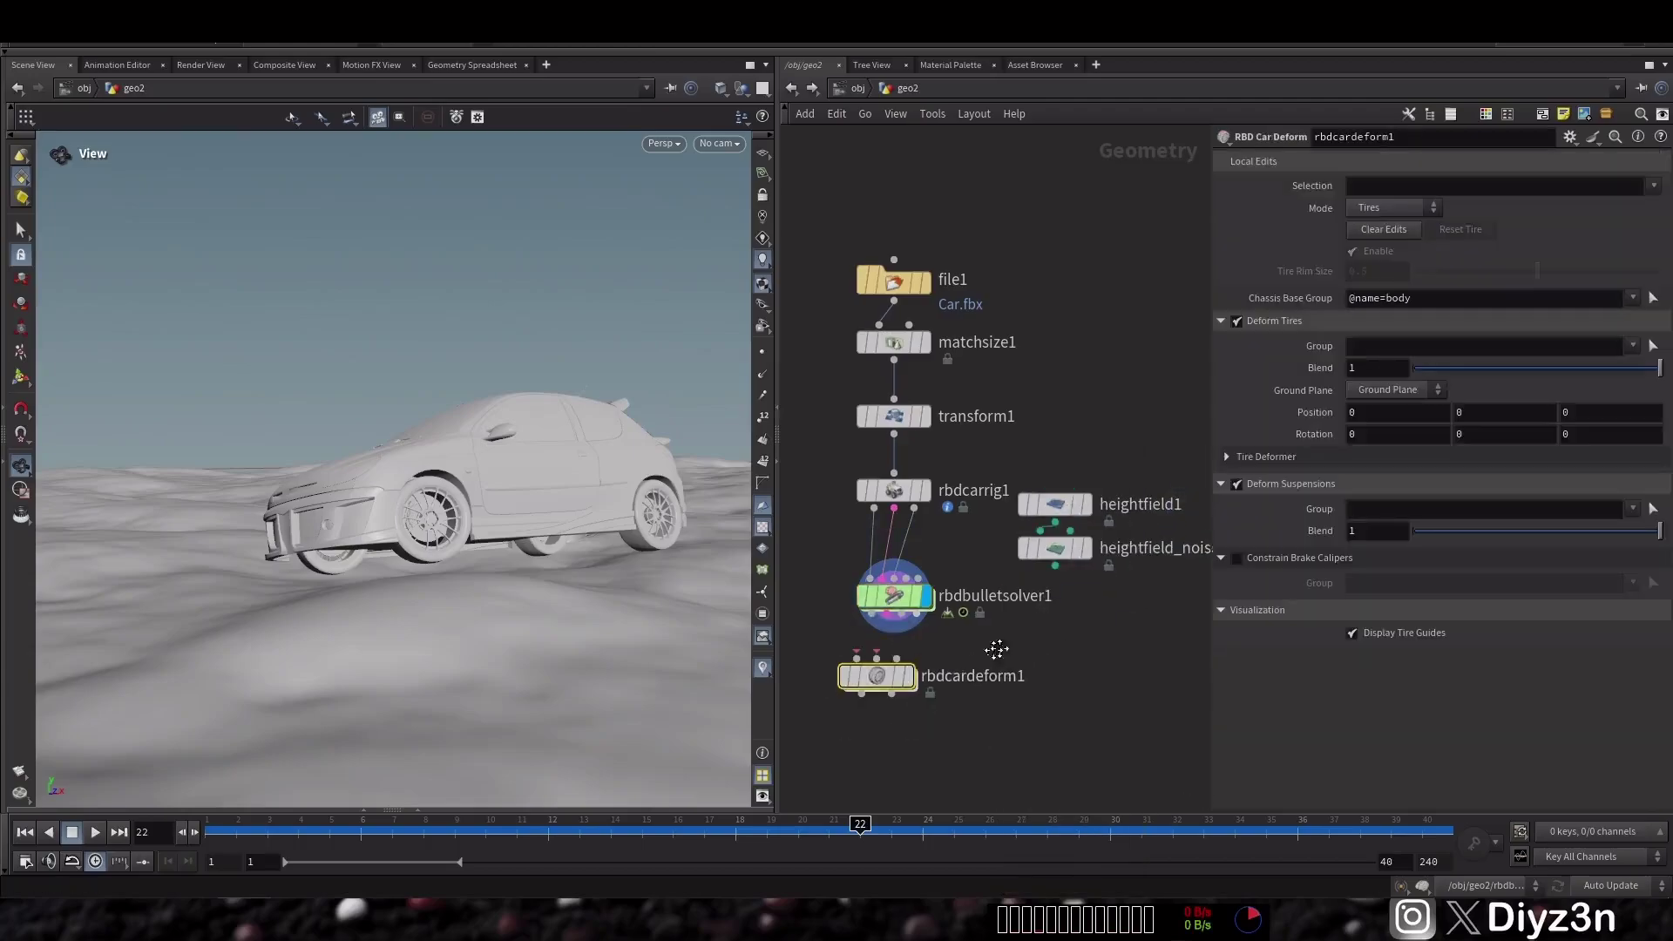
{"action": "middle_click_drag", "start_coordinate": [995, 650], "coordinate": [1119, 635]}
{"action": "mouse_move", "coordinate": [999, 668]}
{"action": "left_mouse_down"}
{"action": "mouse_move", "coordinate": [917, 670]}
{"action": "mouse_move", "coordinate": [1004, 695]}
{"action": "left_mouse_up"}
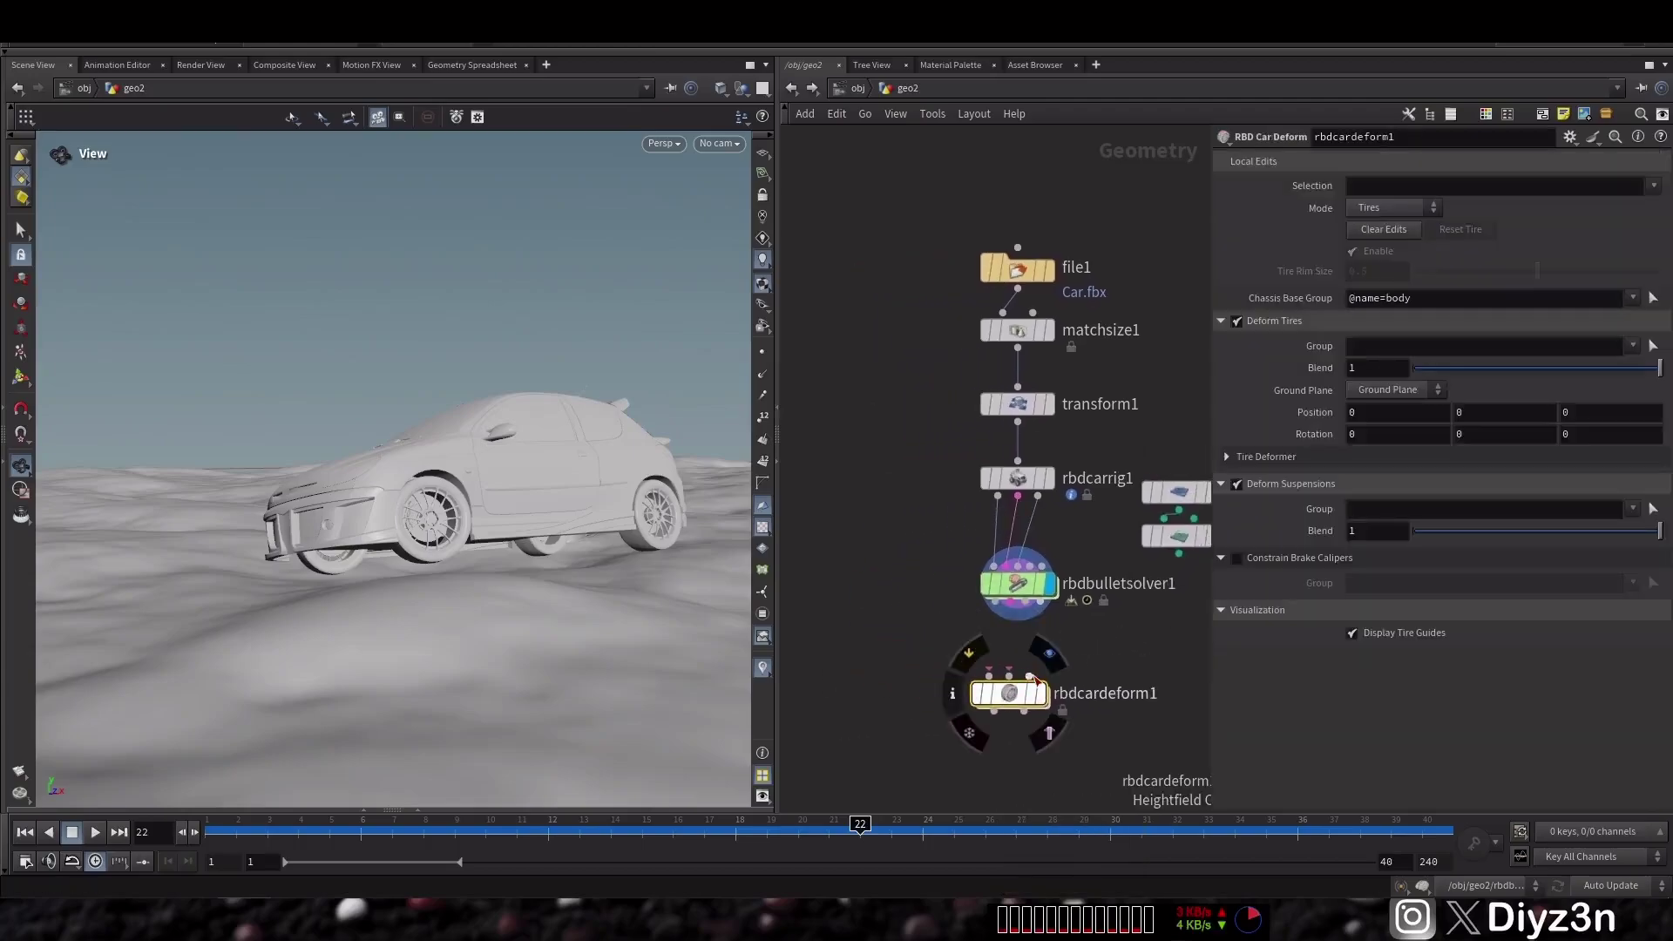
- Wire heightfield_noise1, the solver's output and rbdcarrig1's reference geometry into the Car Deform node, and display it
{"action": "left_click", "coordinate": [1031, 676]}
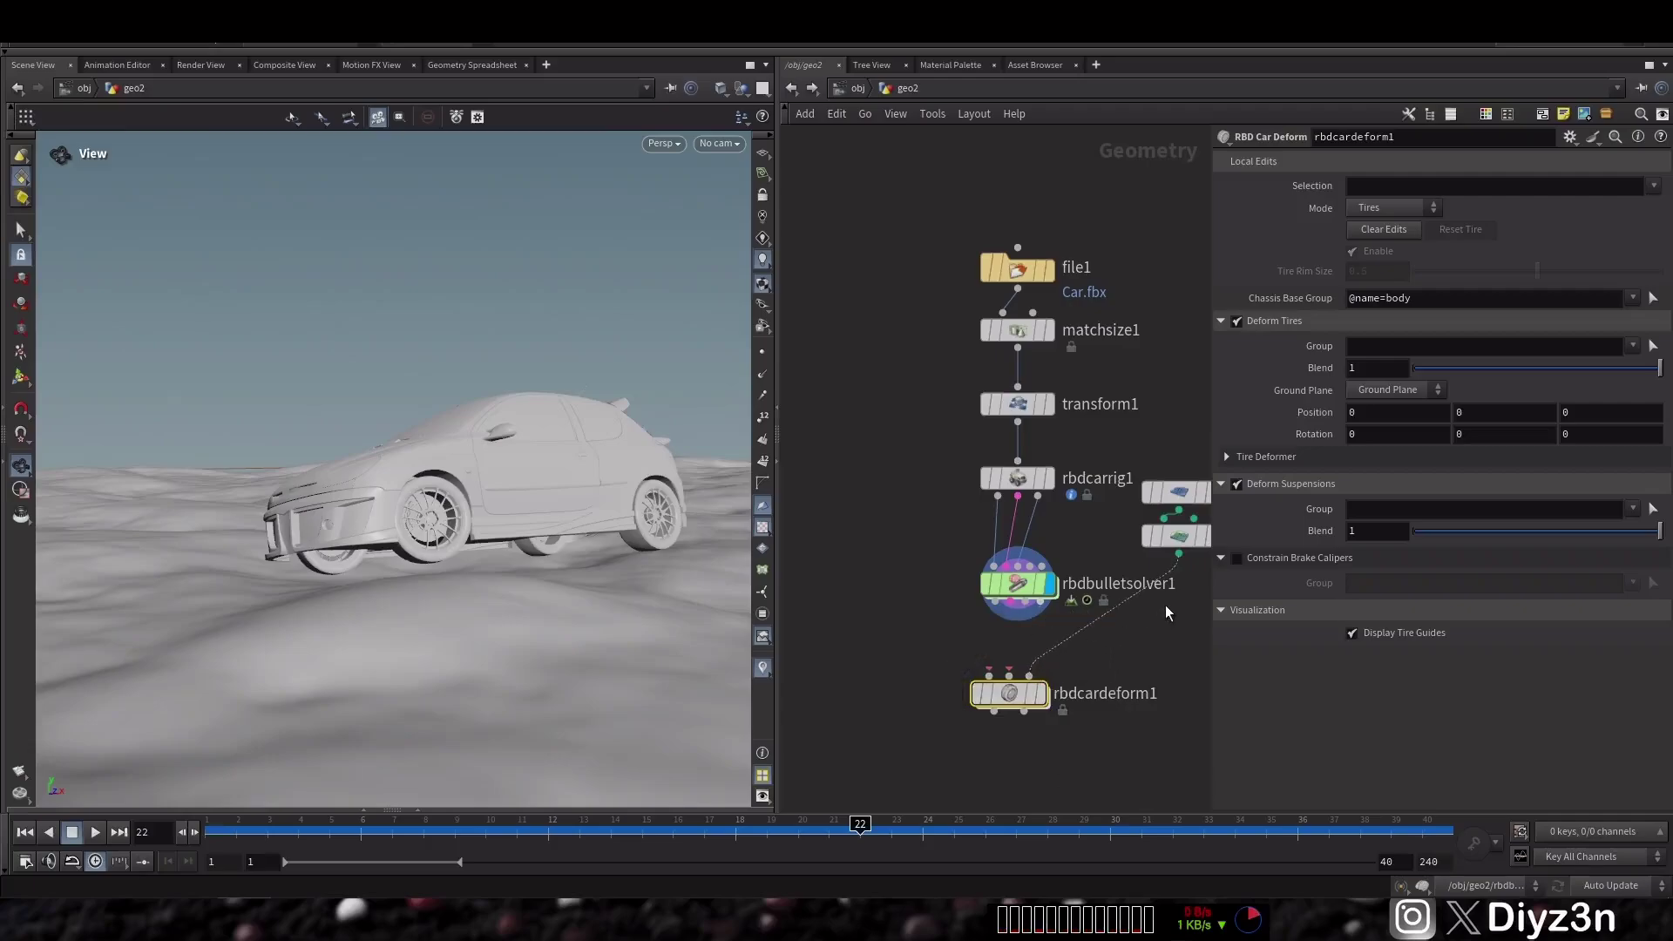
{"action": "left_click", "coordinate": [1008, 671]}
{"action": "left_click", "coordinate": [990, 631]}
{"action": "left_click", "coordinate": [1009, 671]}
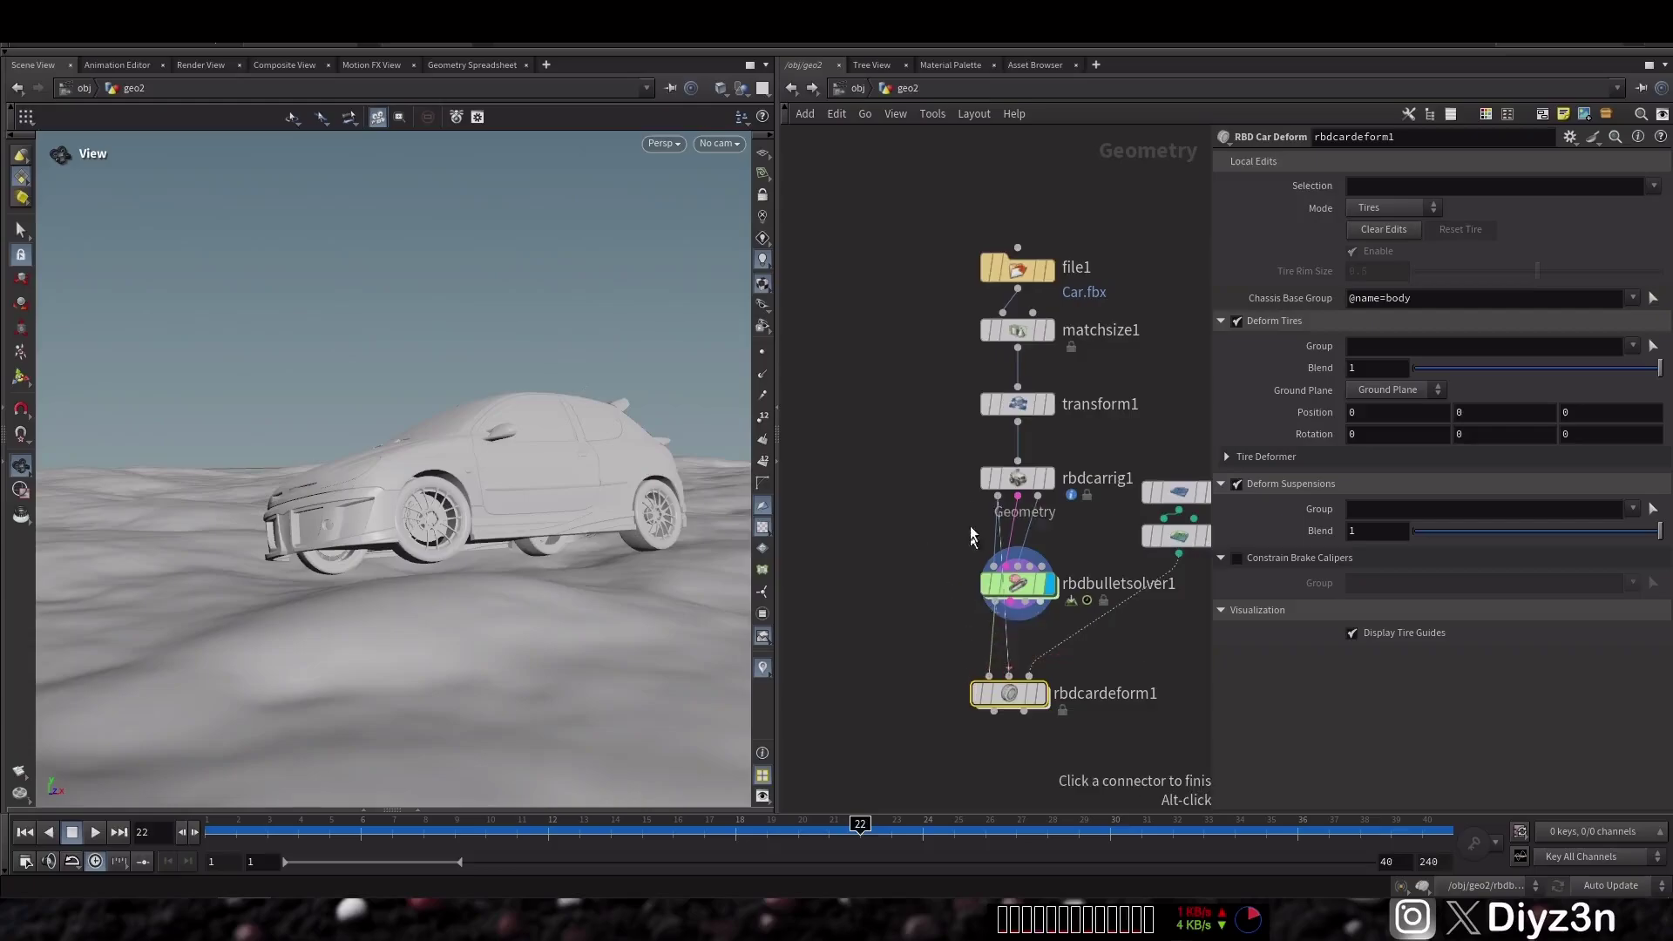
{"action": "left_click", "coordinate": [1043, 692]}
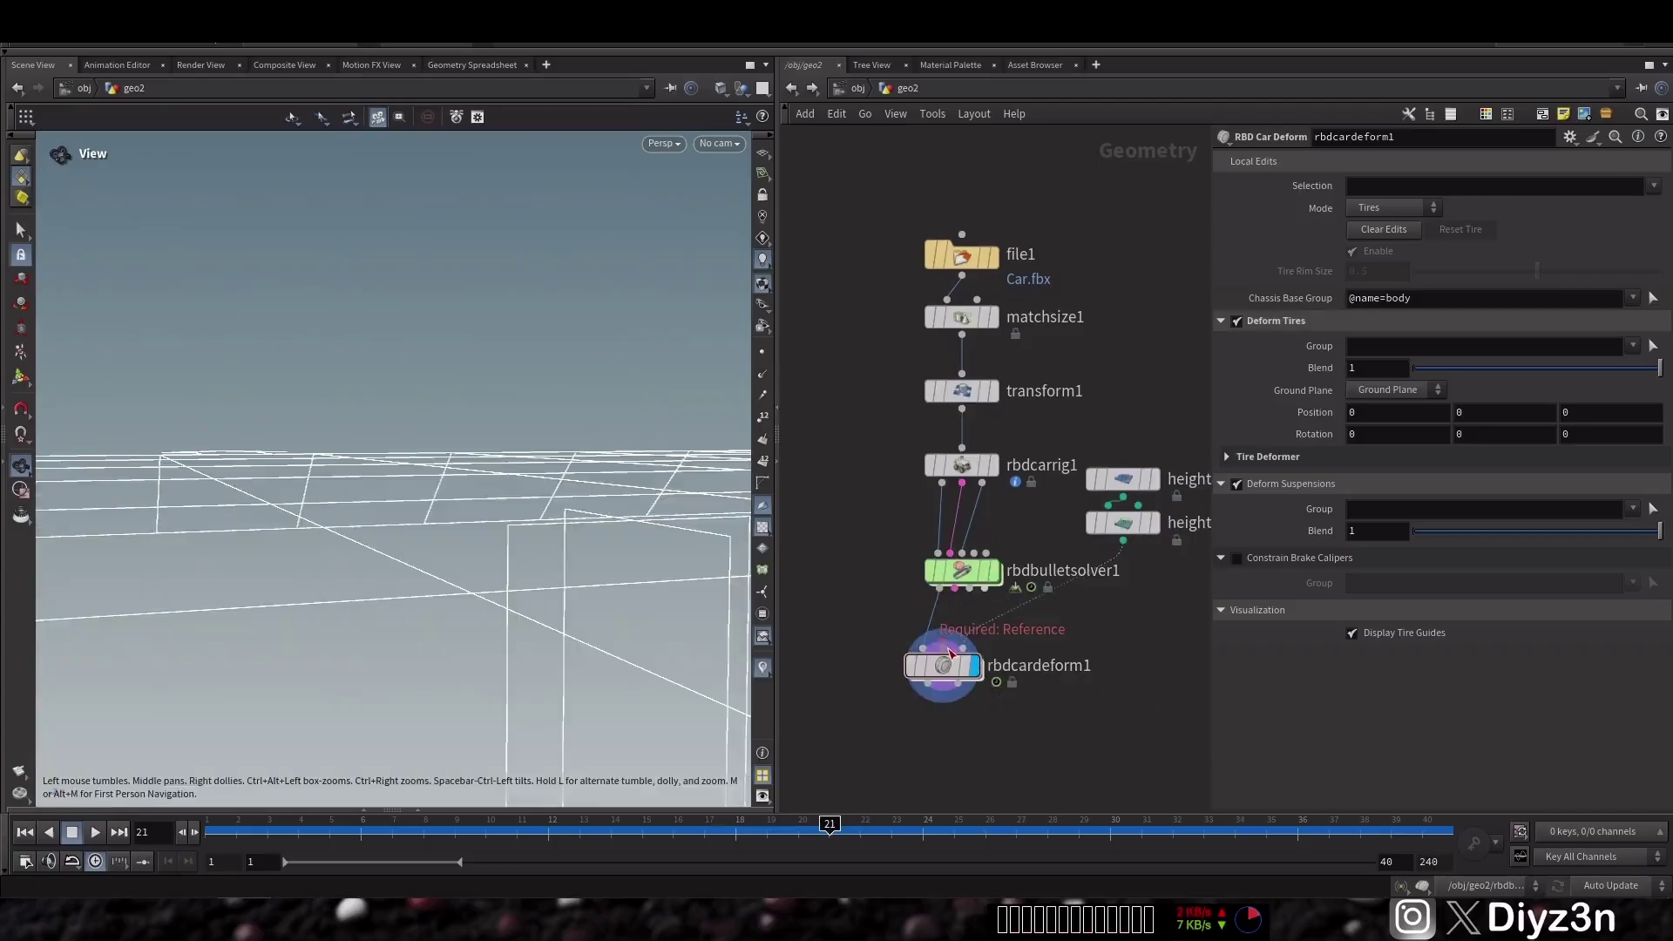
{"action": "left_click", "coordinate": [942, 648]}
{"action": "left_click", "coordinate": [937, 514]}
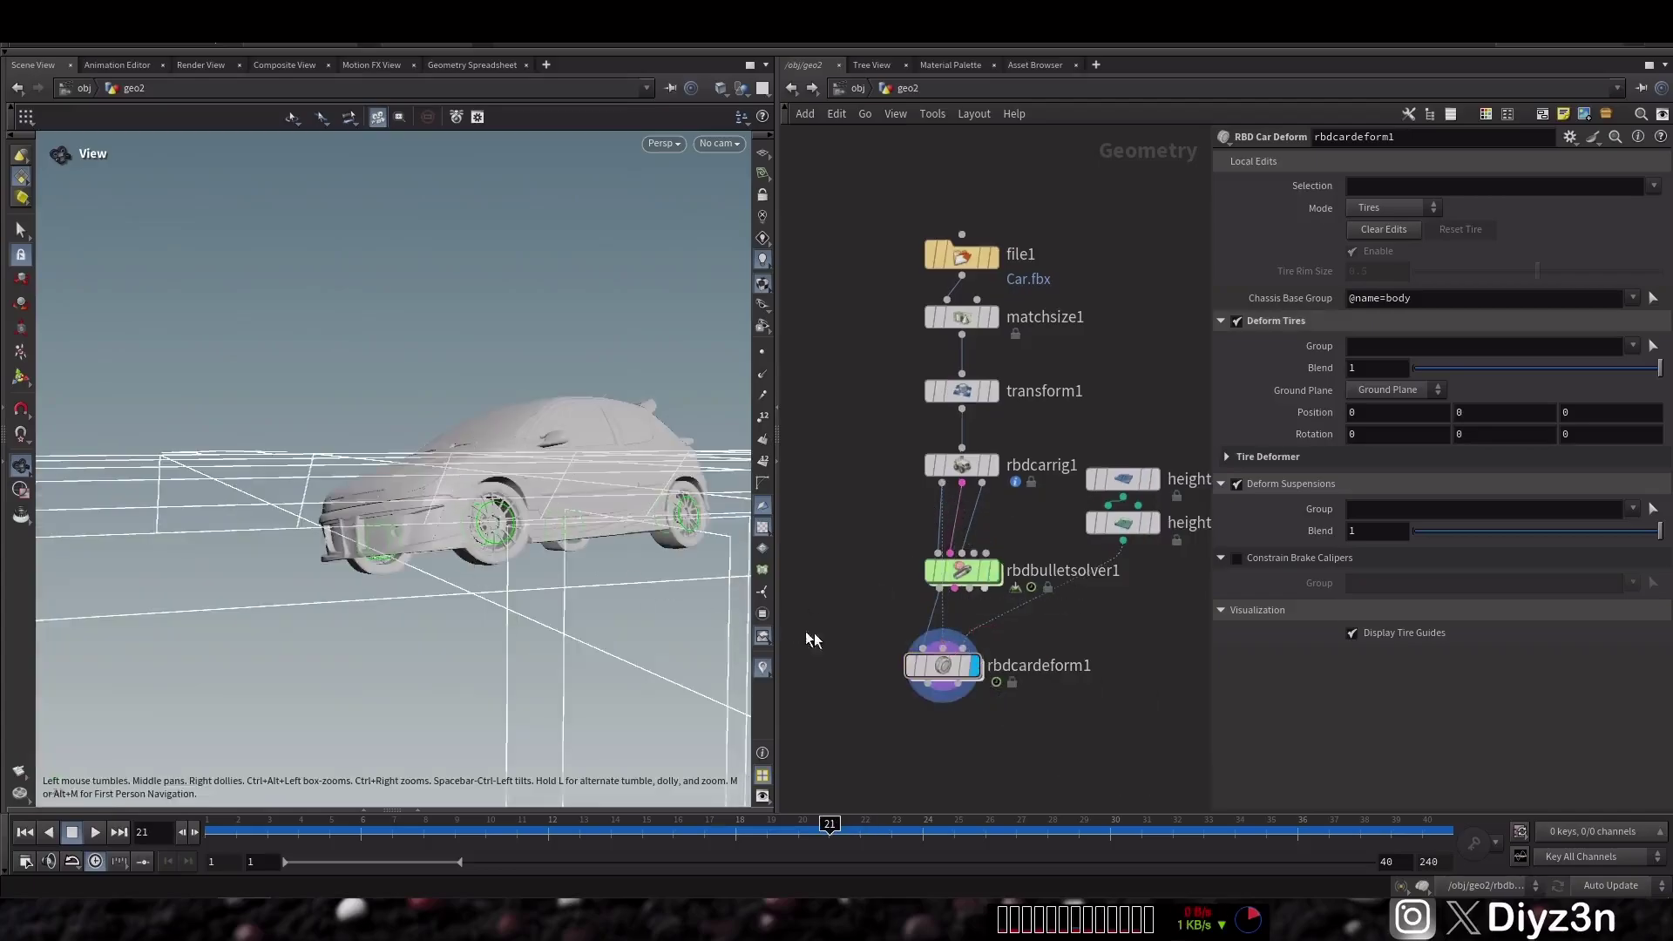
- Check the Car Deform mode options and compare tire Blend values on the front and rear wheels, ending at 1
{"action": "left_click", "coordinate": [1412, 205]}
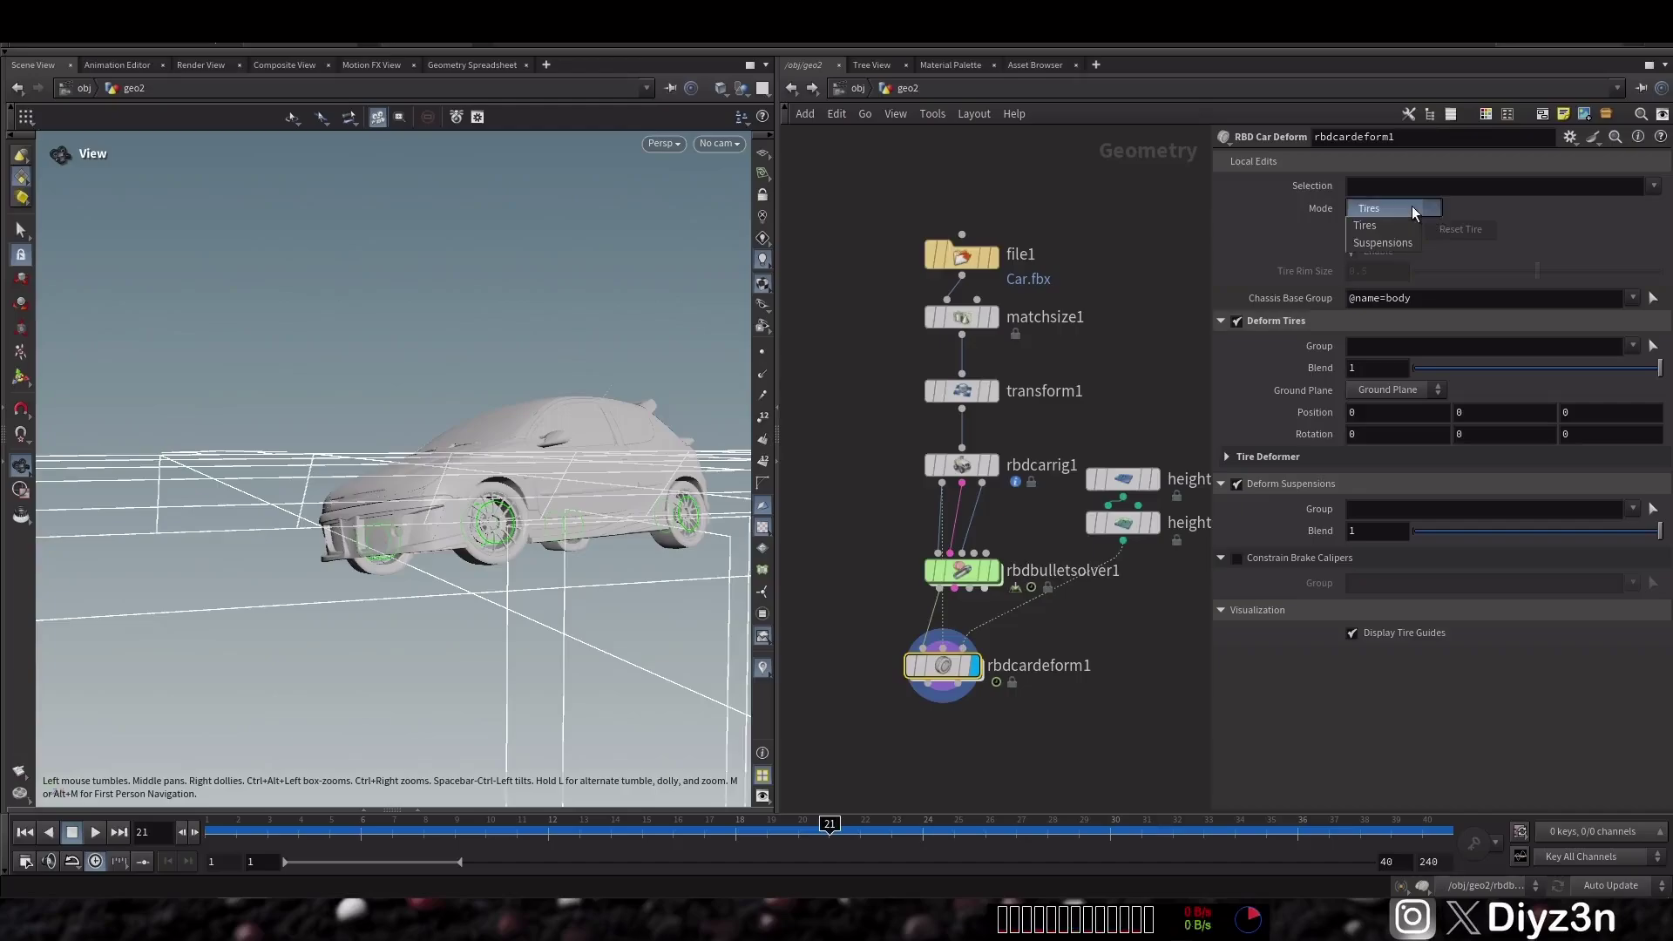
{"action": "left_click", "coordinate": [1412, 205]}
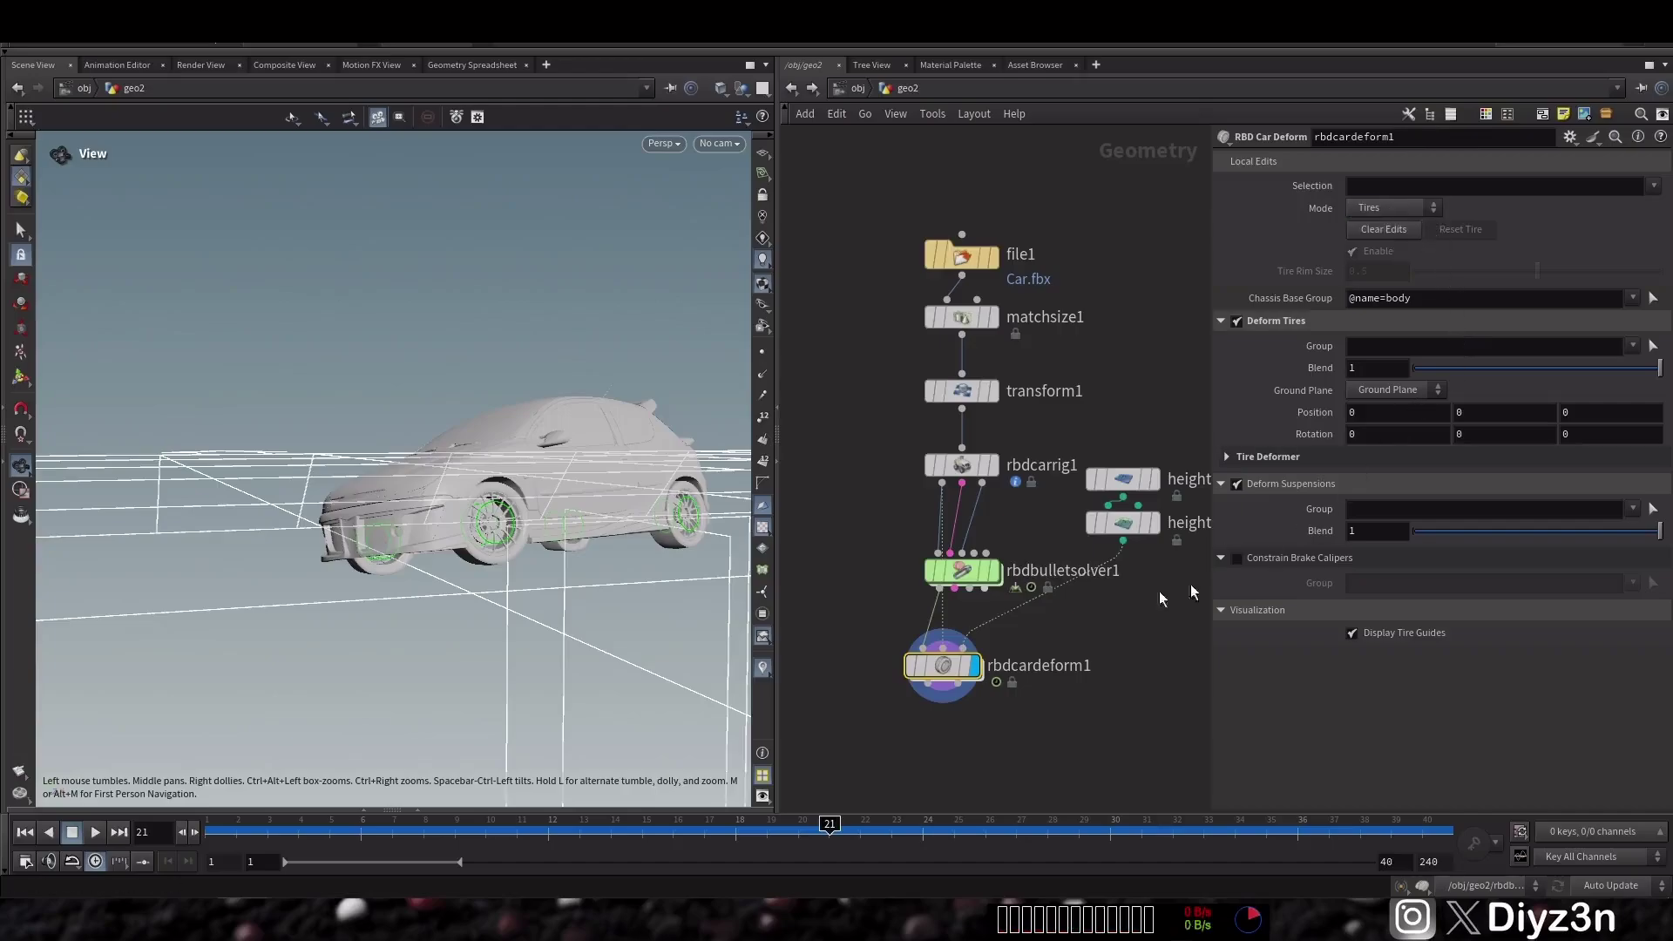
{"action": "left_click_drag", "start_coordinate": [1567, 369], "coordinate": [1663, 372]}
{"action": "left_click_drag", "start_coordinate": [347, 521], "coordinate": [568, 542]}
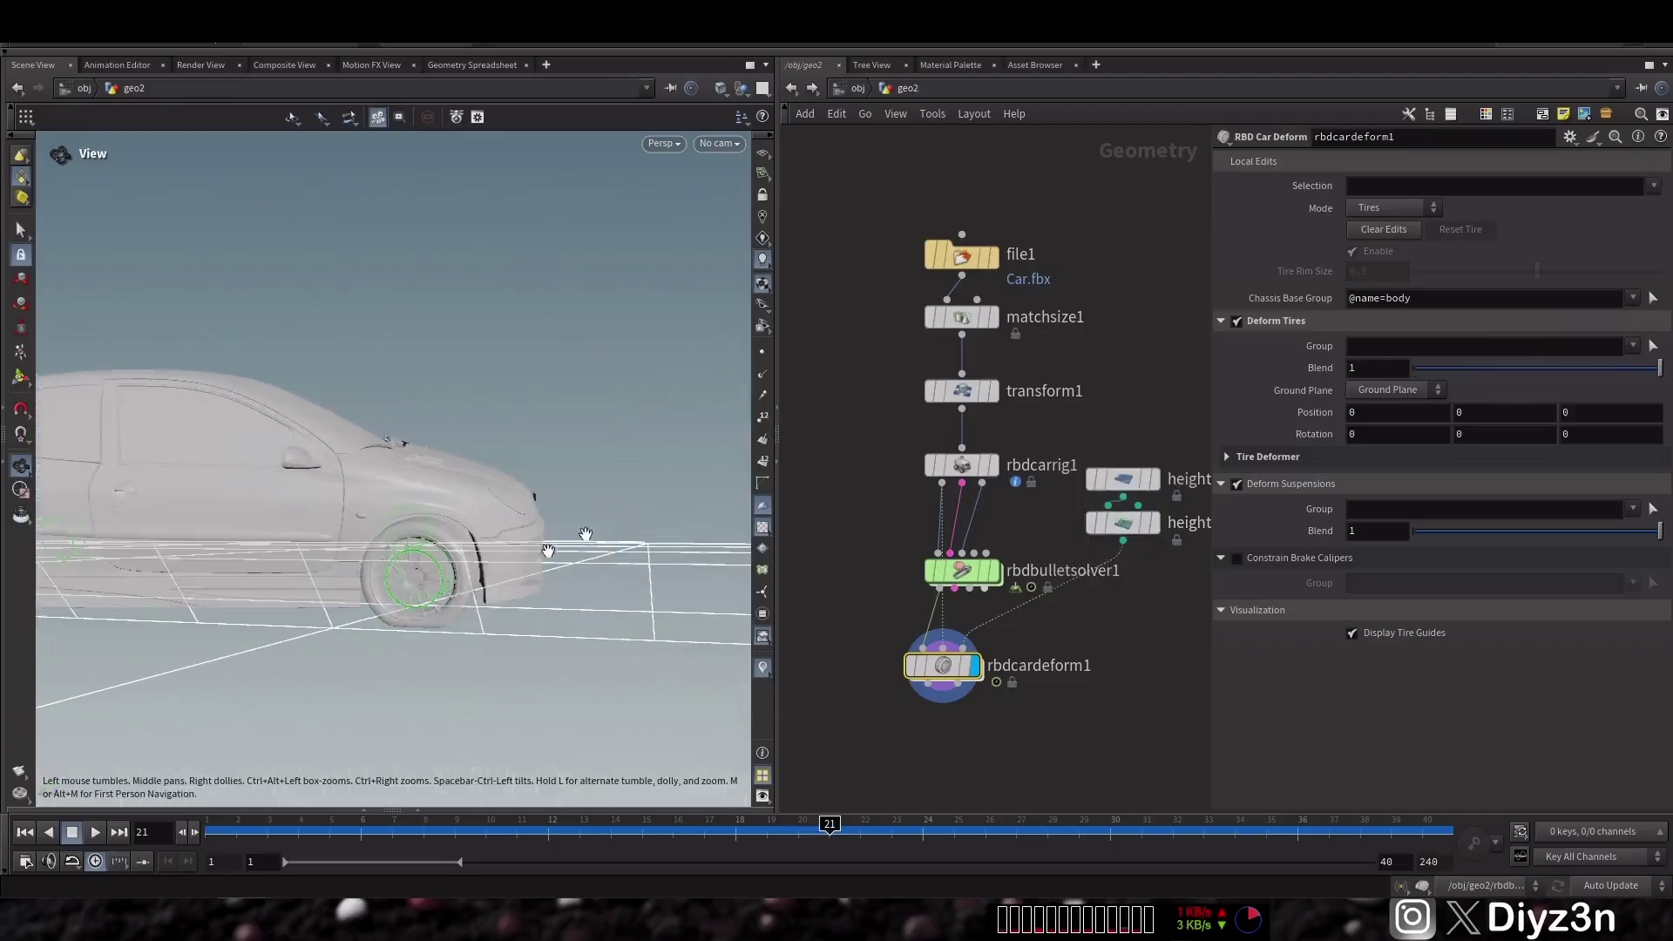
{"action": "right_click_drag", "start_coordinate": [568, 542], "coordinate": [495, 620]}
{"action": "middle_click_drag", "start_coordinate": [494, 620], "coordinate": [574, 581]}
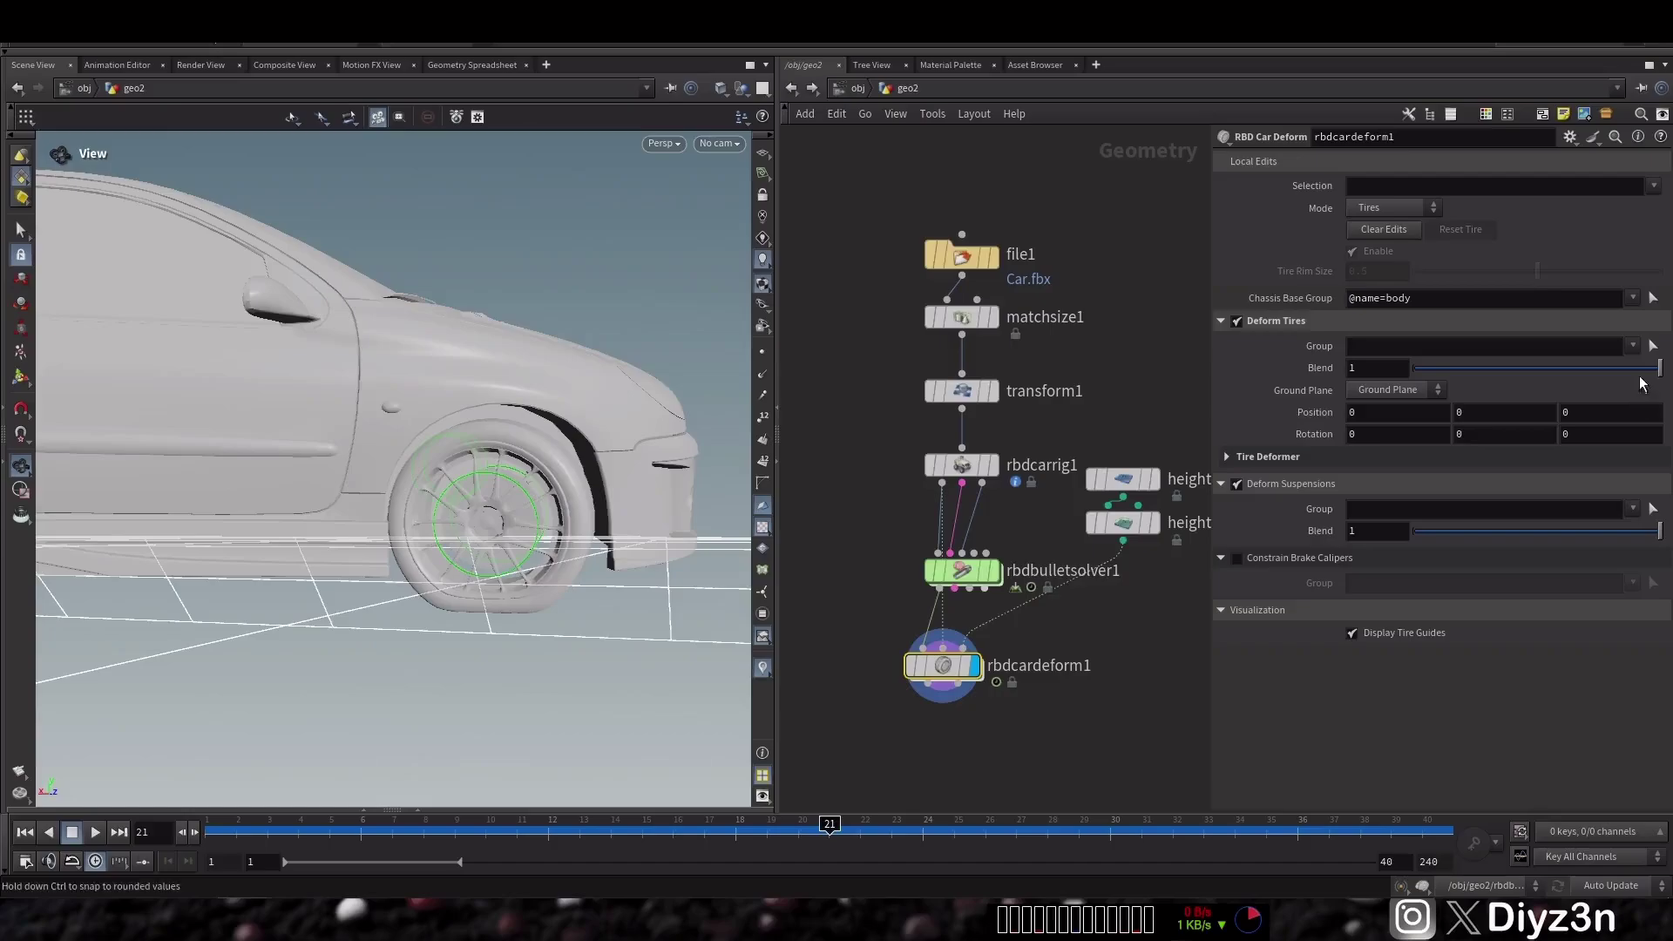
{"action": "mouse_move", "coordinate": [1646, 379]}
{"action": "left_mouse_down"}
{"action": "mouse_move", "coordinate": [1415, 392]}
{"action": "mouse_move", "coordinate": [1661, 373]}
{"action": "left_mouse_up"}
{"action": "right_click_drag", "start_coordinate": [584, 506], "coordinate": [320, 533]}
{"action": "left_click_drag", "start_coordinate": [319, 534], "coordinate": [258, 568]}
{"action": "right_click_drag", "start_coordinate": [258, 568], "coordinate": [398, 562]}
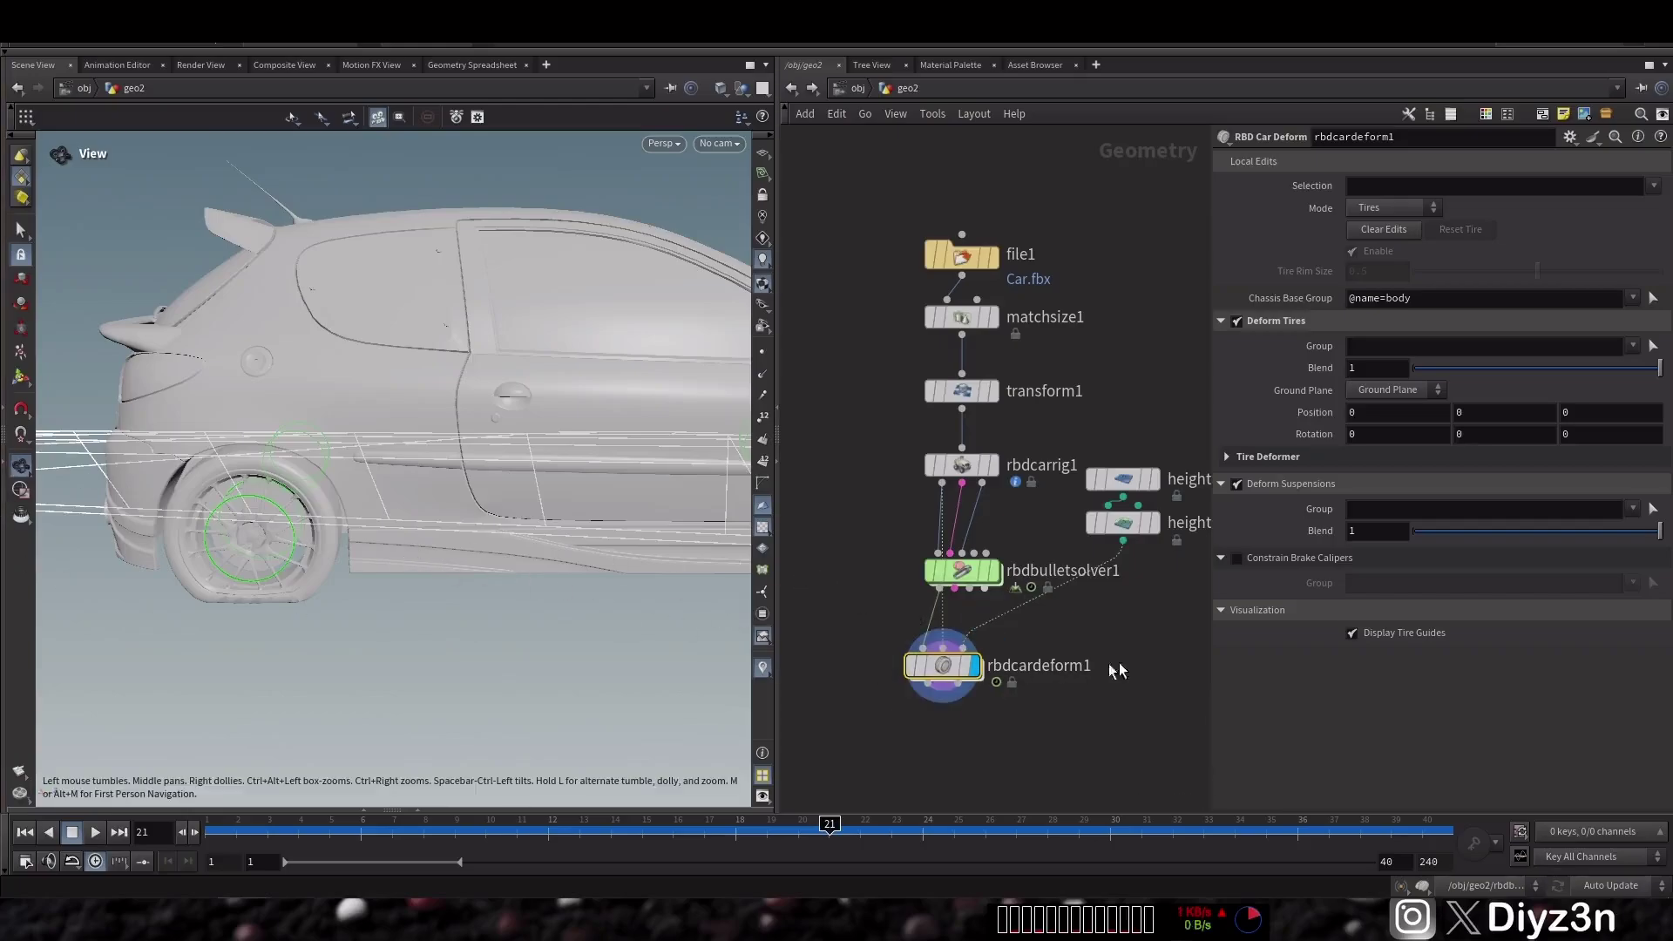
- Turn off the tire guides and test the tire Blend again, ending at 1
{"action": "left_click", "coordinate": [1404, 642]}
{"action": "left_click_drag", "start_coordinate": [362, 567], "coordinate": [422, 549]}
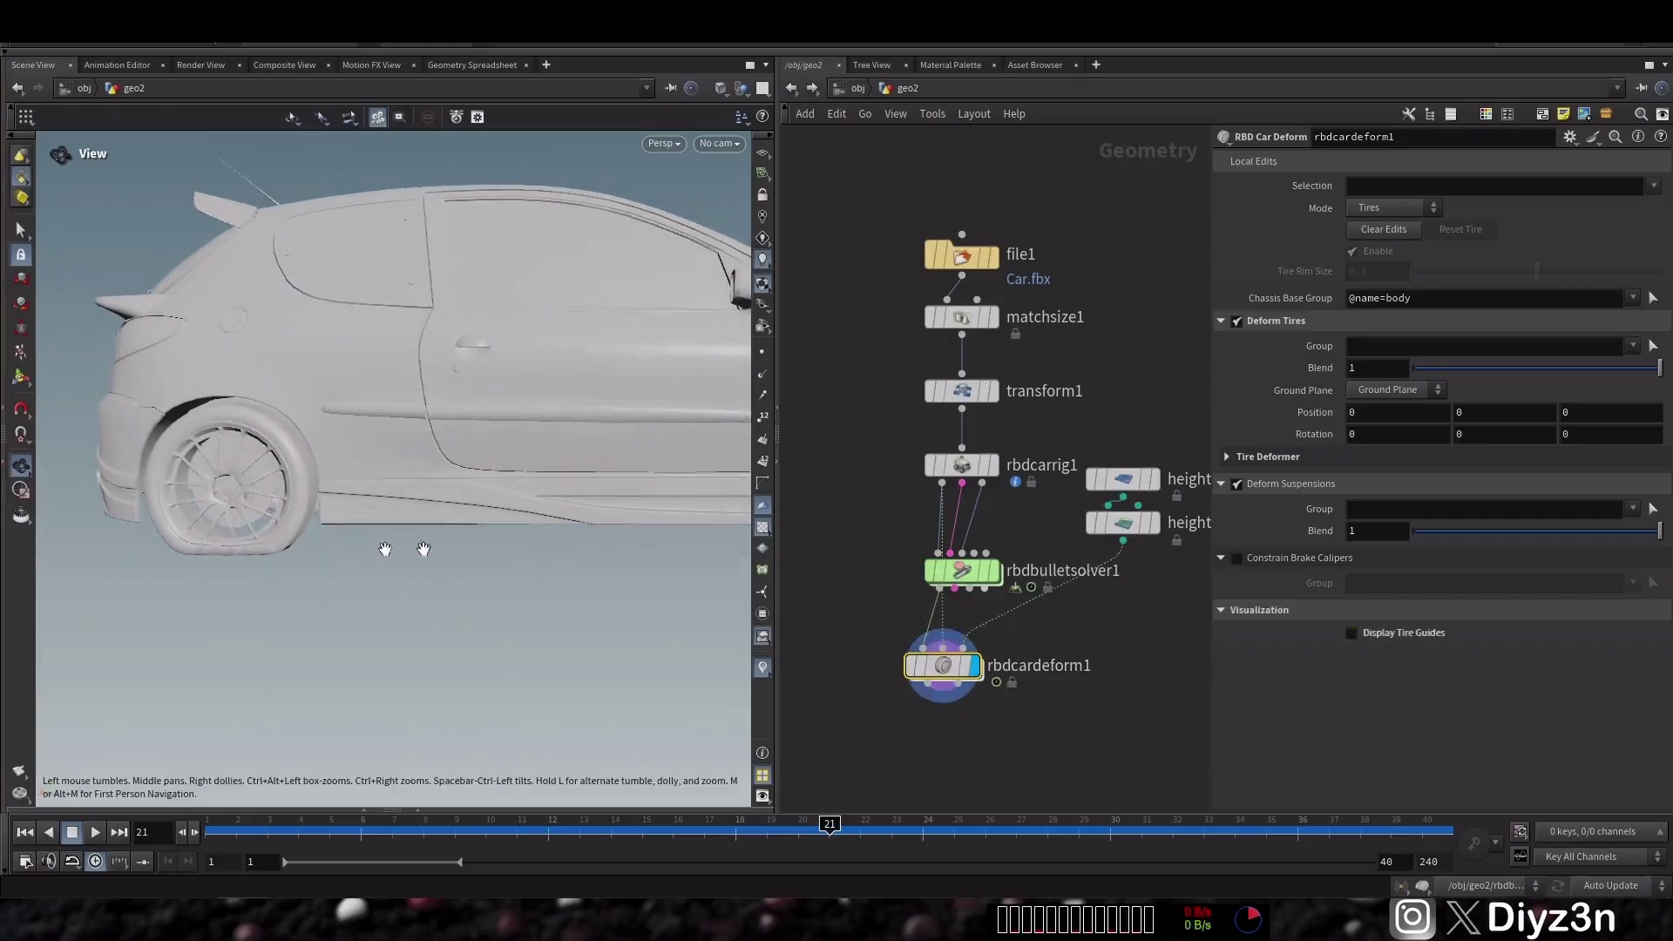
{"action": "left_click_drag", "start_coordinate": [1465, 379], "coordinate": [1660, 371]}
{"action": "scroll", "coordinate": [213, 456], "scroll_direction": "down", "scroll_amount": 5}
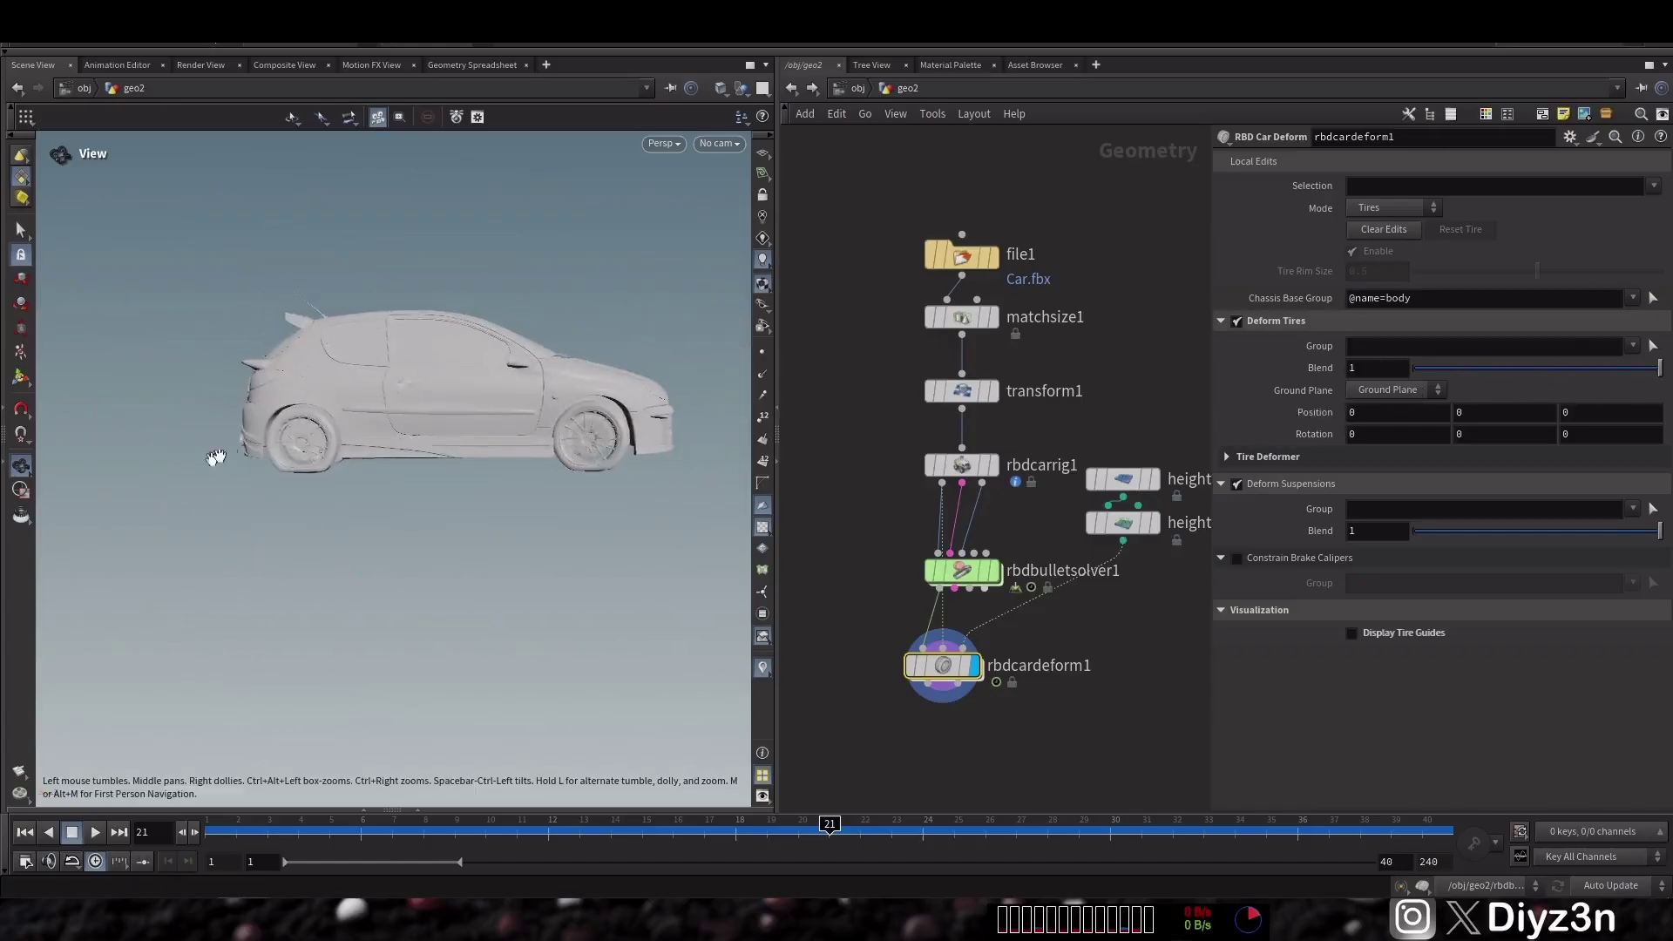
- Scrub to frame 21 and compare suspension deformation Blend values on the car, ending at 1
{"action": "left_click", "coordinate": [245, 836]}
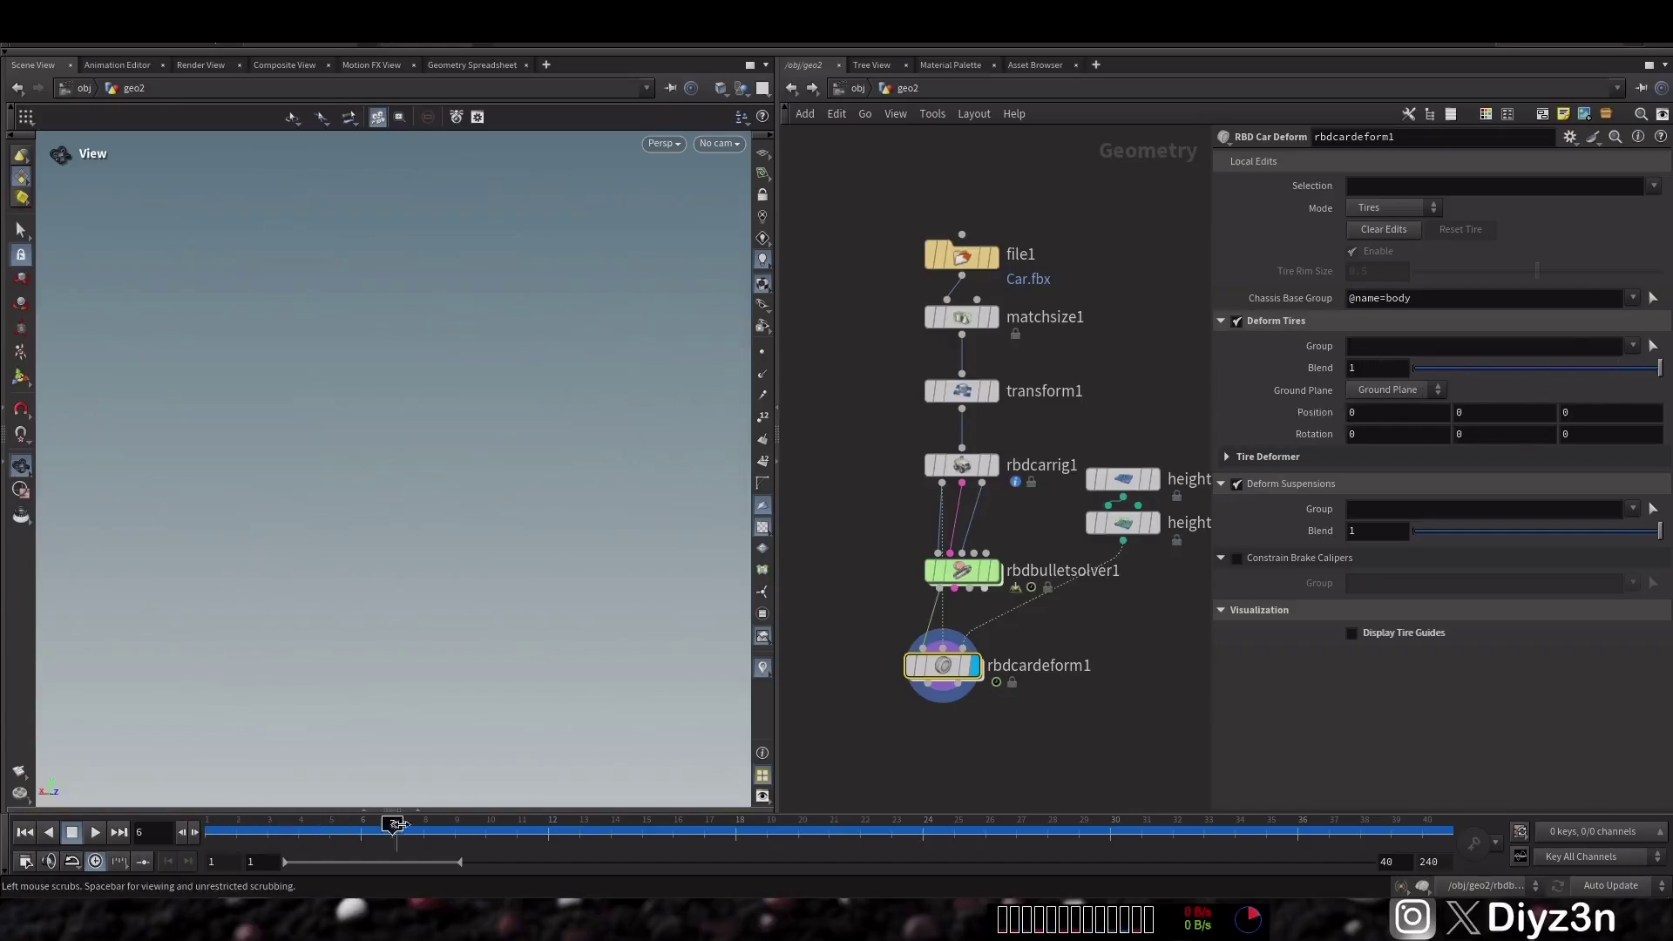
{"action": "left_click_drag", "start_coordinate": [397, 825], "coordinate": [830, 821]}
{"action": "left_click_drag", "start_coordinate": [1495, 537], "coordinate": [1660, 532]}
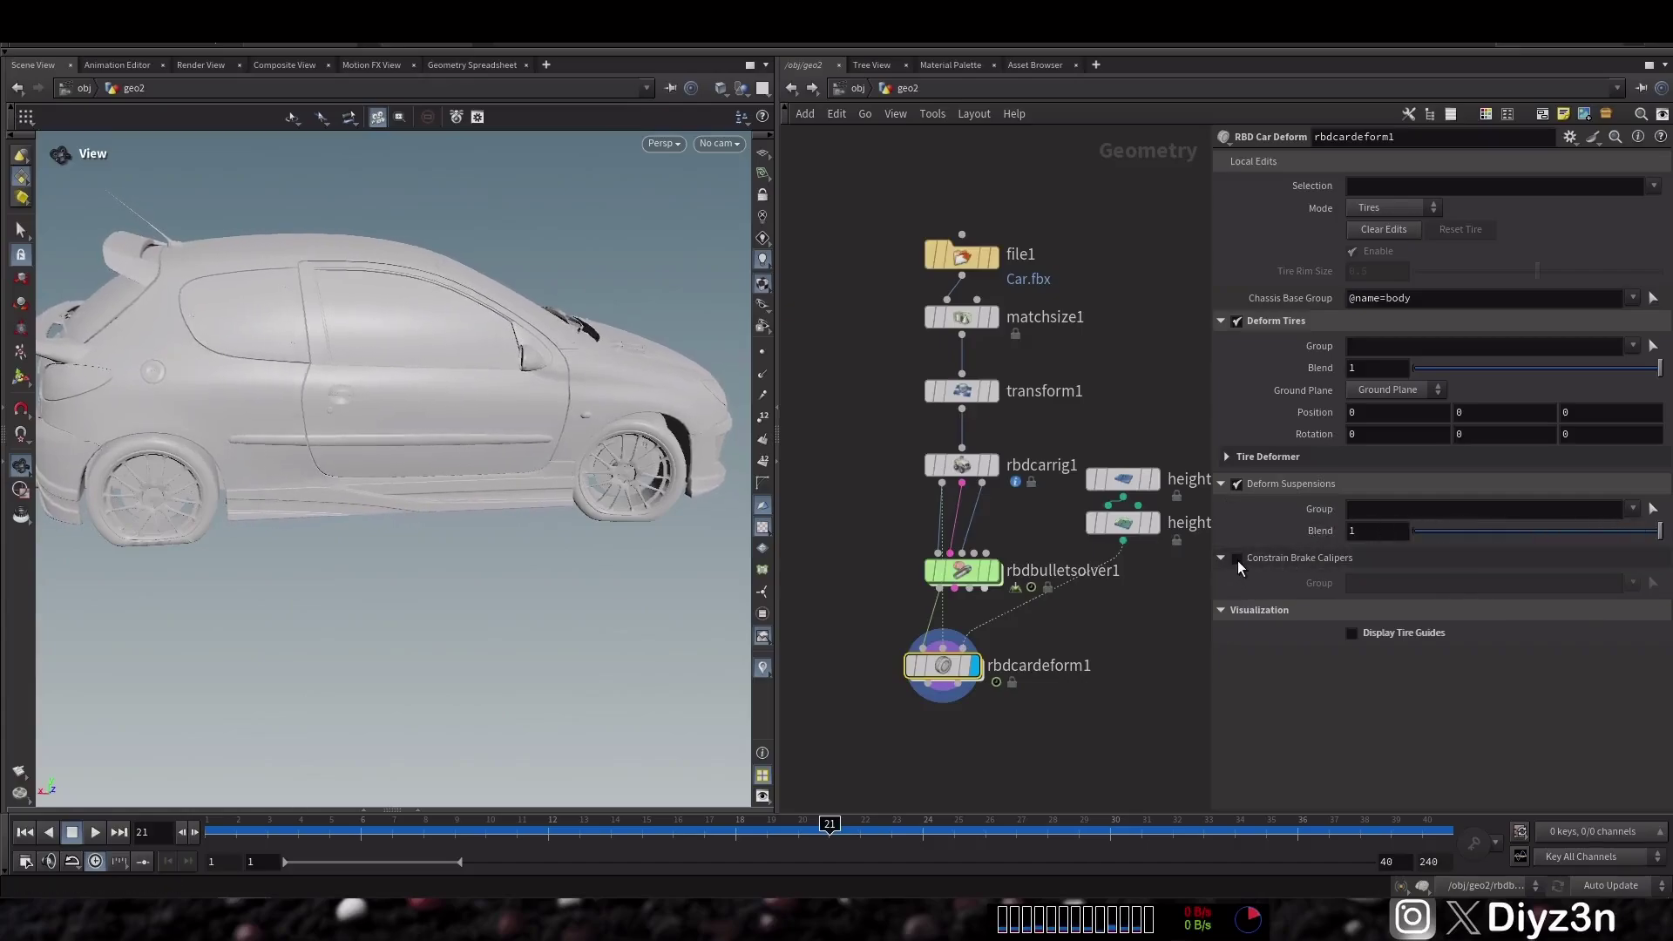
- Try the Tire Deformer settings with a Stretch Stiffness of 0 and a different Bend Stiffness
{"action": "left_click", "coordinate": [1248, 460]}
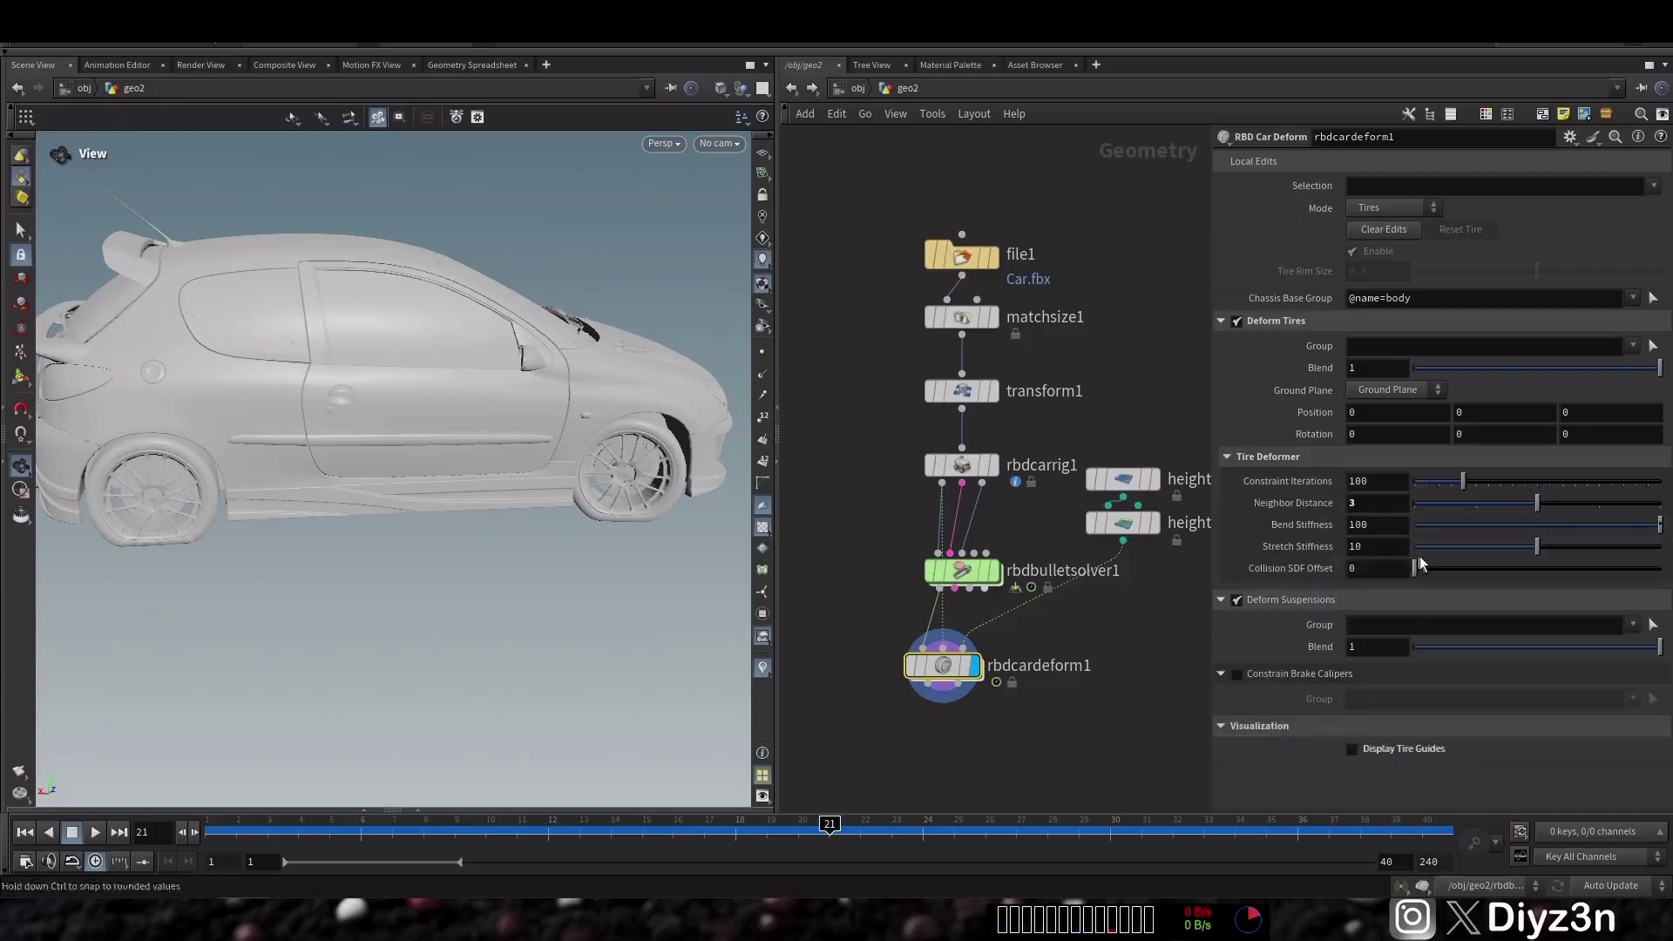
{"action": "left_click_drag", "start_coordinate": [1438, 576], "coordinate": [1388, 558]}
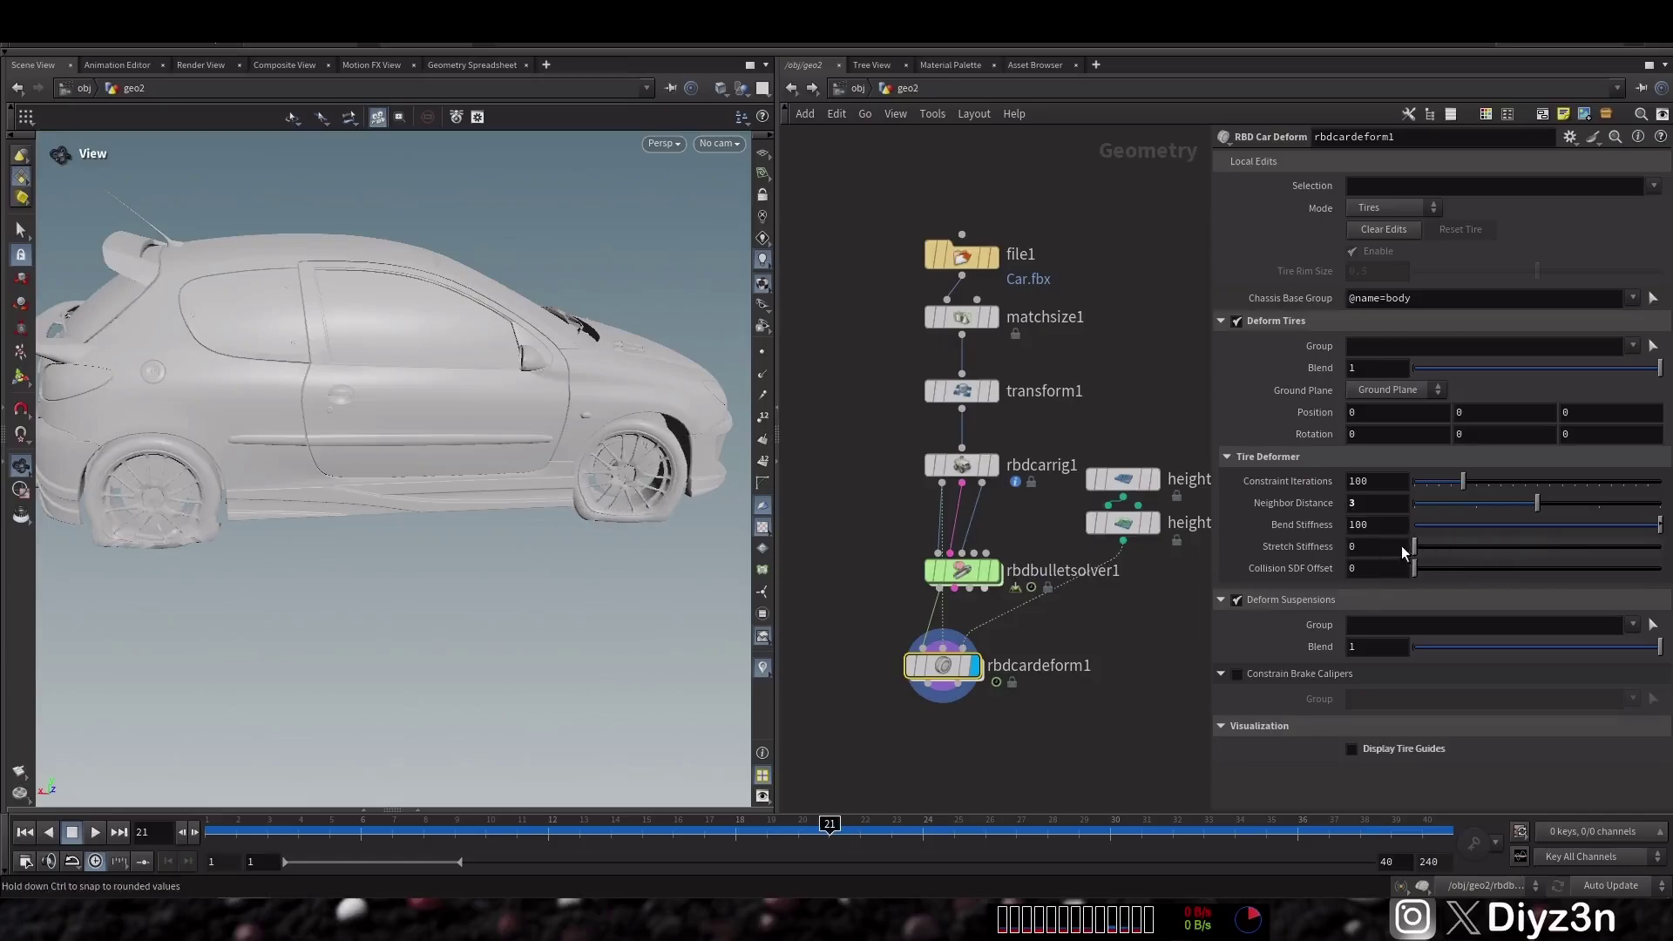
{"action": "left_click_drag", "start_coordinate": [1441, 521], "coordinate": [1493, 525]}
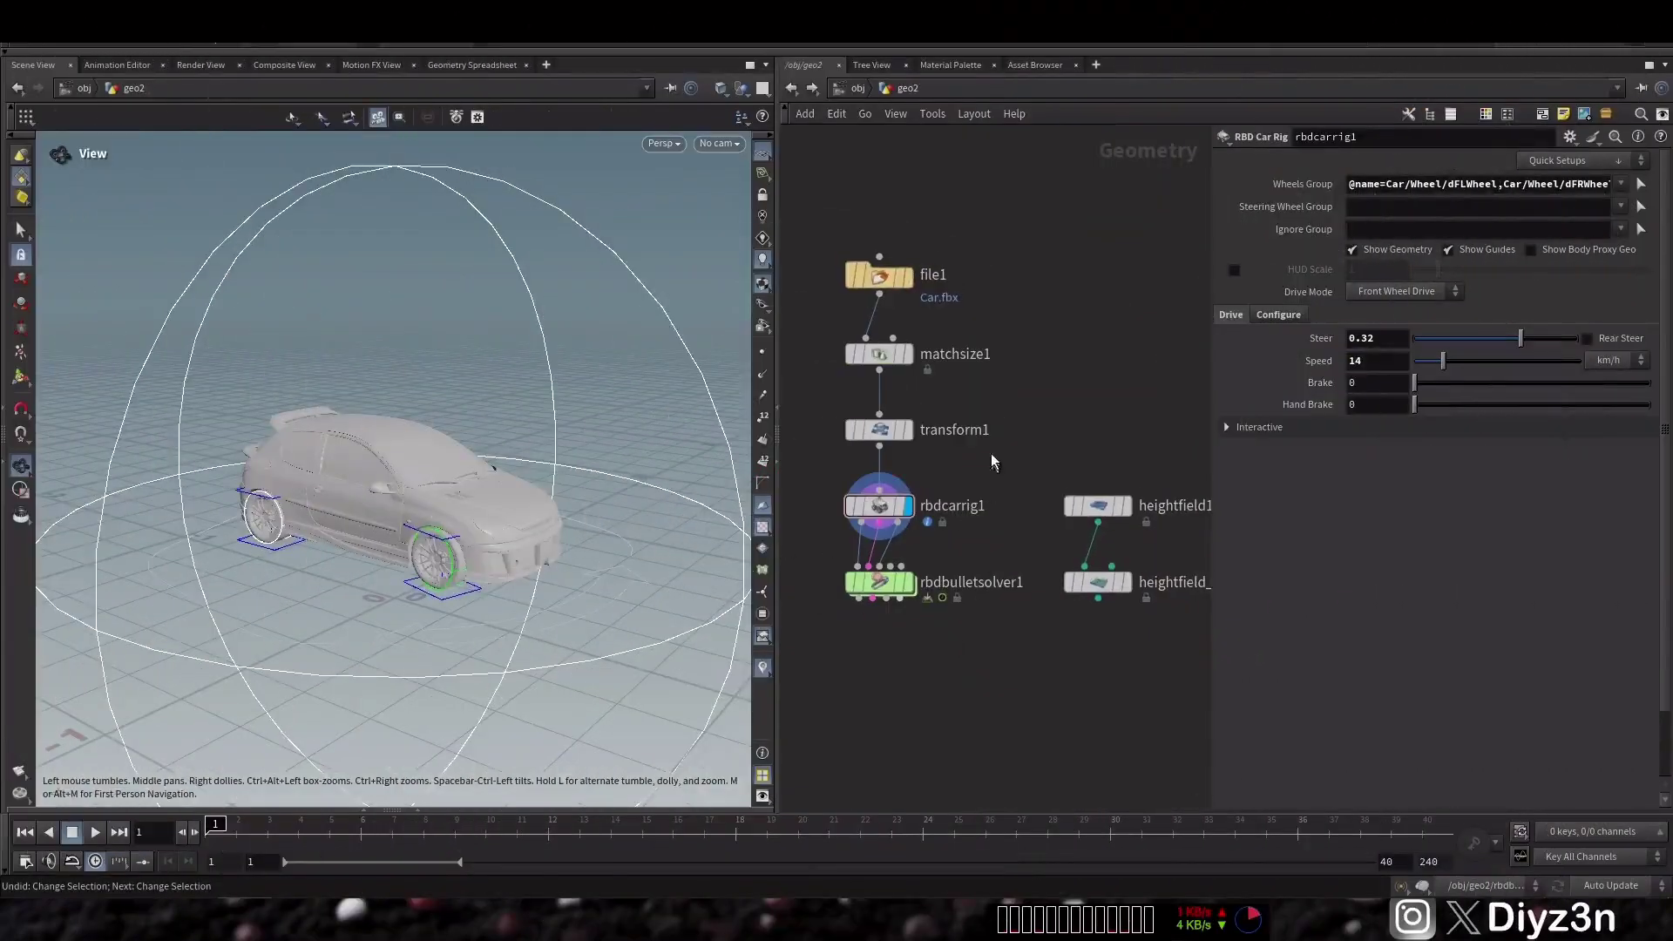
- Move the heightfield1 and heightfield_noise1 nodes closer to the car rig's node chain
{"action": "left_click_drag", "start_coordinate": [1039, 468], "coordinate": [1070, 542]}
{"action": "left_click", "coordinate": [1104, 639]}
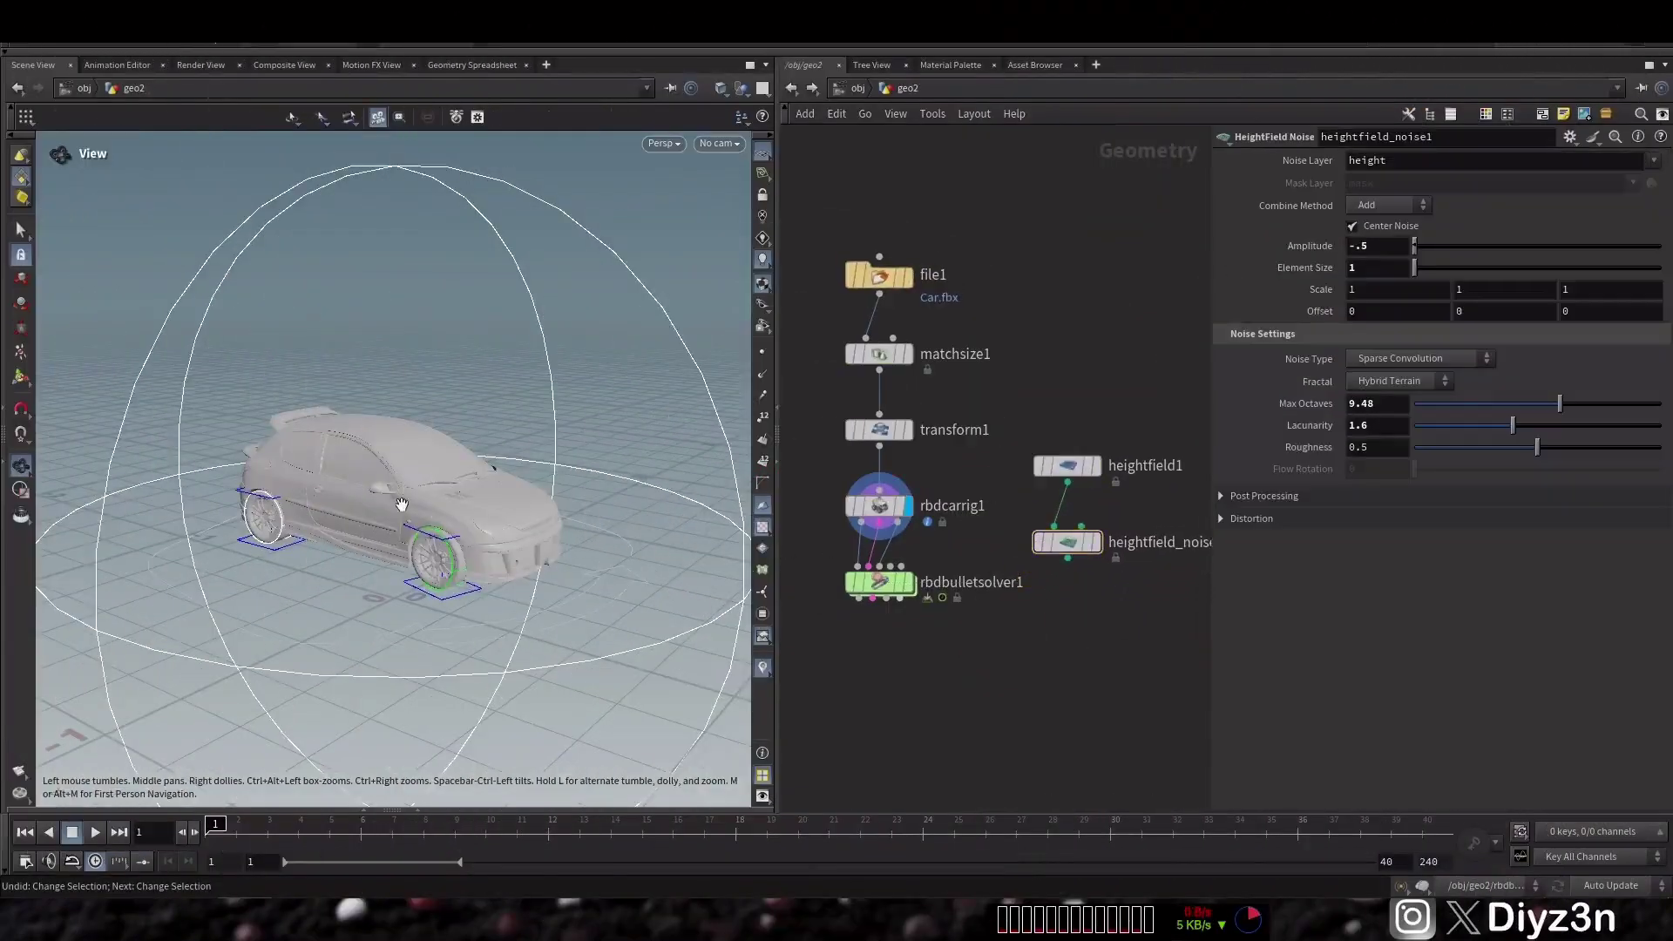
{"action": "scroll", "coordinate": [982, 665], "scroll_direction": "up", "scroll_amount": 2}
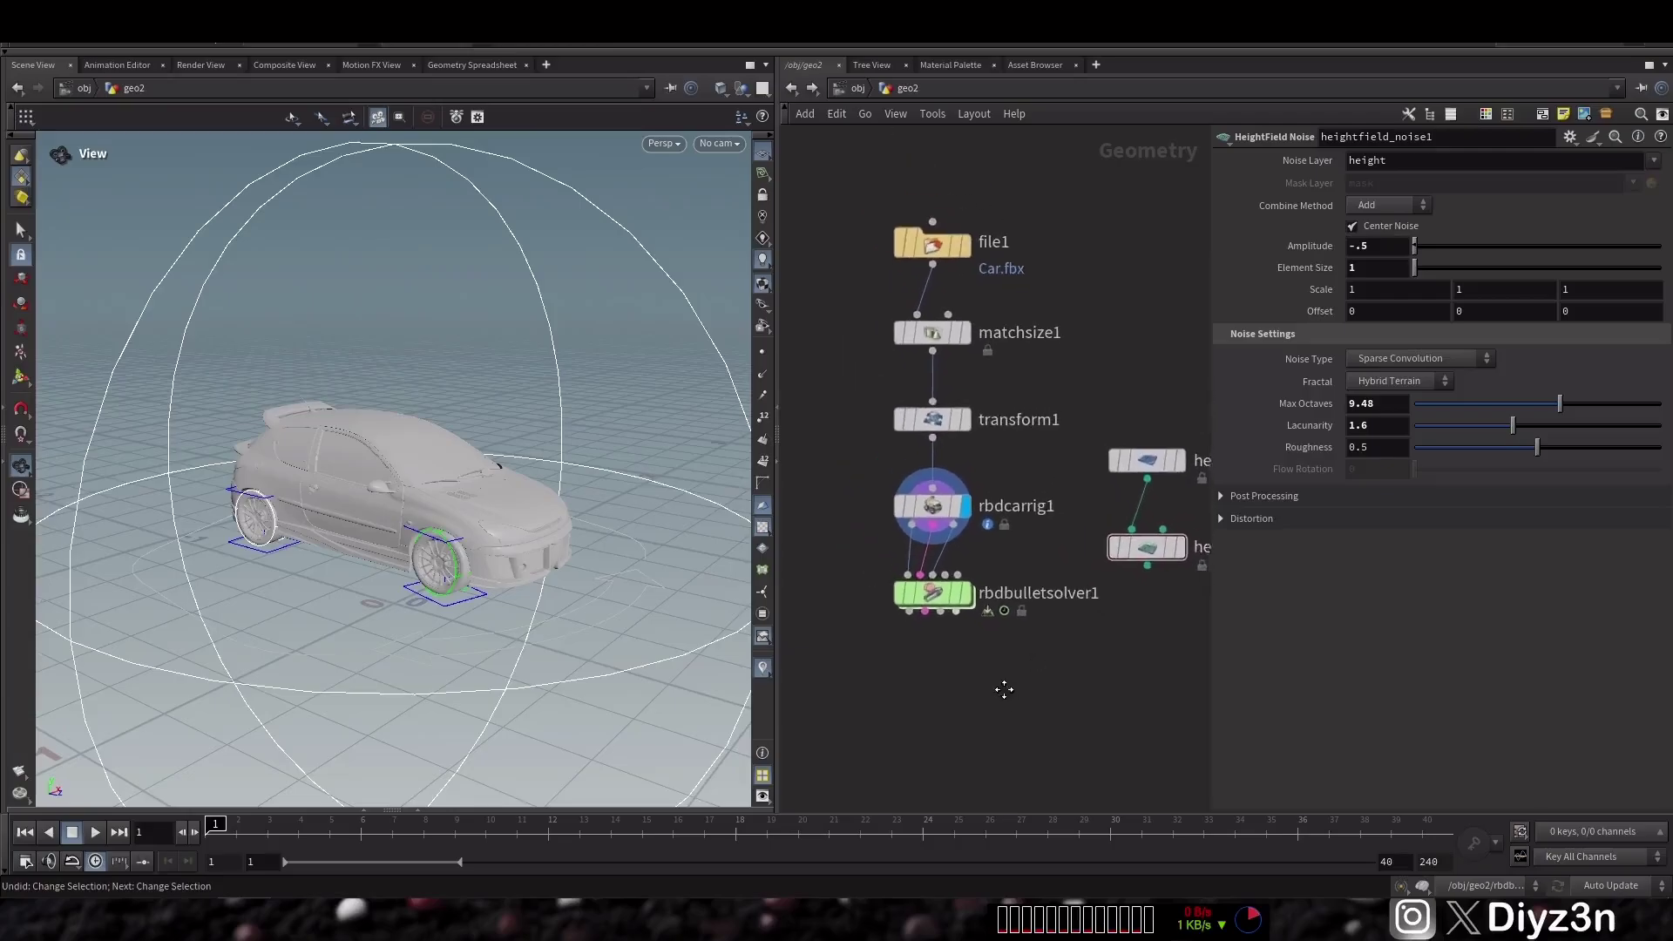
- Insert an RBD Car Fracture node between rbdcarrig1 and rbdbulletsolver1, and display it
{"action": "key", "text": "Tab"}
{"action": "type", "text": "ca"}
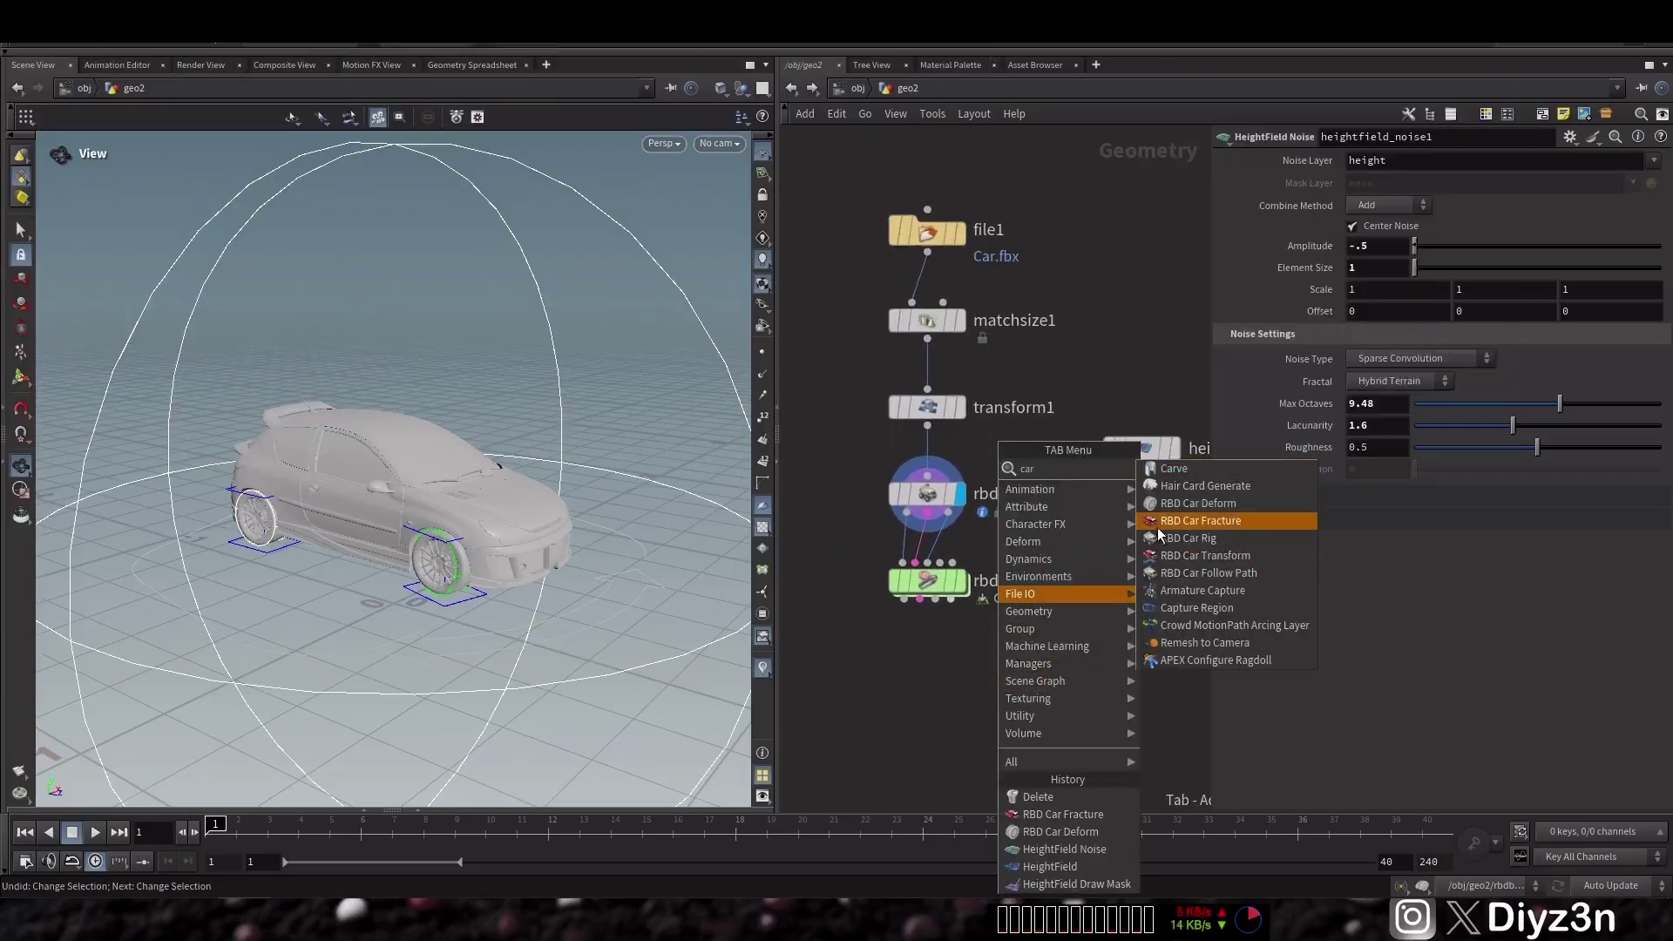
{"action": "left_click", "coordinate": [1201, 520]}
{"action": "left_click", "coordinate": [938, 571]}
{"action": "left_click_drag", "start_coordinate": [939, 571], "coordinate": [928, 571]}
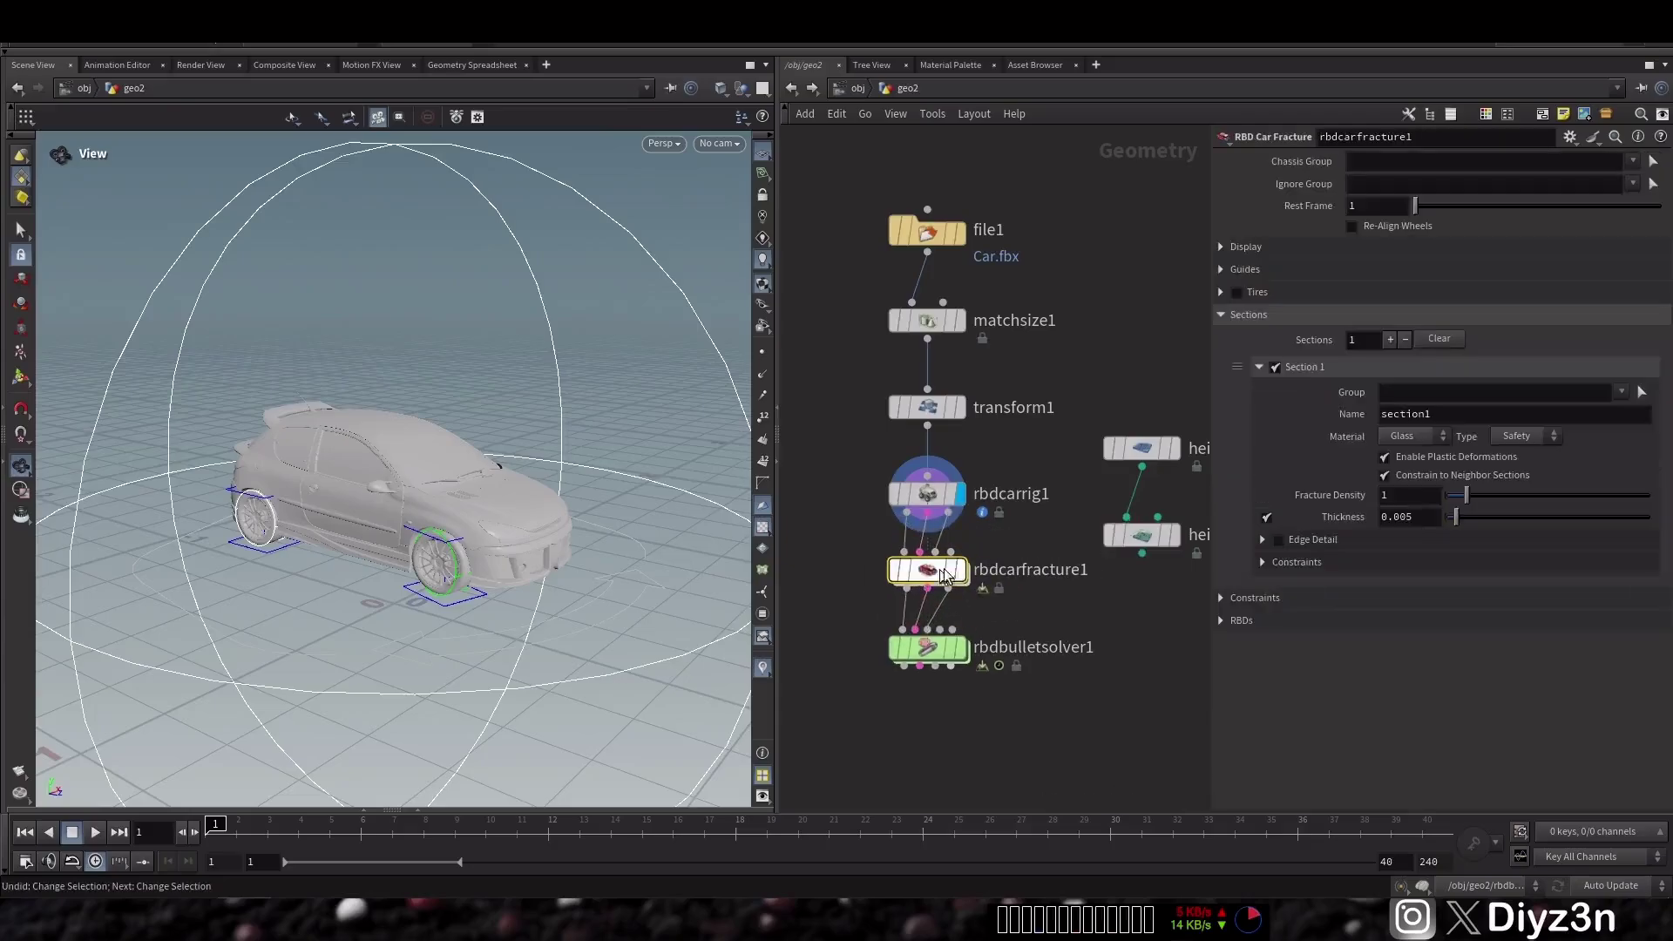
{"action": "left_click", "coordinate": [960, 570]}
{"action": "right_click_drag", "start_coordinate": [360, 487], "coordinate": [484, 494]}
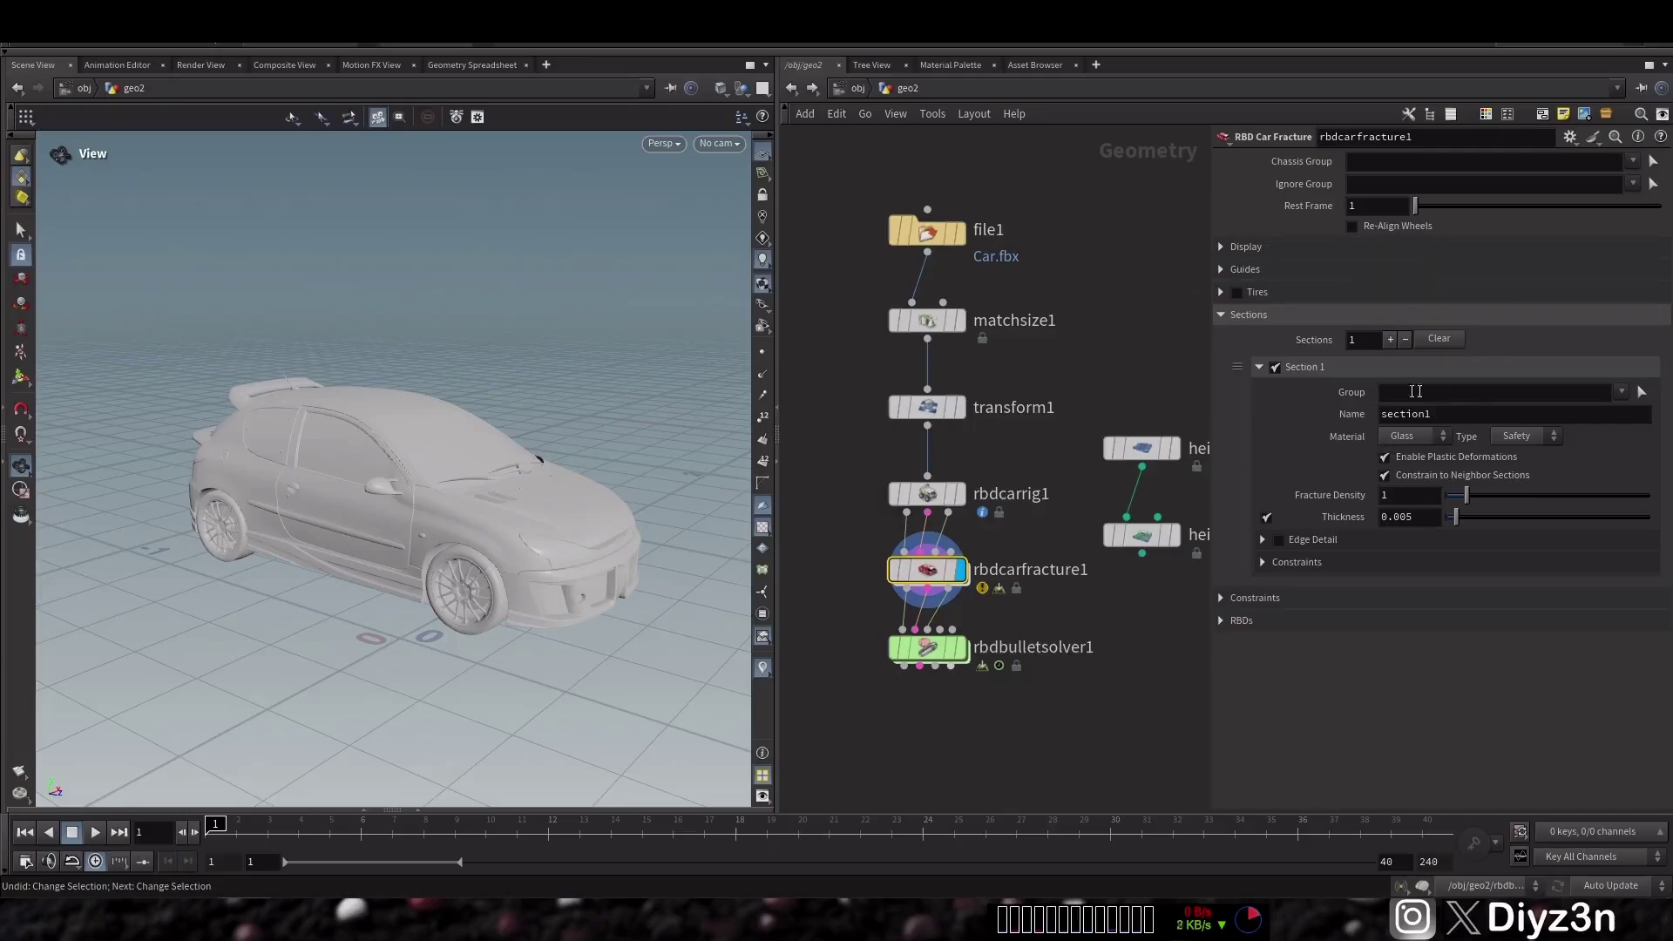
{"action": "left_click", "coordinate": [1448, 414]}
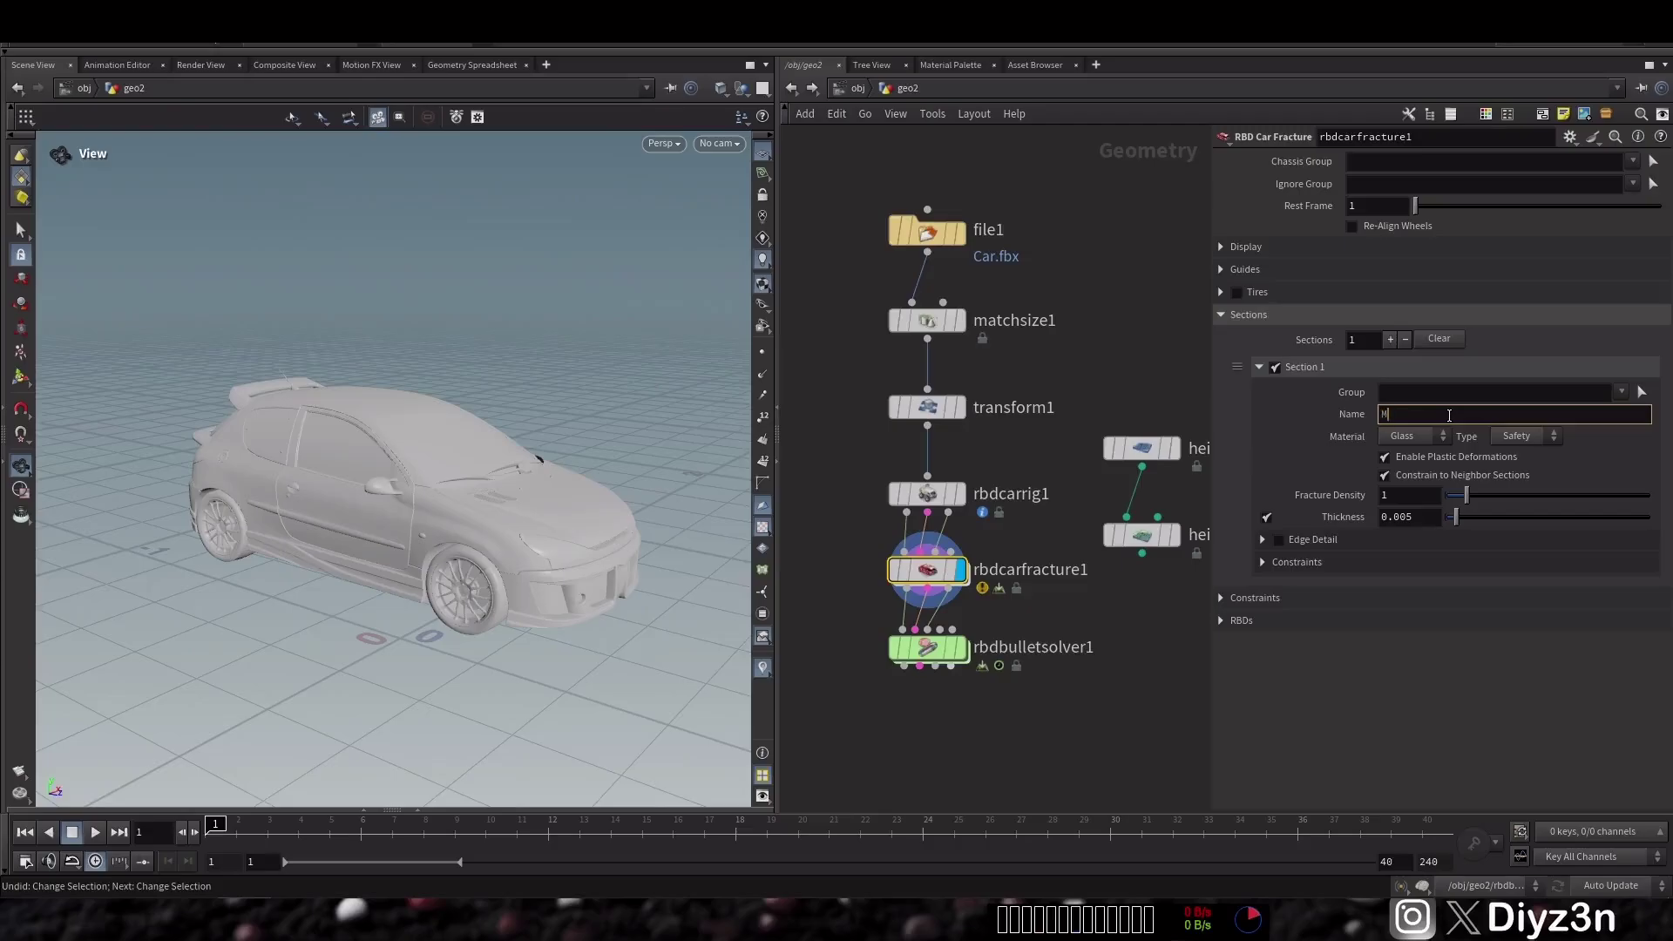
{"action": "type", "text": "MyGlass"}
{"action": "key", "text": "Return"}
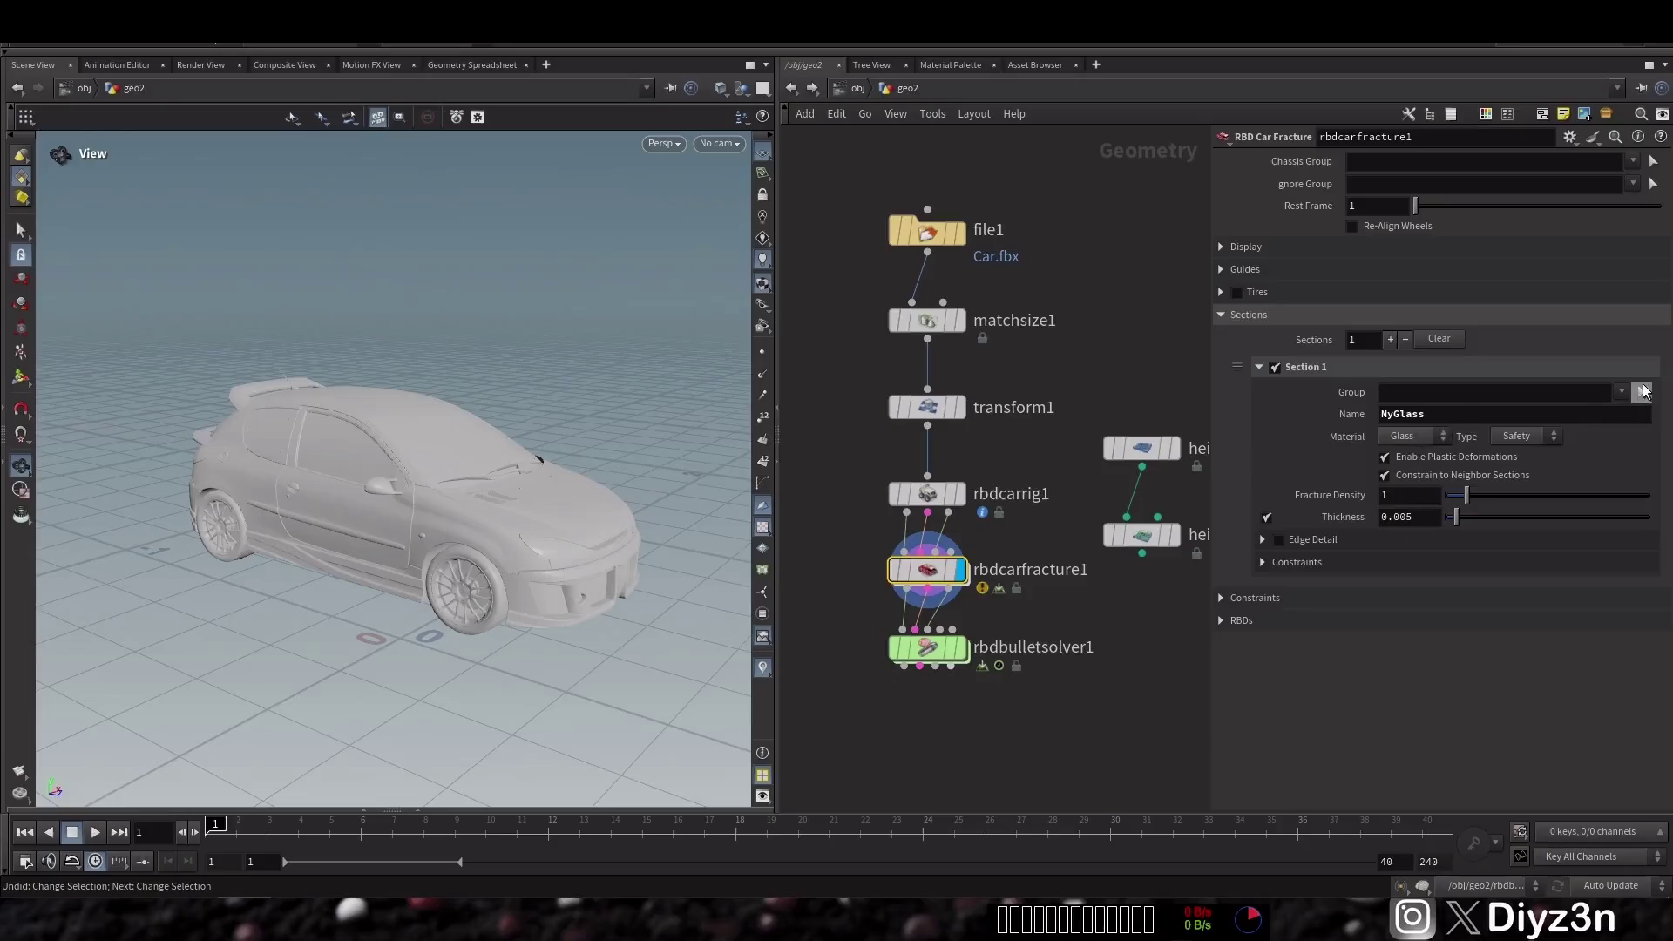
{"action": "left_click", "coordinate": [1644, 392]}
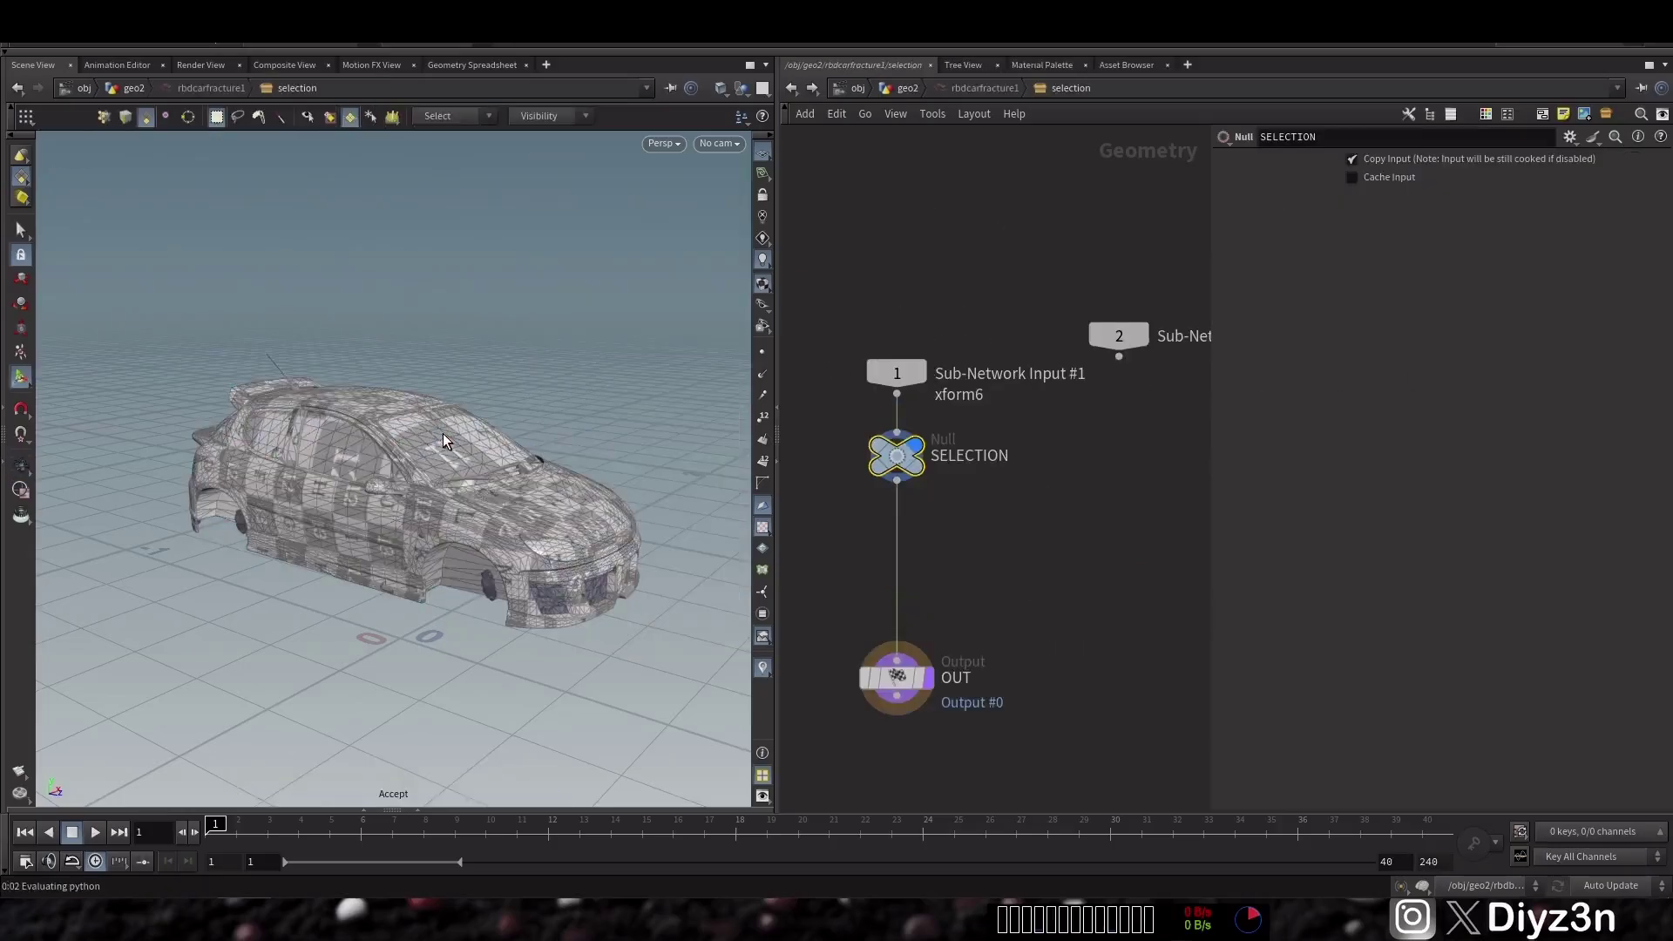
{"action": "key", "text": "Return"}
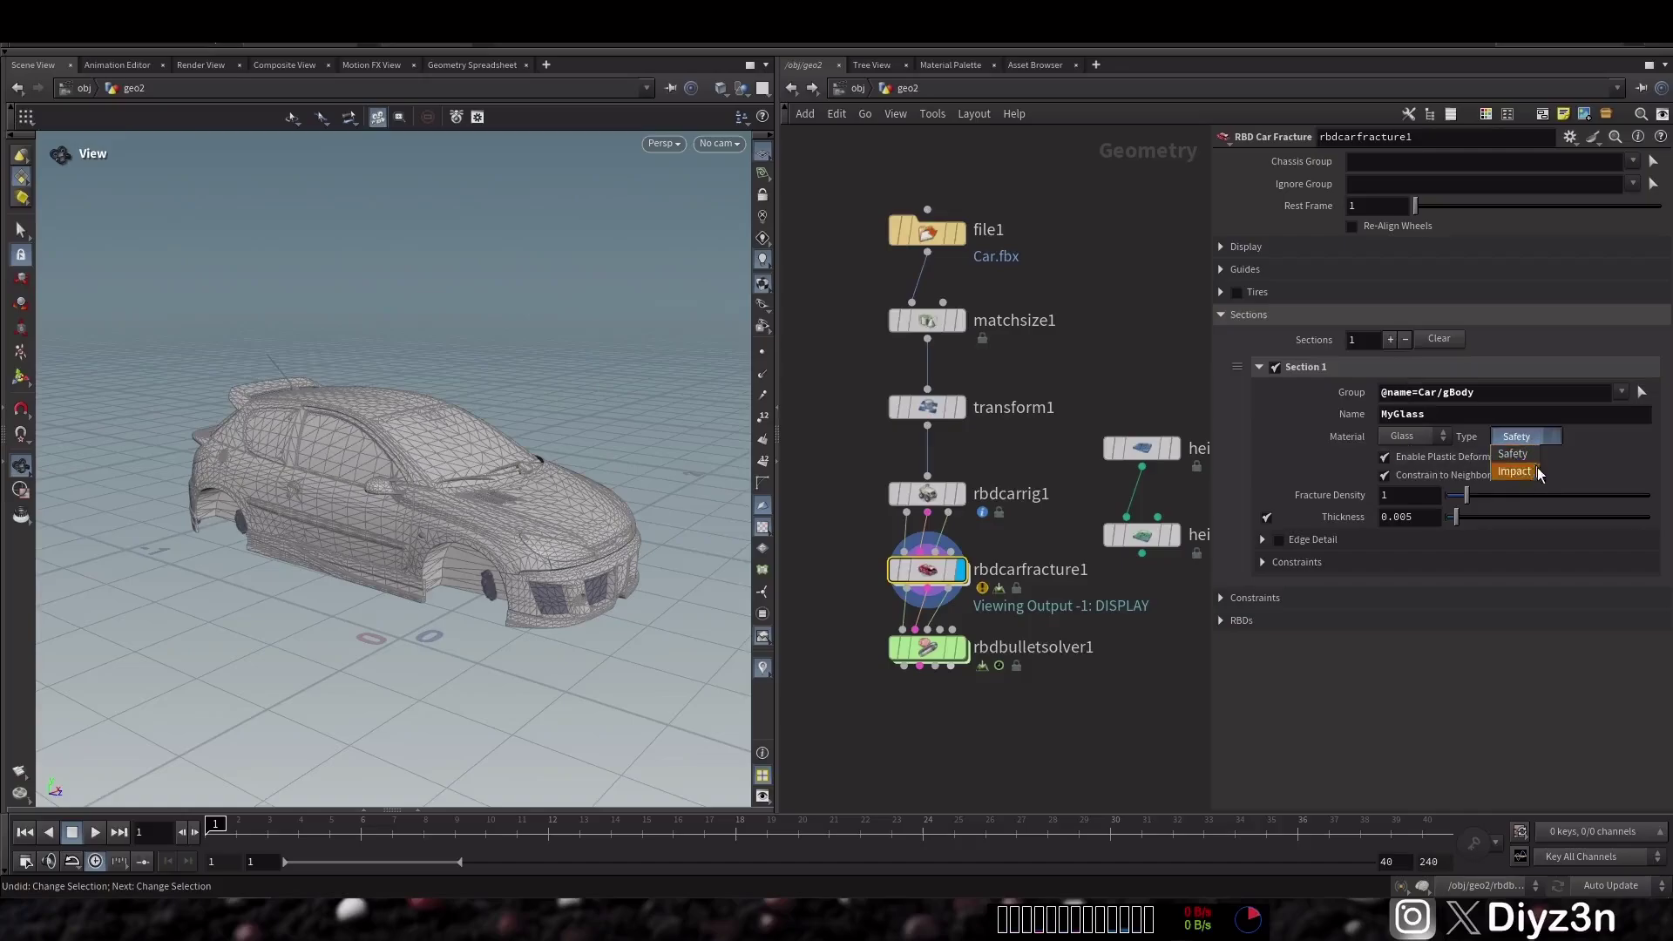
- Try the Impact glass type for the MyGlass section, restore Safety, and look over the section's constraint settings
{"action": "left_click", "coordinate": [1516, 472]}
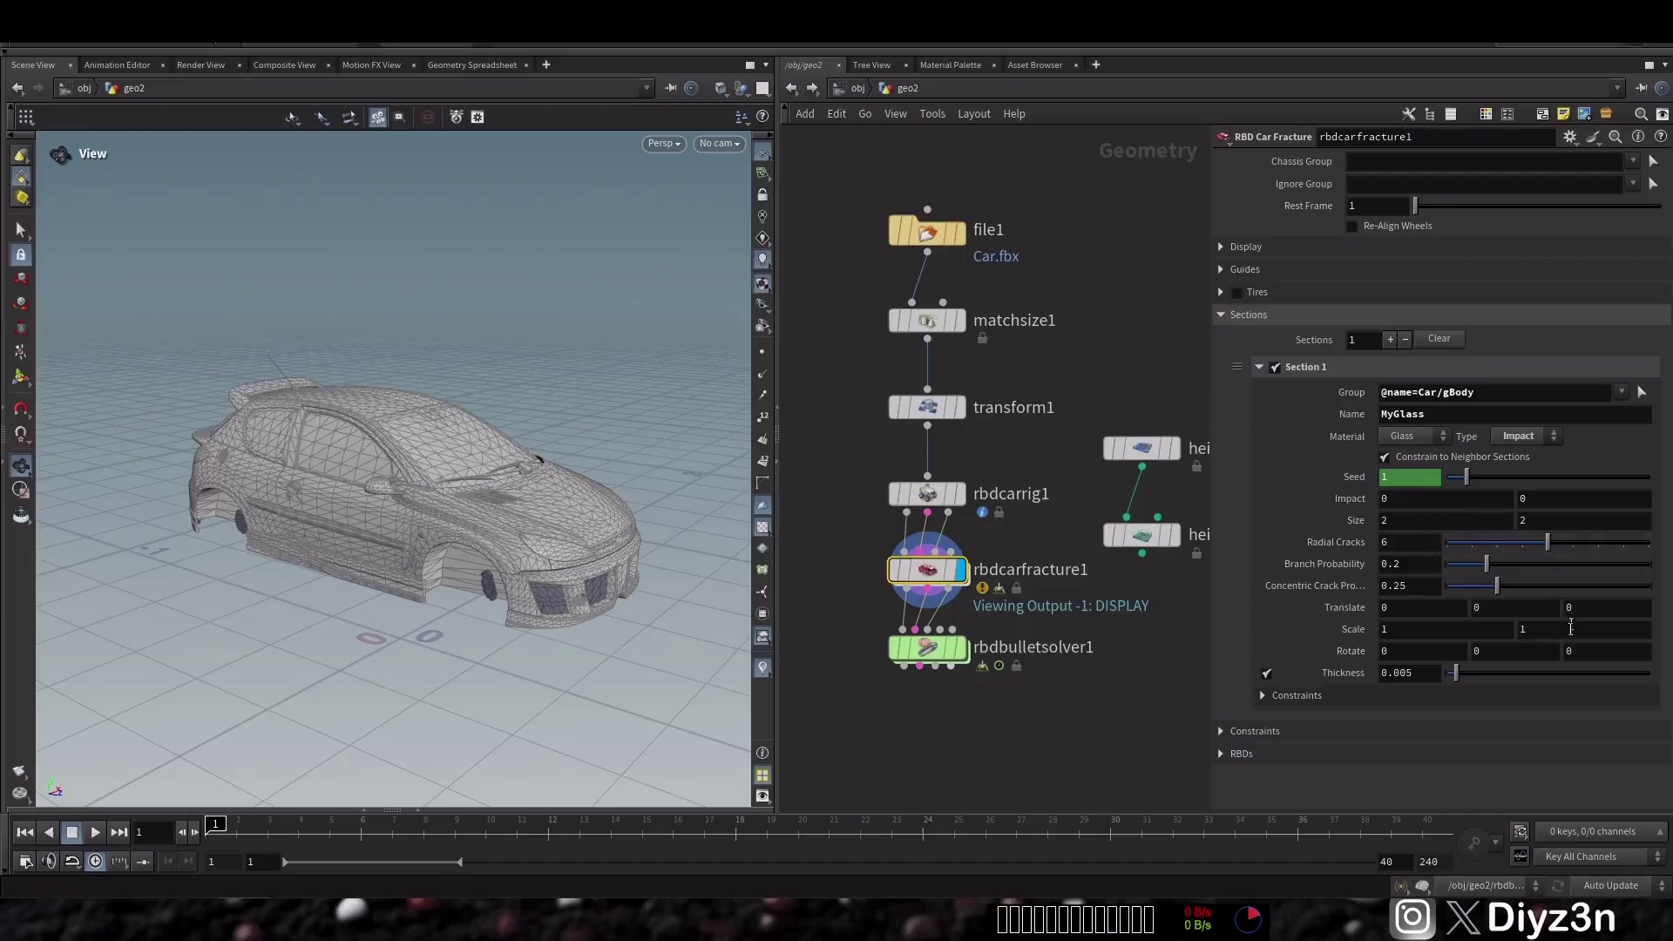
{"action": "left_click", "coordinate": [1539, 435]}
{"action": "left_click", "coordinate": [1503, 427]}
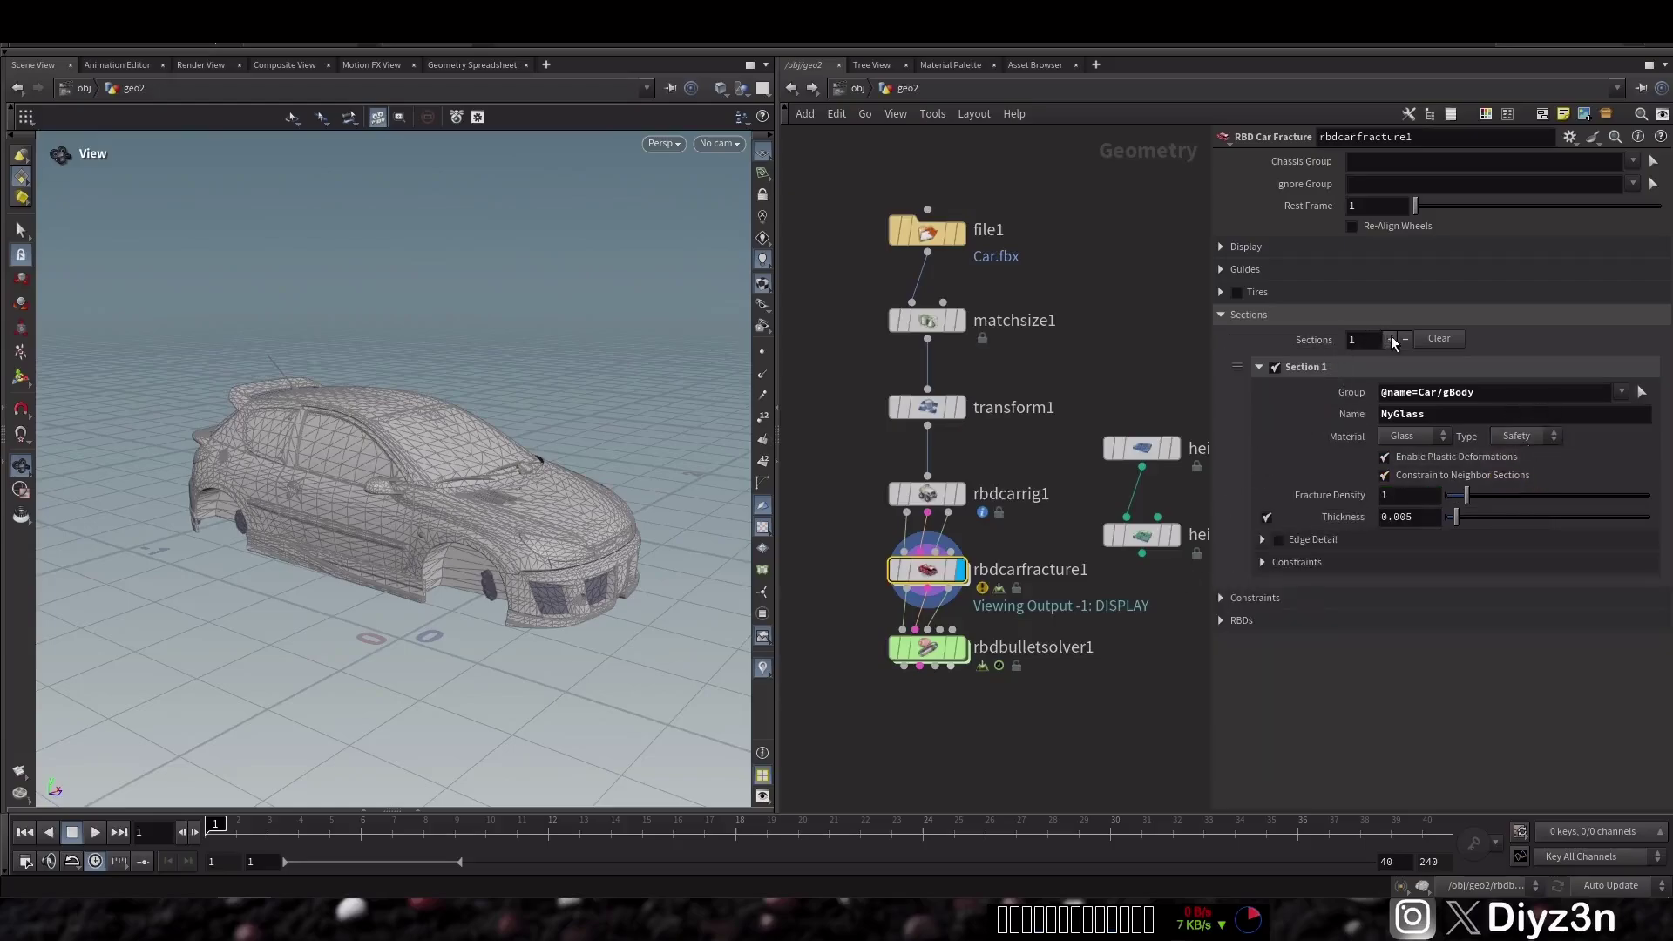
{"action": "left_click", "coordinate": [1307, 563]}
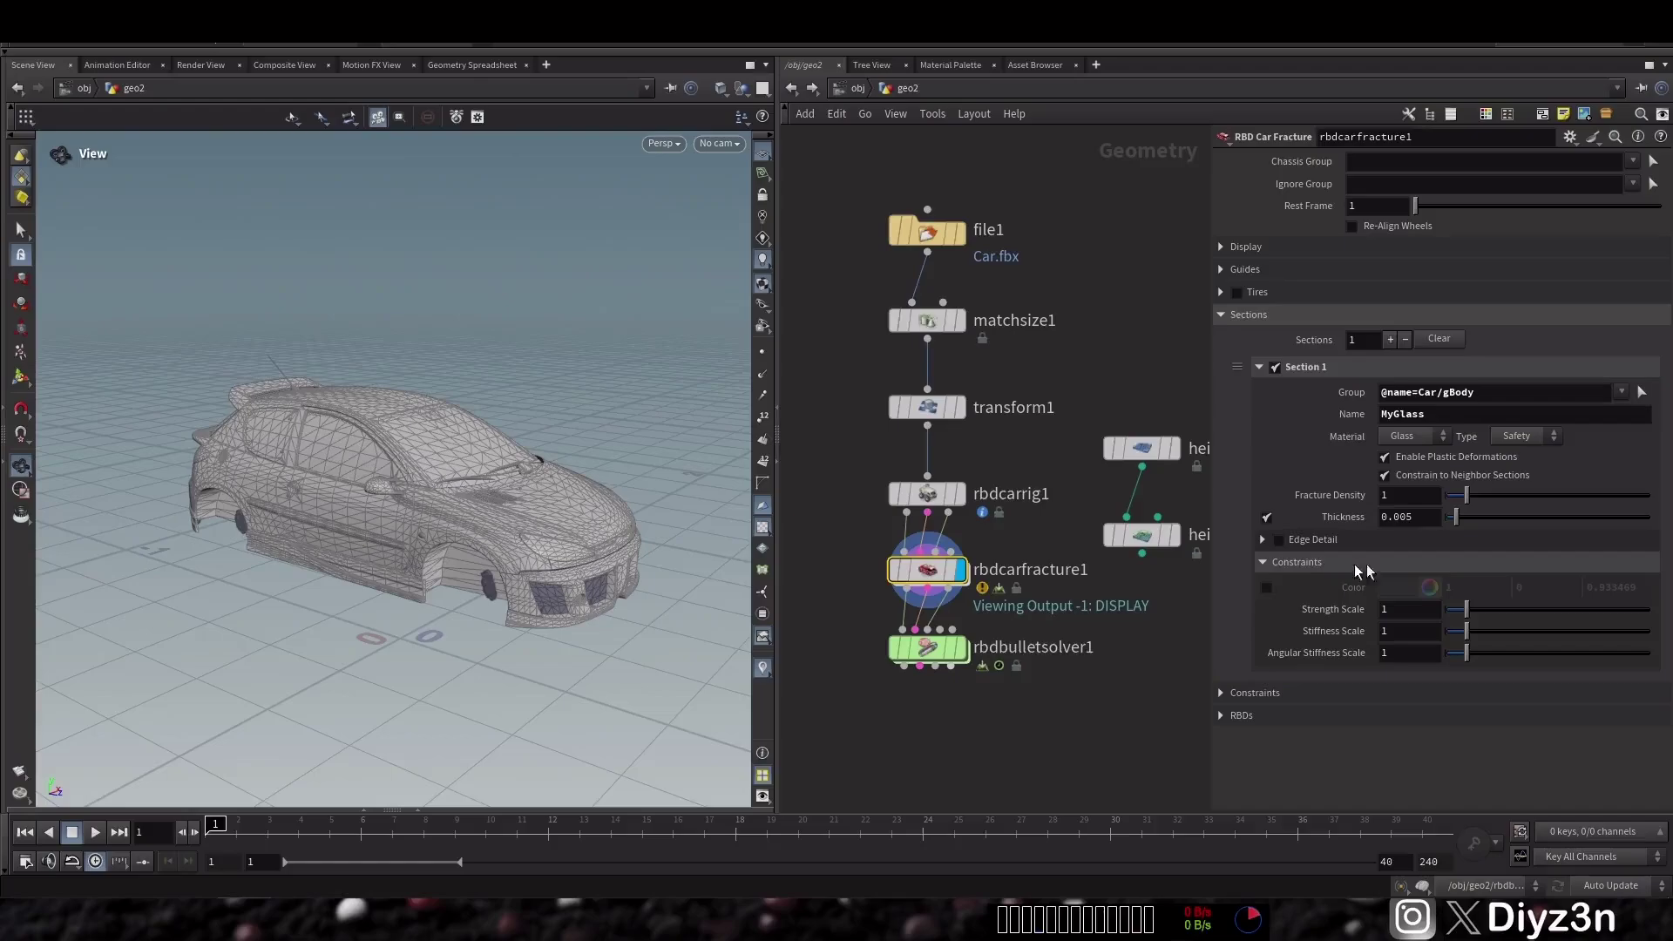
{"action": "left_click", "coordinate": [1296, 565]}
{"action": "left_click", "coordinate": [1311, 367]}
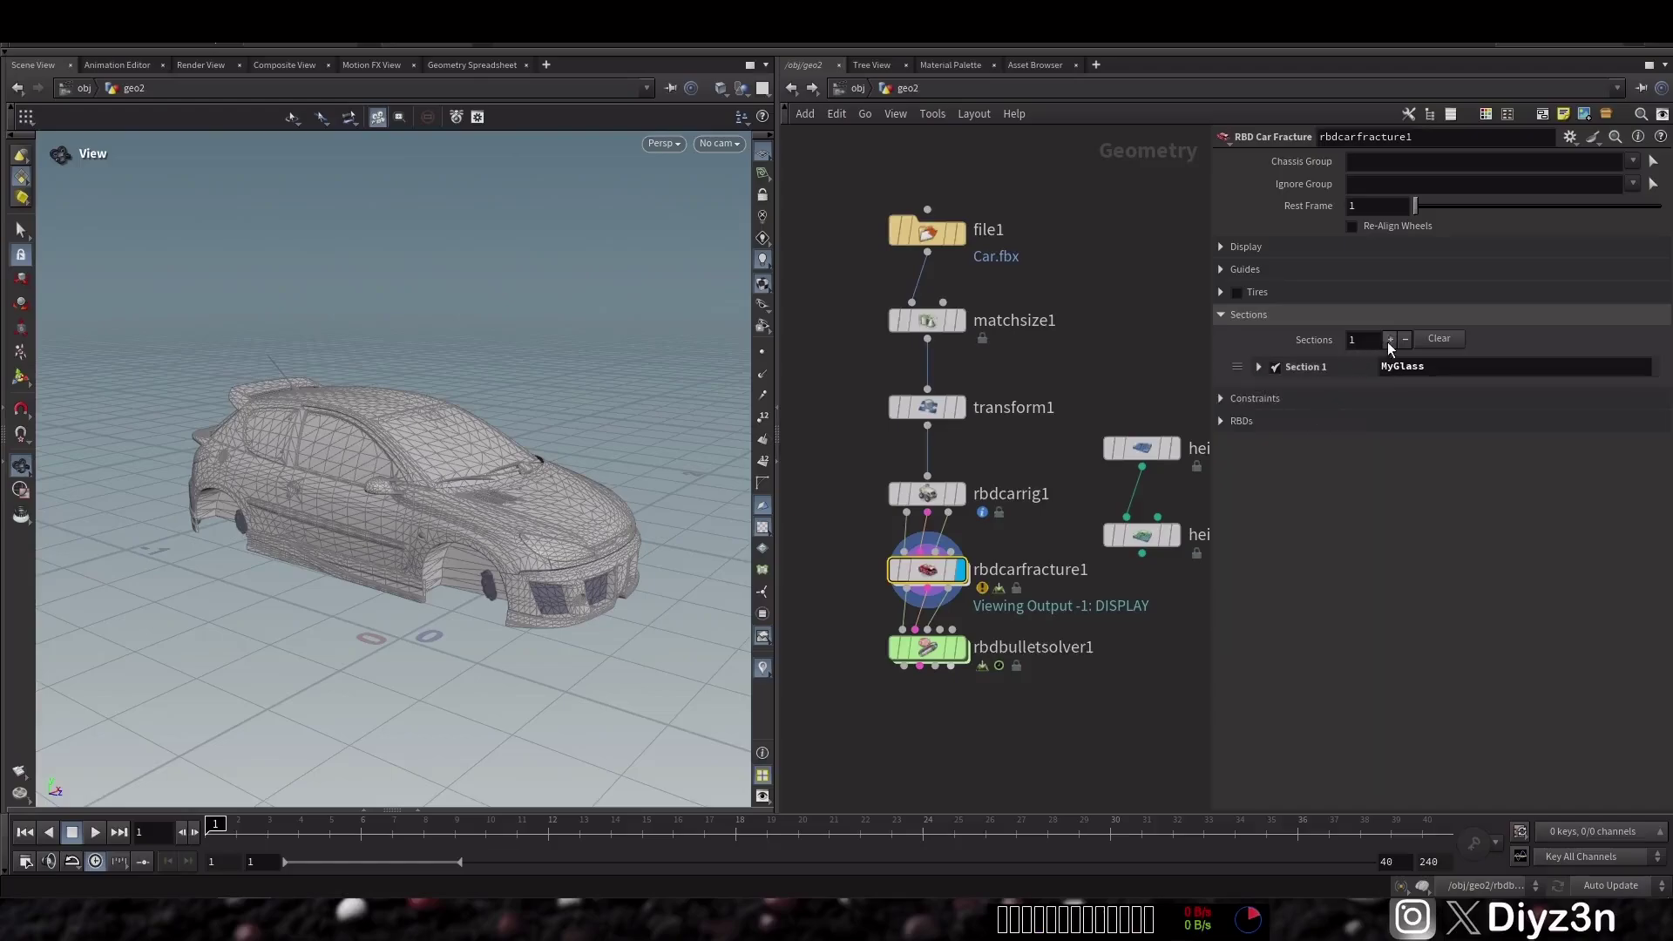
{"action": "left_click", "coordinate": [1391, 340]}
{"action": "left_click", "coordinate": [1436, 436]}
{"action": "type", "text": "M"}
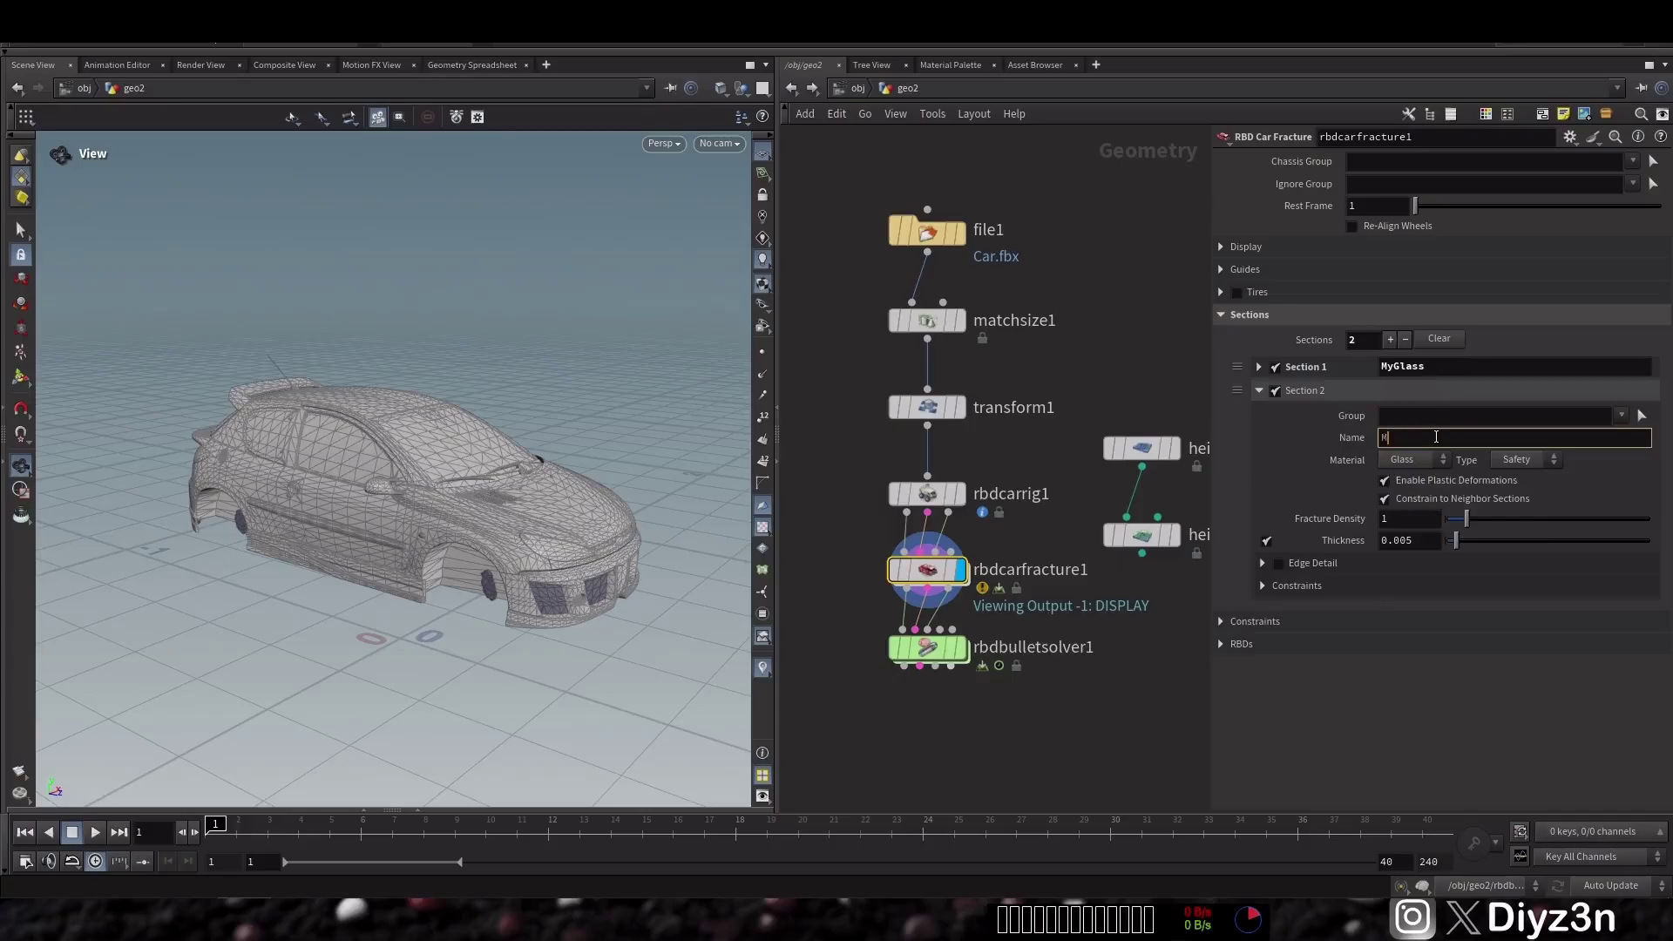
{"action": "type", "text": "yBody"}
{"action": "left_click", "coordinate": [1642, 416]}
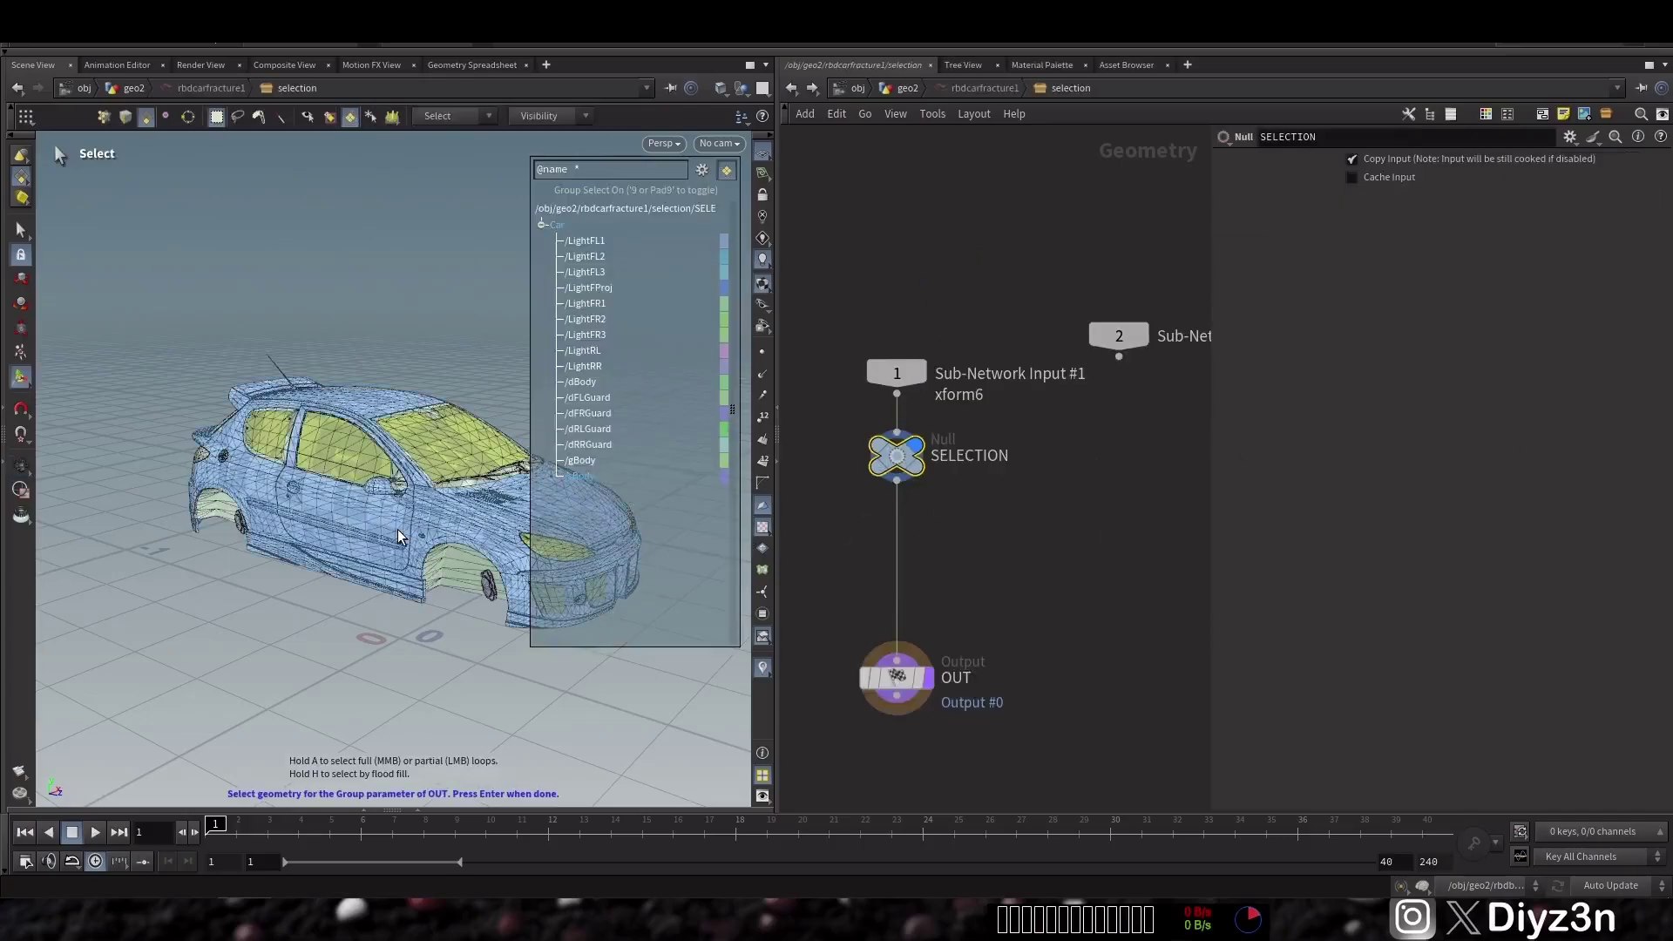
{"action": "key", "text": "Return"}
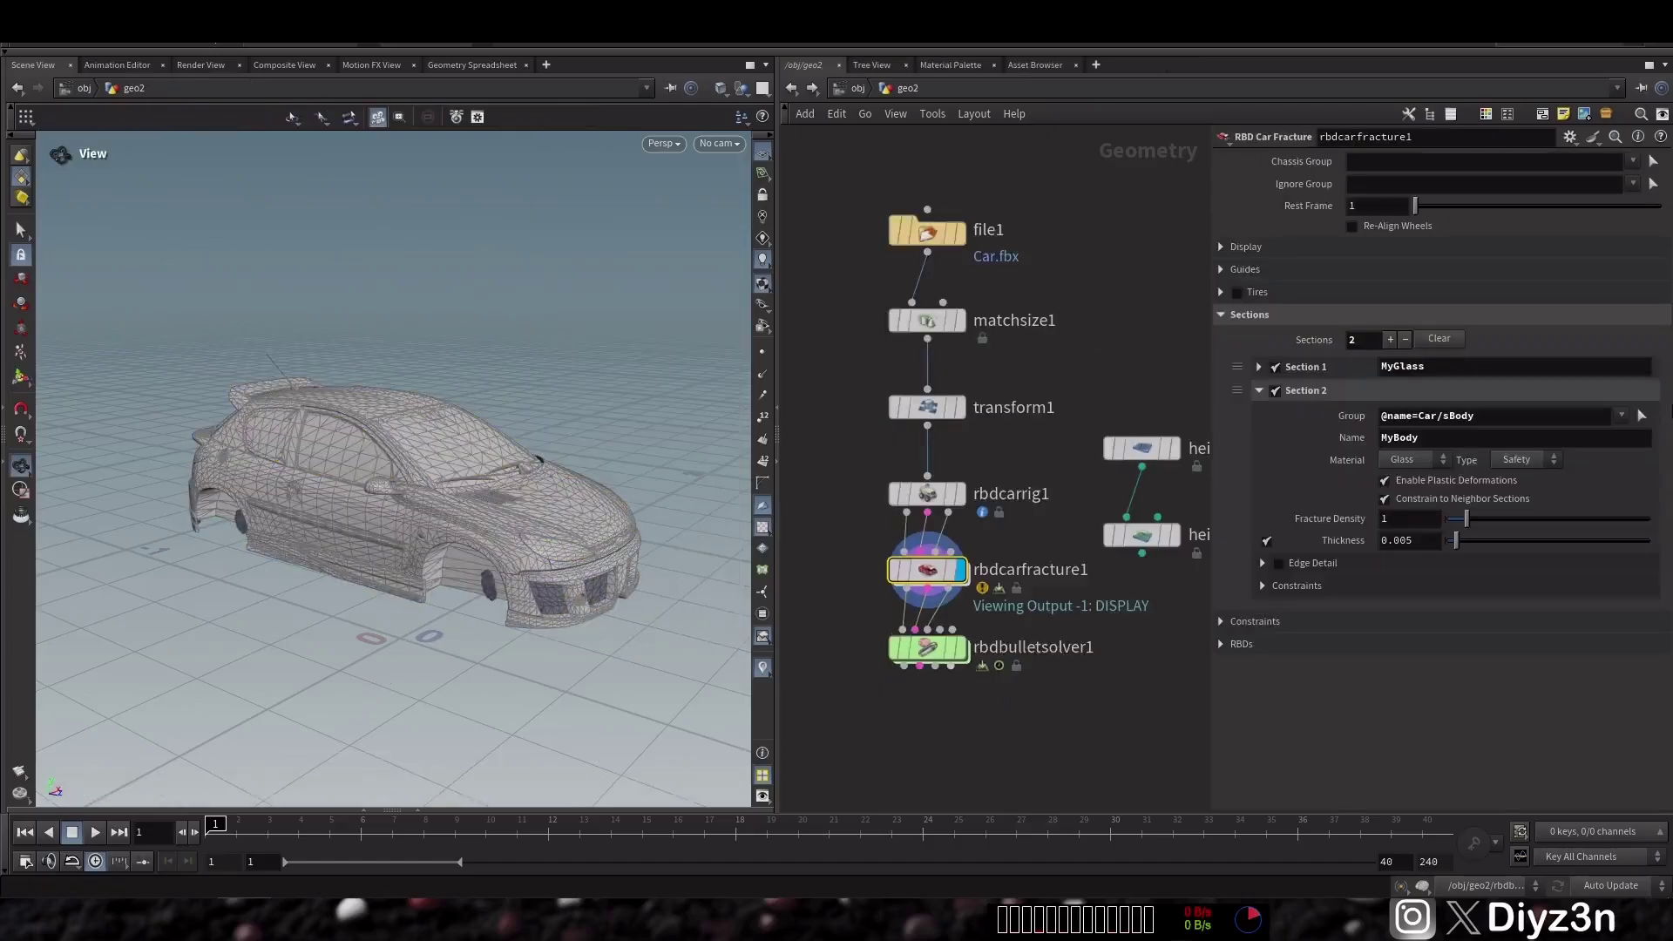
- Set the MyBody section's material to Metal with the Sheet type
{"action": "left_click", "coordinate": [1433, 462]}
{"action": "left_click", "coordinate": [1422, 497]}
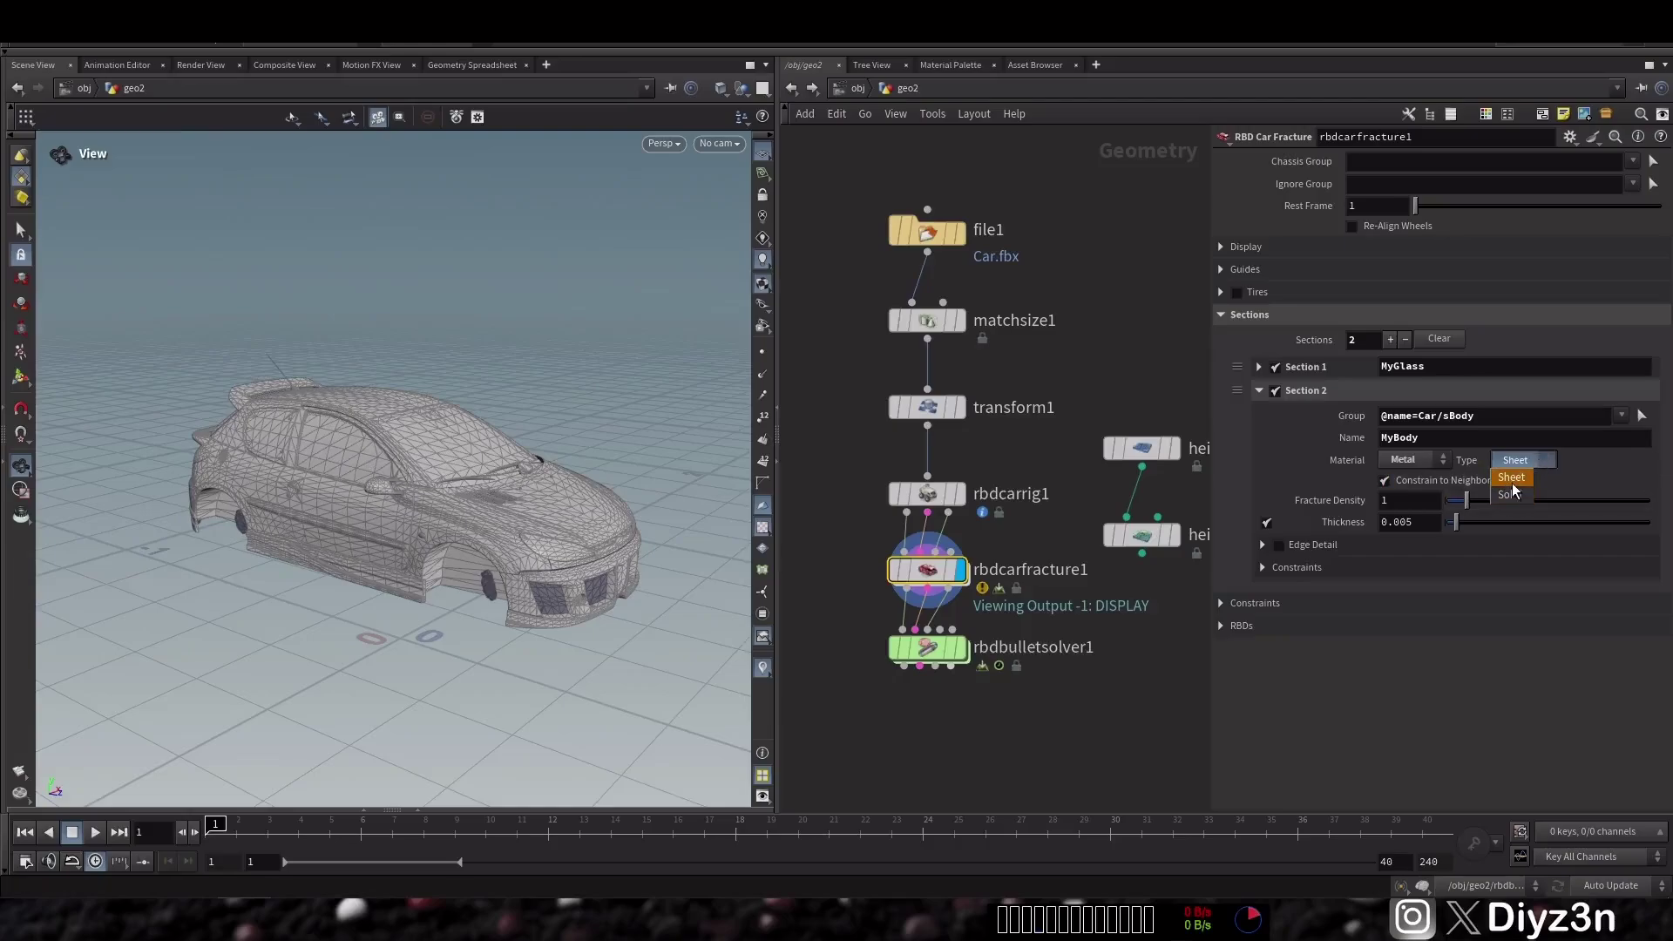
{"action": "left_click", "coordinate": [1510, 480]}
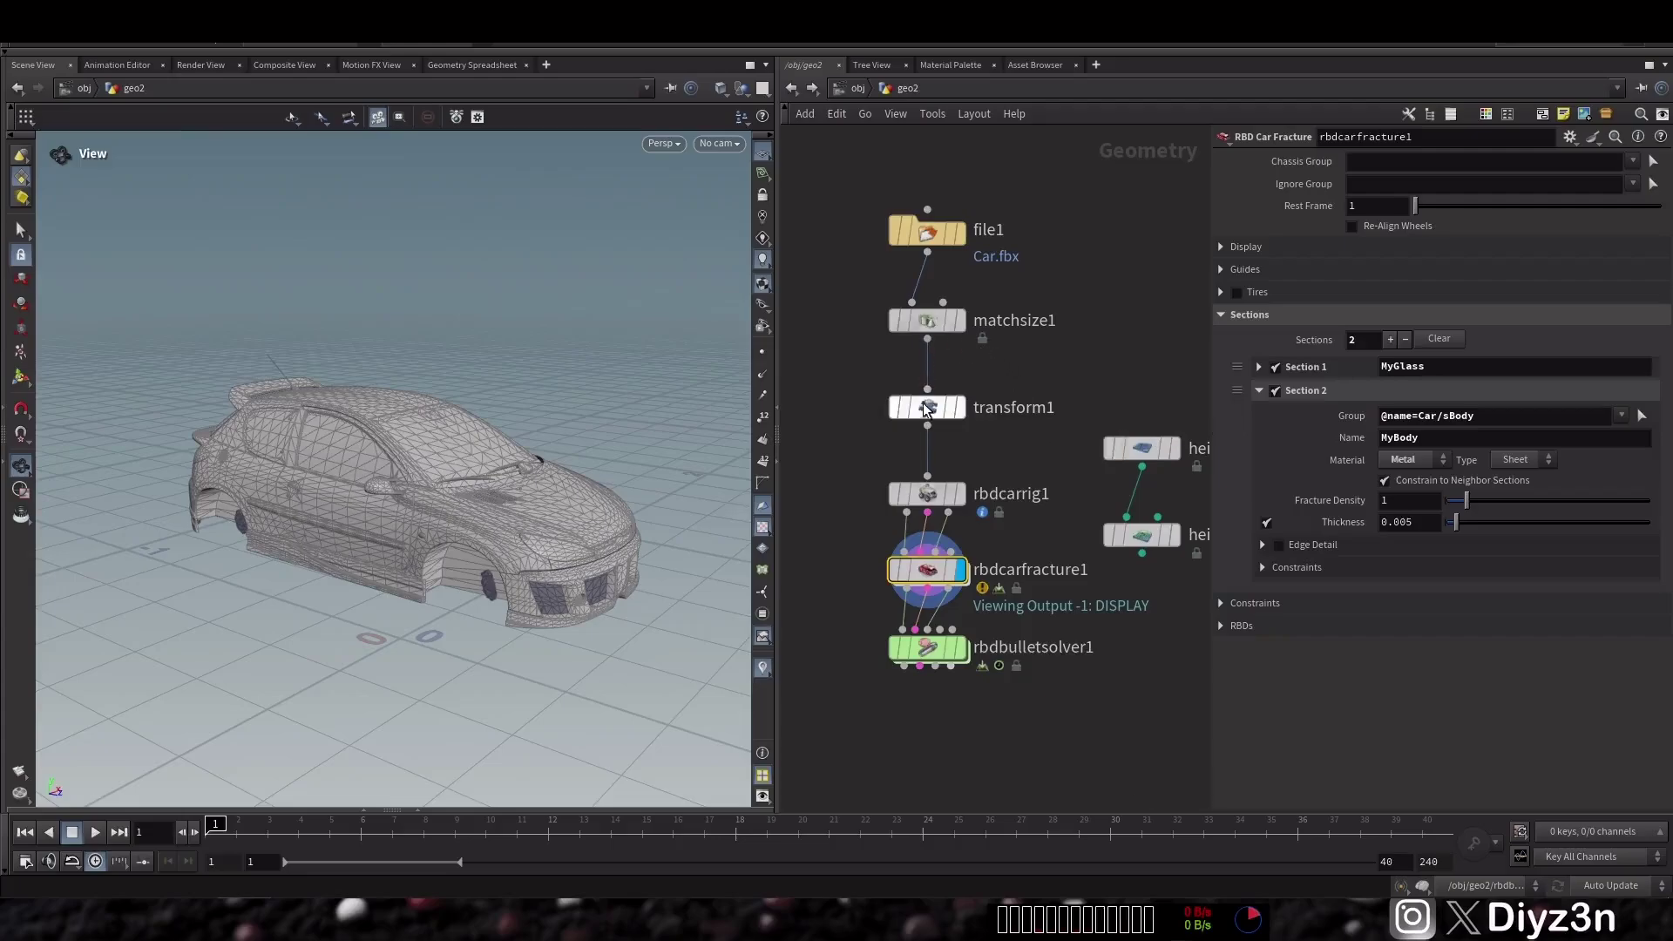
- Display transform1, raise the car to about 1.28 on Y and tilt it nose-down about 80.6 degrees around X
{"action": "left_click", "coordinate": [967, 367]}
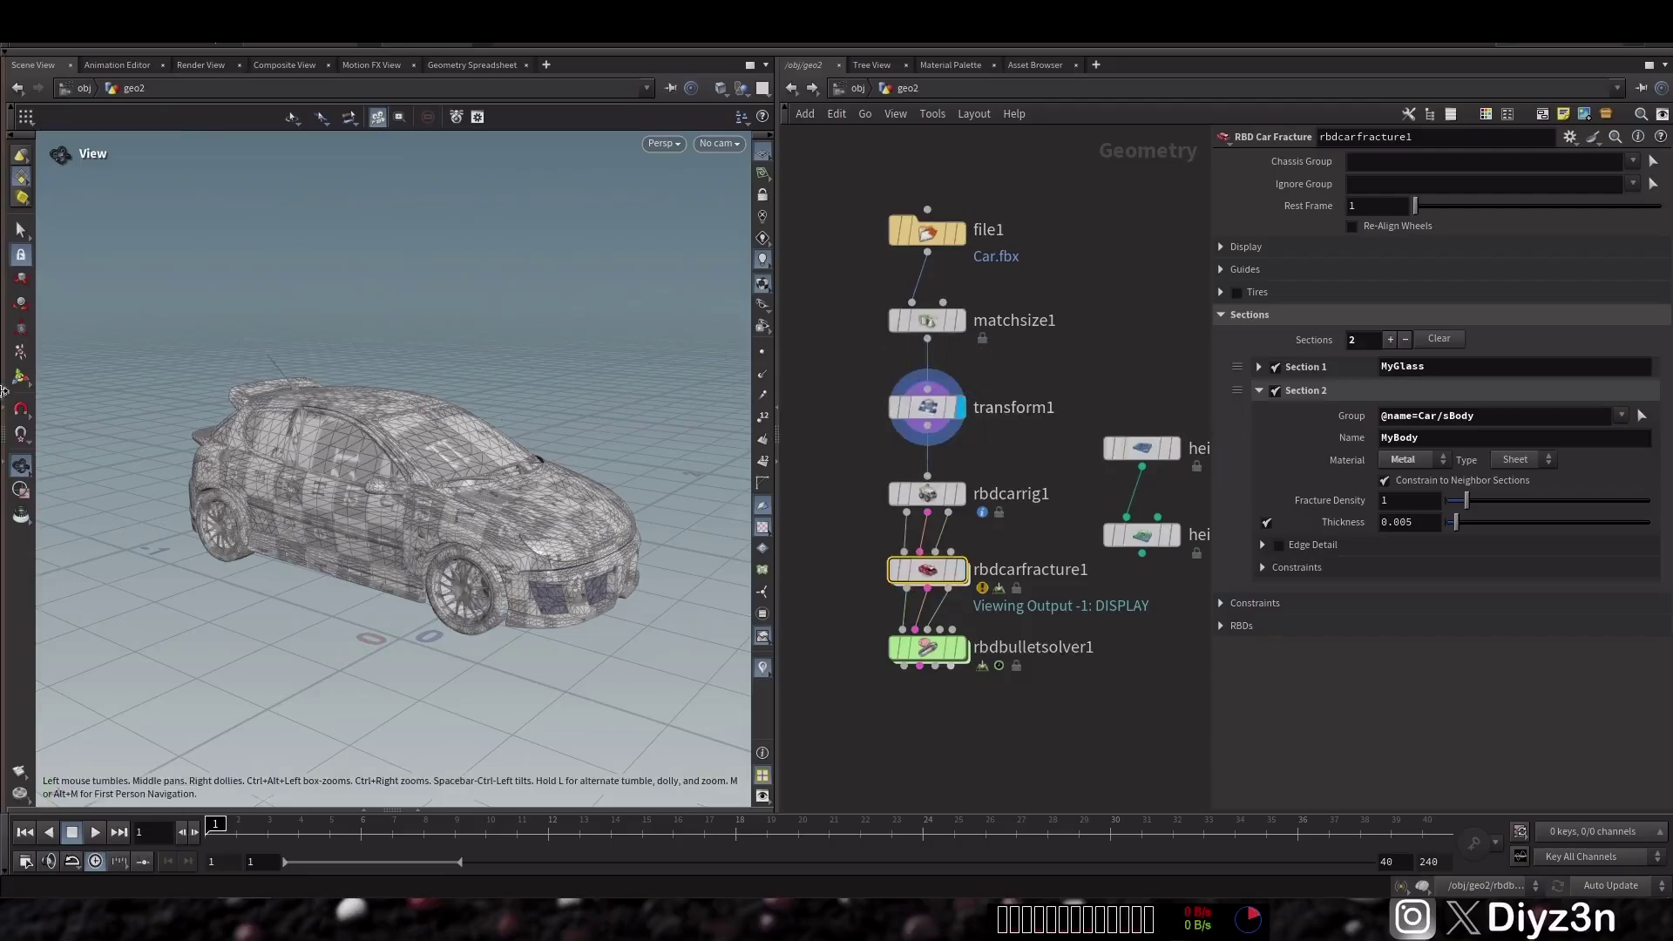
{"action": "left_click", "coordinate": [21, 376]}
{"action": "right_click_drag", "start_coordinate": [437, 430], "coordinate": [284, 447], "text": "alt"}
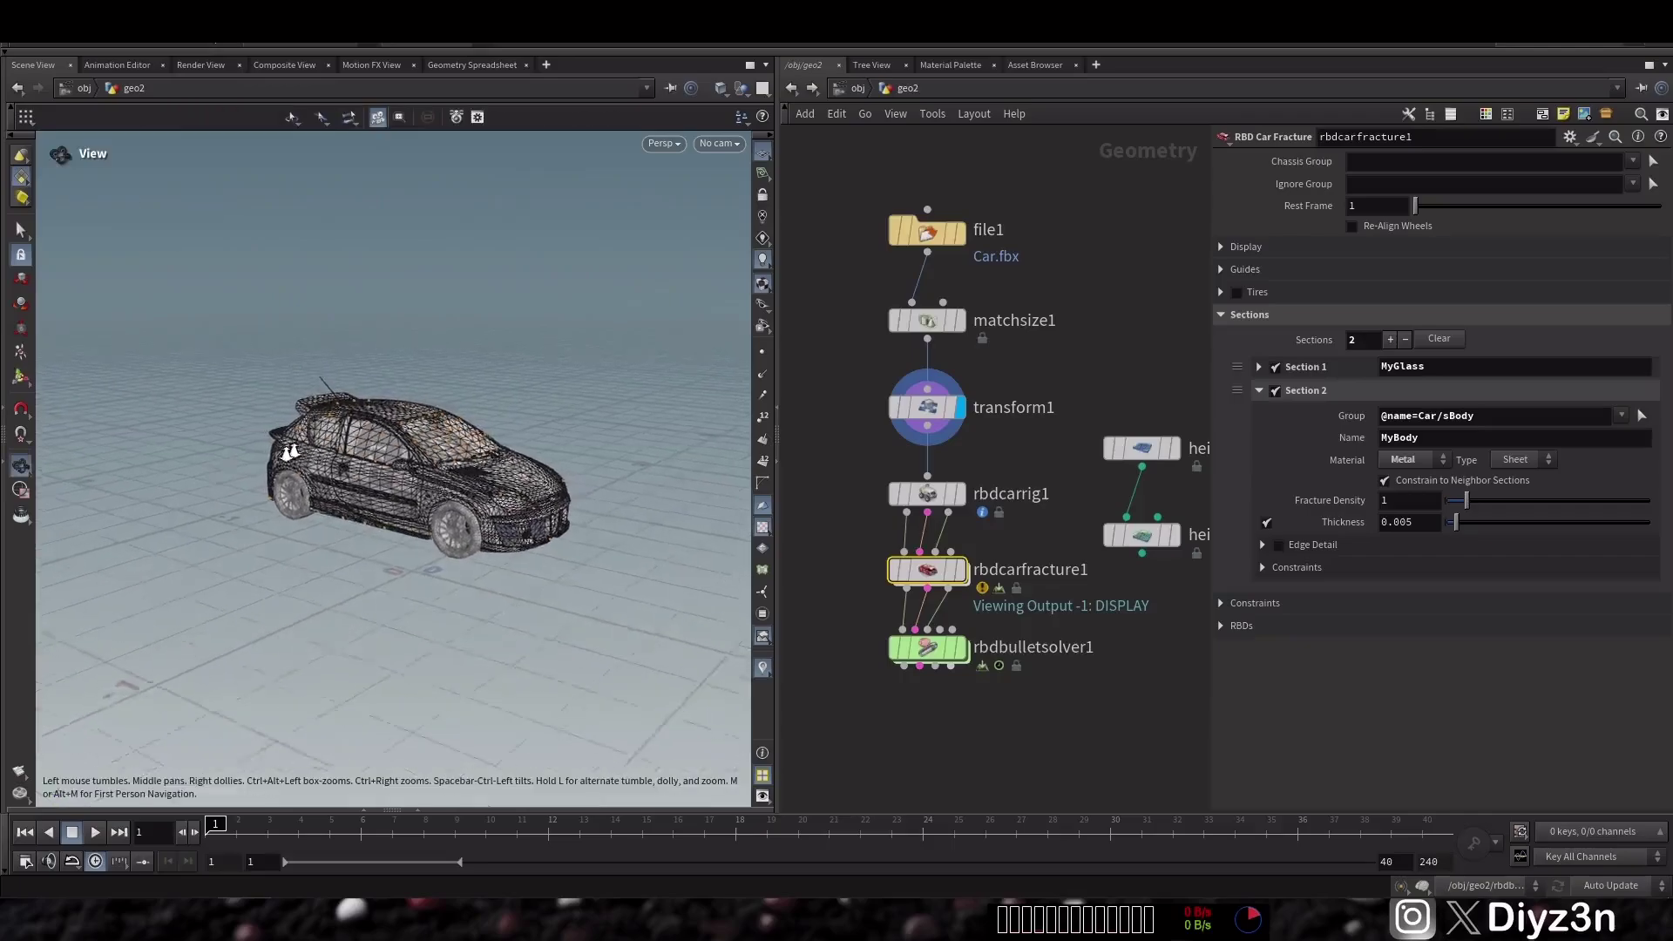
{"action": "middle_click_drag", "start_coordinate": [284, 448], "coordinate": [384, 478], "text": "alt"}
{"action": "left_click_drag", "start_coordinate": [384, 477], "coordinate": [410, 463], "text": "alt"}
{"action": "left_click", "coordinate": [898, 406]}
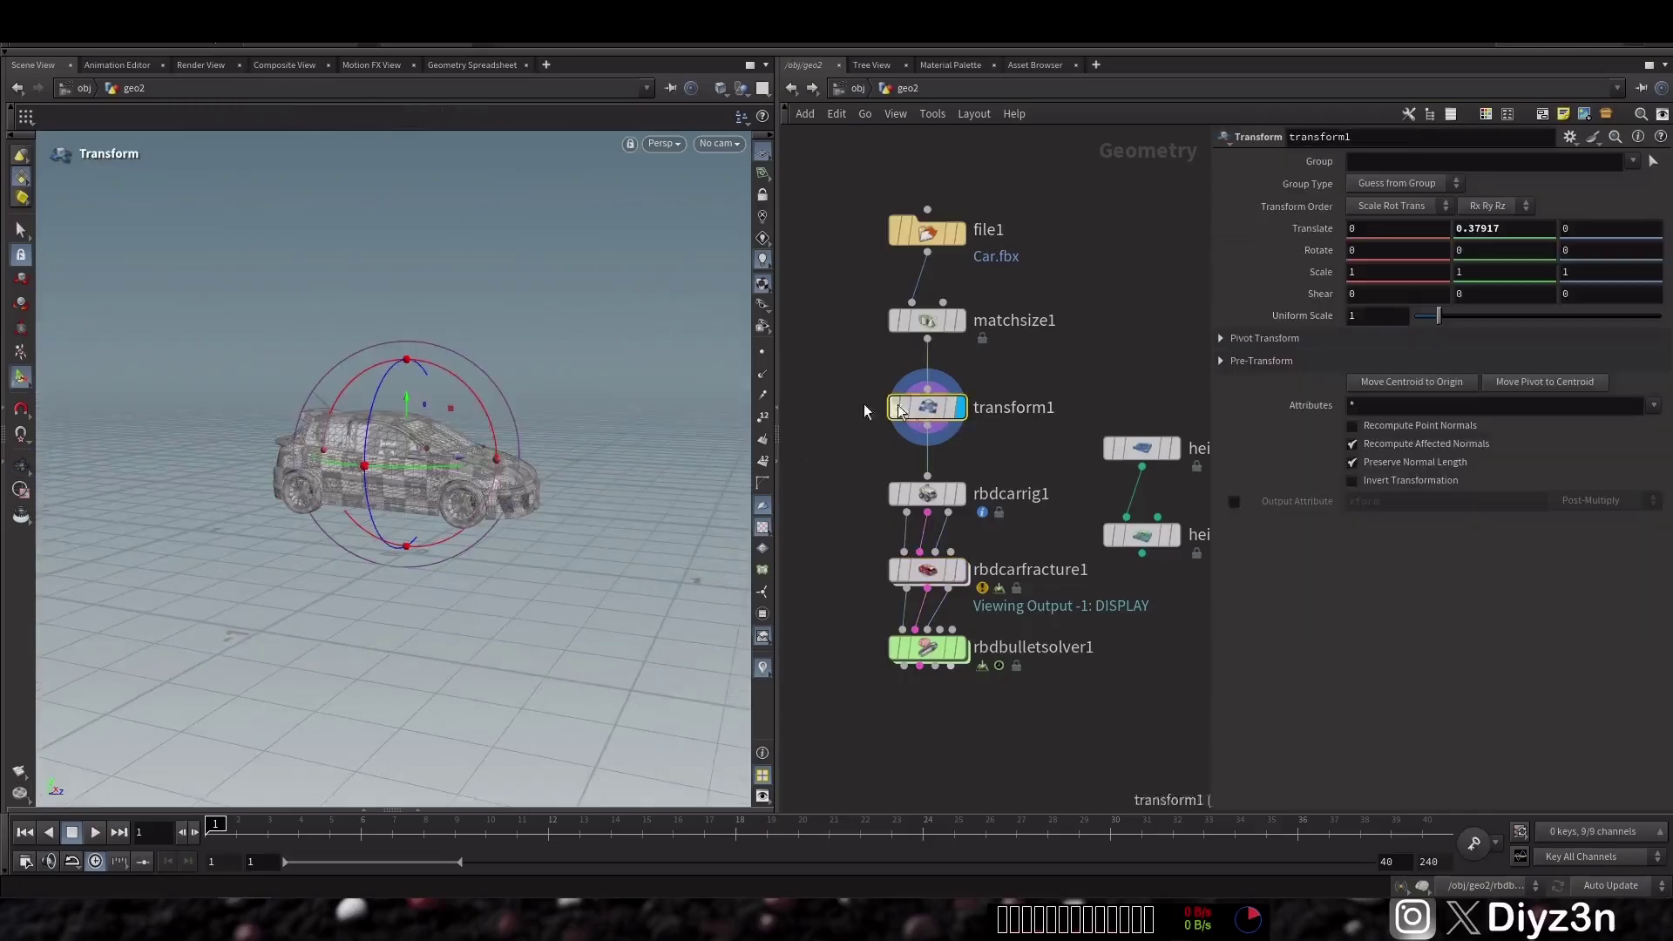
{"action": "left_click_drag", "start_coordinate": [473, 387], "coordinate": [471, 199]}
{"action": "mouse_move", "coordinate": [441, 409]}
{"action": "left_mouse_down", "text": "alt"}
{"action": "mouse_move", "coordinate": [445, 366]}
{"action": "mouse_move", "coordinate": [452, 380]}
{"action": "left_mouse_up", "text": "alt"}
- Display rbdbulletsolver1, play the fractured car's drop simulation, and return to the first frame
{"action": "mouse_move", "coordinate": [937, 664]}
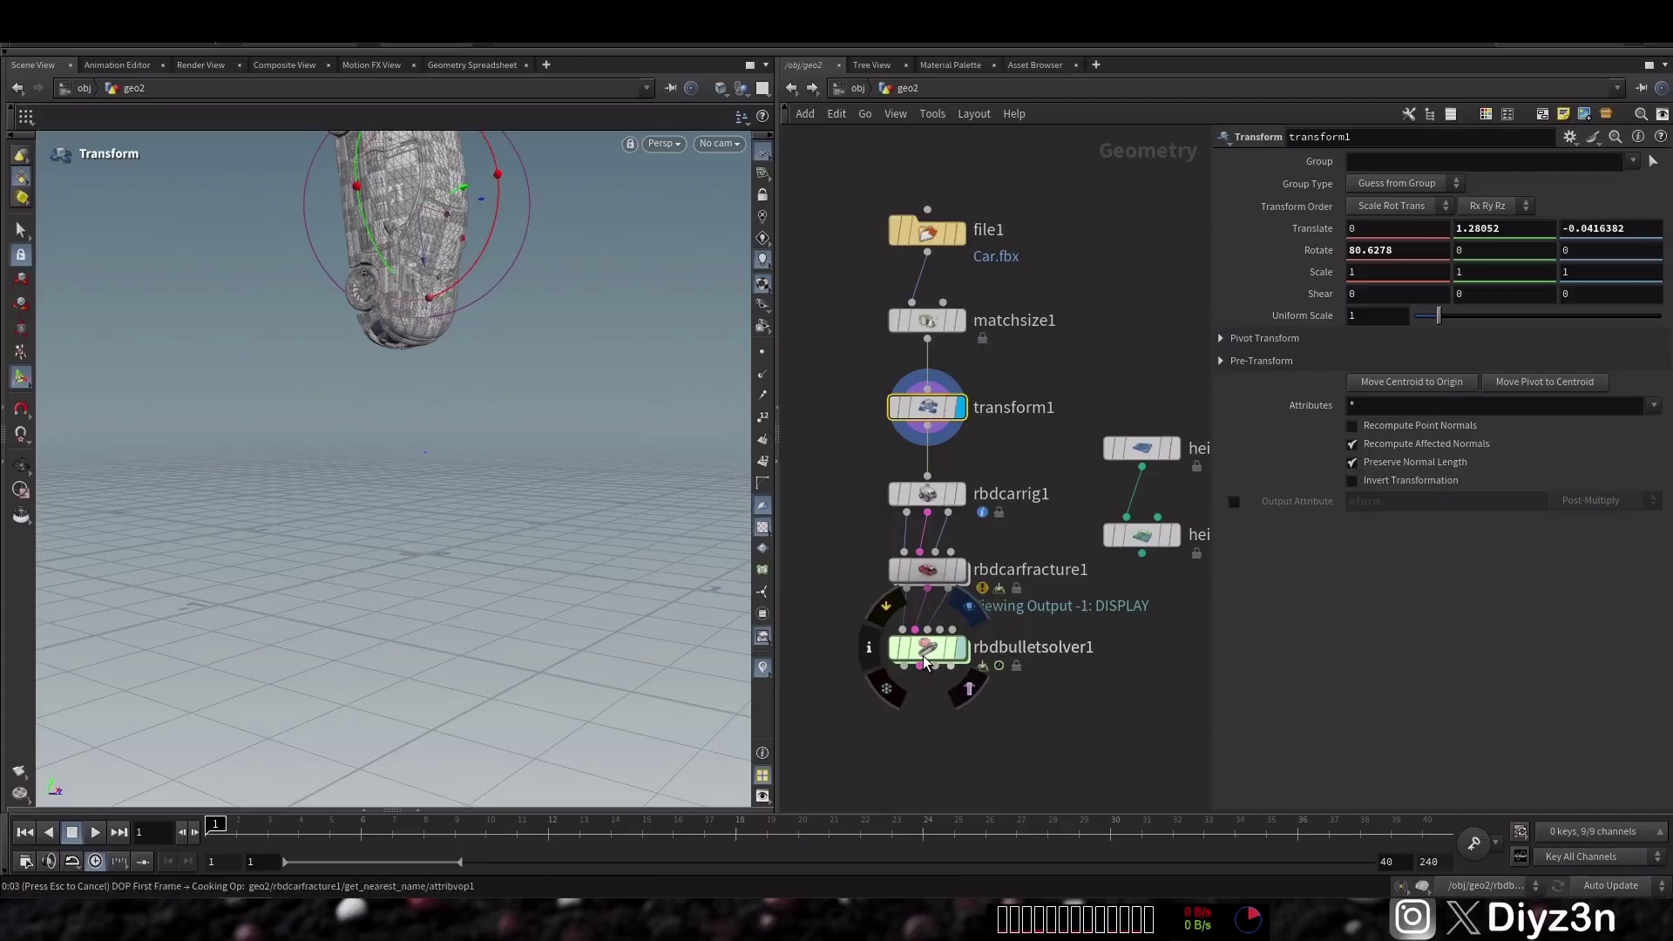
{"action": "left_click", "coordinate": [927, 652]}
{"action": "right_click_drag", "start_coordinate": [381, 473], "coordinate": [431, 463], "text": "alt"}
{"action": "middle_click_drag", "start_coordinate": [430, 508], "coordinate": [410, 598], "text": "alt"}
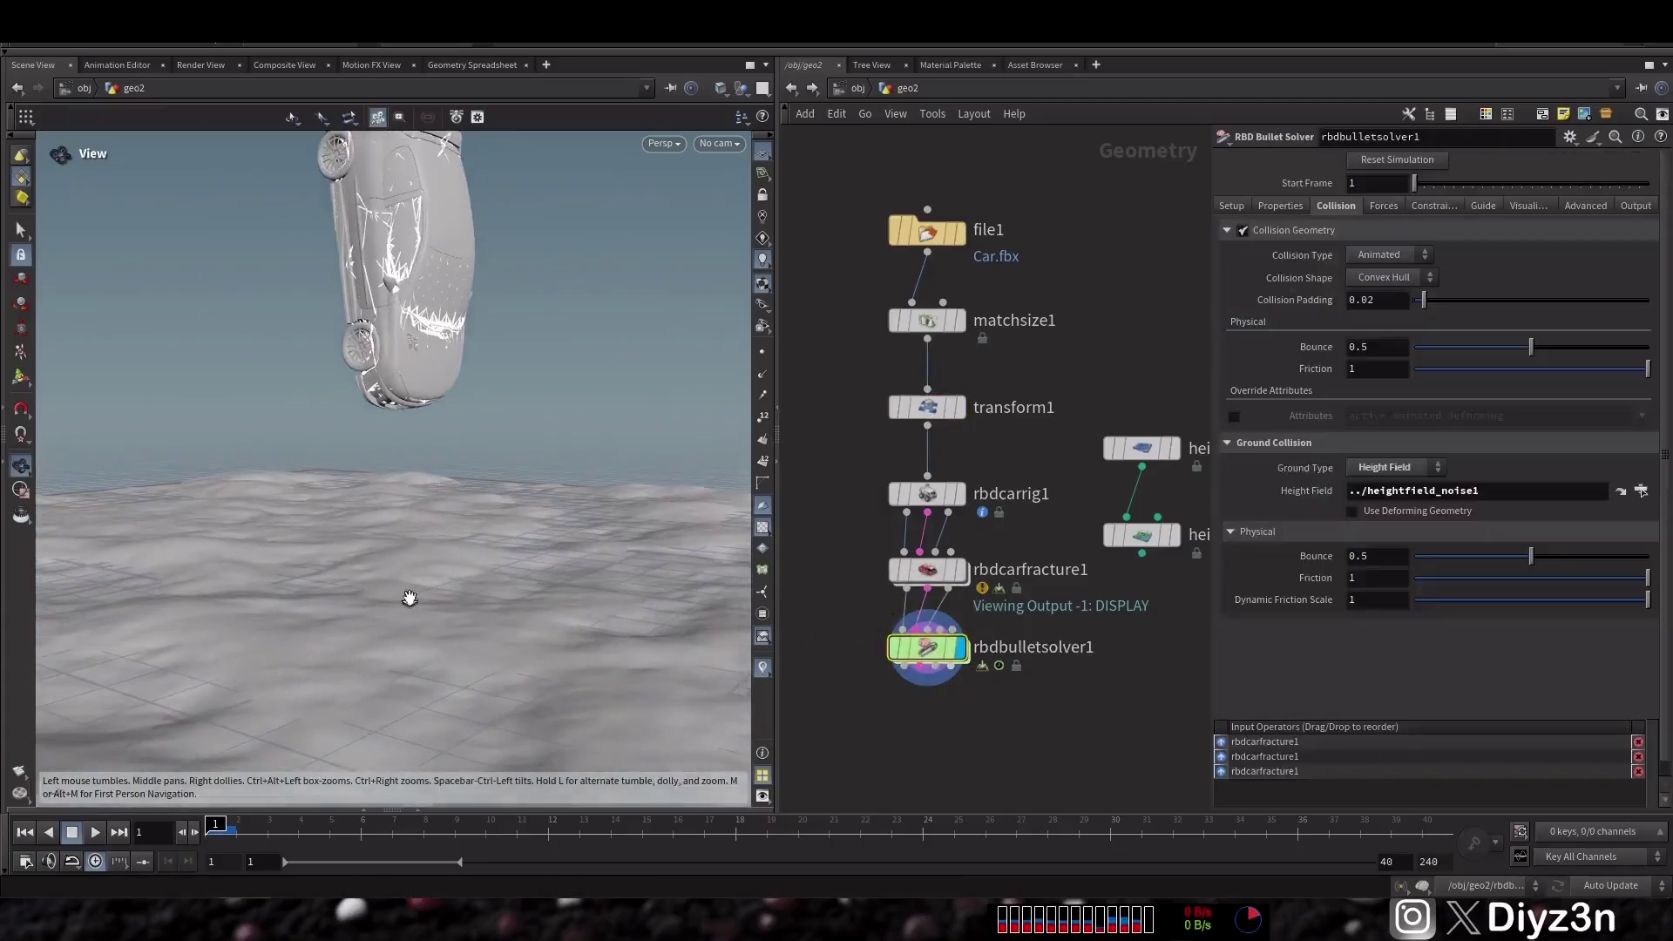
{"action": "left_click", "coordinate": [94, 832]}
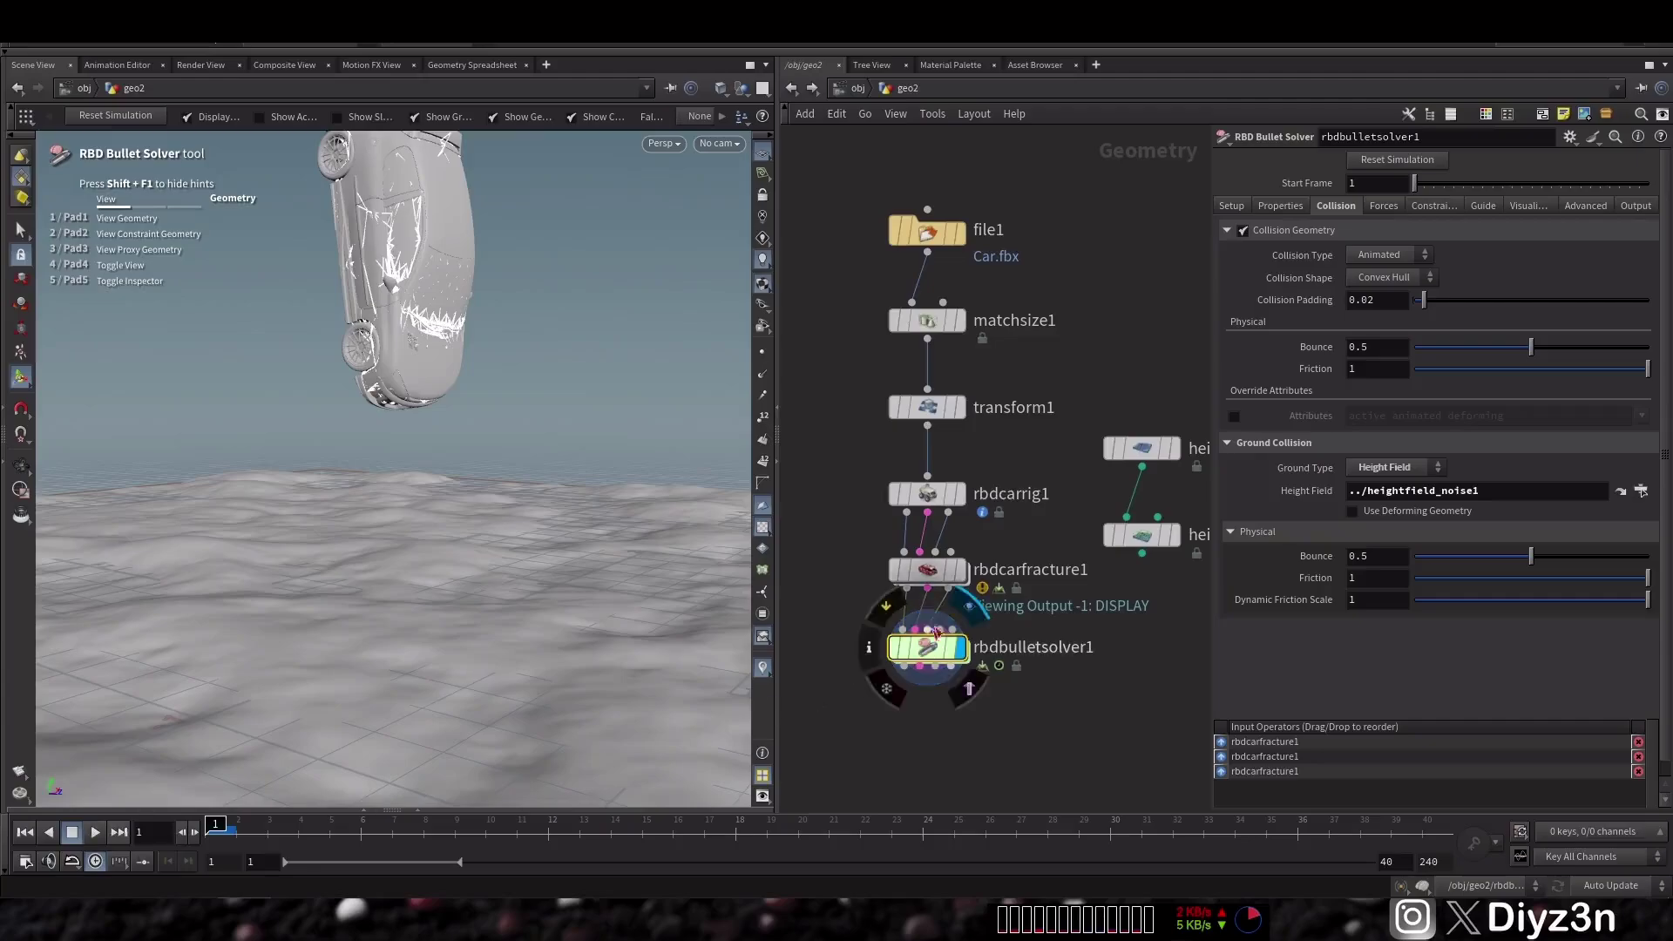
{"action": "left_click", "coordinate": [71, 833]}
{"action": "left_click", "coordinate": [24, 832]}
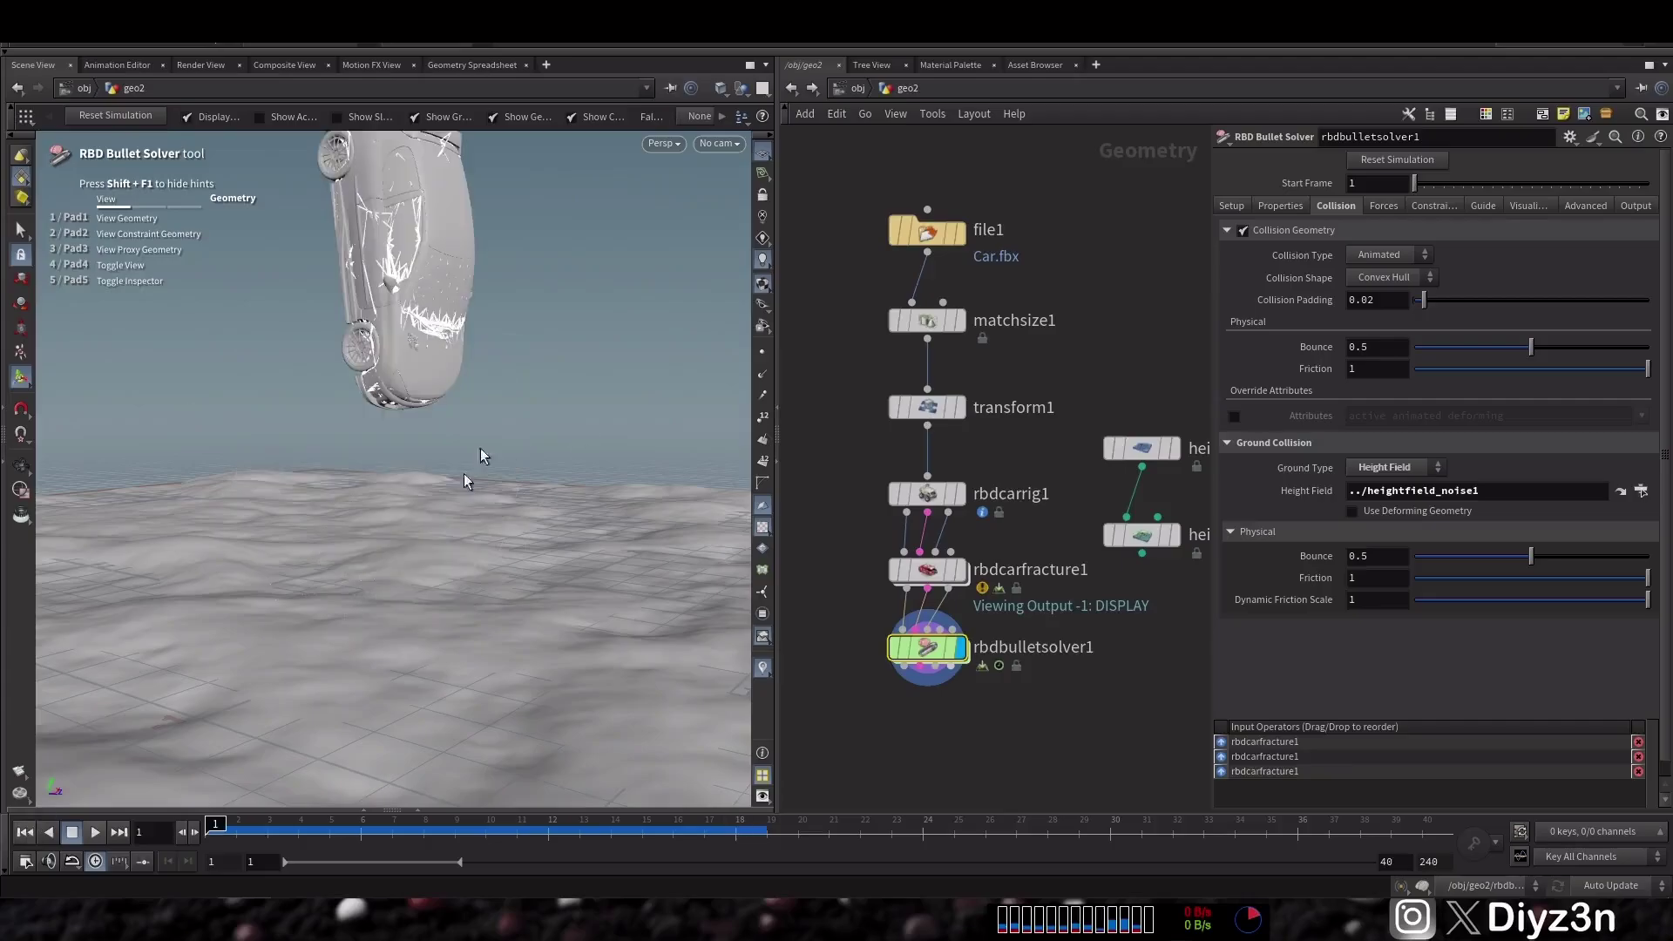
{"action": "key", "text": "Tab"}
{"action": "type", "text": "dele"}
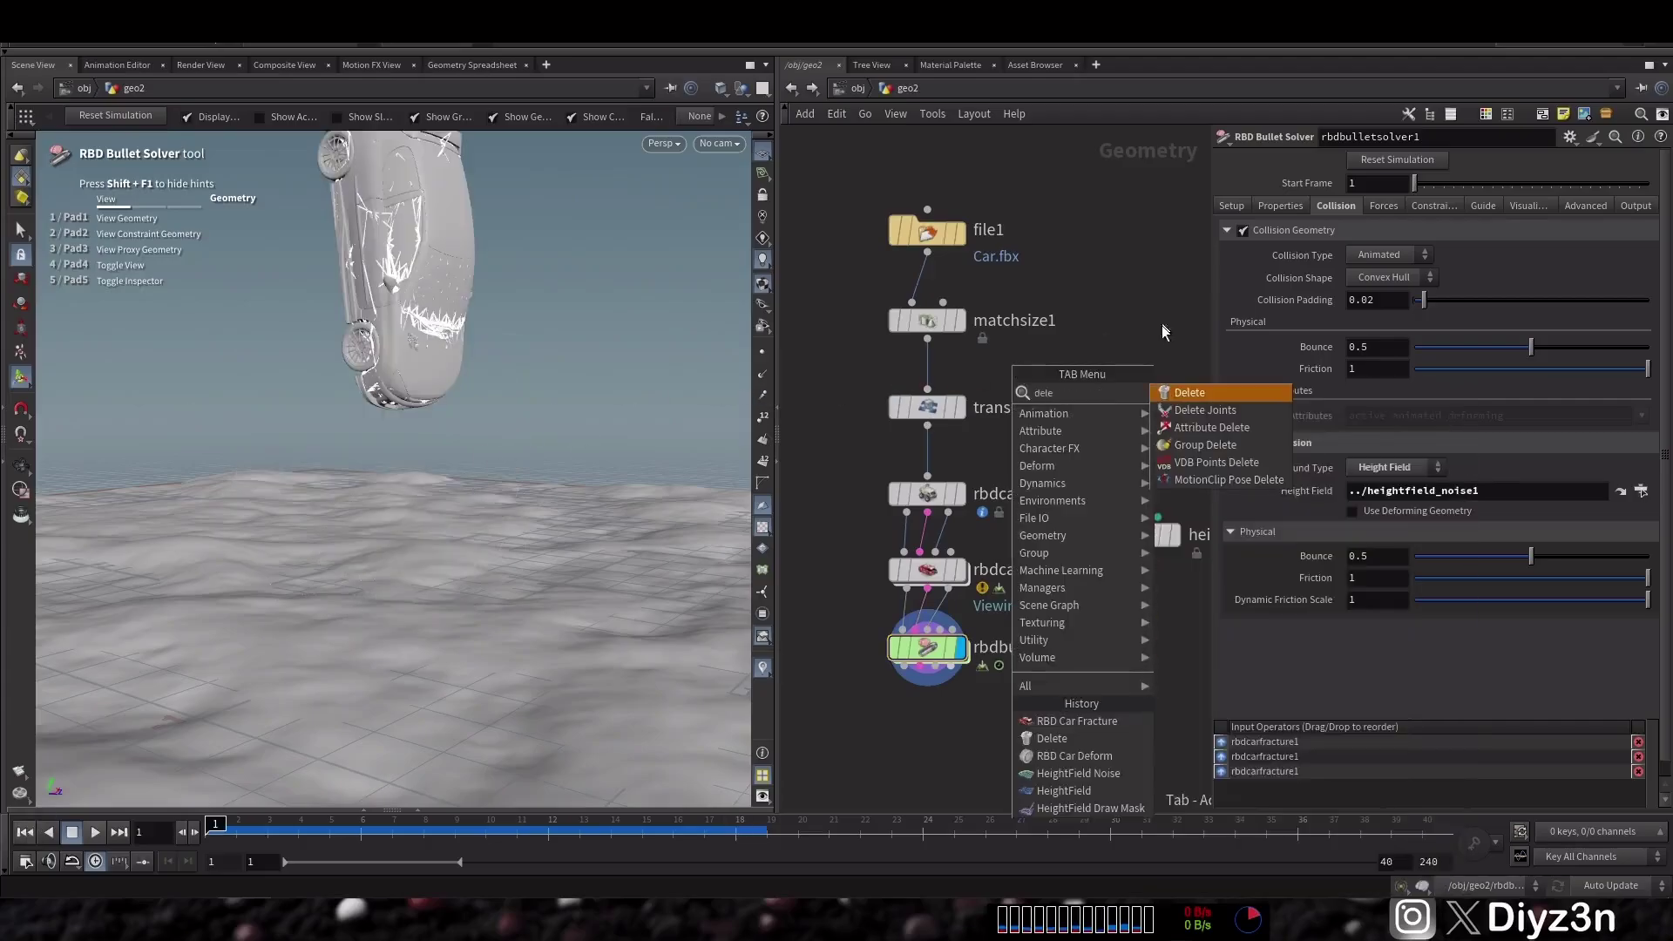
{"action": "left_click", "coordinate": [1182, 394]}
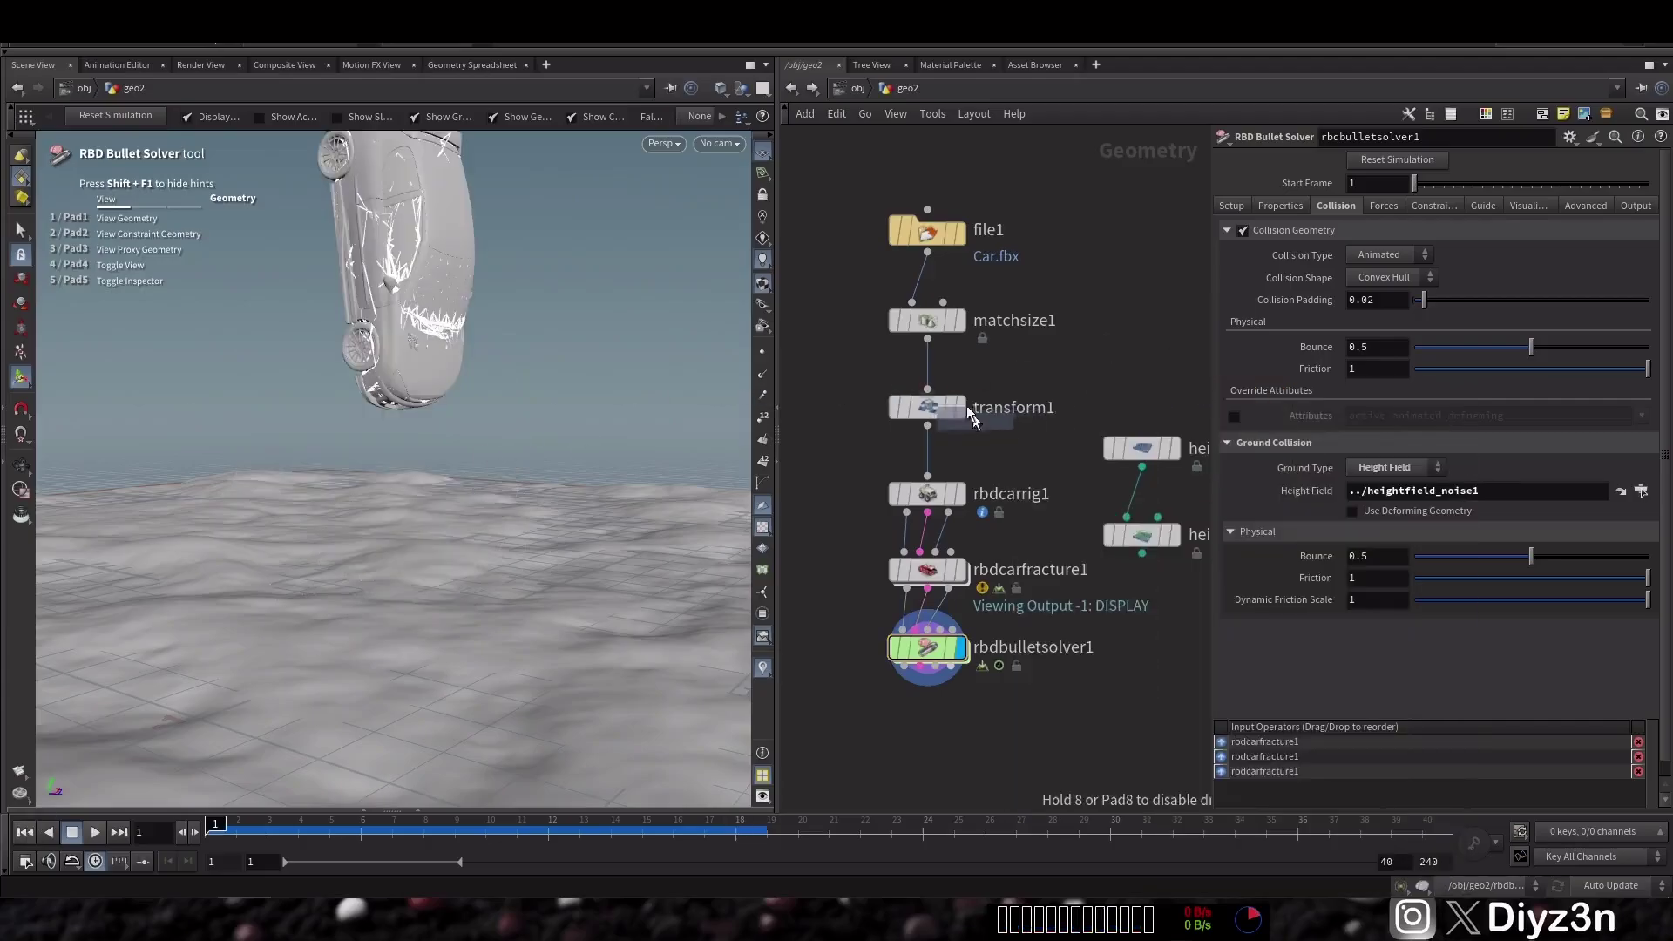
{"action": "left_click", "coordinate": [926, 390]}
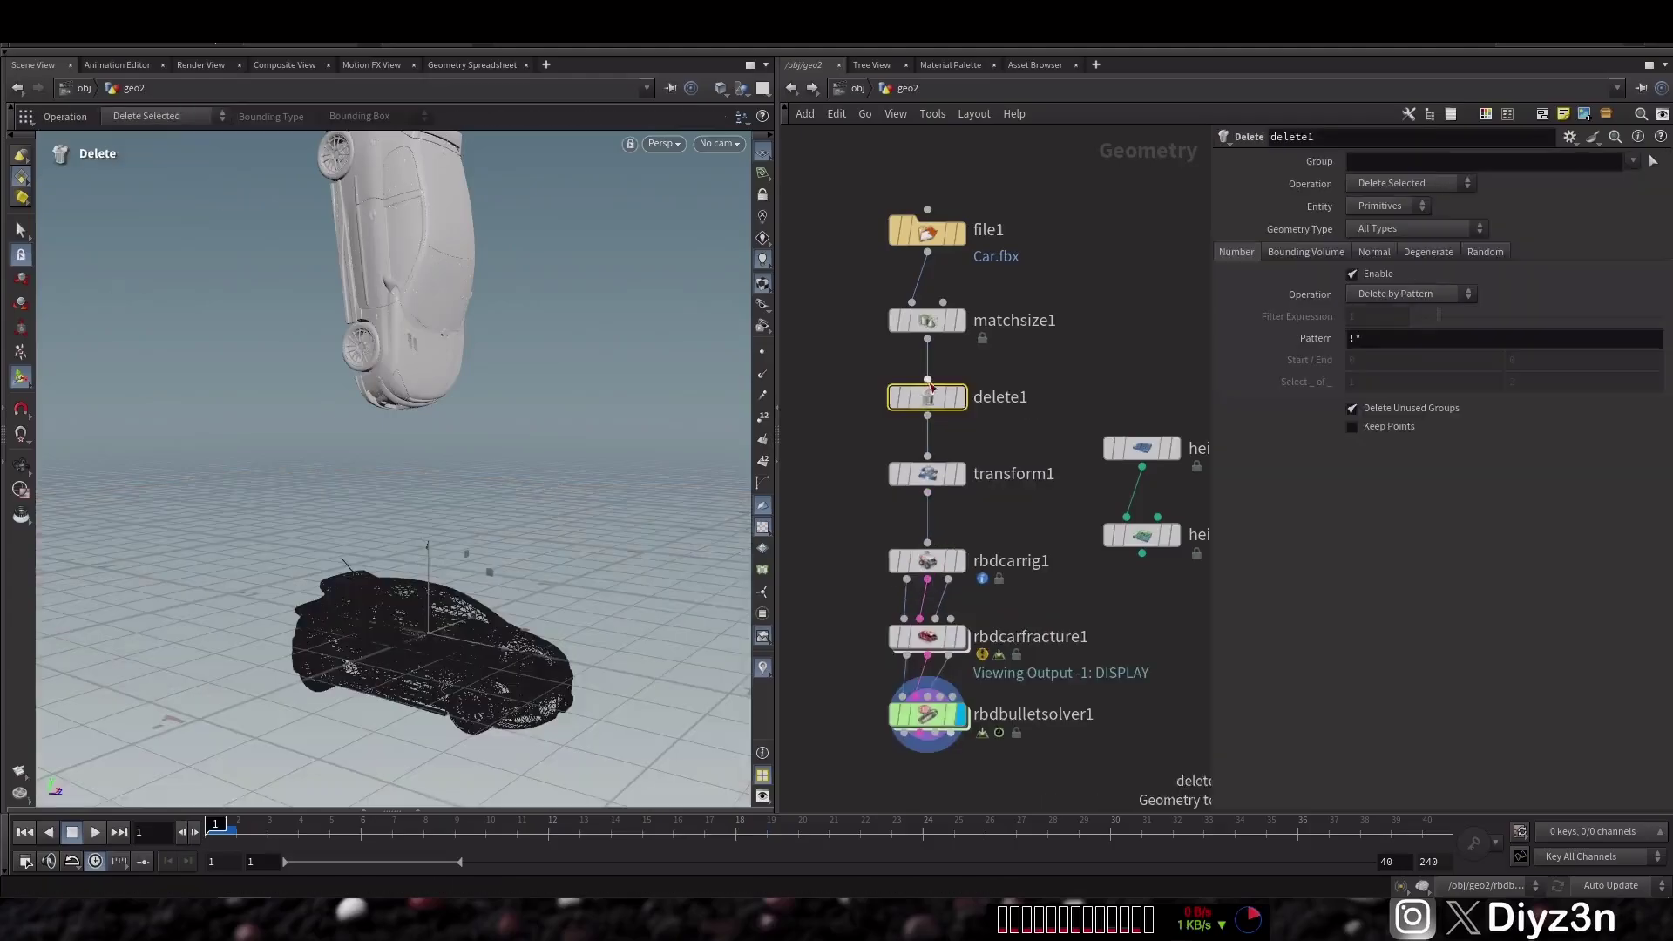
{"action": "left_click", "coordinate": [1654, 161]}
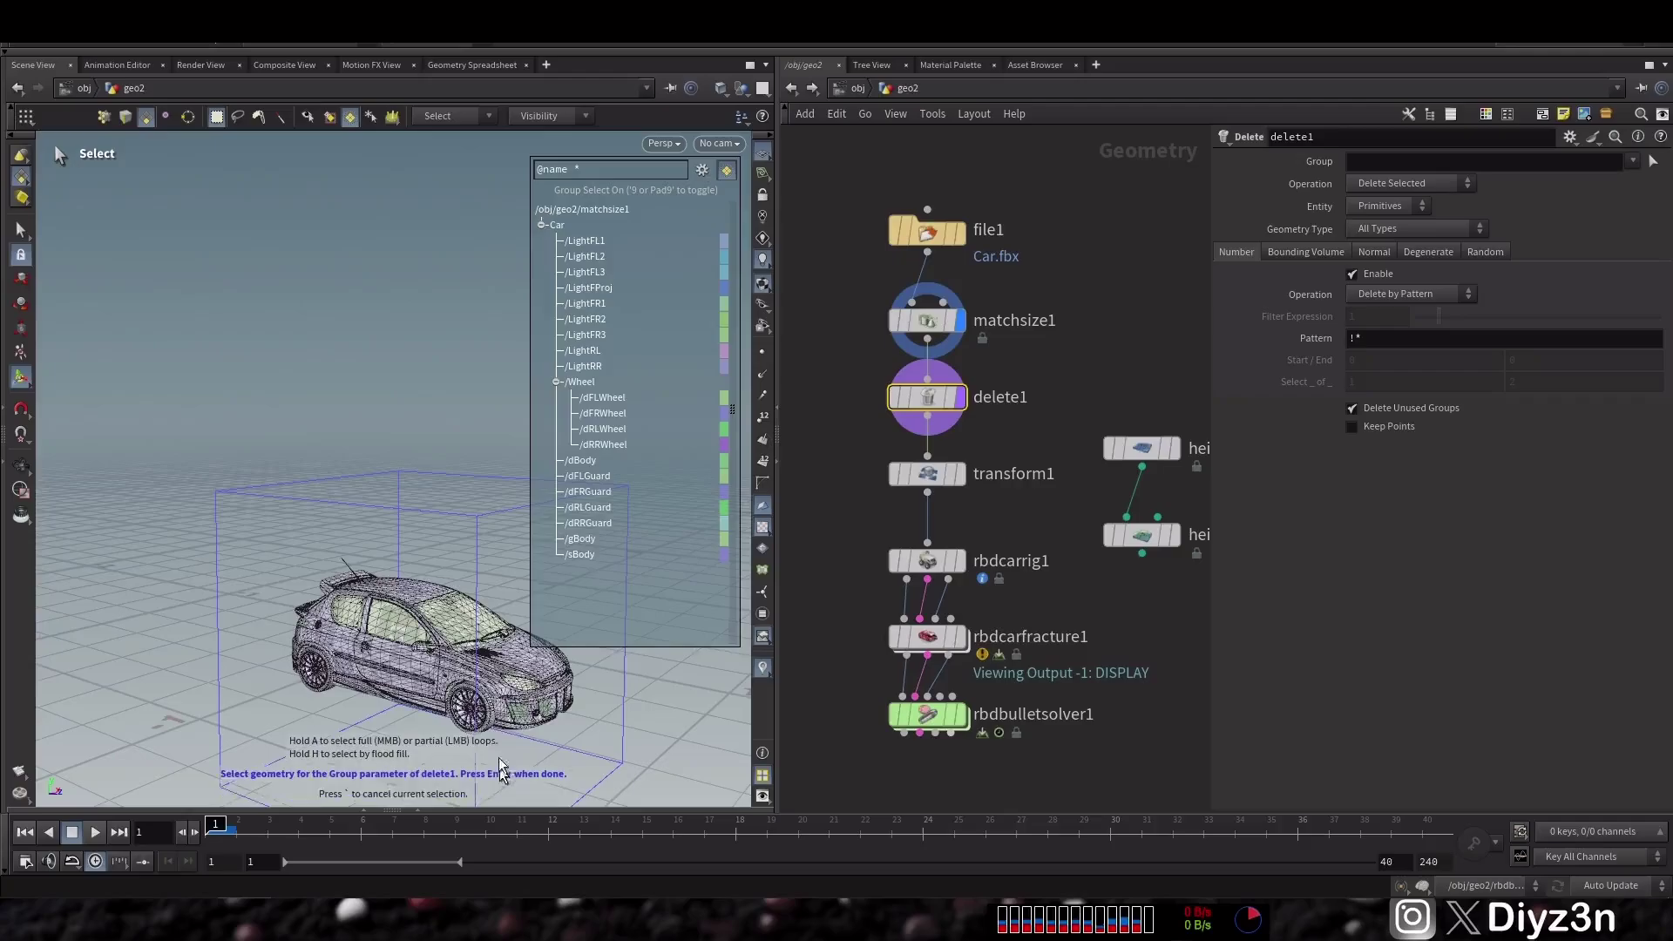
{"action": "left_click_drag", "start_coordinate": [374, 689], "coordinate": [454, 695], "text": "alt"}
{"action": "left_click", "coordinate": [453, 695]}
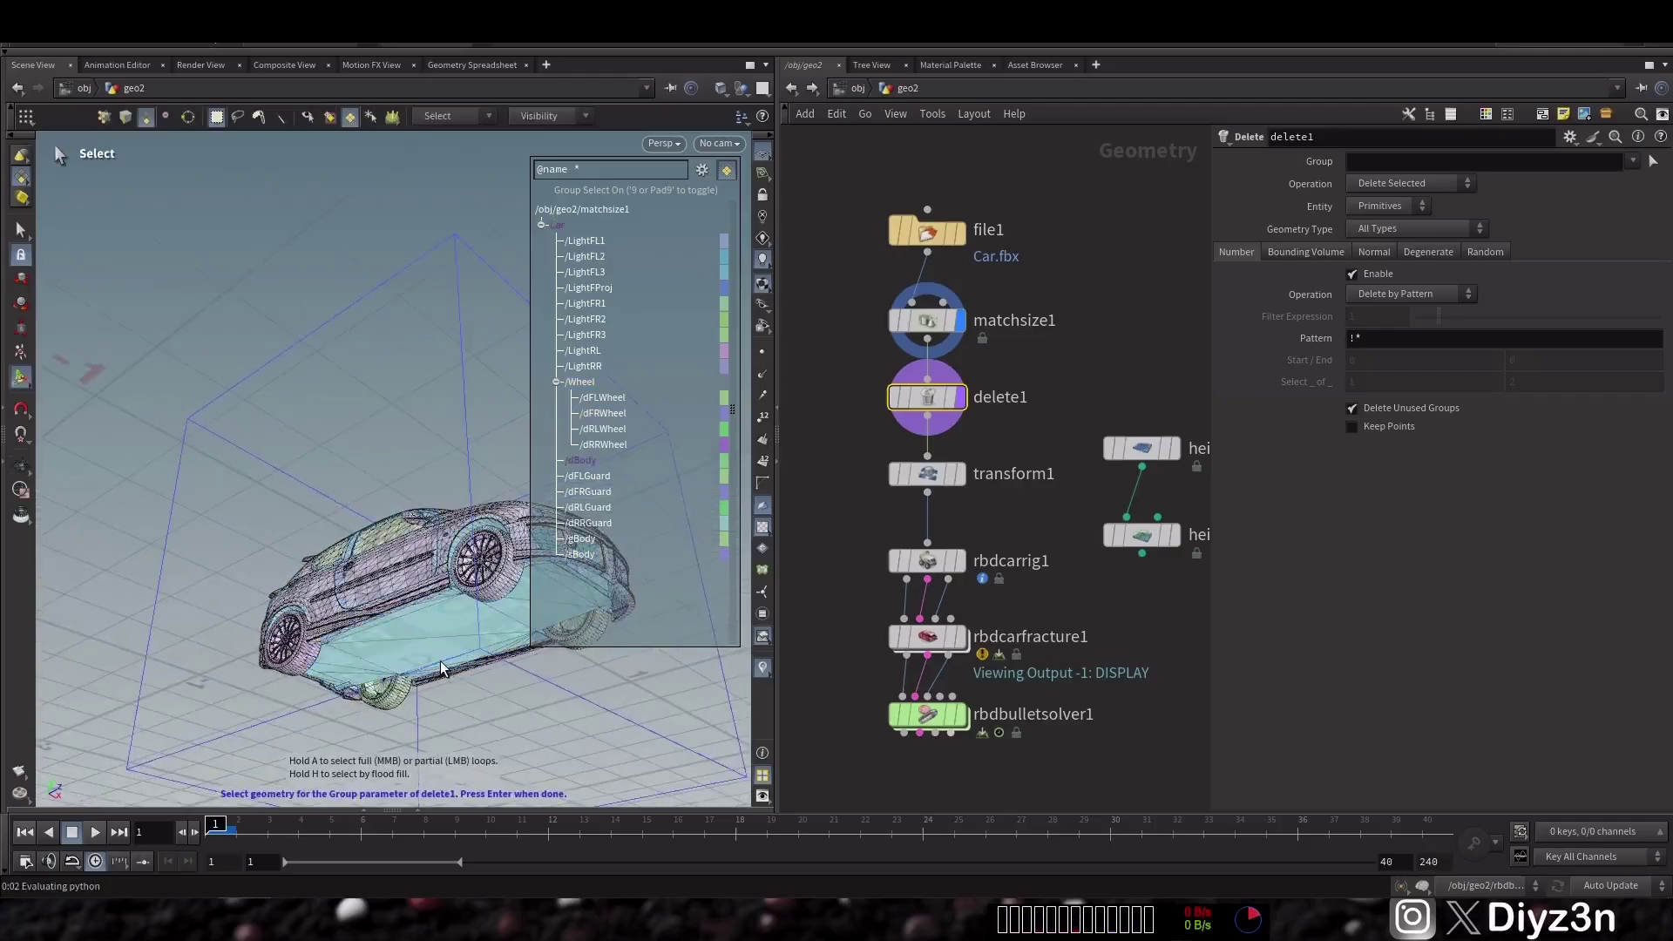
{"action": "key", "text": "Return"}
- Display rbdbulletsolver1 and turn off its Visualize Geometries option
{"action": "mouse_move", "coordinate": [967, 722]}
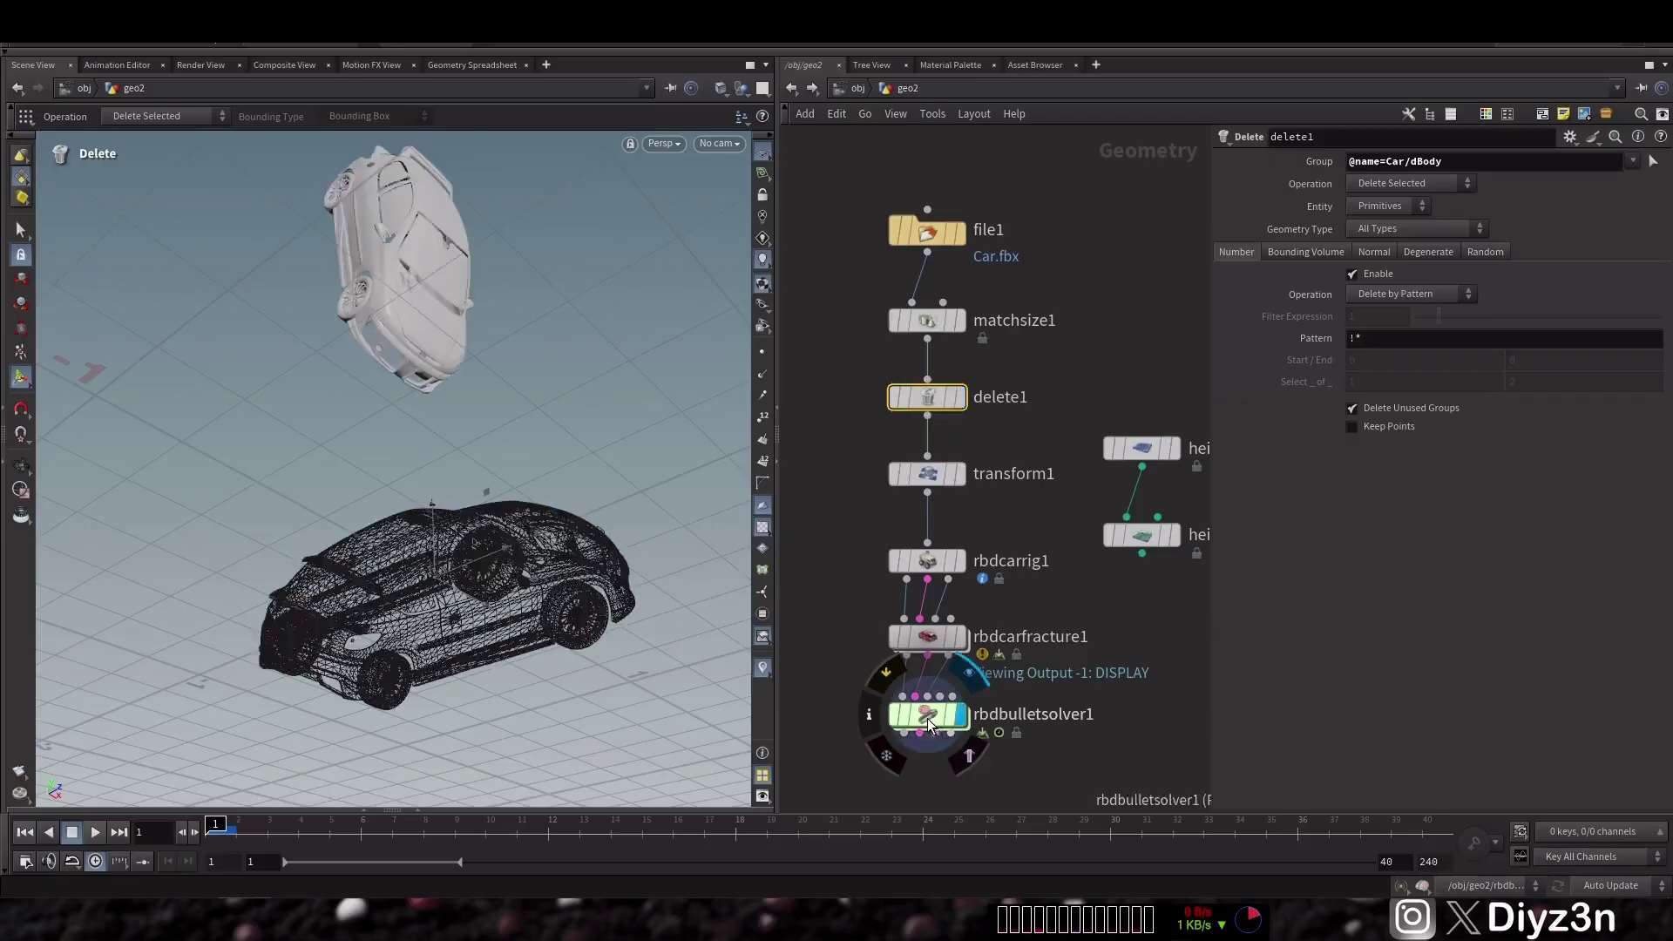
{"action": "left_click", "coordinate": [933, 726]}
{"action": "right_click_drag", "start_coordinate": [450, 371], "coordinate": [400, 367], "text": "alt"}
{"action": "left_click_drag", "start_coordinate": [400, 366], "coordinate": [432, 337], "text": "alt"}
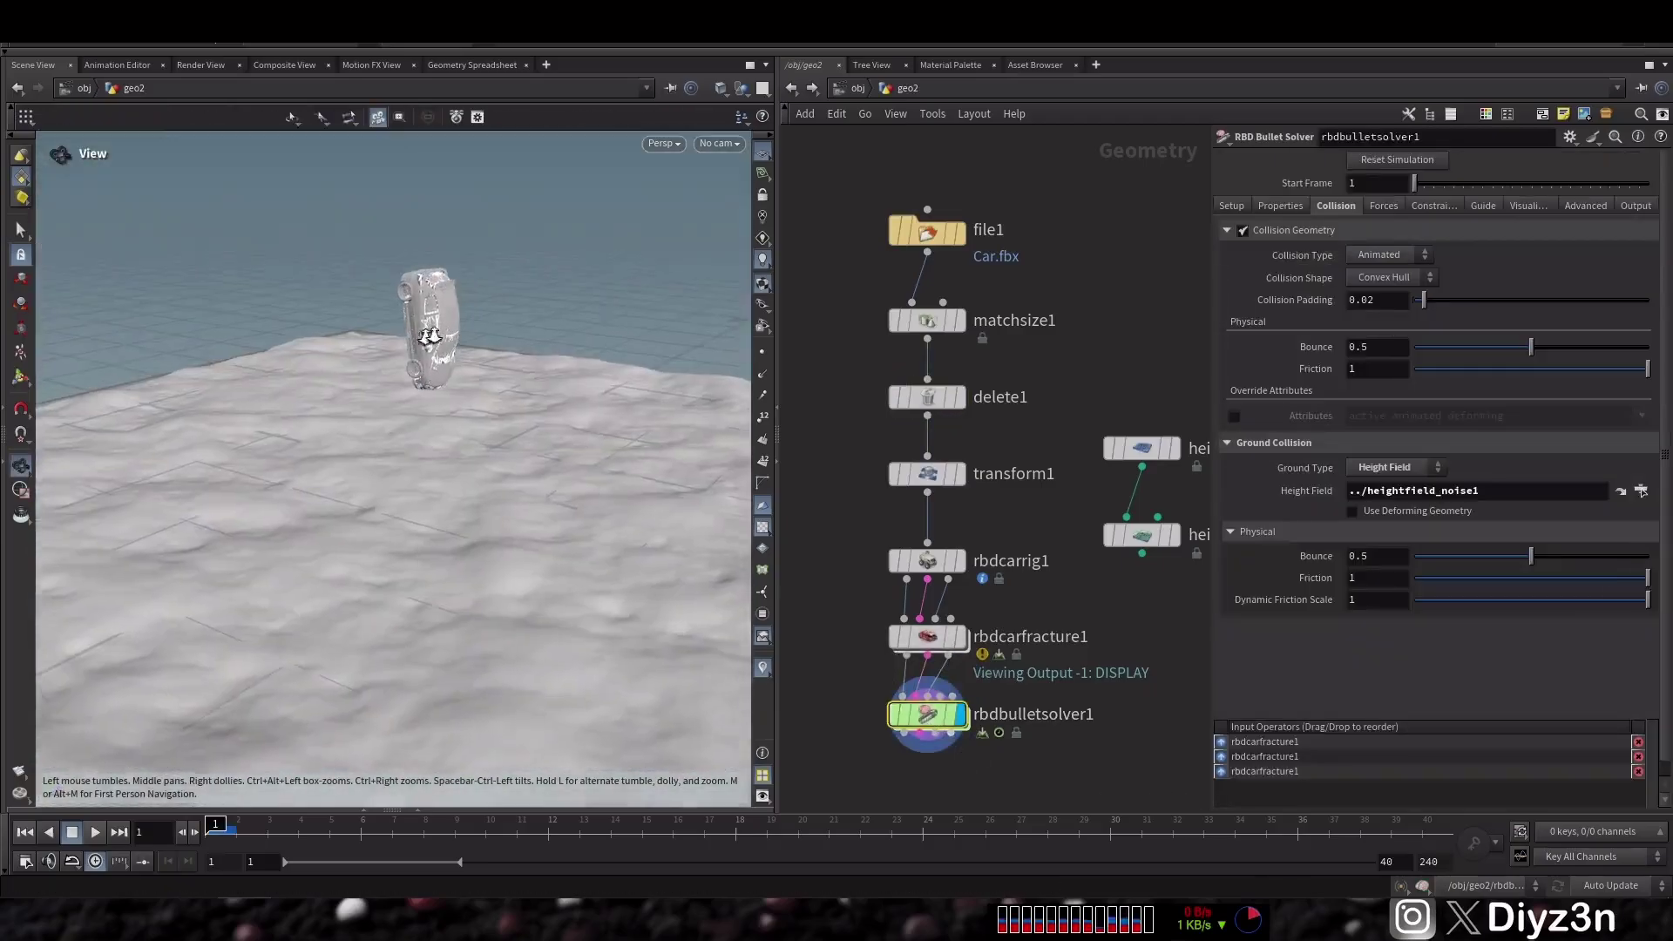
{"action": "right_click_drag", "start_coordinate": [433, 336], "coordinate": [466, 353], "text": "alt"}
{"action": "left_click_drag", "start_coordinate": [466, 353], "coordinate": [635, 479], "text": "alt"}
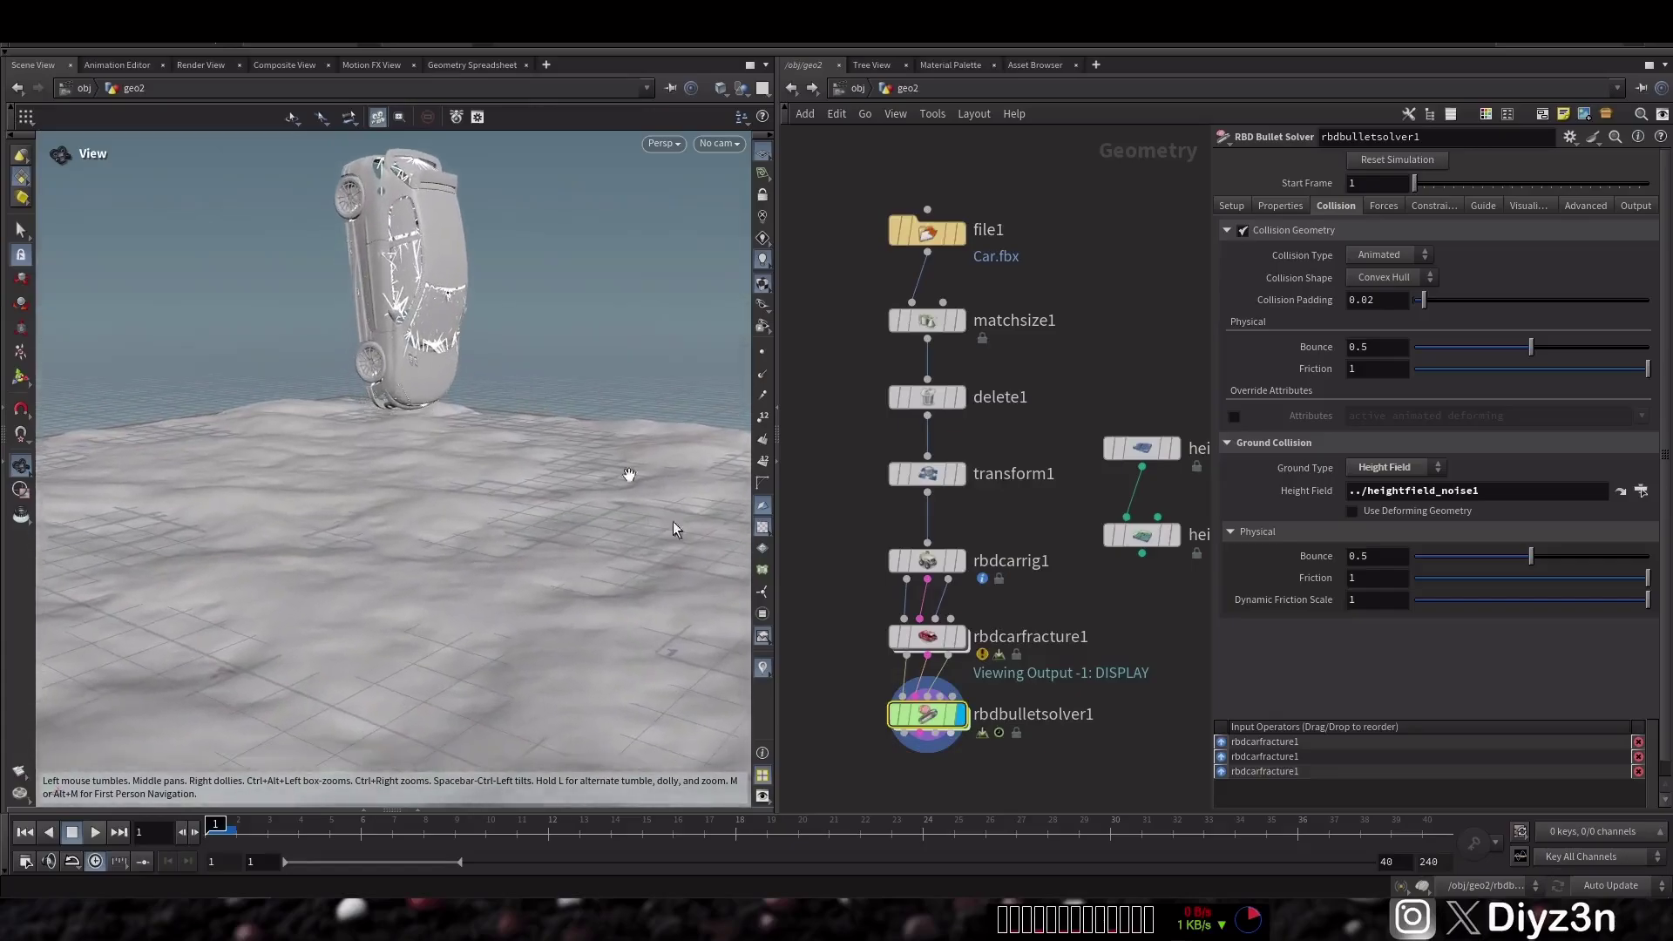
{"action": "key", "text": "Return"}
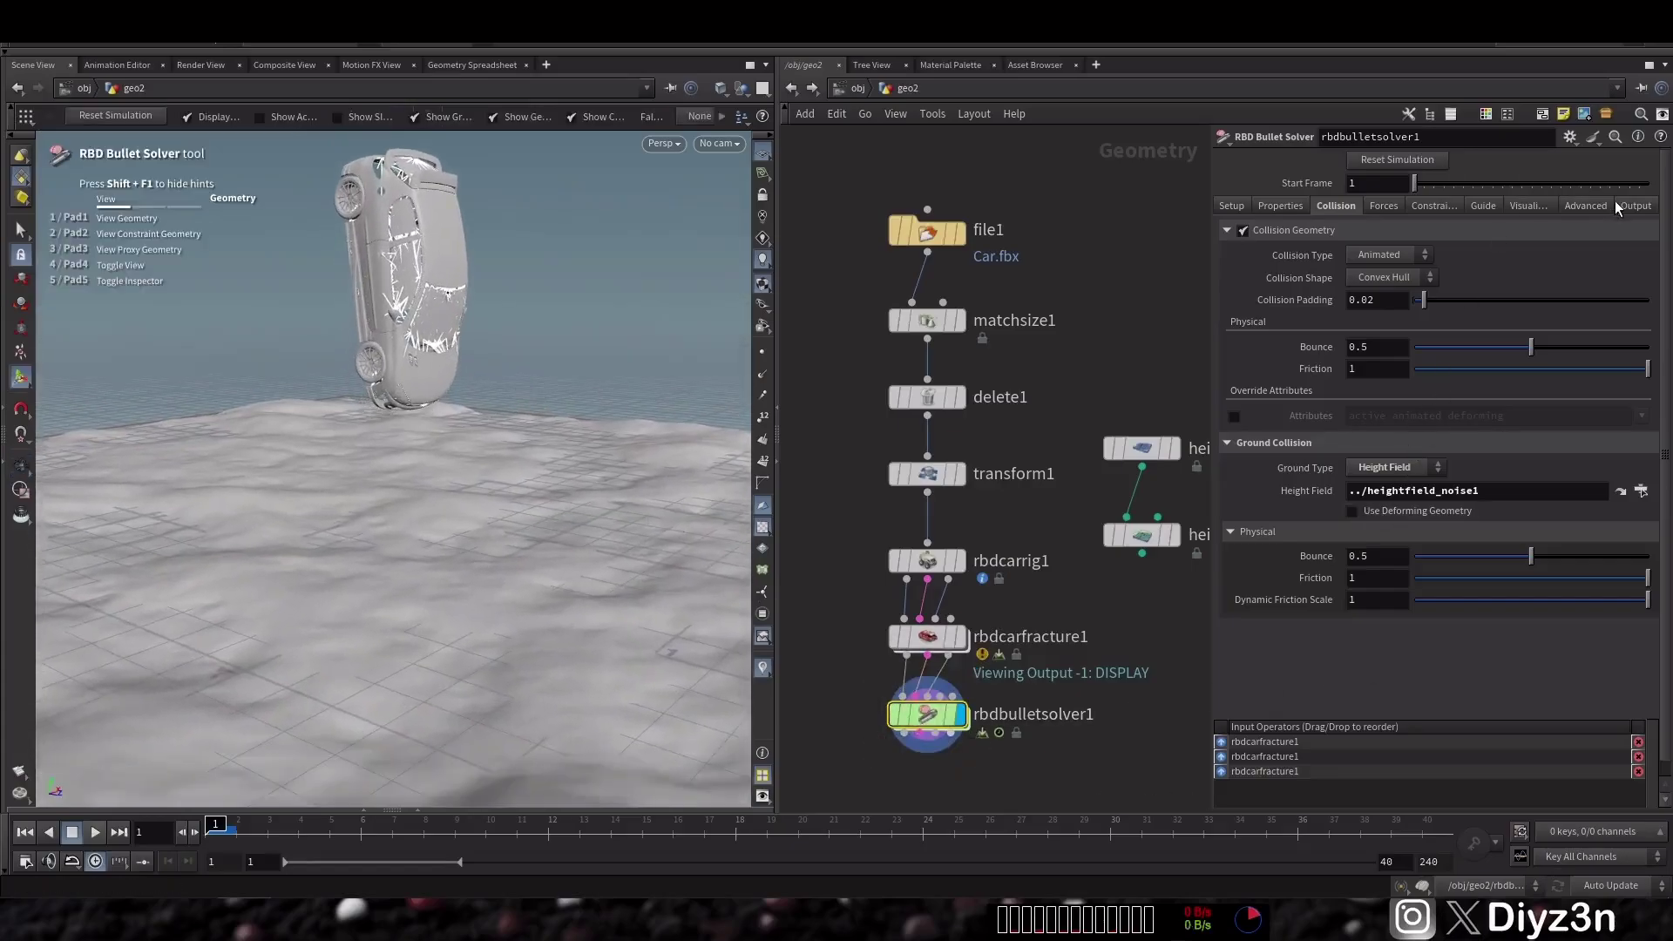
{"action": "left_click", "coordinate": [1531, 205]}
{"action": "left_click", "coordinate": [1242, 231]}
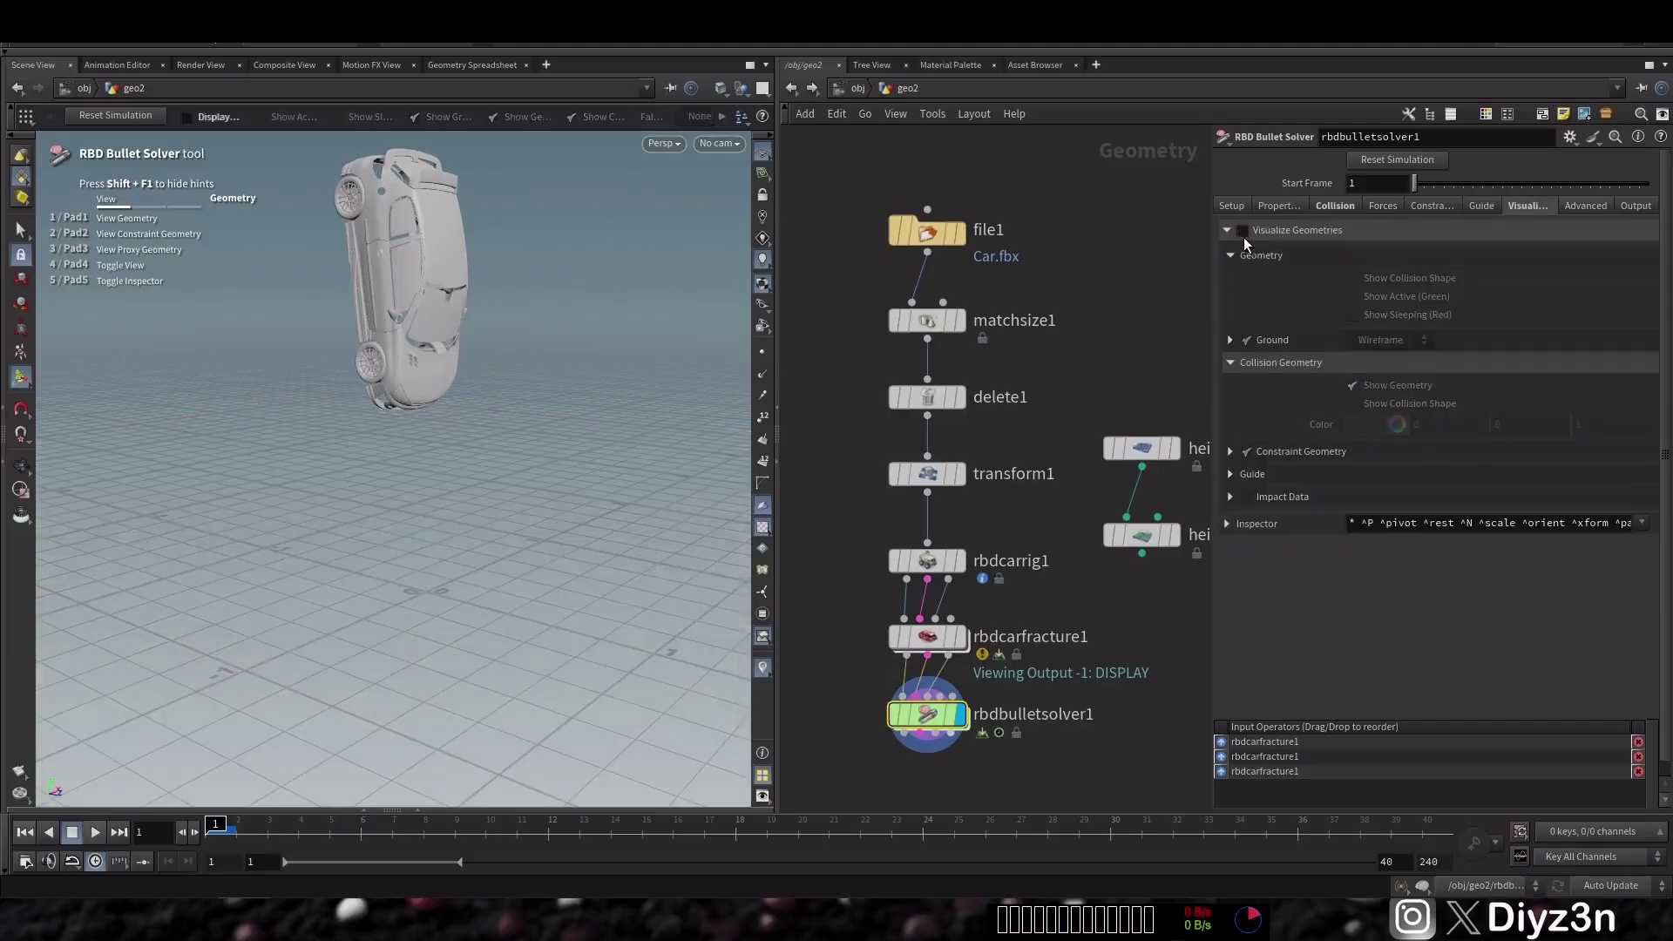
- Play the drop simulation, examine the car's fracturing up close on impact, and return to the first frame
{"action": "left_click", "coordinate": [93, 835]}
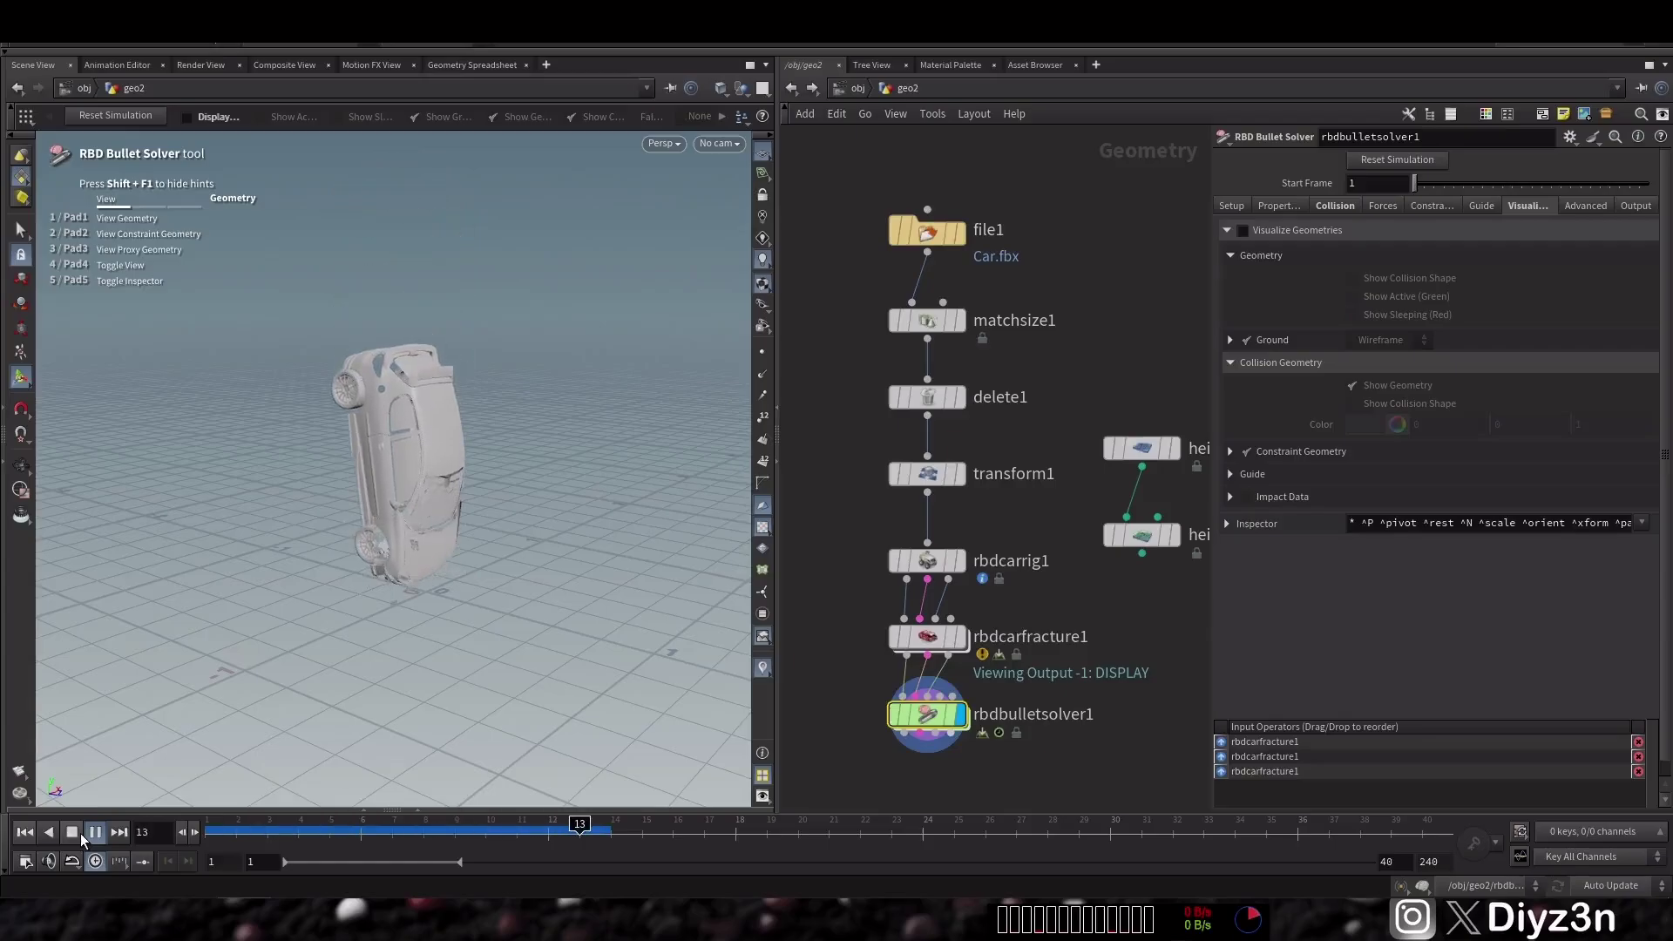
{"action": "key", "text": "Escape"}
{"action": "scroll", "coordinate": [478, 531], "scroll_direction": "up", "scroll_amount": 3}
{"action": "left_click_drag", "start_coordinate": [478, 531], "coordinate": [447, 504]}
{"action": "key", "text": "Return"}
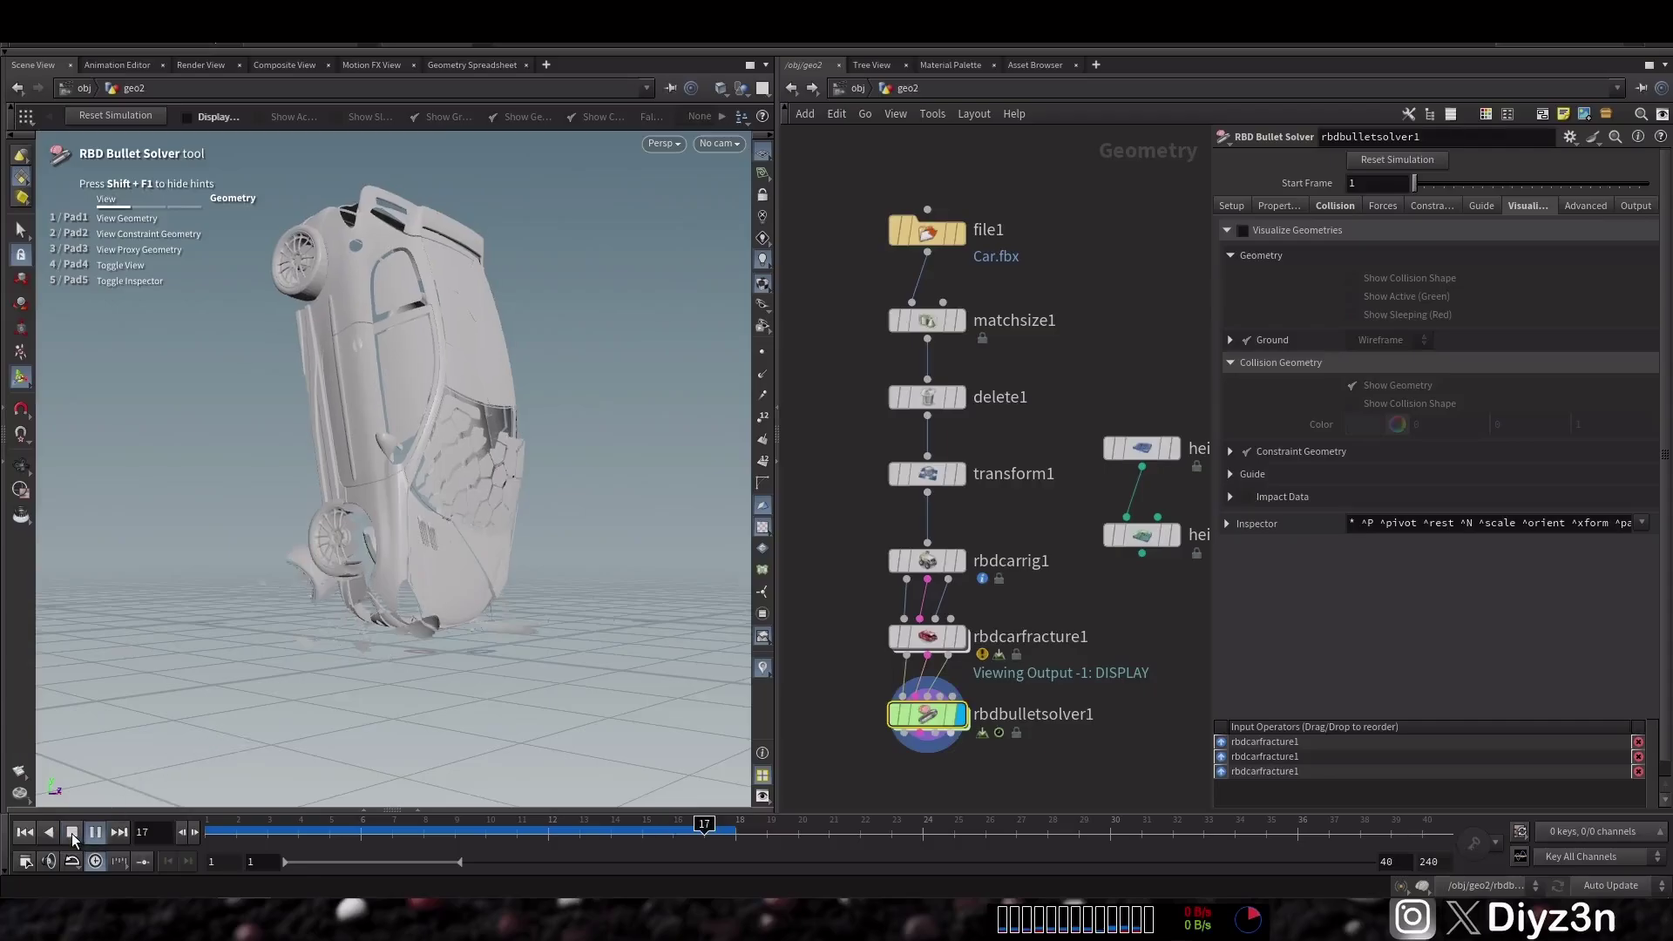
{"action": "left_click", "coordinate": [25, 833]}
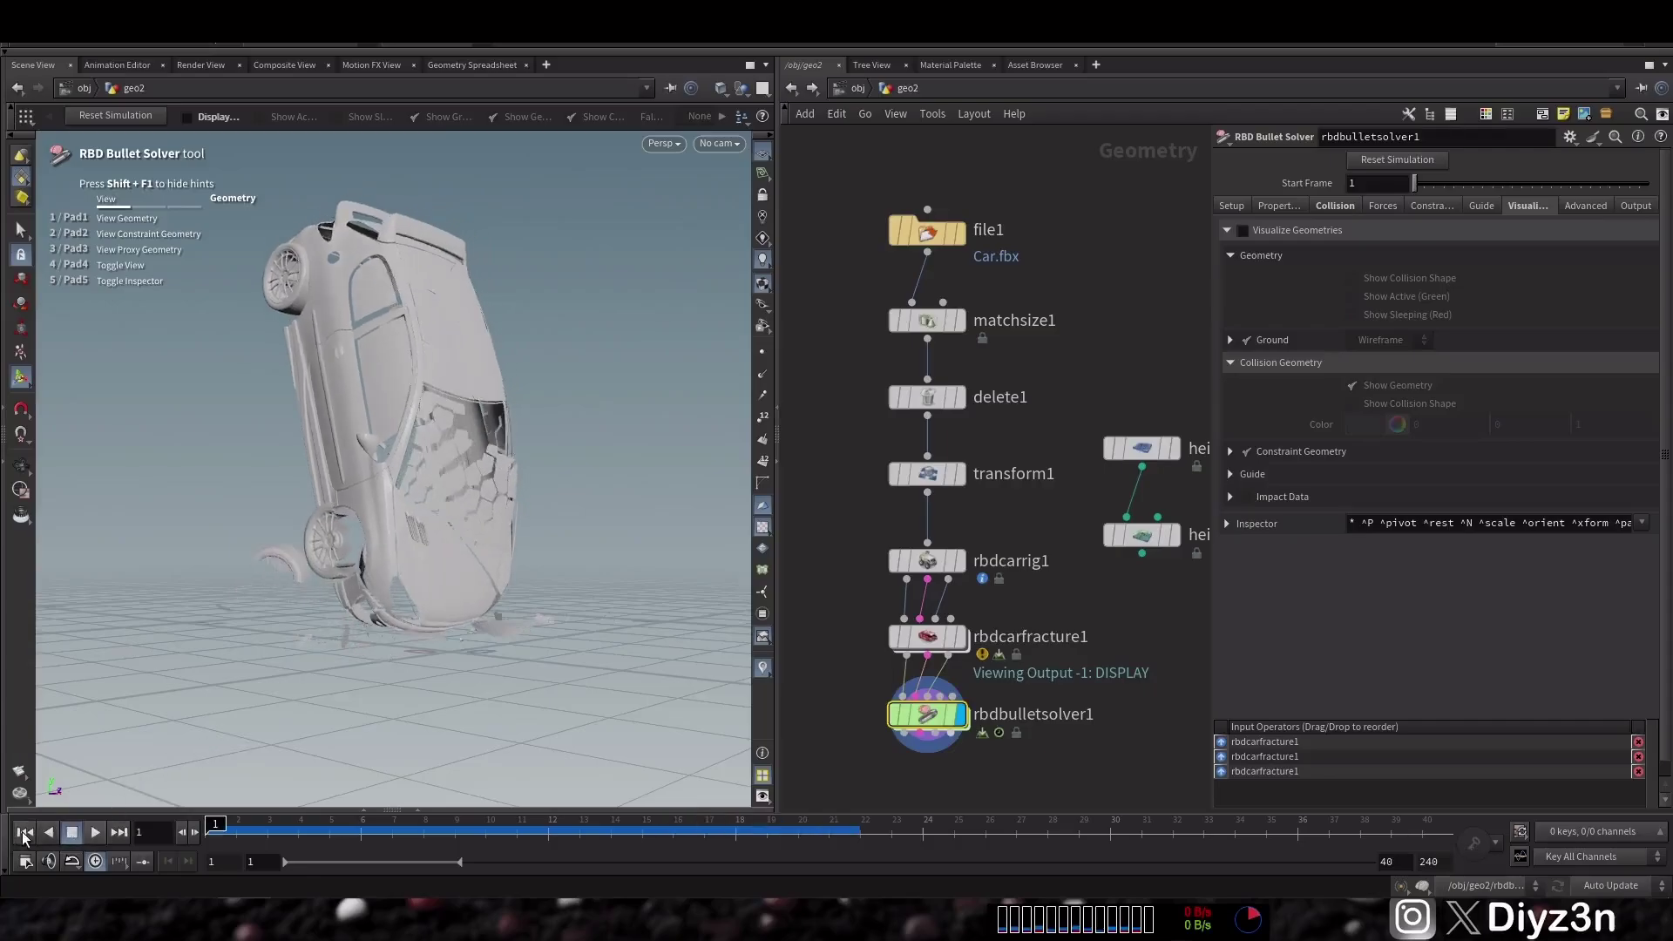
- Set the MyBody section's Fracture Density to 3 on rbdcarfracture1
{"action": "left_click", "coordinate": [903, 567]}
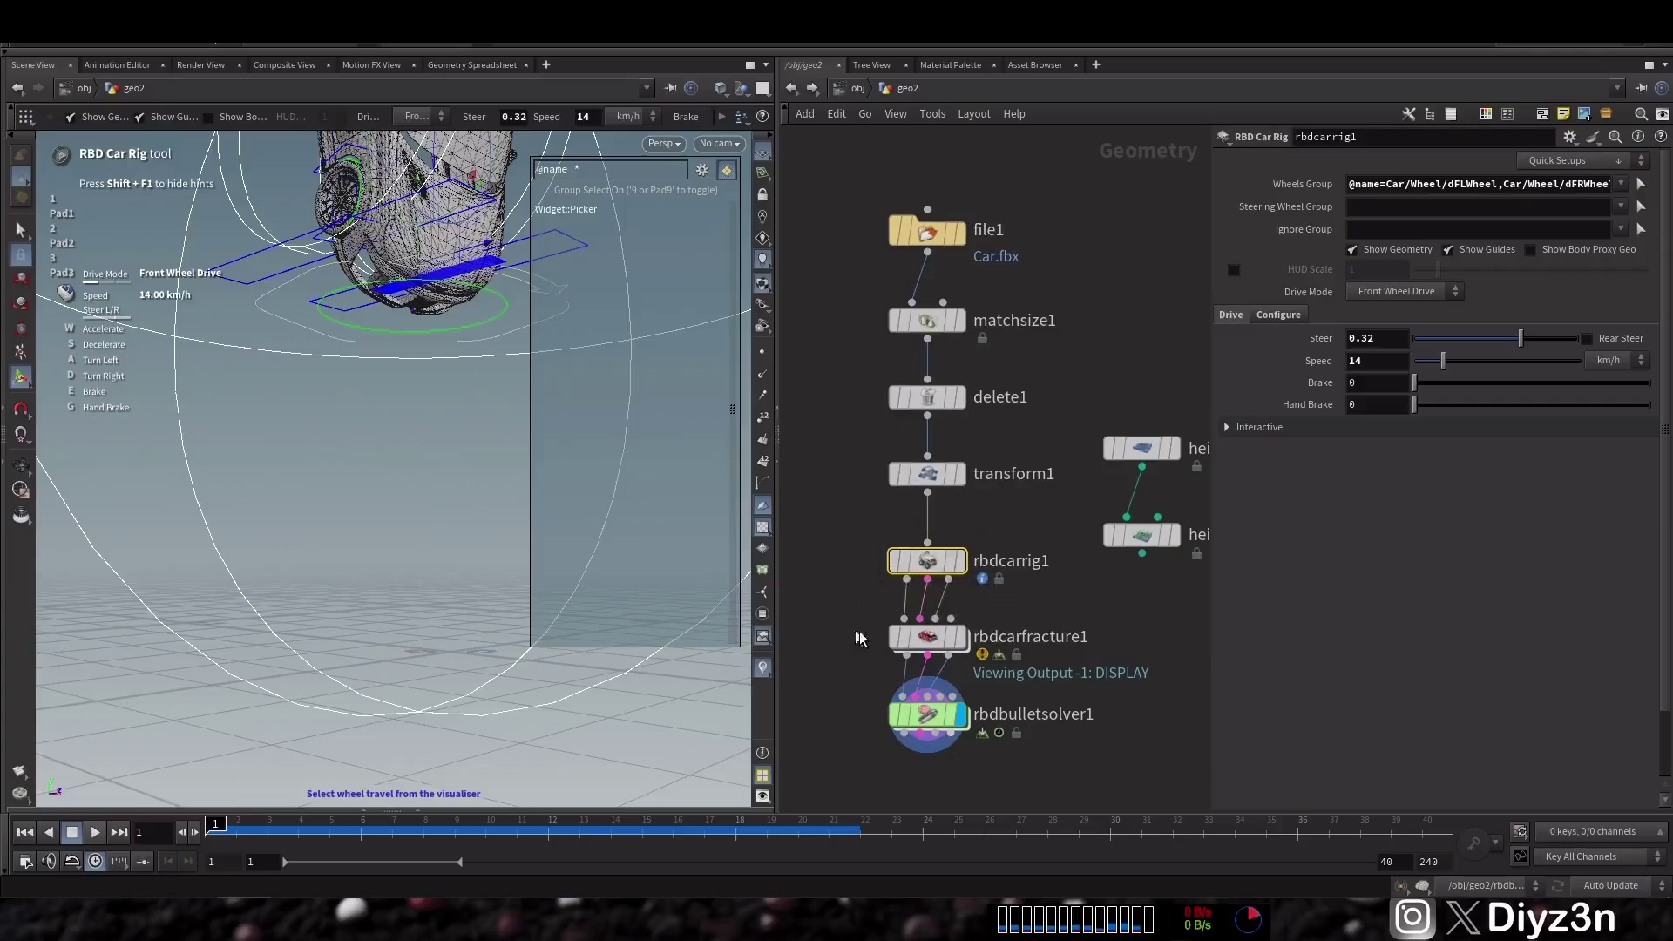
{"action": "left_click", "coordinate": [942, 643]}
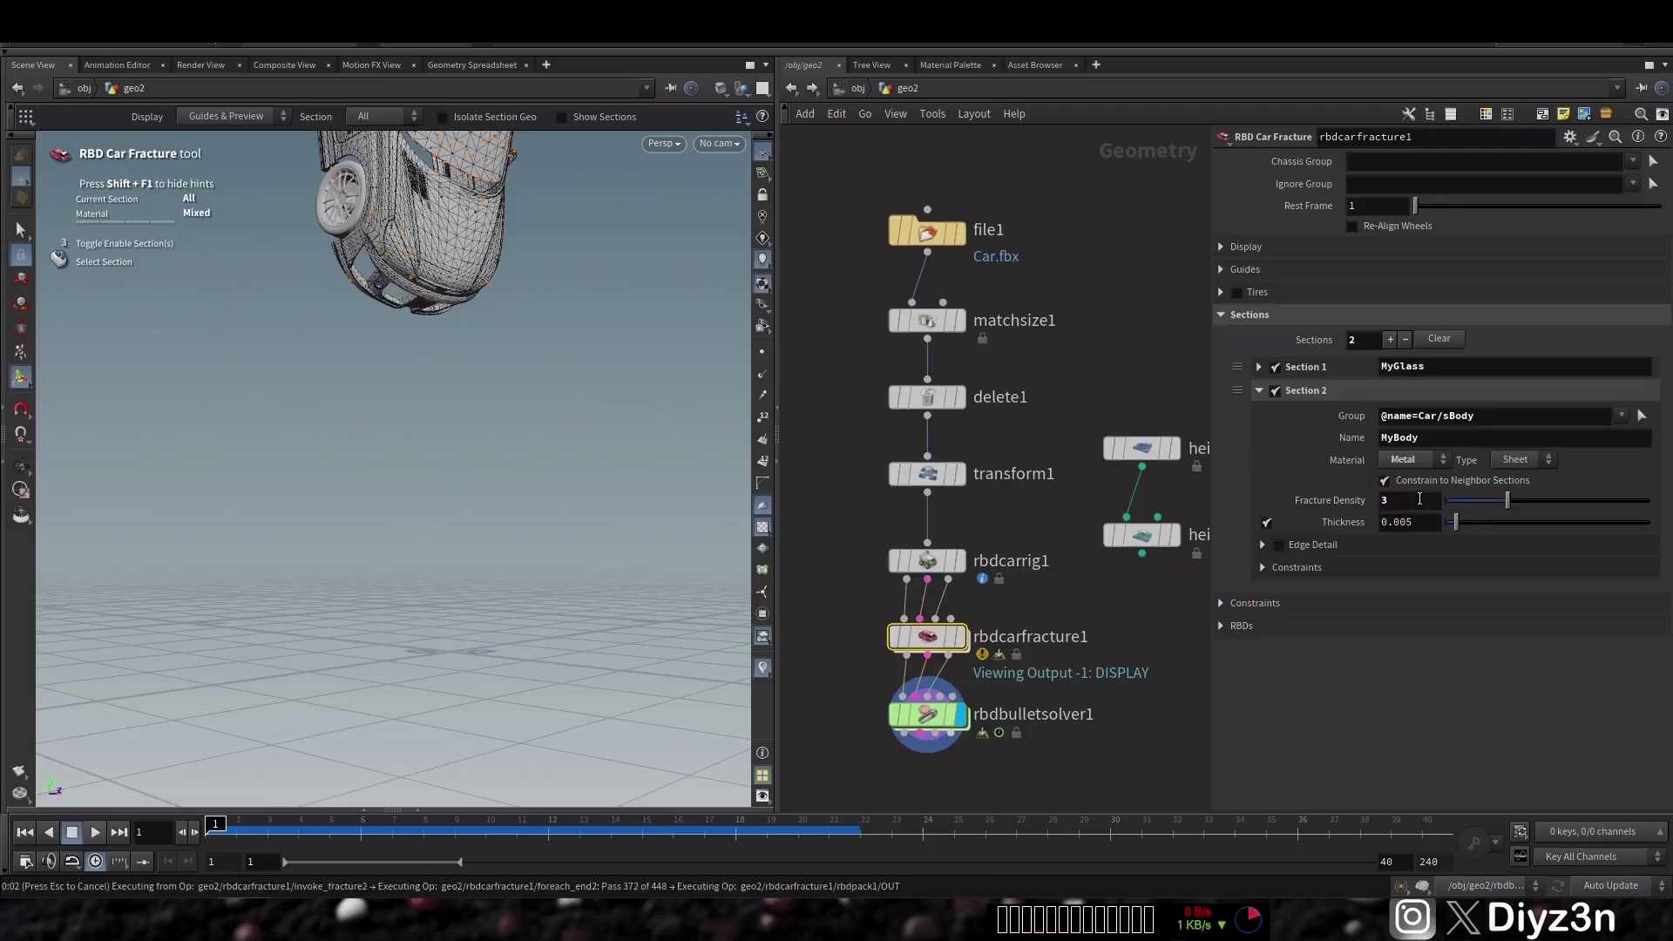
- Play the drop simulation to check the body fracture on impact, and return to the first frame
{"action": "left_click", "coordinate": [93, 834]}
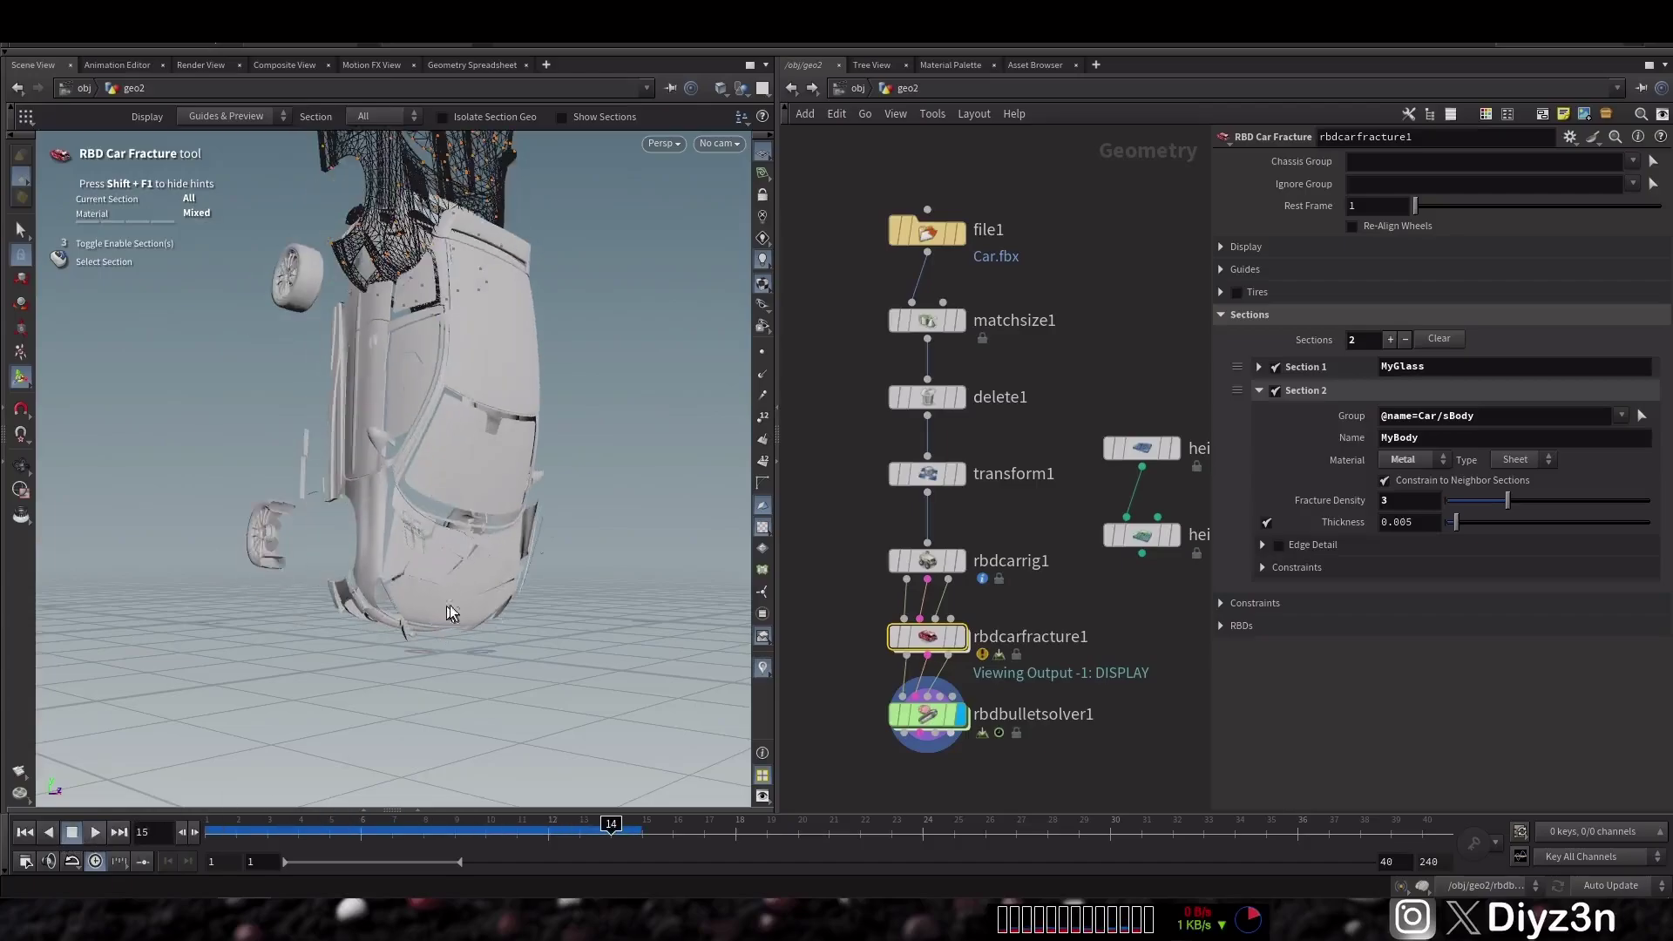
{"action": "left_click", "coordinate": [72, 832]}
{"action": "left_click", "coordinate": [24, 833]}
- Set the MyBody section's metal Type to Solid on rbdcarfracture1 and play the drop simulation through the impact
{"action": "left_click", "coordinate": [1521, 459]}
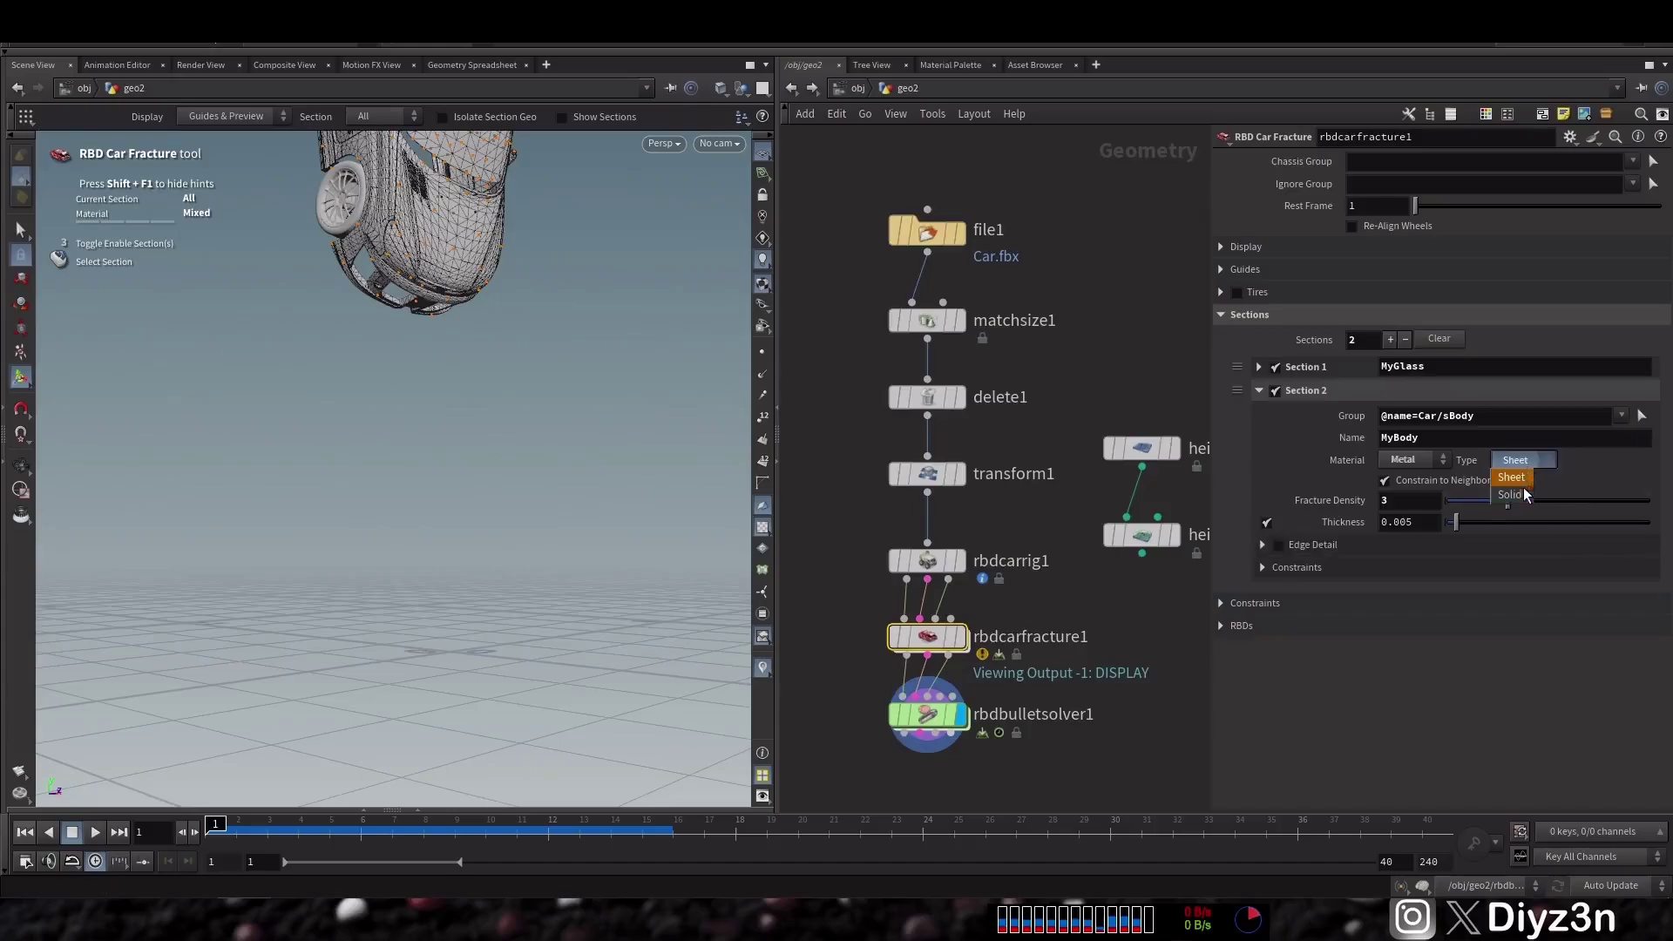
{"action": "left_click", "coordinate": [1514, 475]}
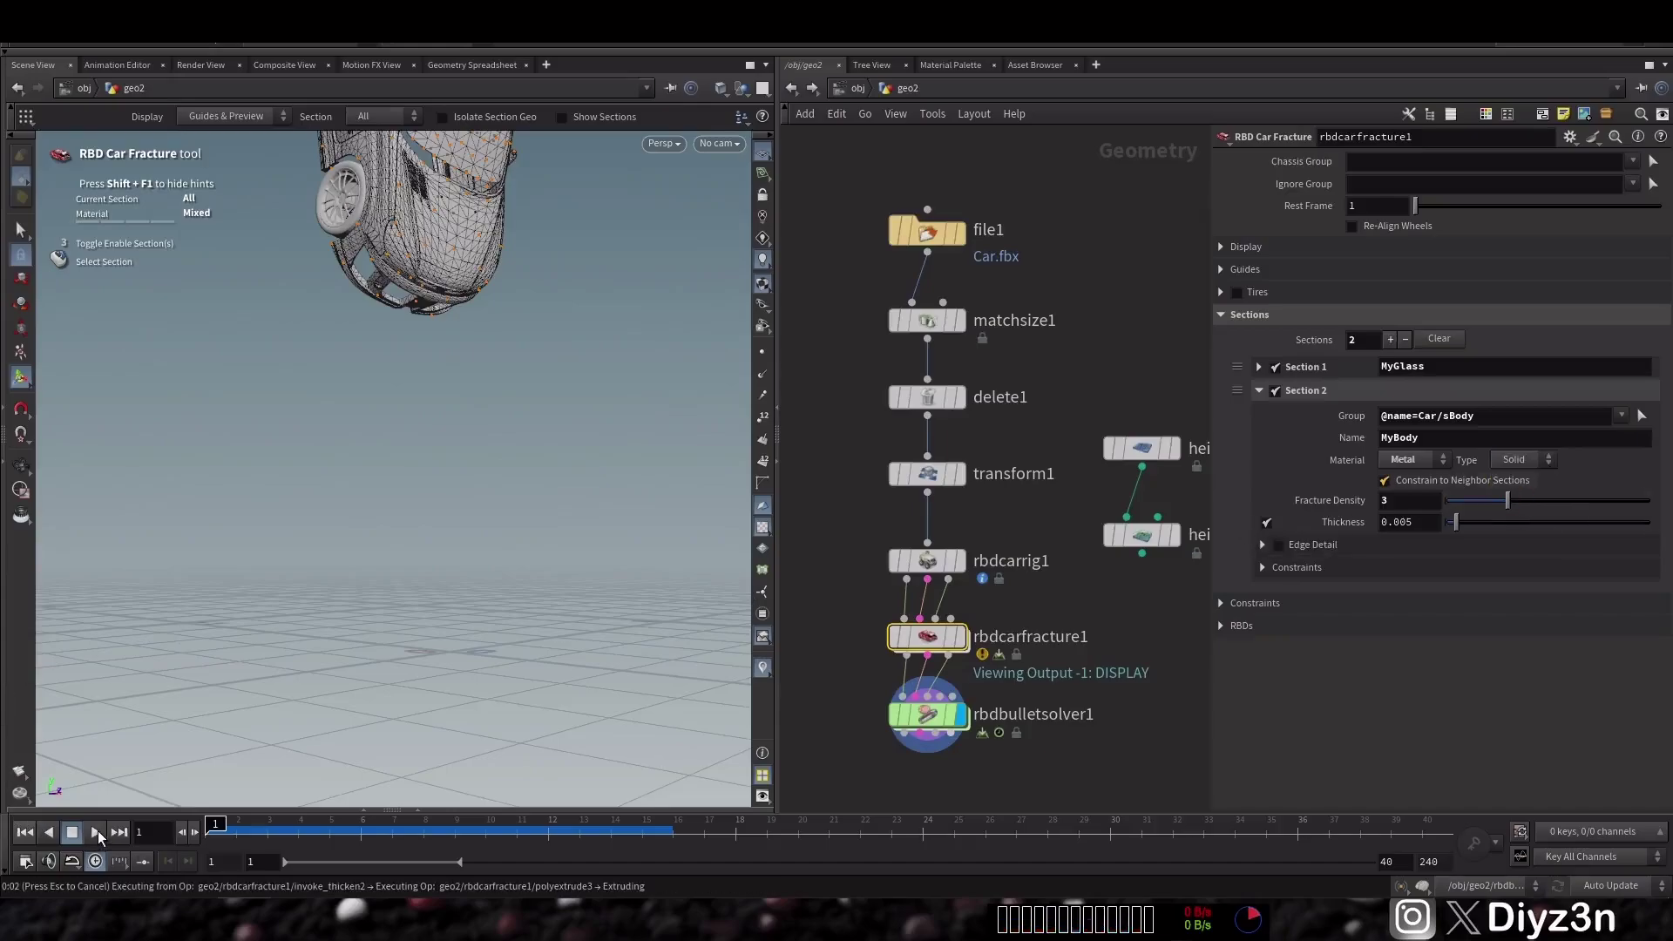
{"action": "left_click", "coordinate": [98, 832]}
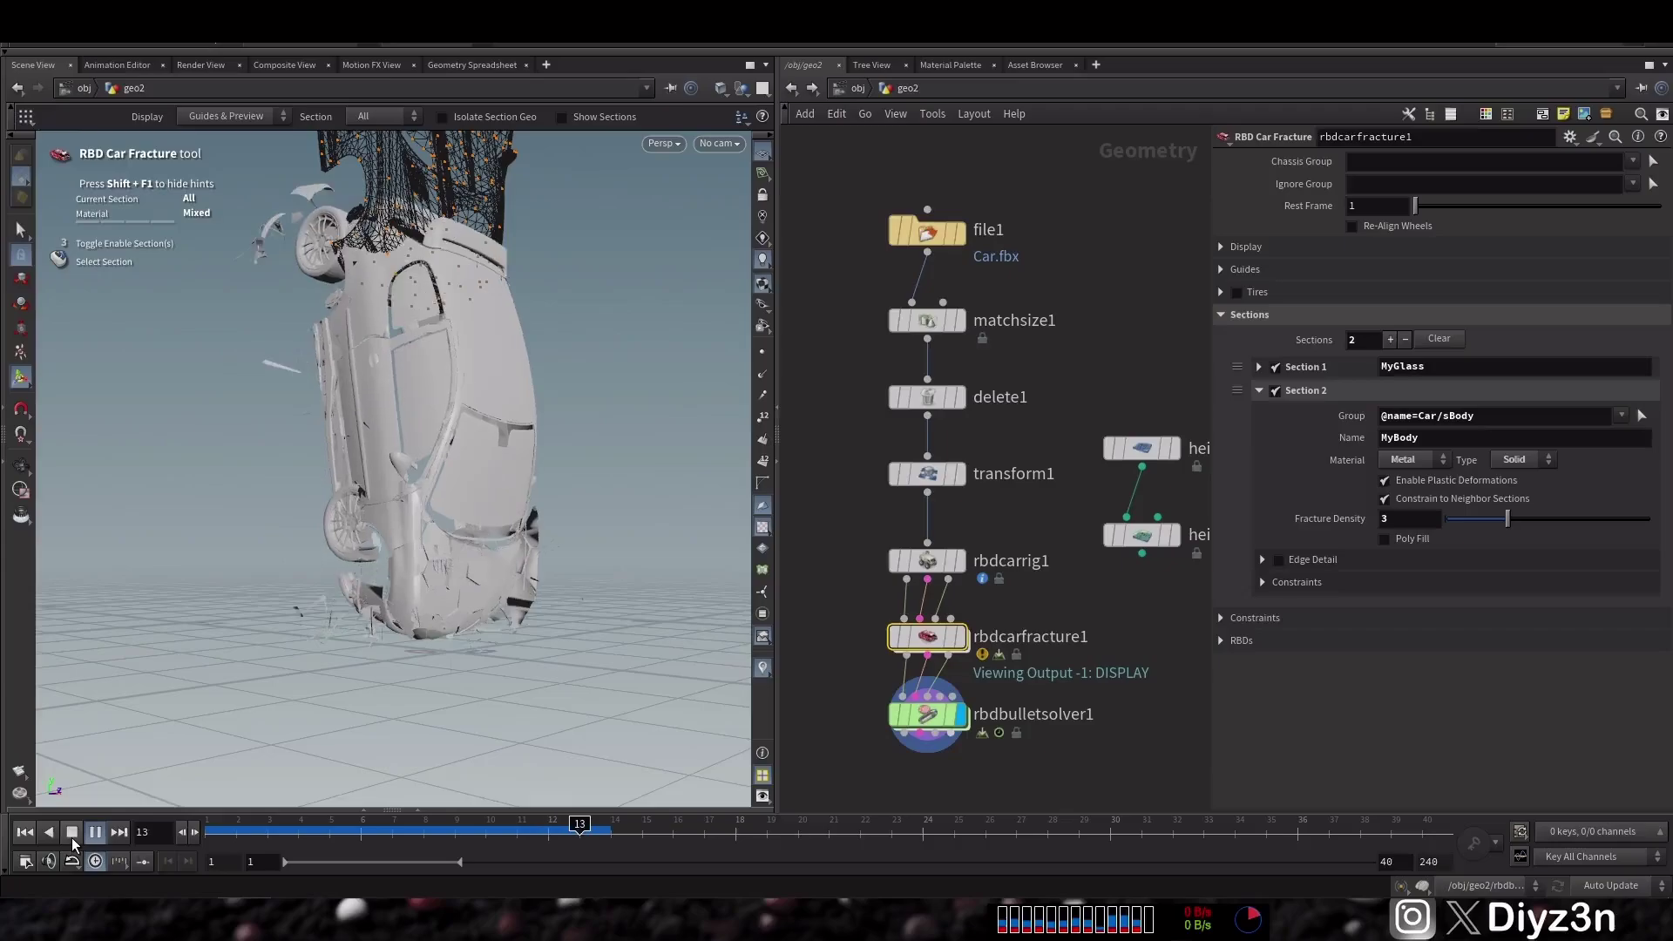
{"action": "left_click", "coordinate": [71, 832]}
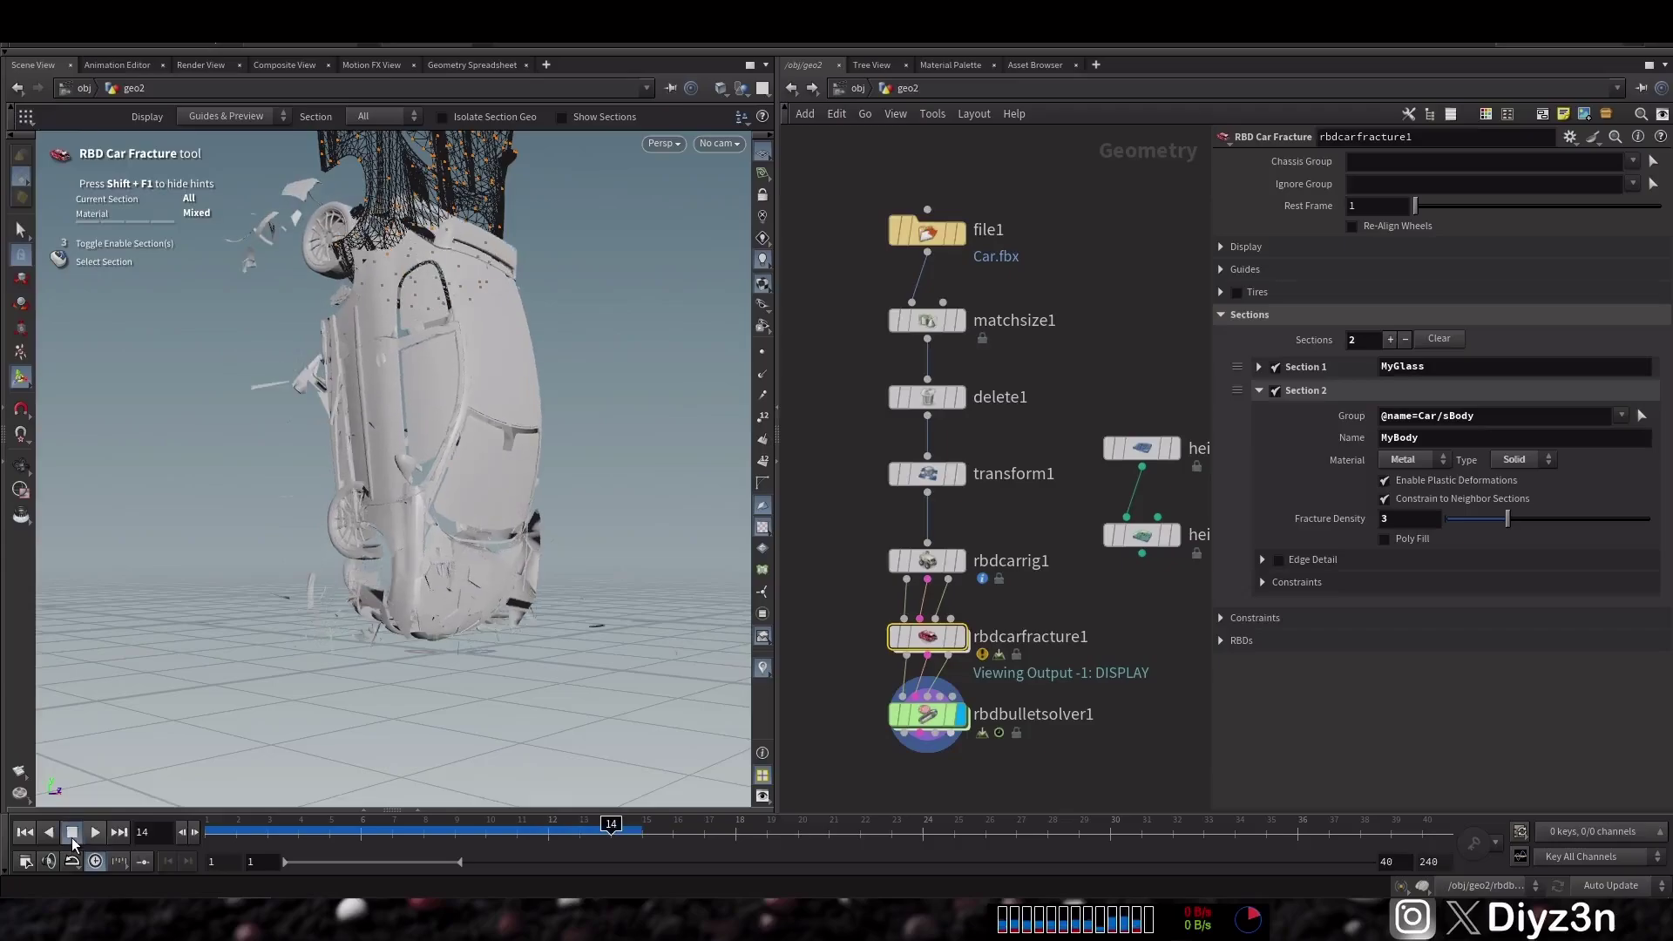
- Turn off Enable Plastic Deformations for MyBody, set its constraint Strength Scale to 0.5, and run the drop simulation before returning to the first frame
{"action": "left_click", "coordinate": [1442, 479]}
{"action": "key", "text": "ctrl+Up"}
{"action": "left_click", "coordinate": [1325, 582]}
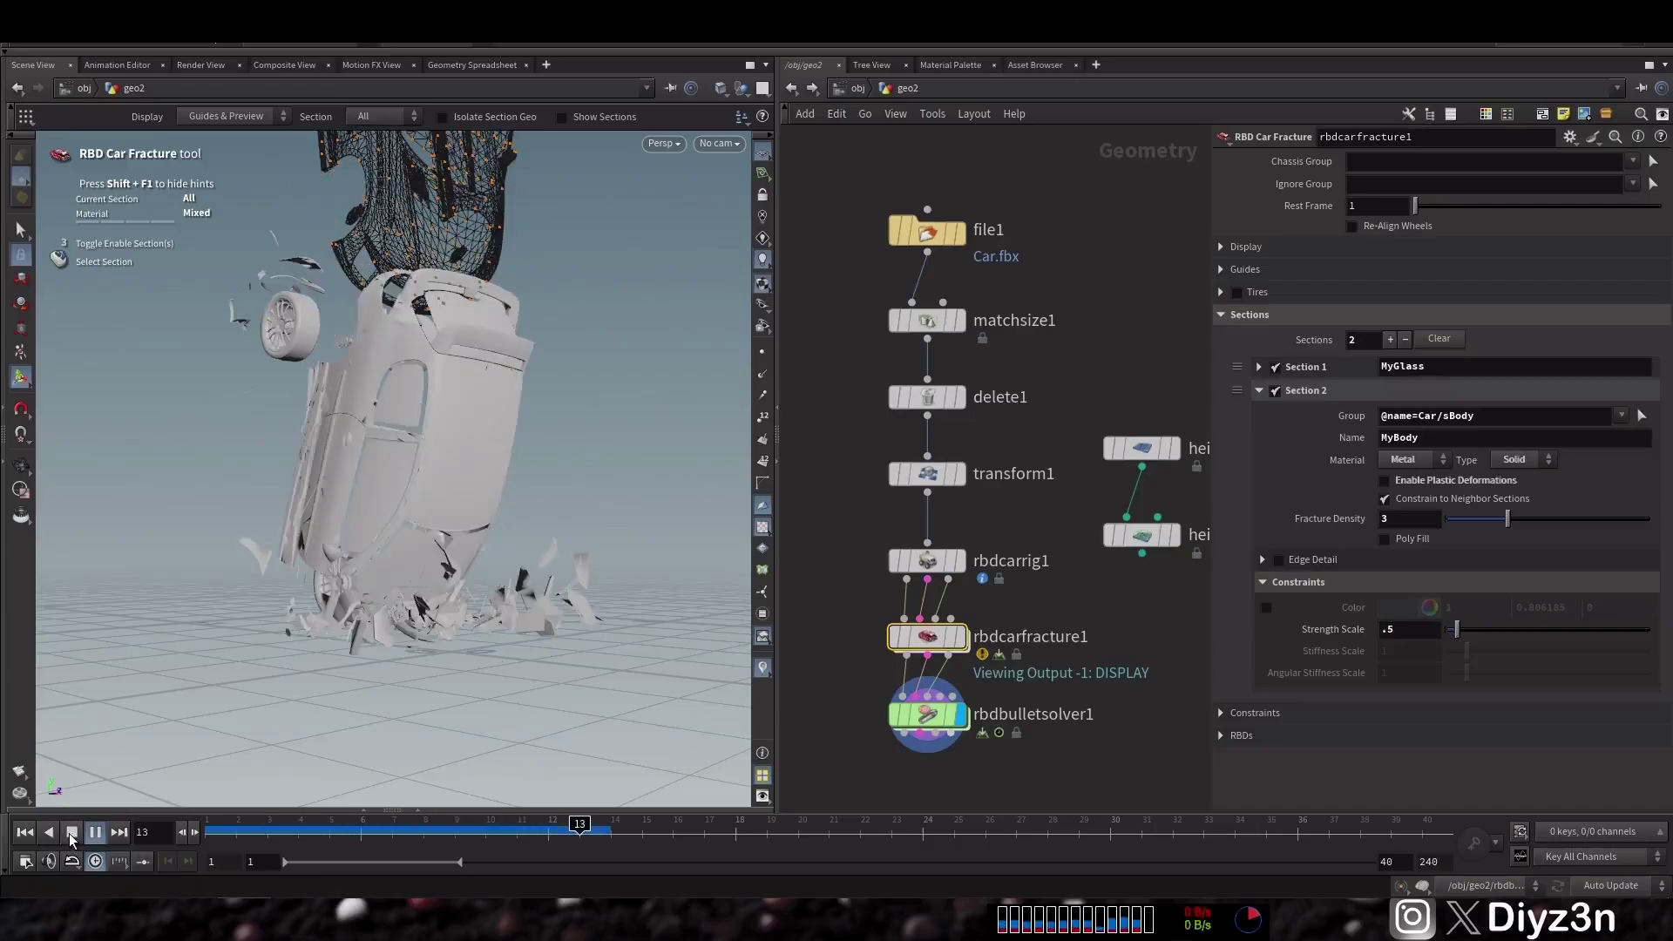
{"action": "left_click", "coordinate": [71, 832]}
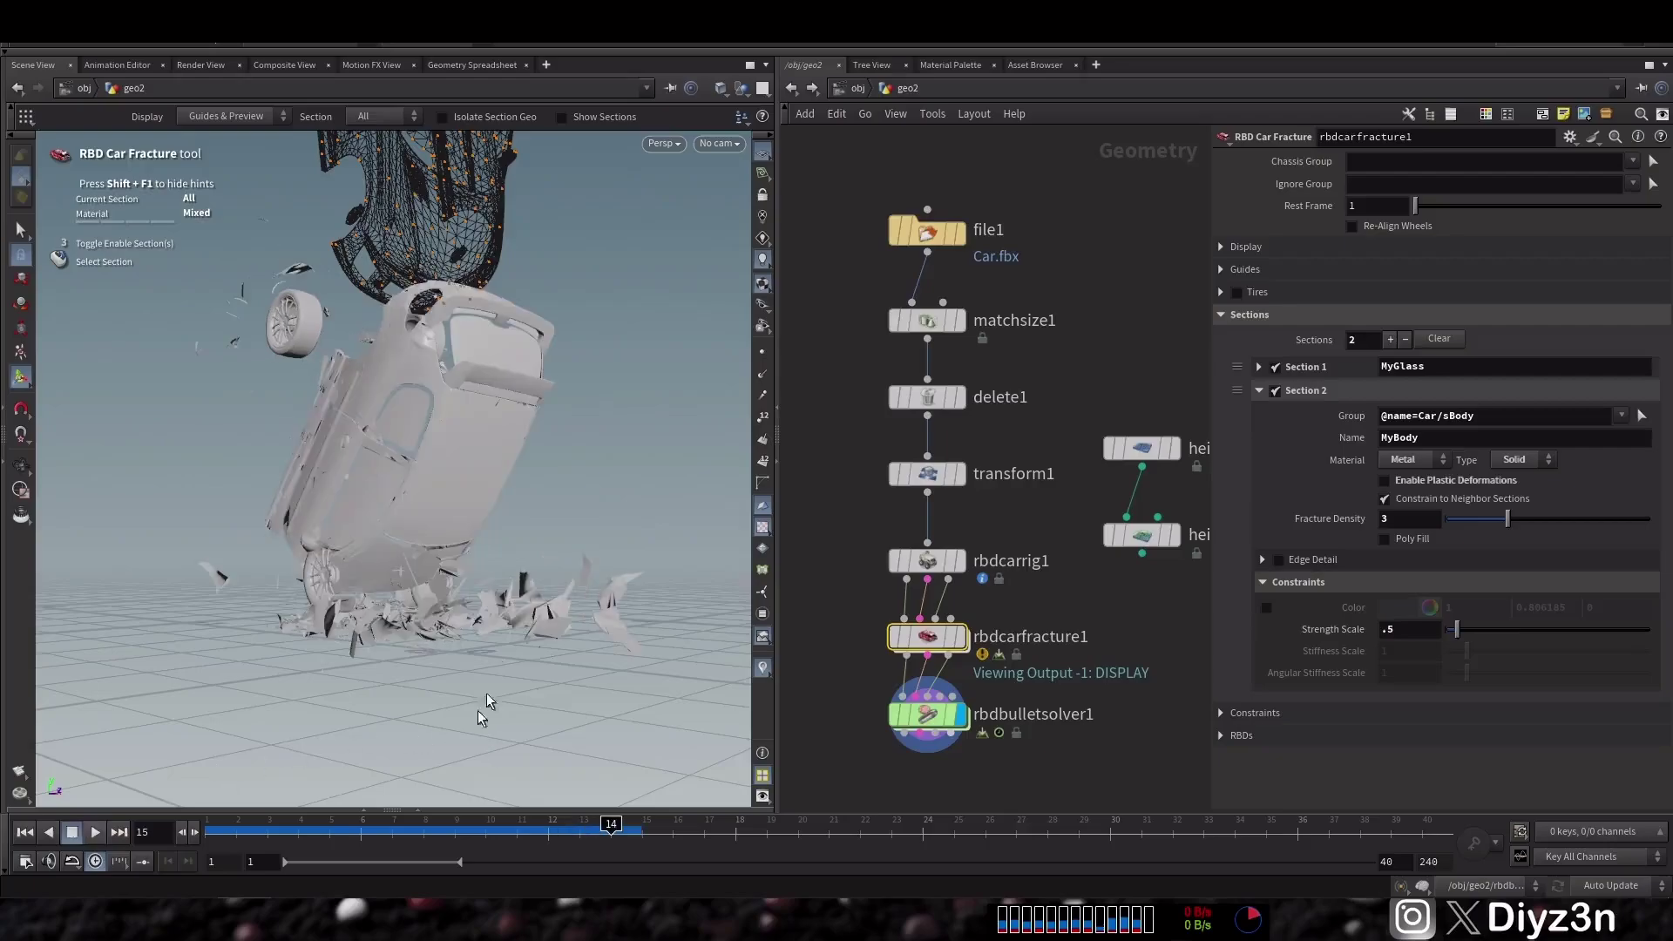
{"action": "left_click", "coordinate": [21, 465]}
{"action": "left_click", "coordinate": [23, 832]}
- Switch the MyBody section's Type back to Sheet and play the drop simulation
{"action": "left_click", "coordinate": [1523, 459]}
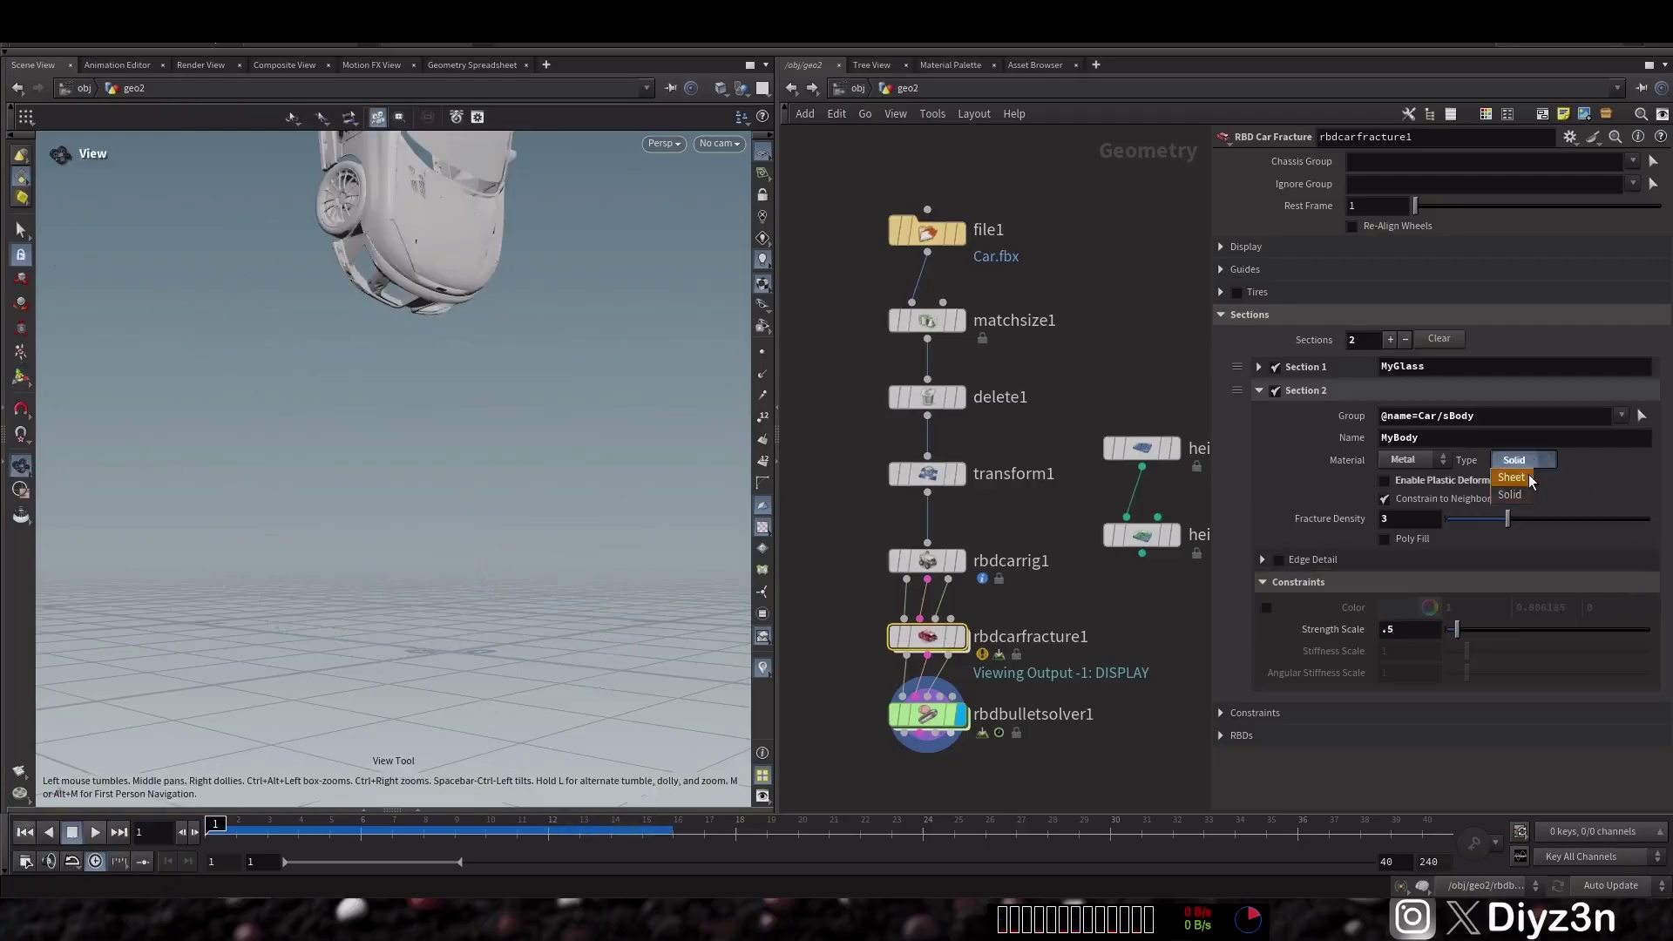
{"action": "left_click", "coordinate": [1529, 480]}
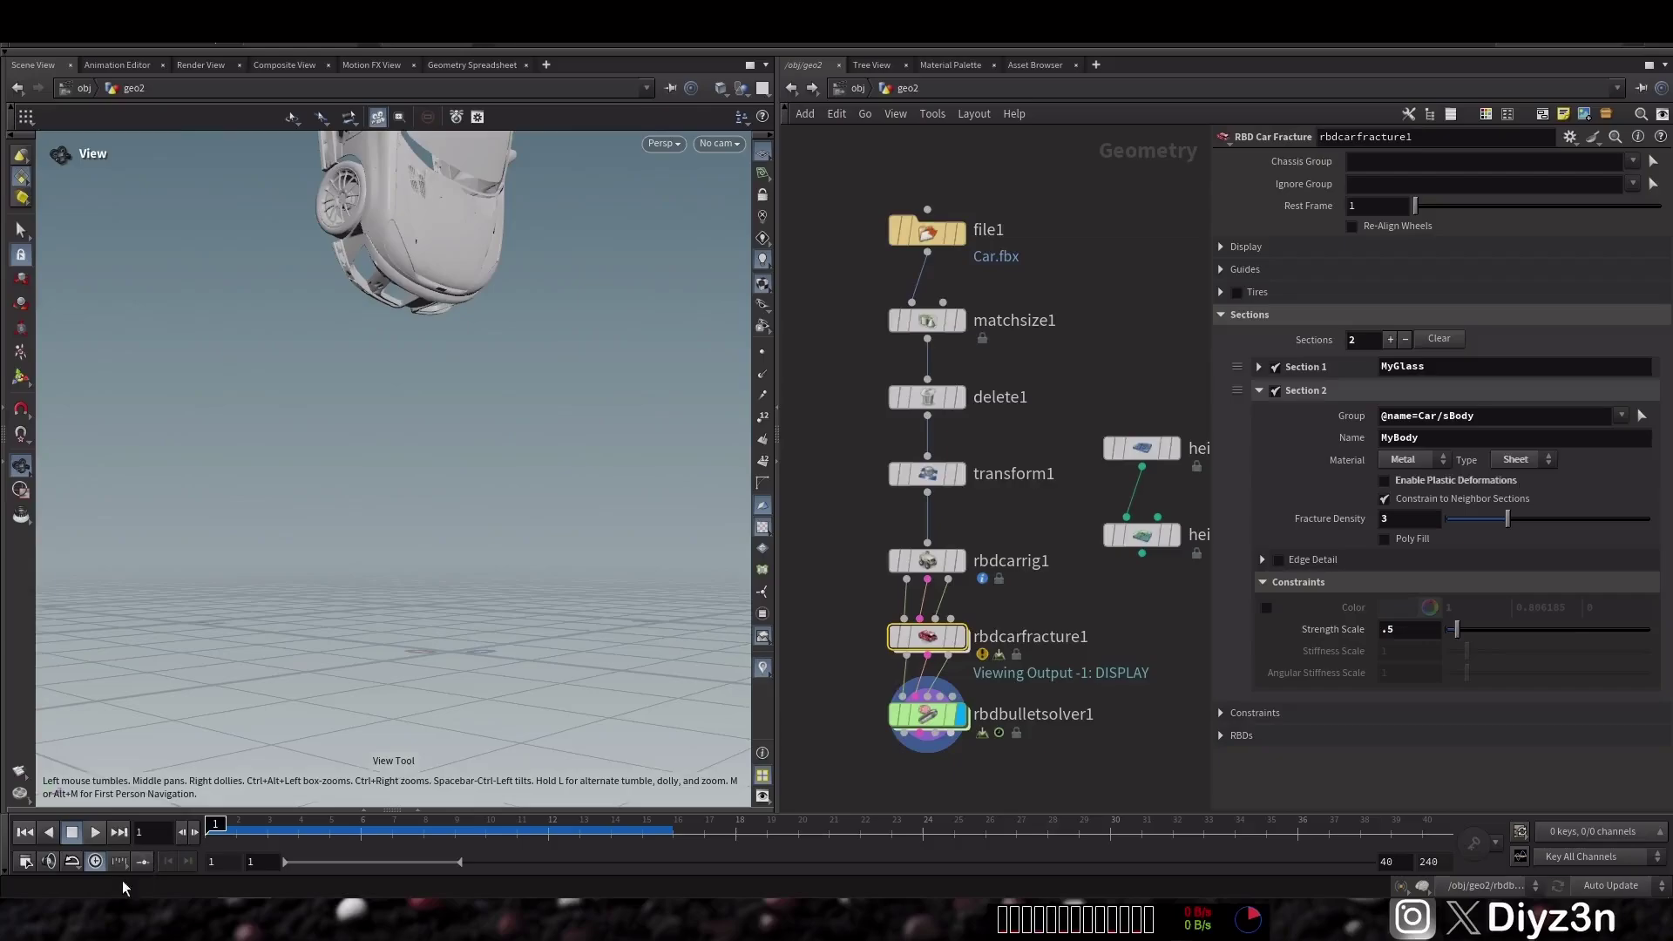
{"action": "left_click", "coordinate": [96, 832]}
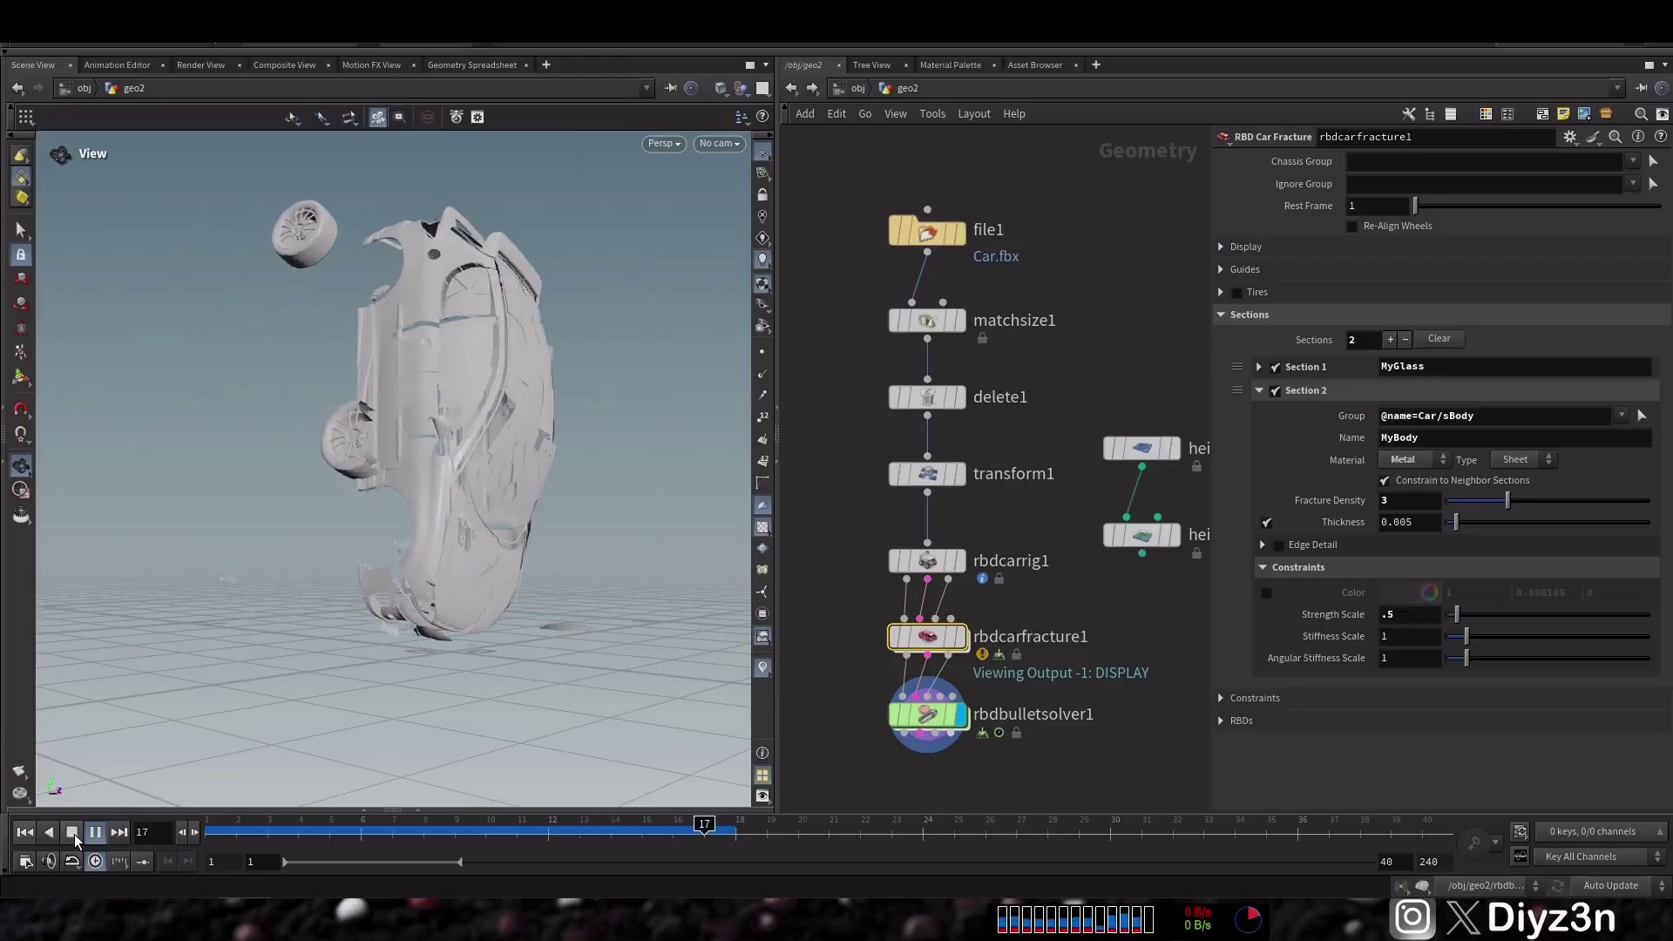
{"action": "left_click", "coordinate": [72, 833]}
- Set the MyBody section to Solid with Enable Plastic Deformations and Poly Fill on, and test the drop simulation
{"action": "left_click", "coordinate": [1518, 460]}
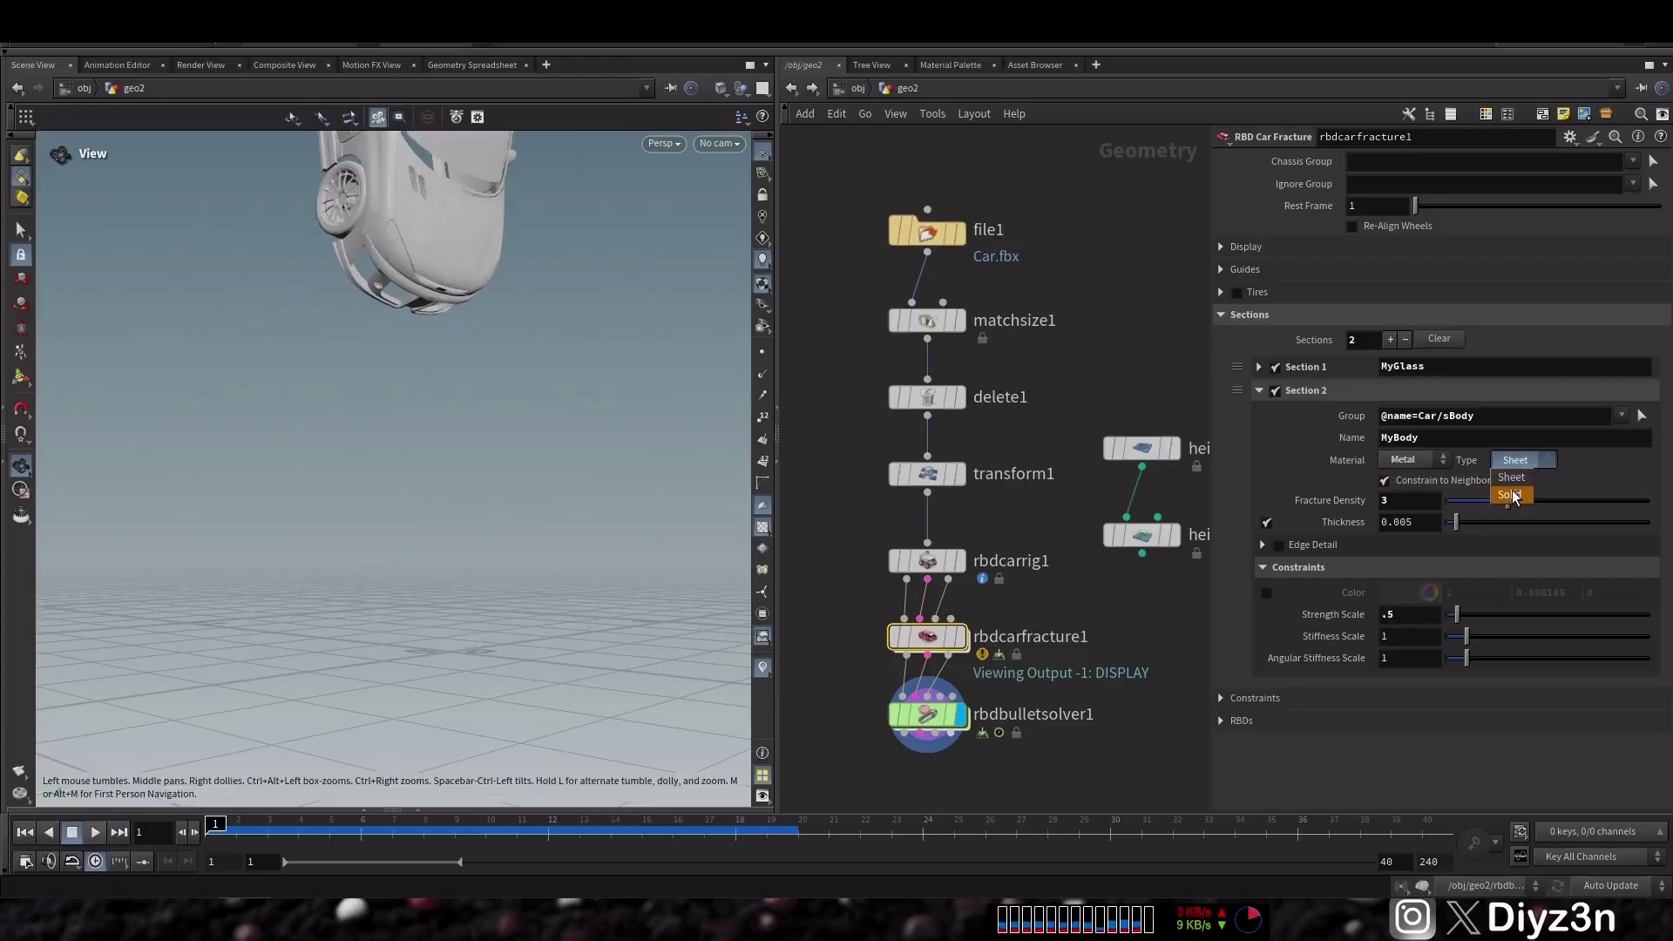
{"action": "left_click", "coordinate": [1510, 495]}
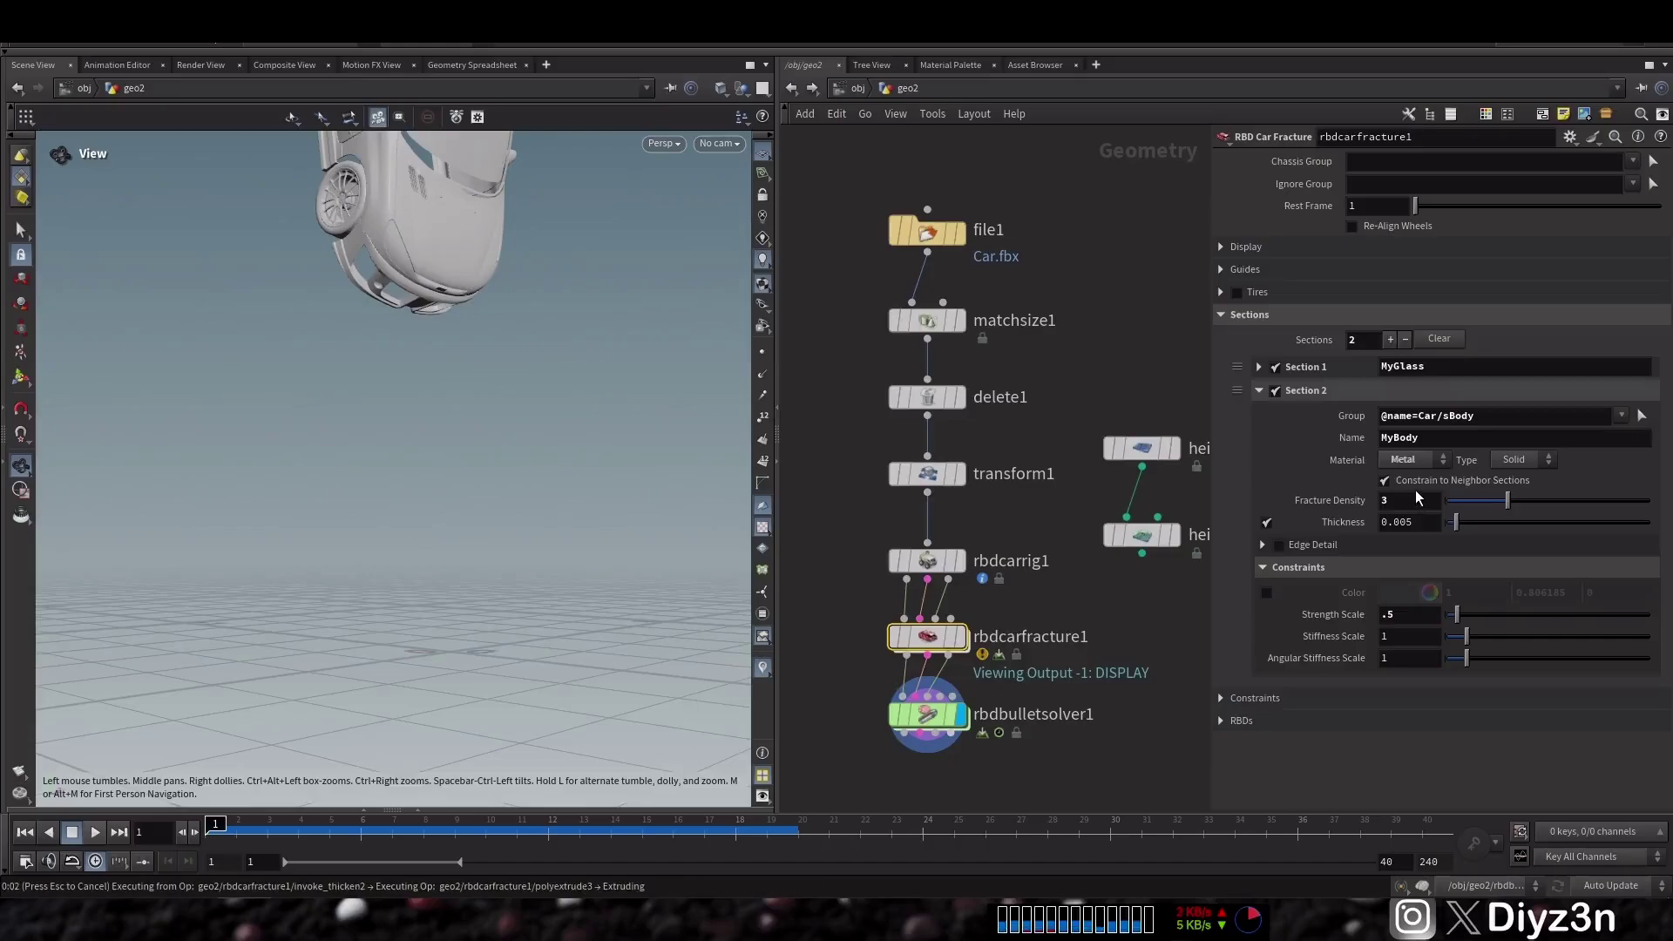
{"action": "left_click", "coordinate": [1424, 485]}
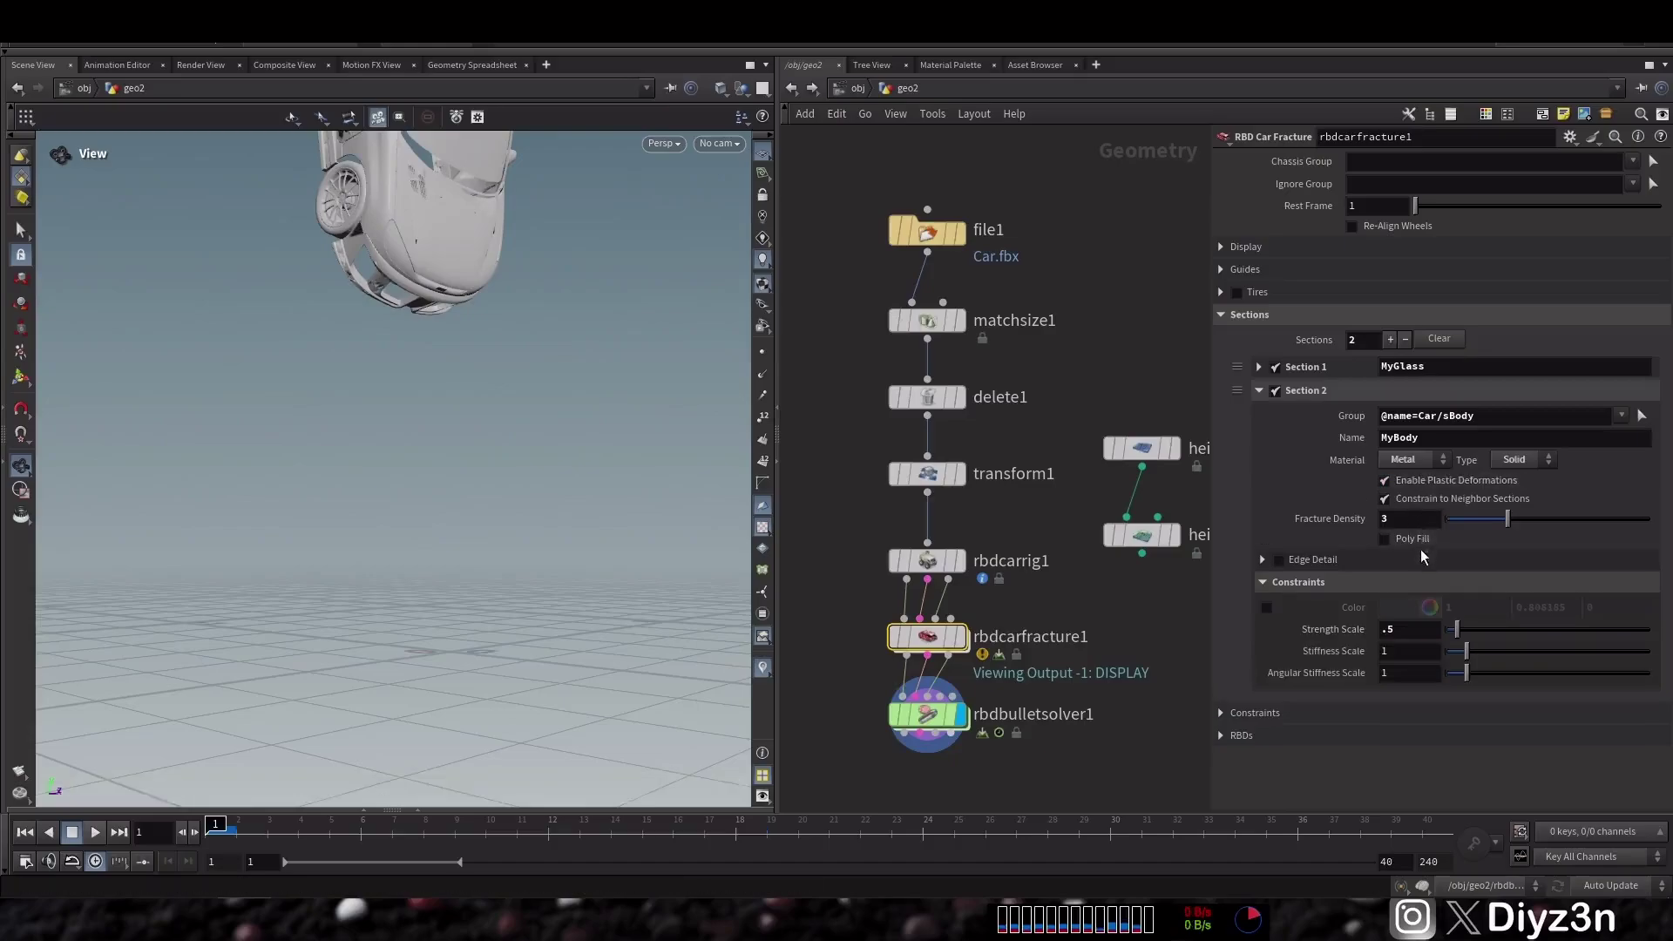
{"action": "left_click", "coordinate": [1421, 539]}
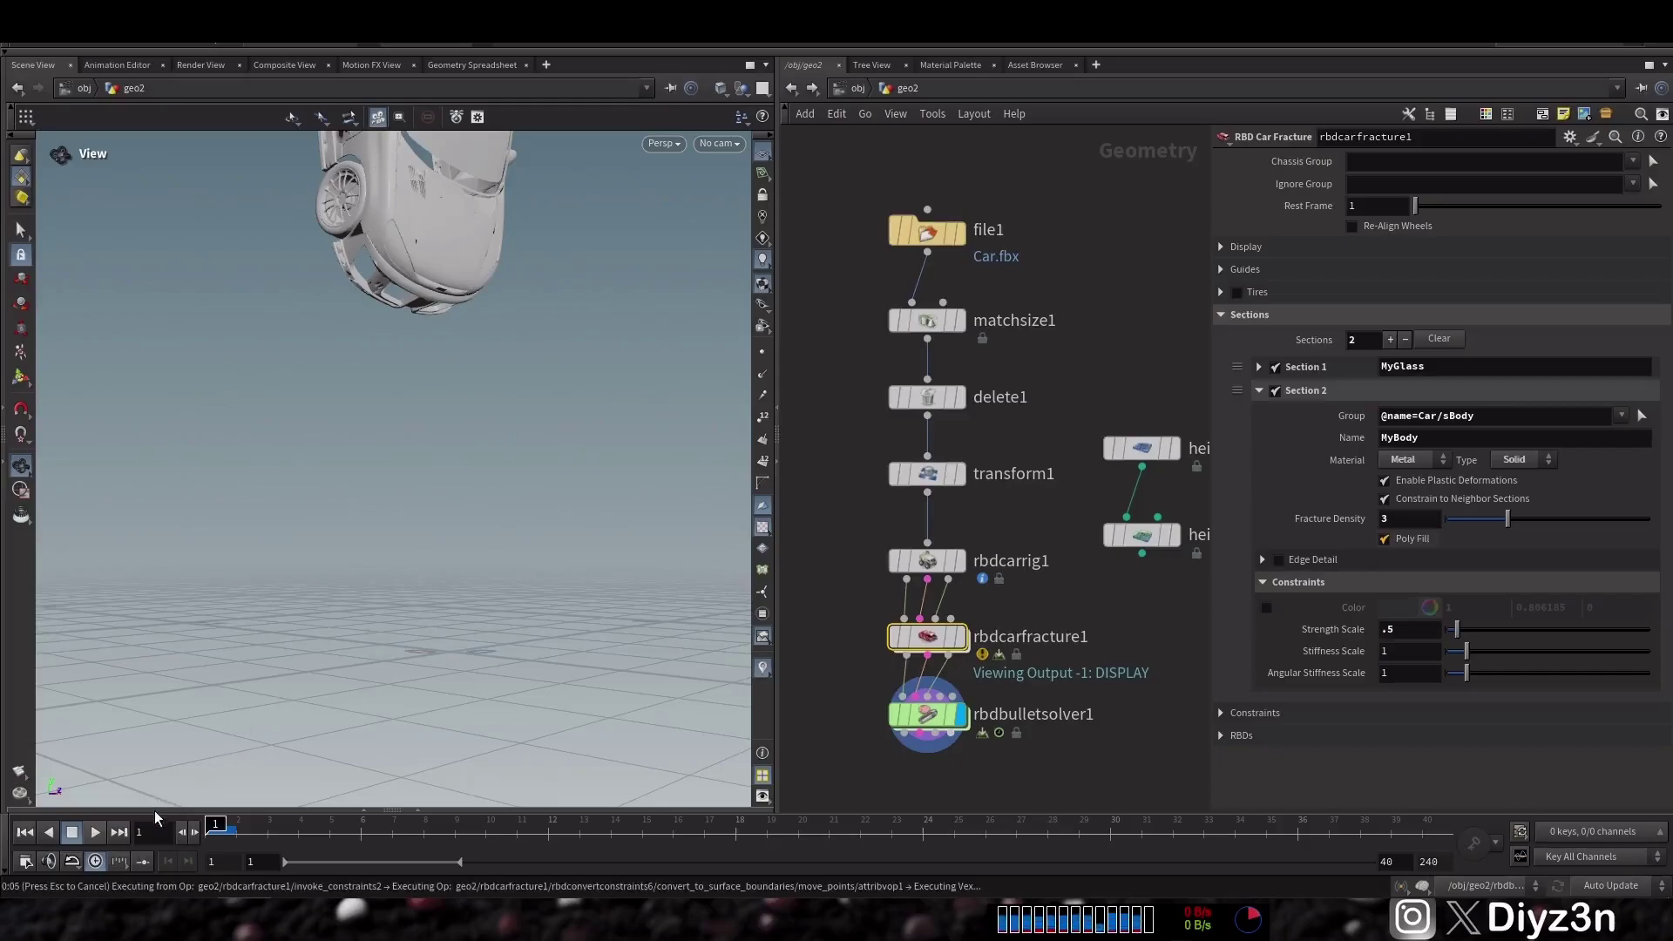
{"action": "left_click", "coordinate": [90, 836]}
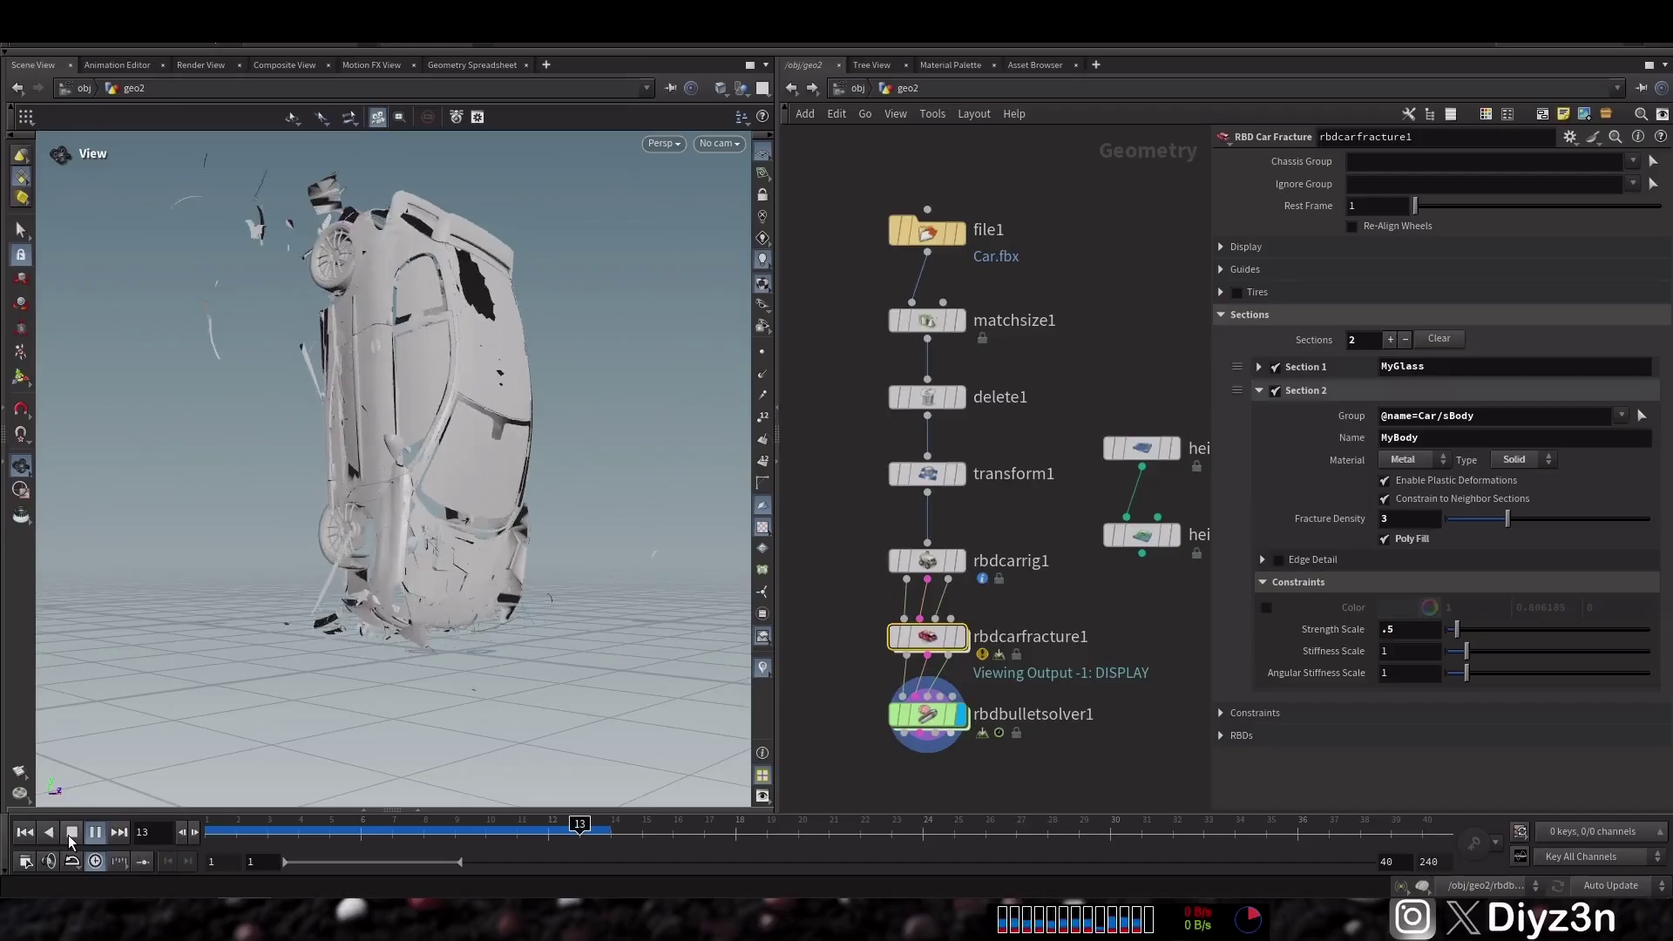
{"action": "left_click", "coordinate": [68, 835]}
{"action": "left_click", "coordinate": [34, 833]}
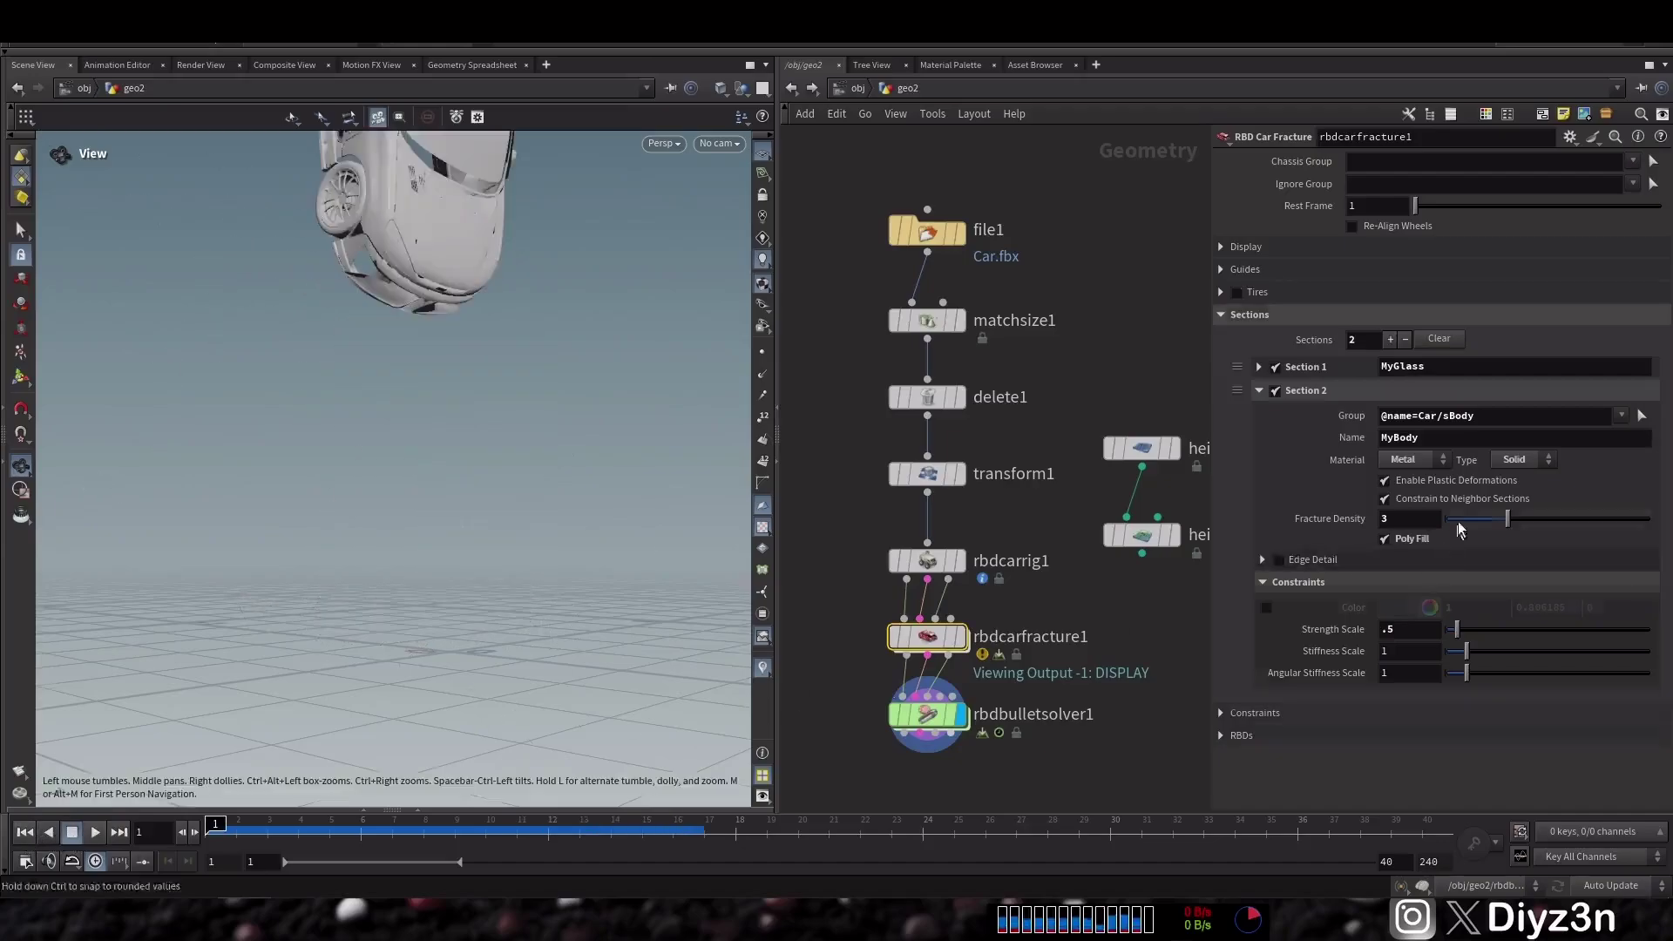
- Enable Bullet World Scale on rbdbulletsolver1, set it to 10, and play the drop simulation
{"action": "left_click", "coordinate": [927, 715]}
{"action": "left_click", "coordinate": [1234, 255]}
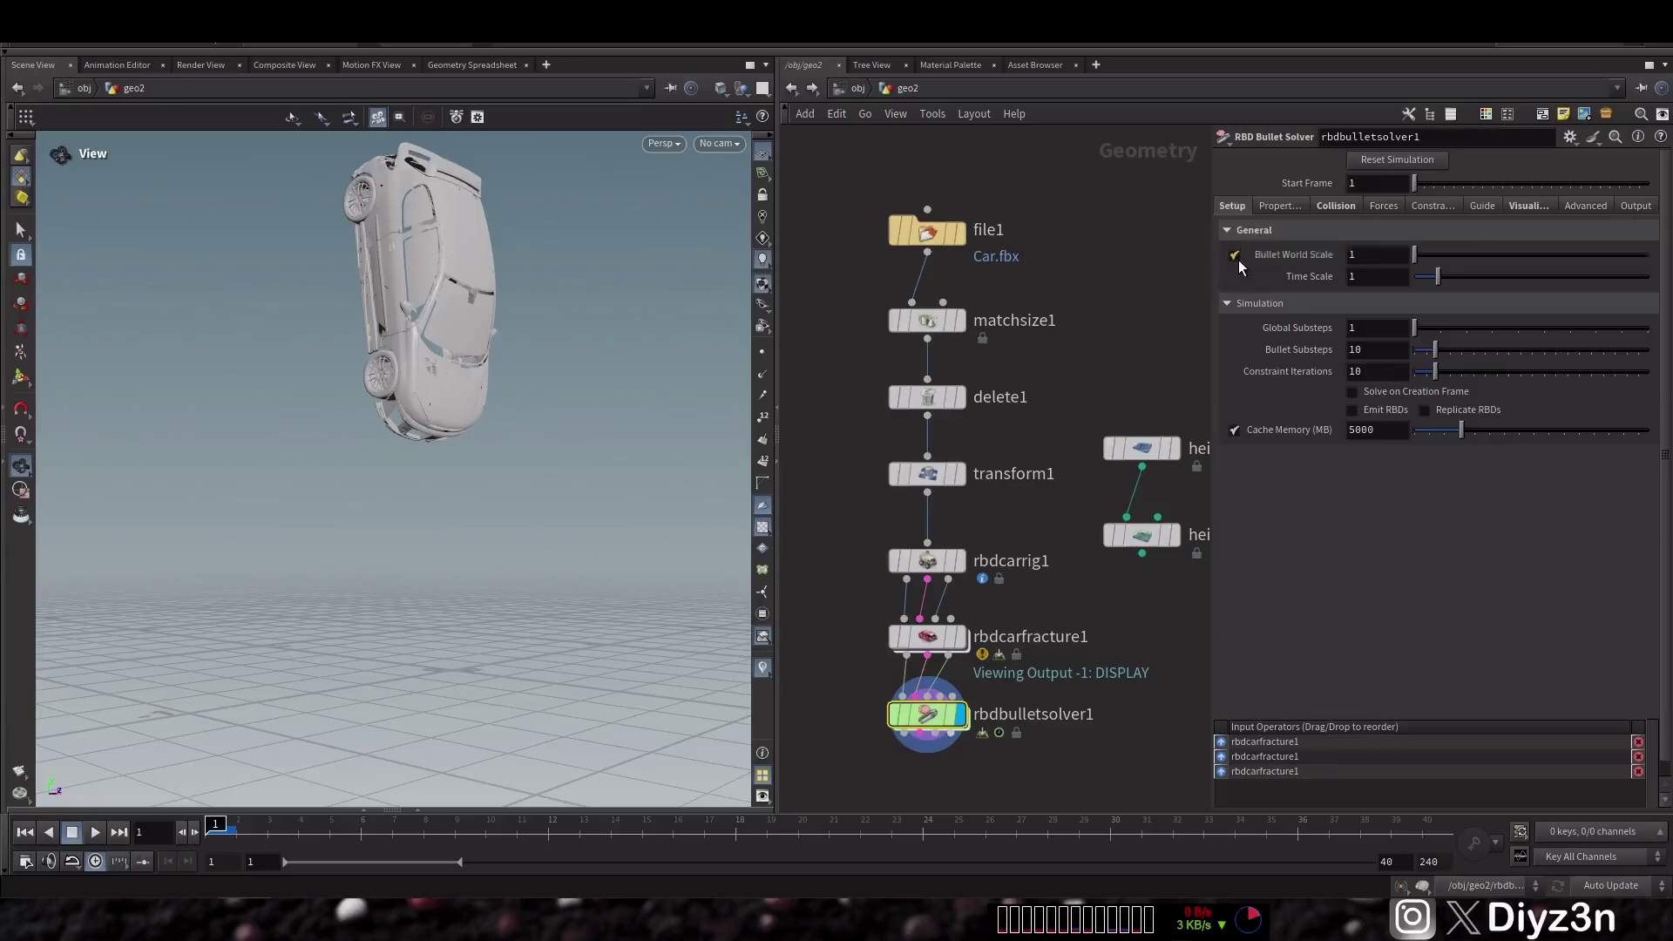
{"action": "left_click", "coordinate": [1374, 255]}
{"action": "type", "text": "0"}
{"action": "key", "text": "Return"}
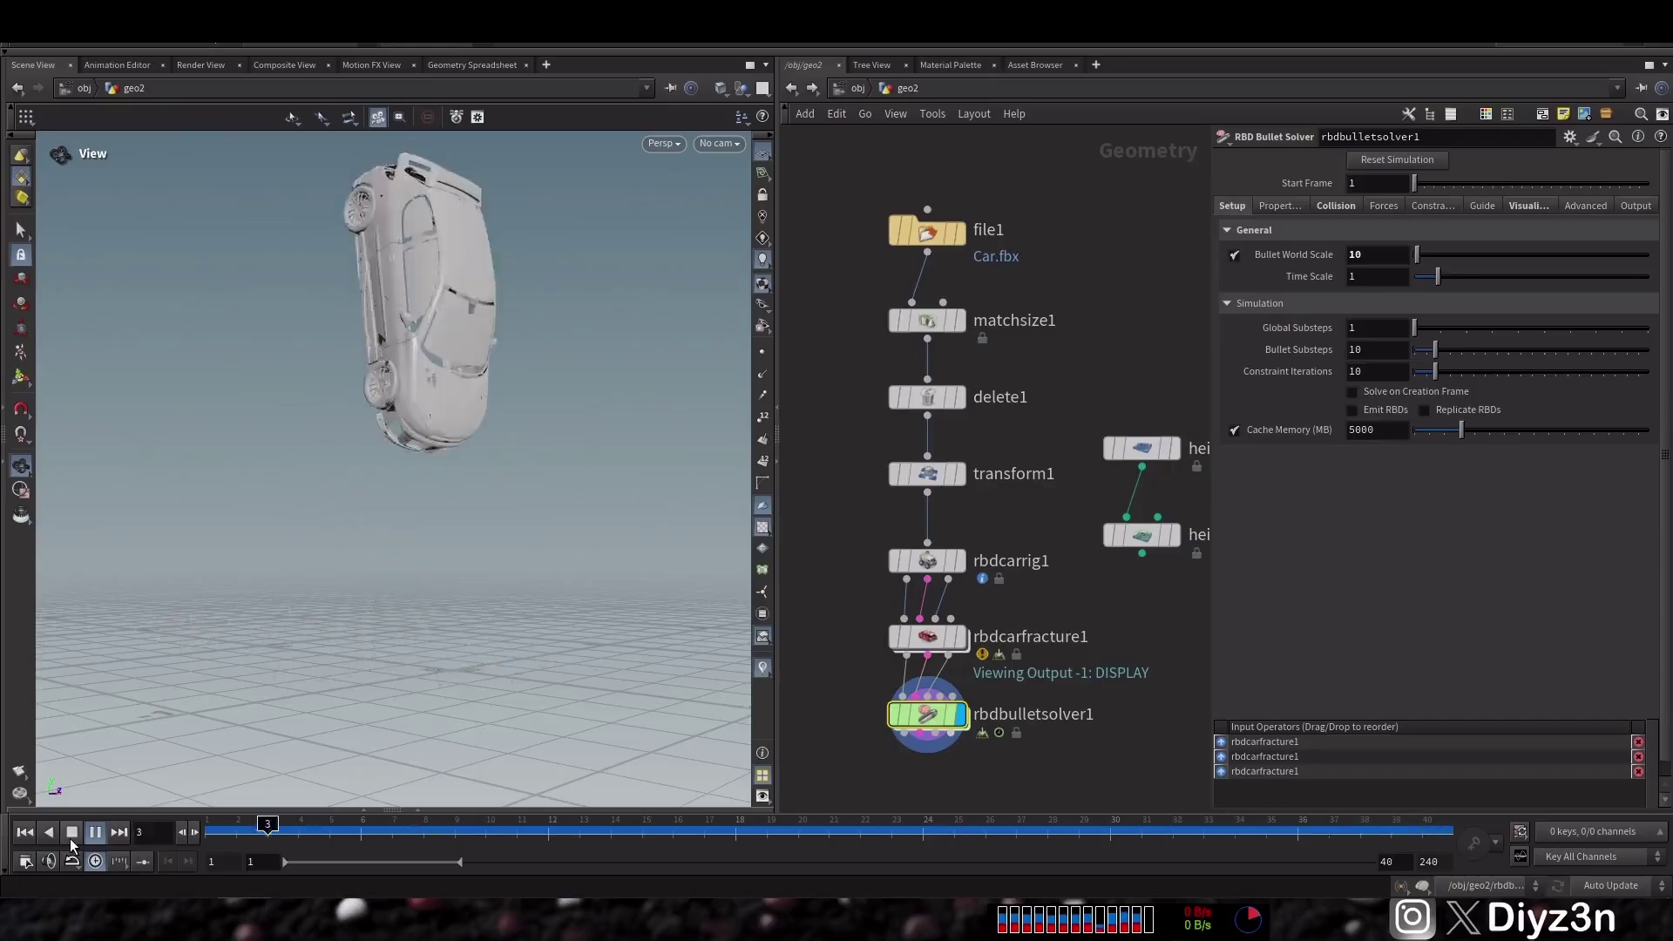
{"action": "left_click", "coordinate": [72, 833]}
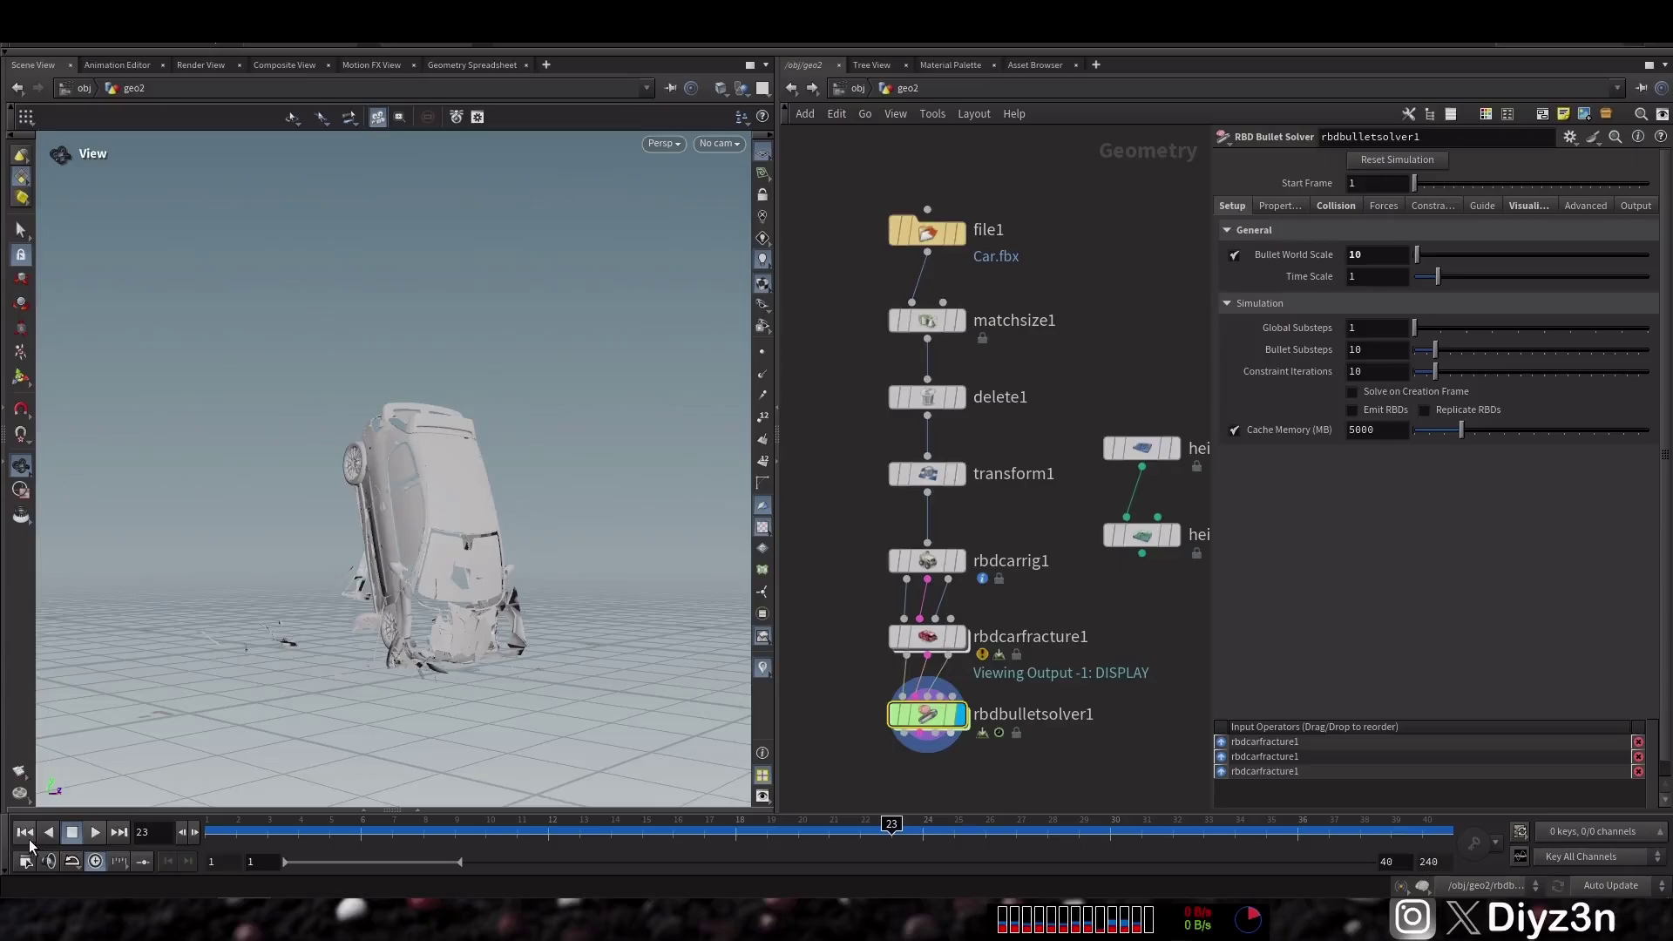
- Set rbdbulletsolver1's Bullet World Scale to 50 and replay the drop simulation from the first frame
{"action": "left_click", "coordinate": [25, 832]}
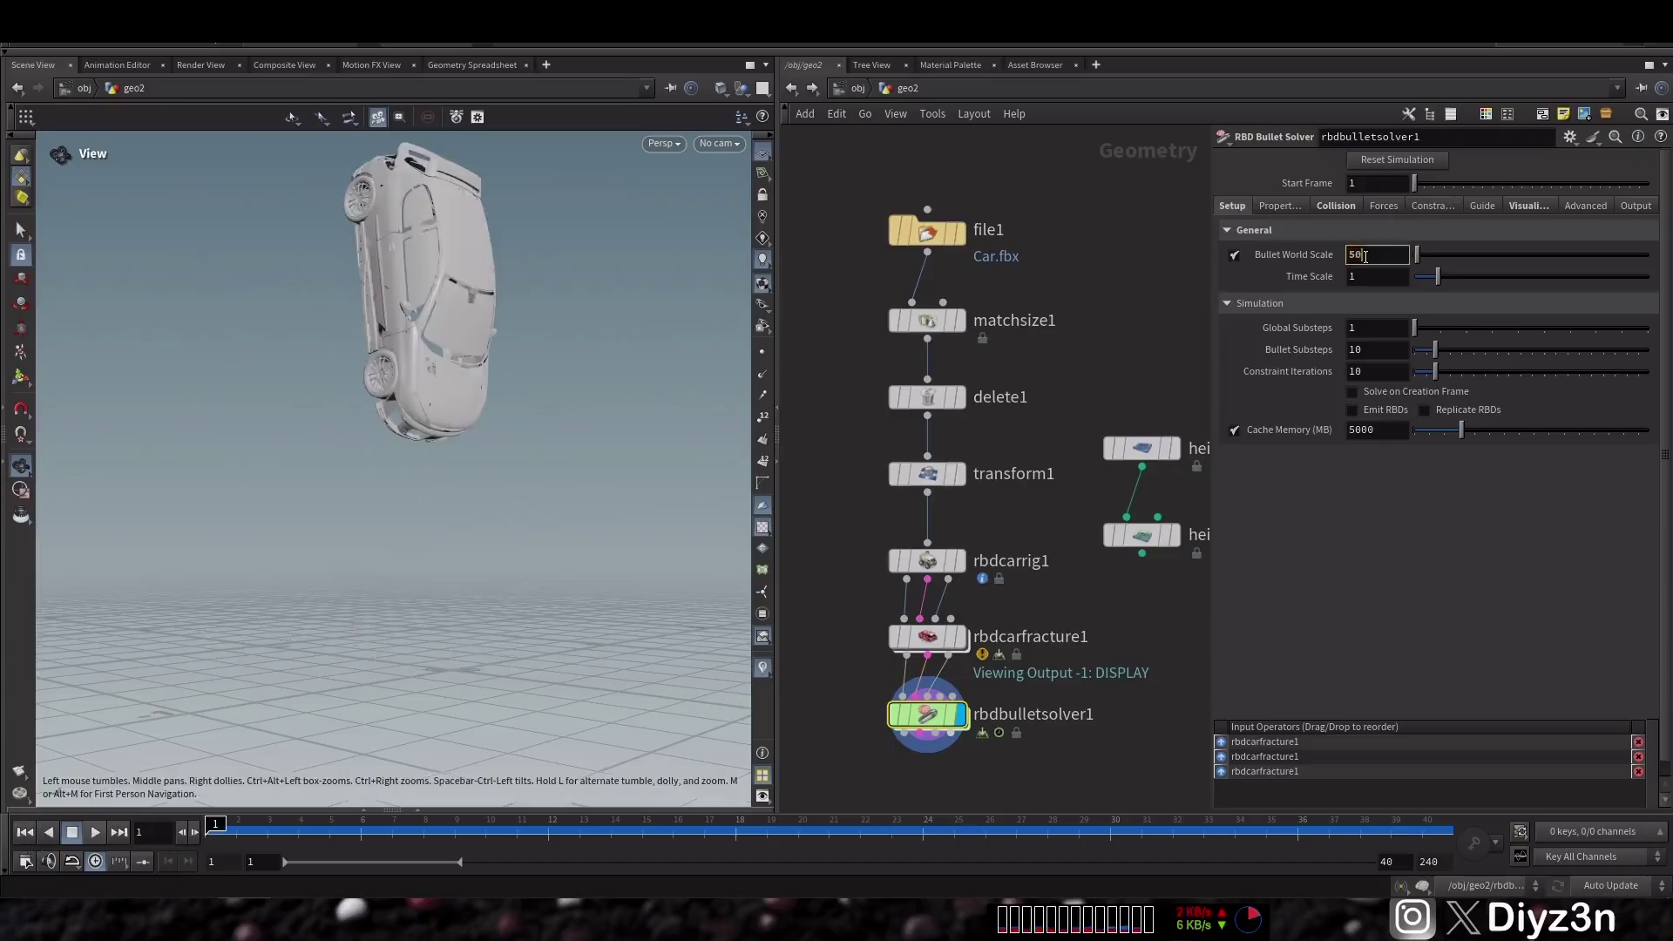
{"action": "key", "text": "Return"}
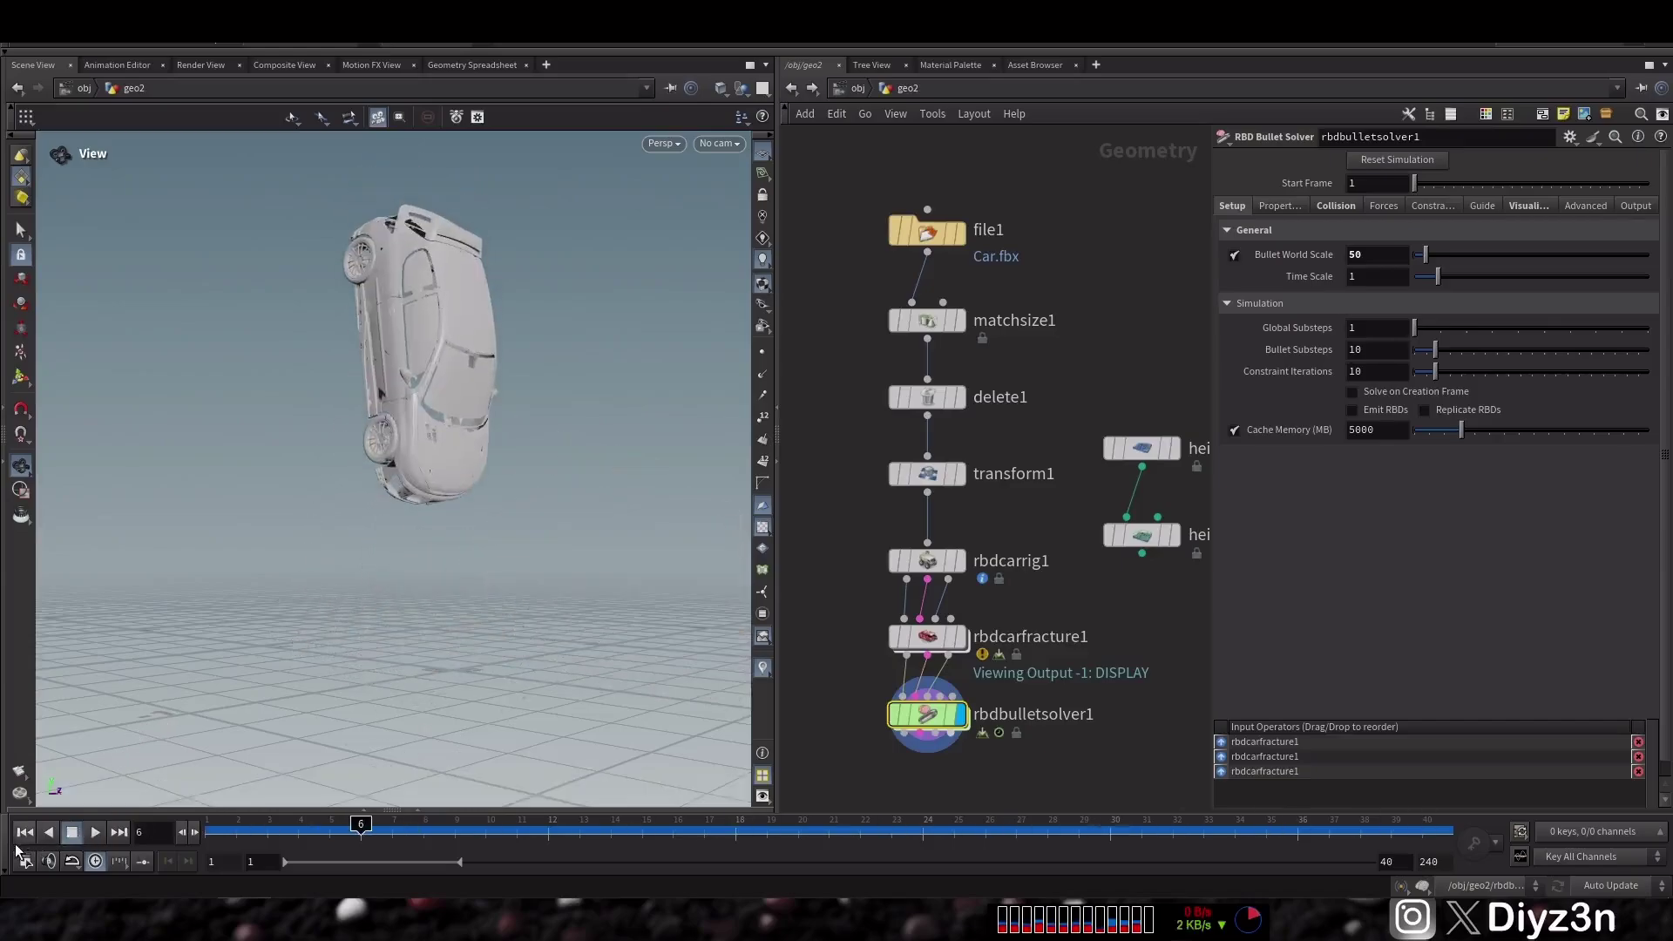
{"action": "left_click", "coordinate": [74, 832]}
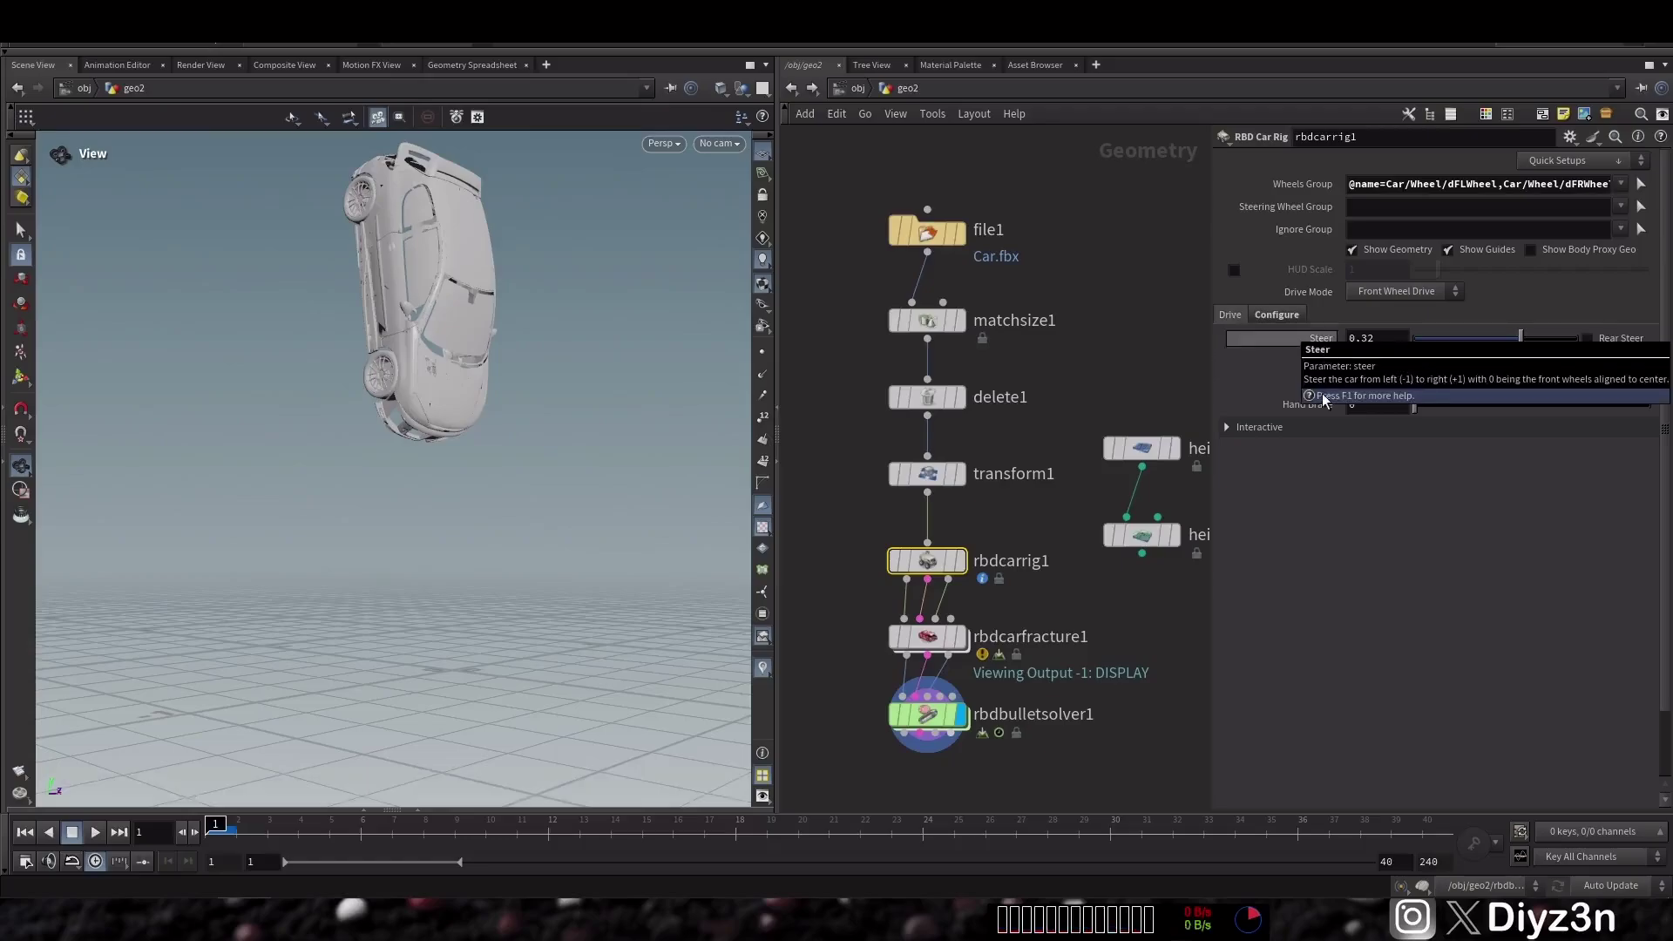
- Reset rbdcarrig1's Steer to 0, play the drop simulation and return to the first frame
{"action": "key", "text": "ctrl+z"}
{"action": "left_click", "coordinate": [72, 833]}
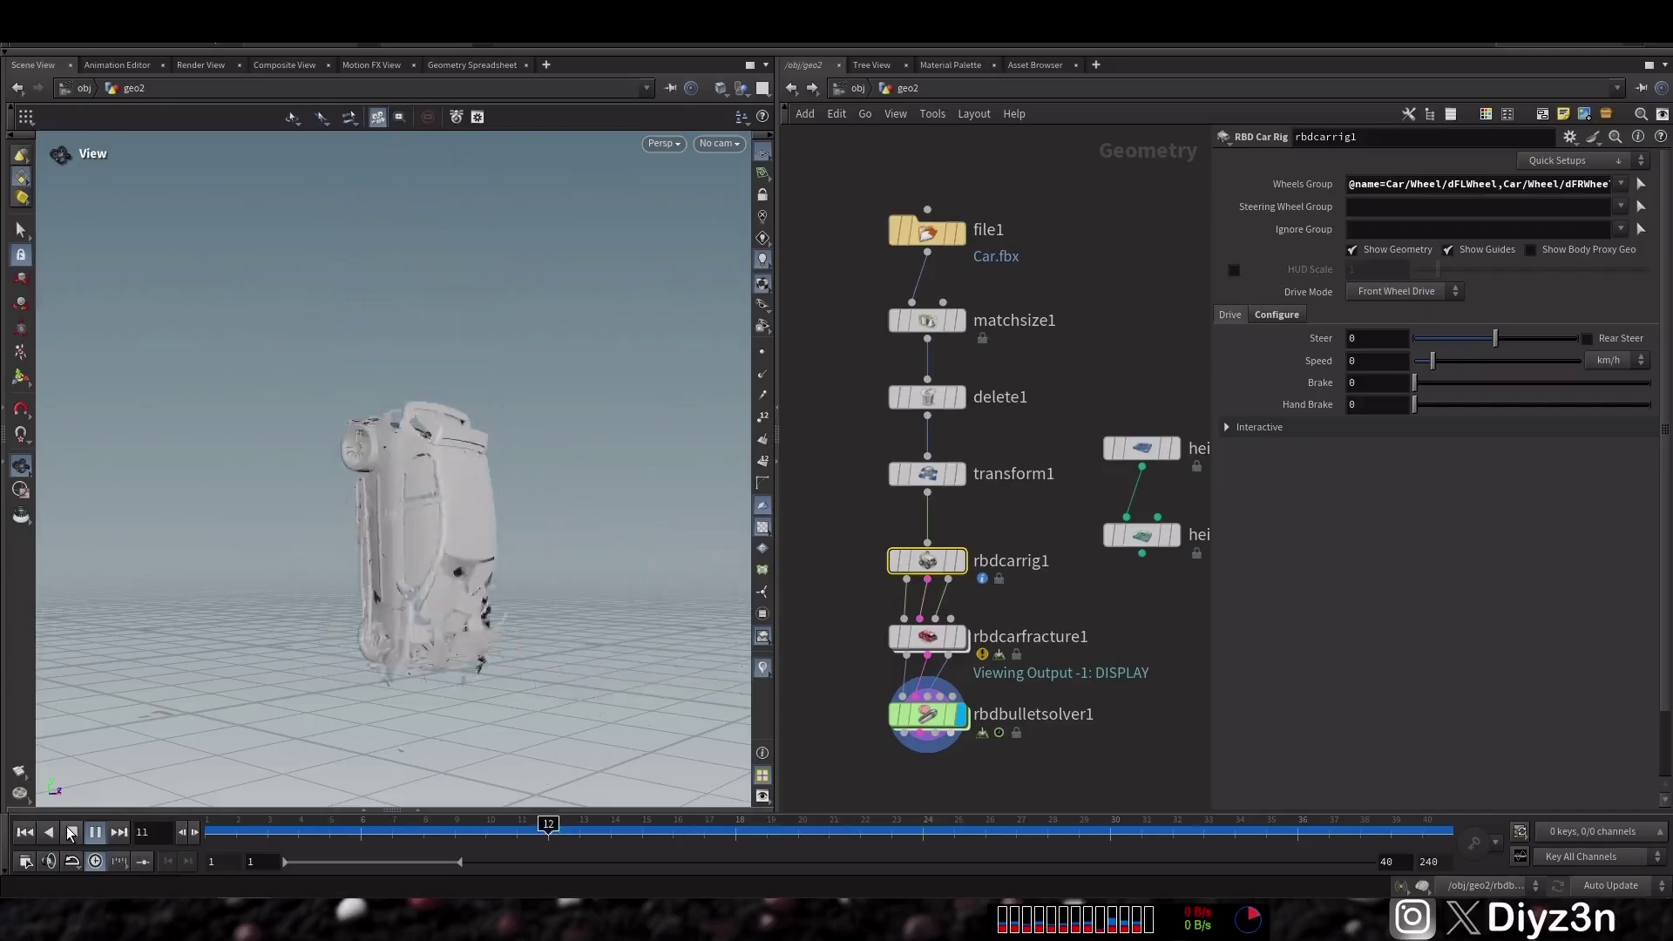
{"action": "left_click", "coordinate": [71, 833]}
{"action": "left_click", "coordinate": [24, 832]}
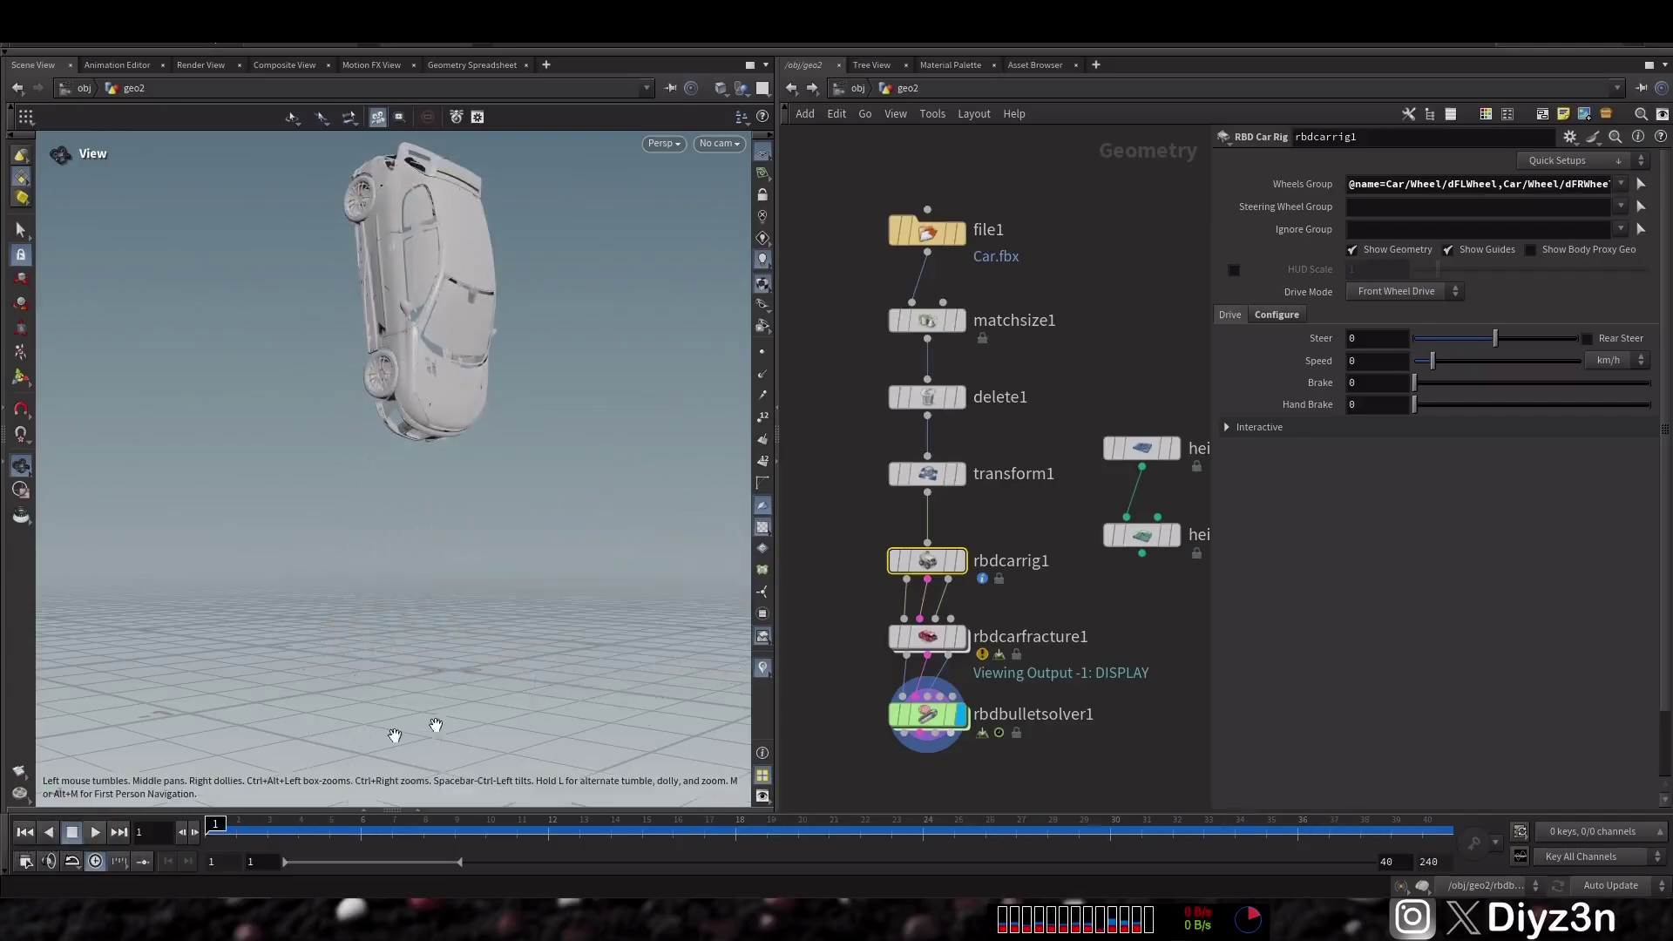
- Examine the suspension and motor settings in rbdcarrig1's configuration
{"action": "left_click", "coordinate": [1277, 316]}
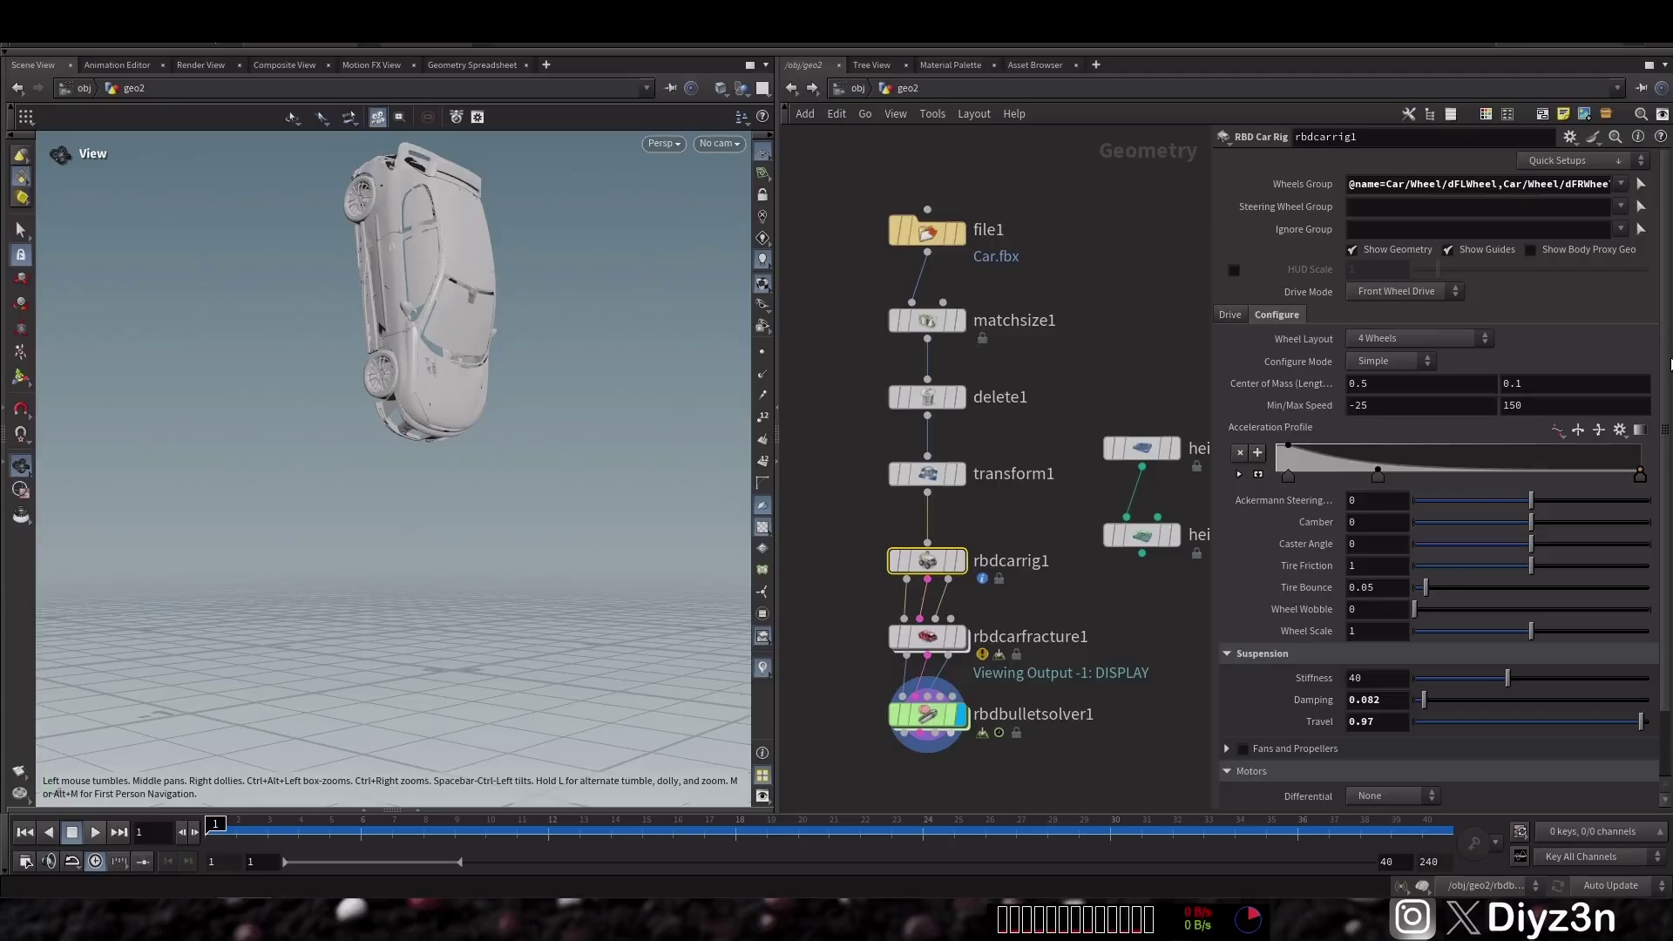
{"action": "scroll", "coordinate": [1438, 435], "scroll_direction": "down", "scroll_amount": 3}
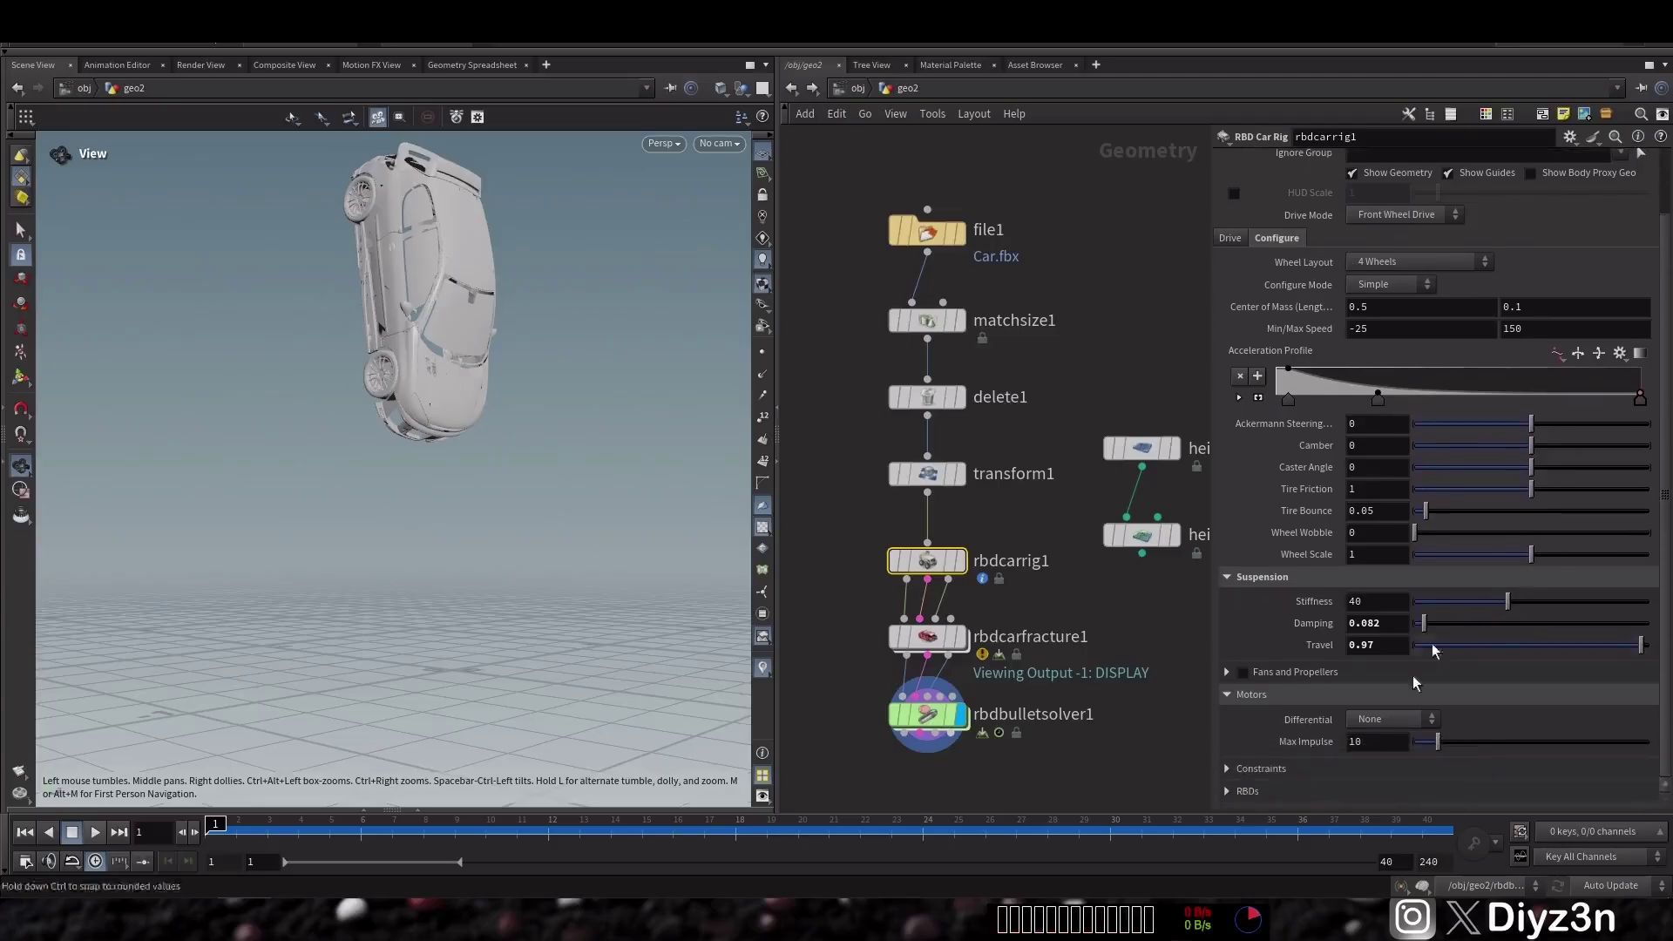
{"action": "scroll", "coordinate": [1667, 404], "scroll_direction": "down", "scroll_amount": 2}
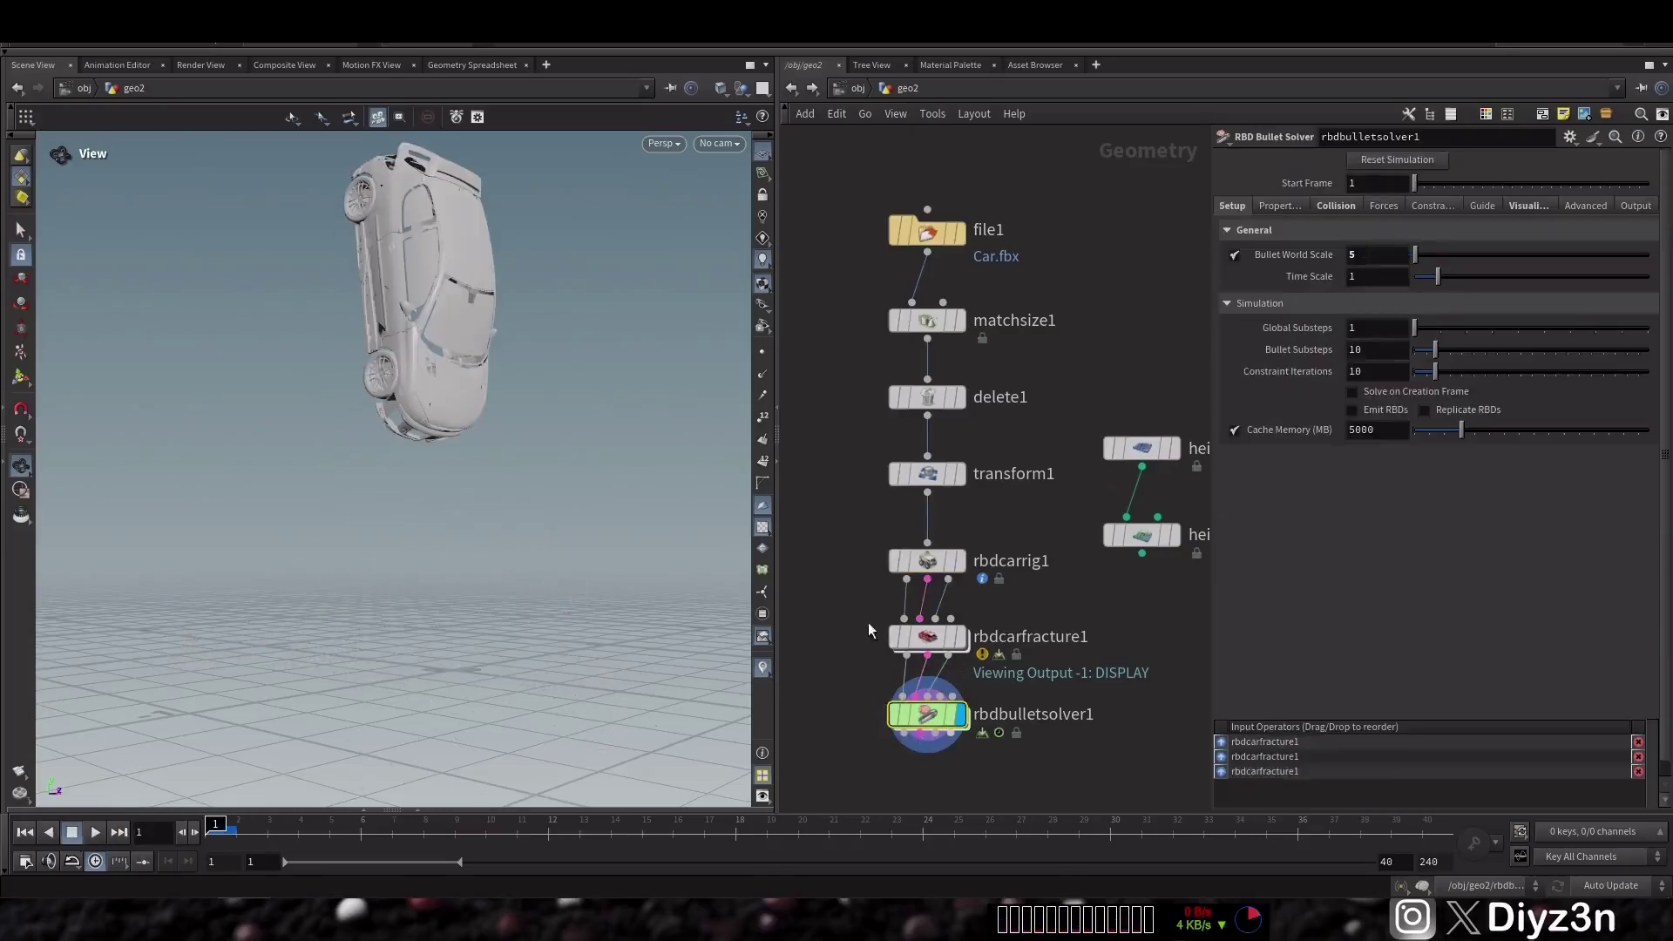
- Set the MyBody section's Fracture Density to 5 on rbdcarfracture1
{"action": "left_click", "coordinate": [927, 636]}
{"action": "left_click", "coordinate": [1250, 315]}
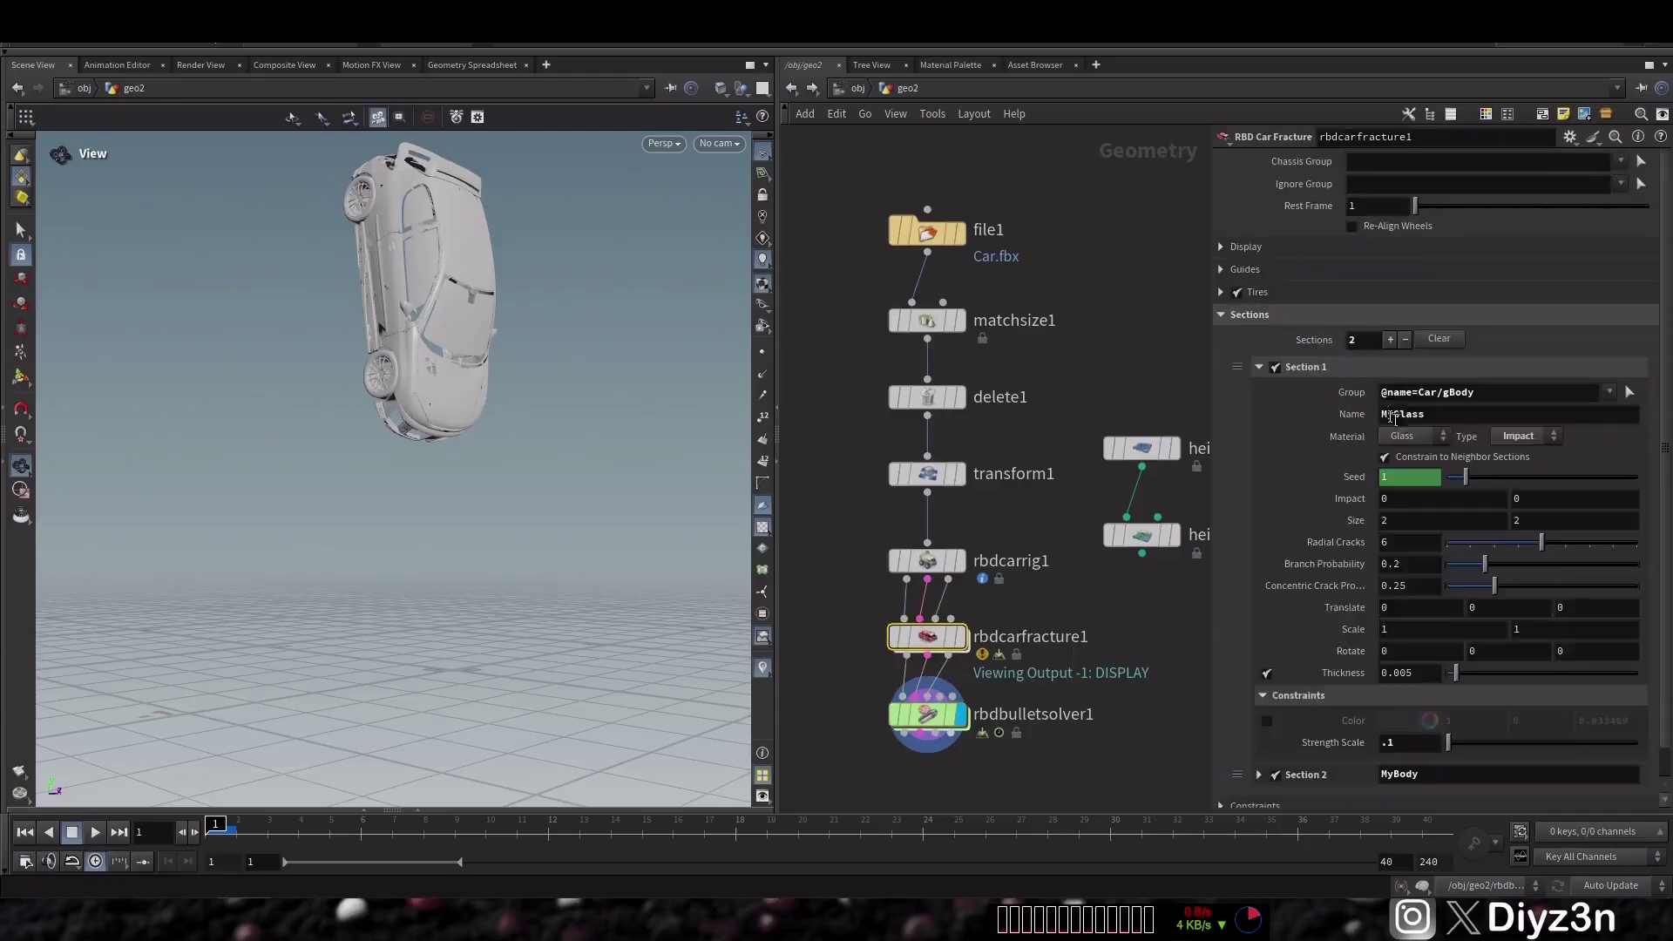
{"action": "left_click", "coordinate": [1342, 372]}
{"action": "left_click", "coordinate": [1342, 372]}
{"action": "left_click", "coordinate": [1342, 372]}
{"action": "left_click", "coordinate": [1345, 374]}
{"action": "left_click", "coordinate": [1338, 369]}
{"action": "left_click", "coordinate": [1338, 390]}
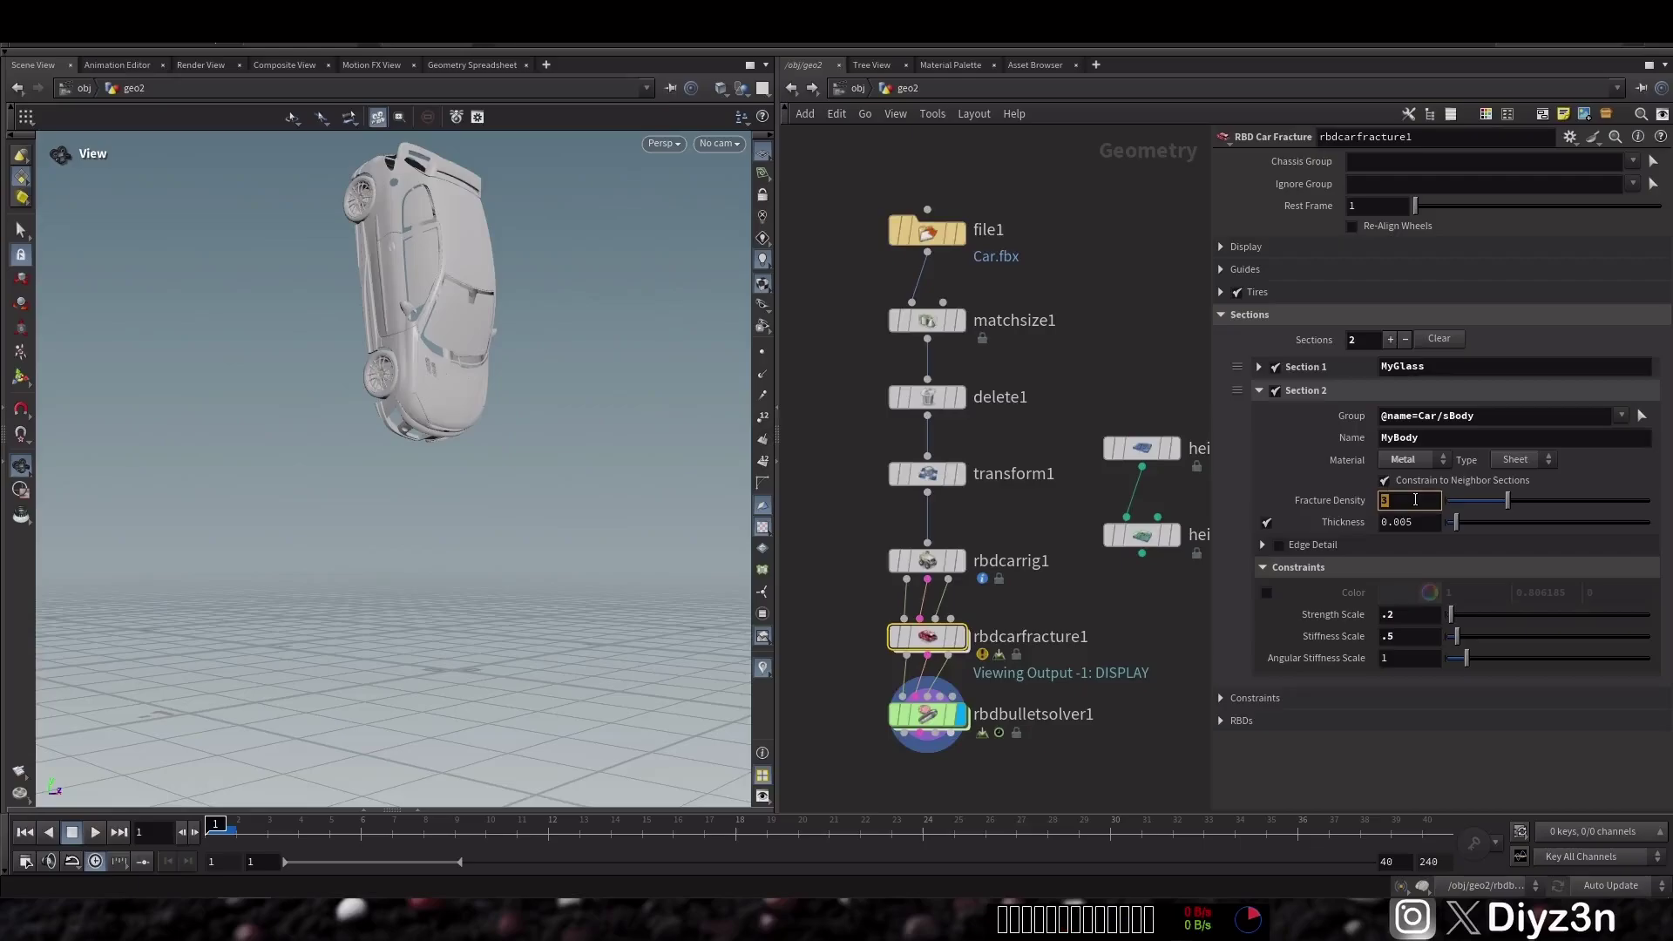
{"action": "key", "text": "Return"}
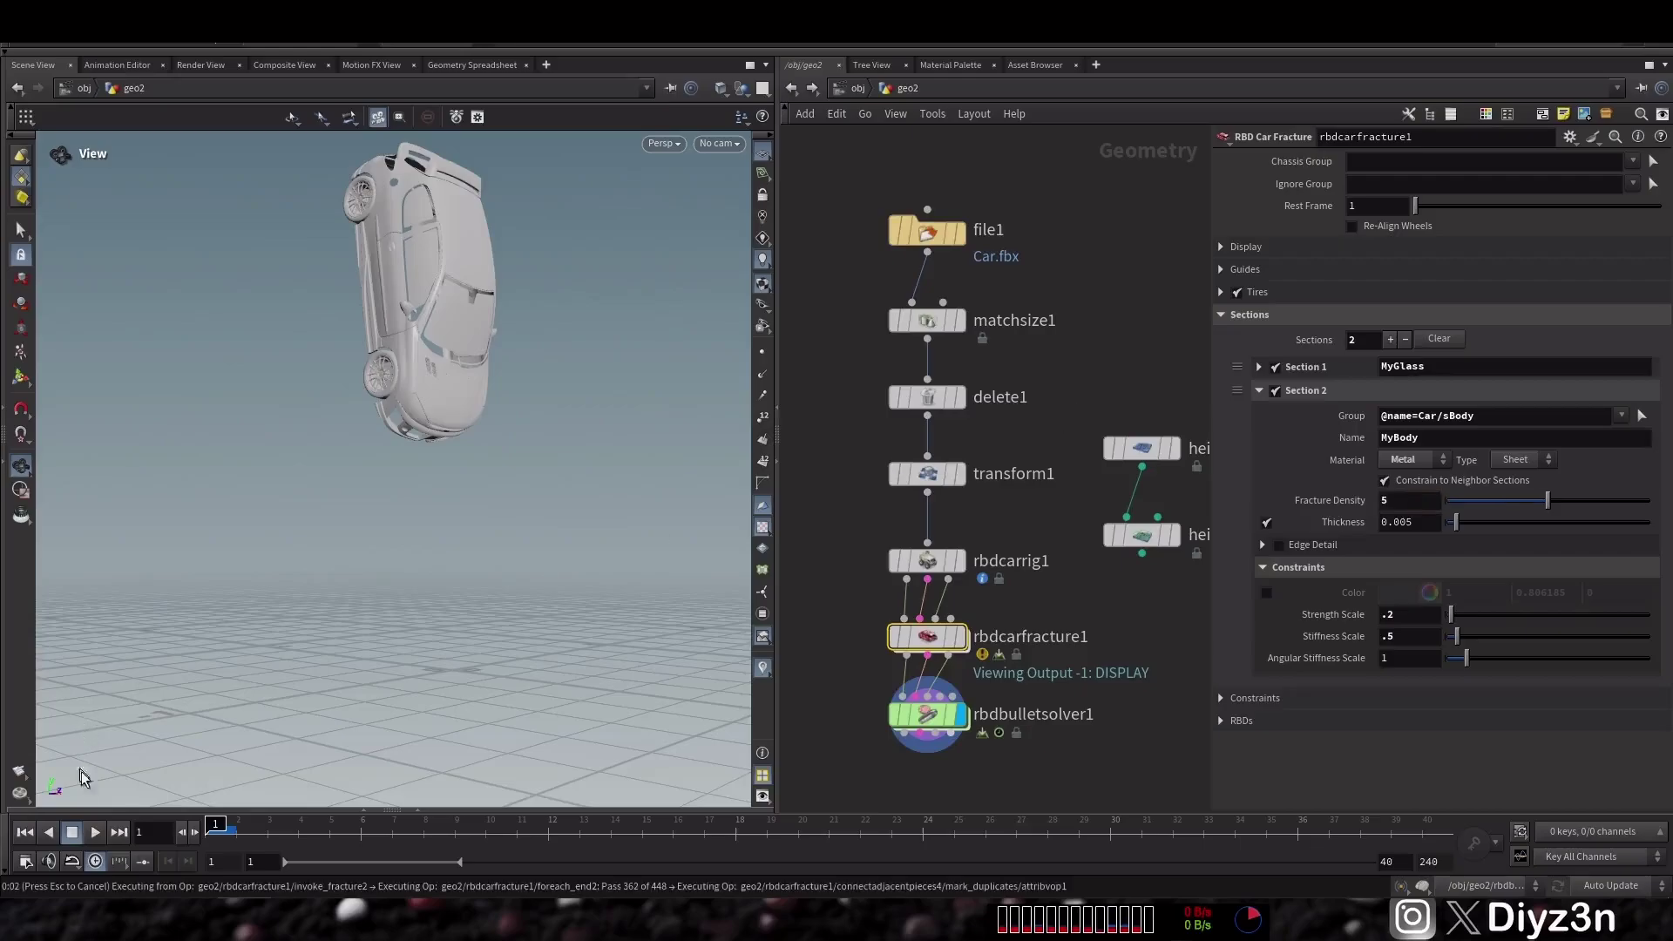
- Play the drop simulation to check the denser fracture, and move the timeline to frame 12
{"action": "left_click", "coordinate": [90, 833]}
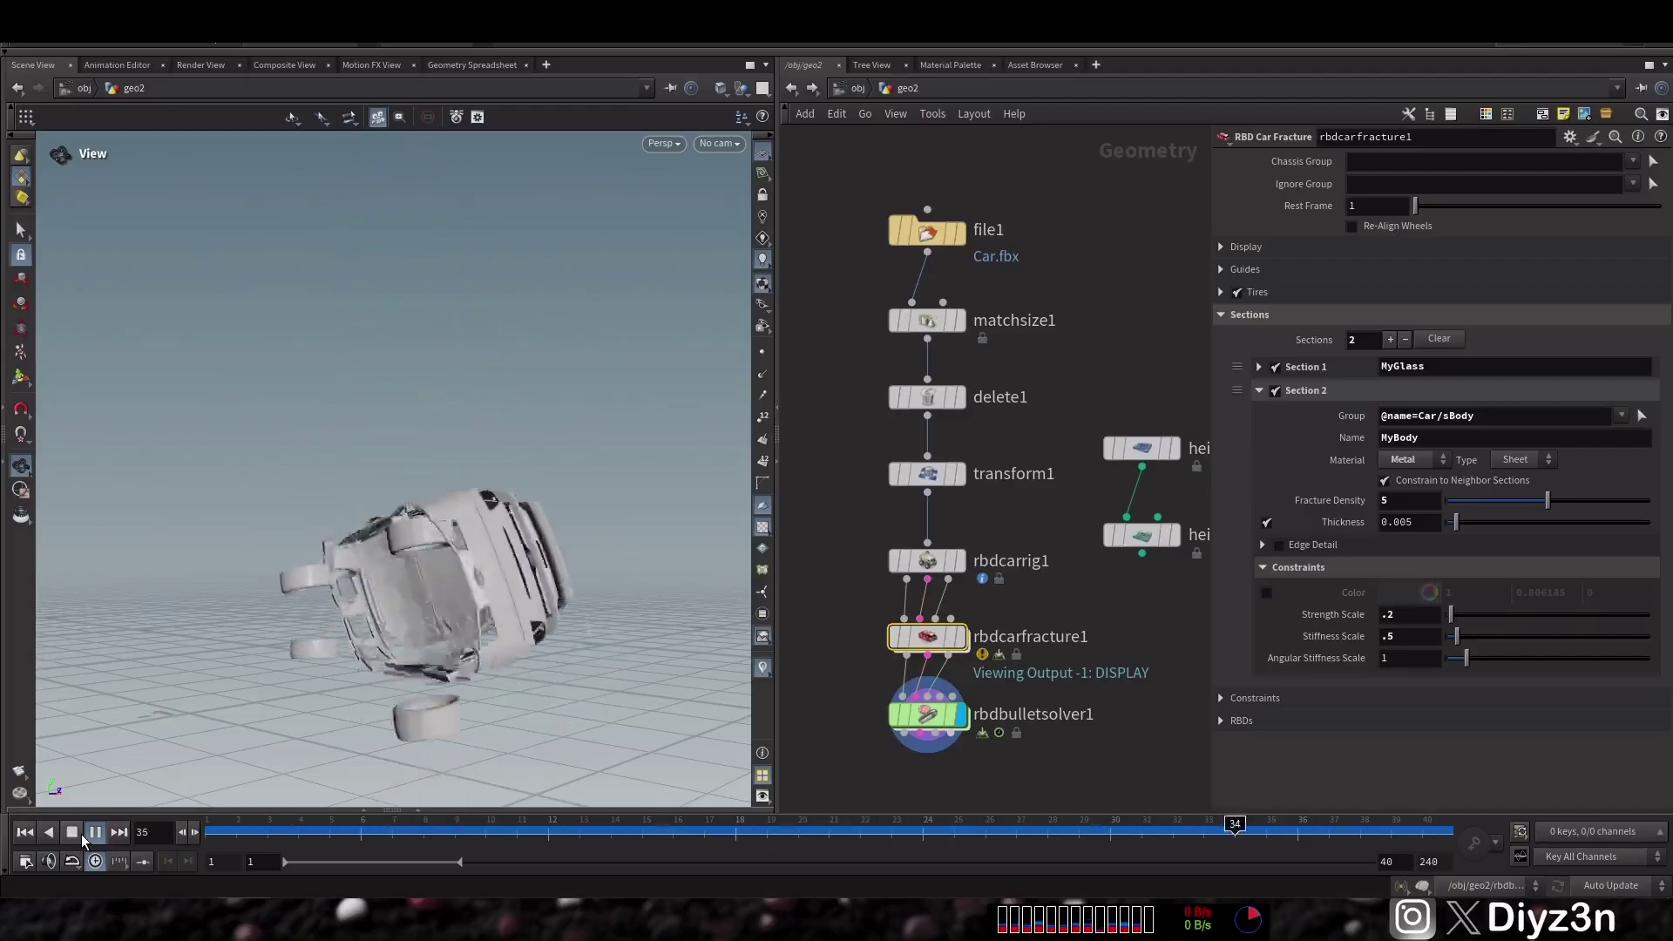
{"action": "left_click", "coordinate": [80, 834]}
{"action": "left_click", "coordinate": [25, 832]}
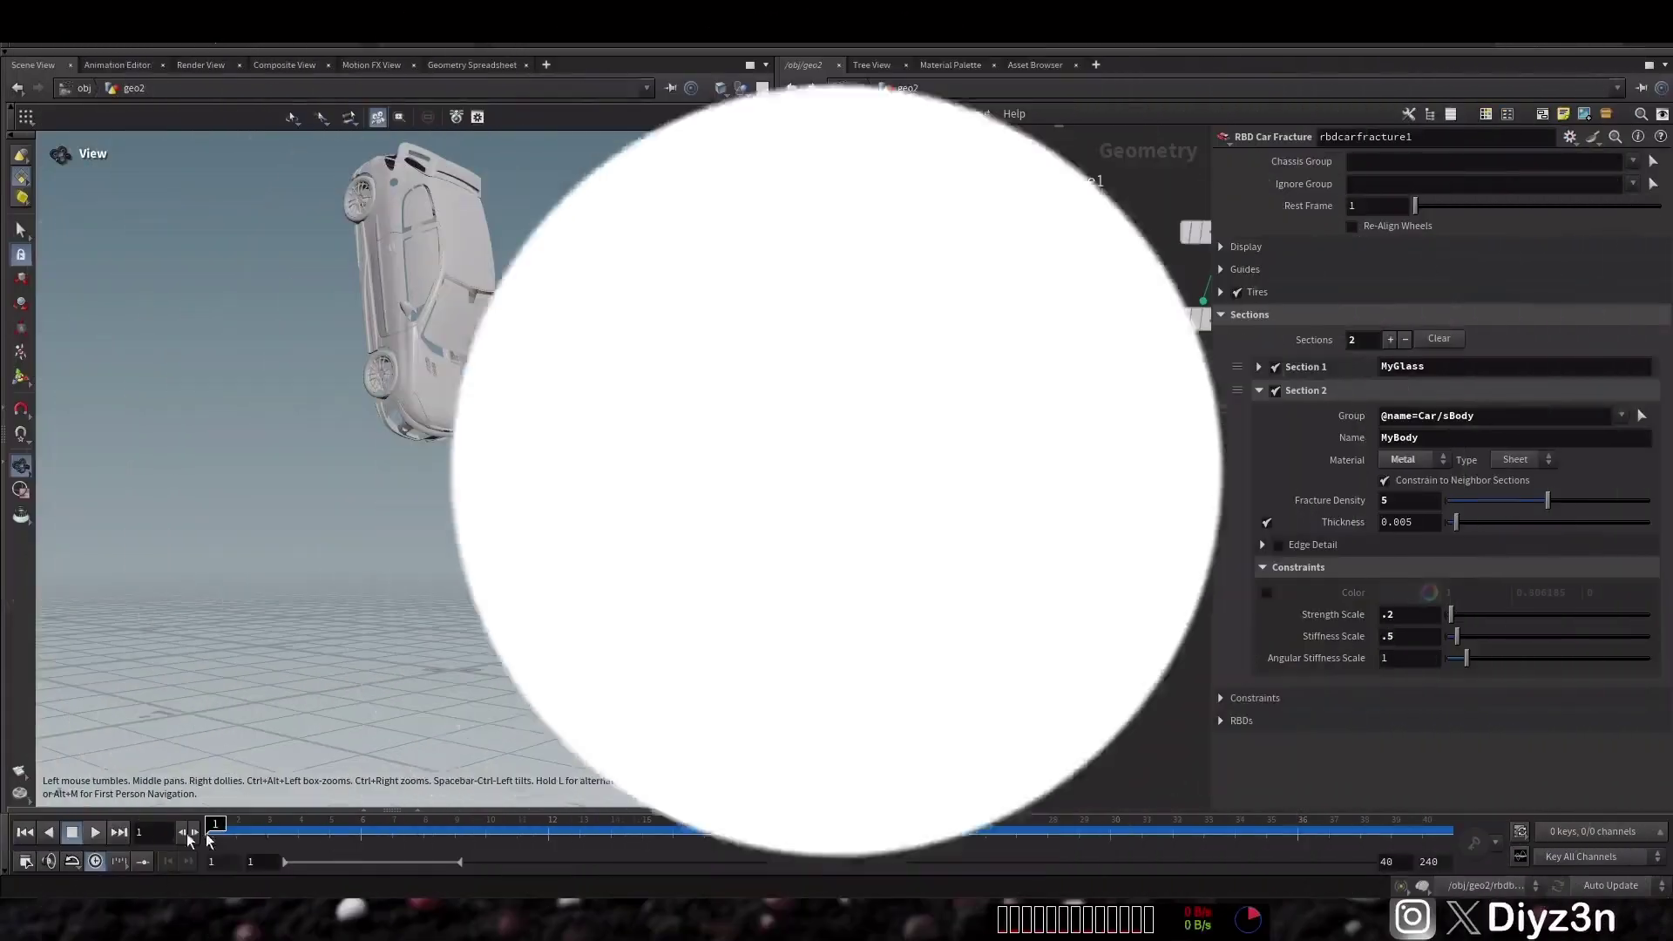
{"action": "left_click_drag", "start_coordinate": [213, 826], "coordinate": [548, 827]}
{"action": "key", "text": "Tab"}
{"action": "type", "text": "de"}
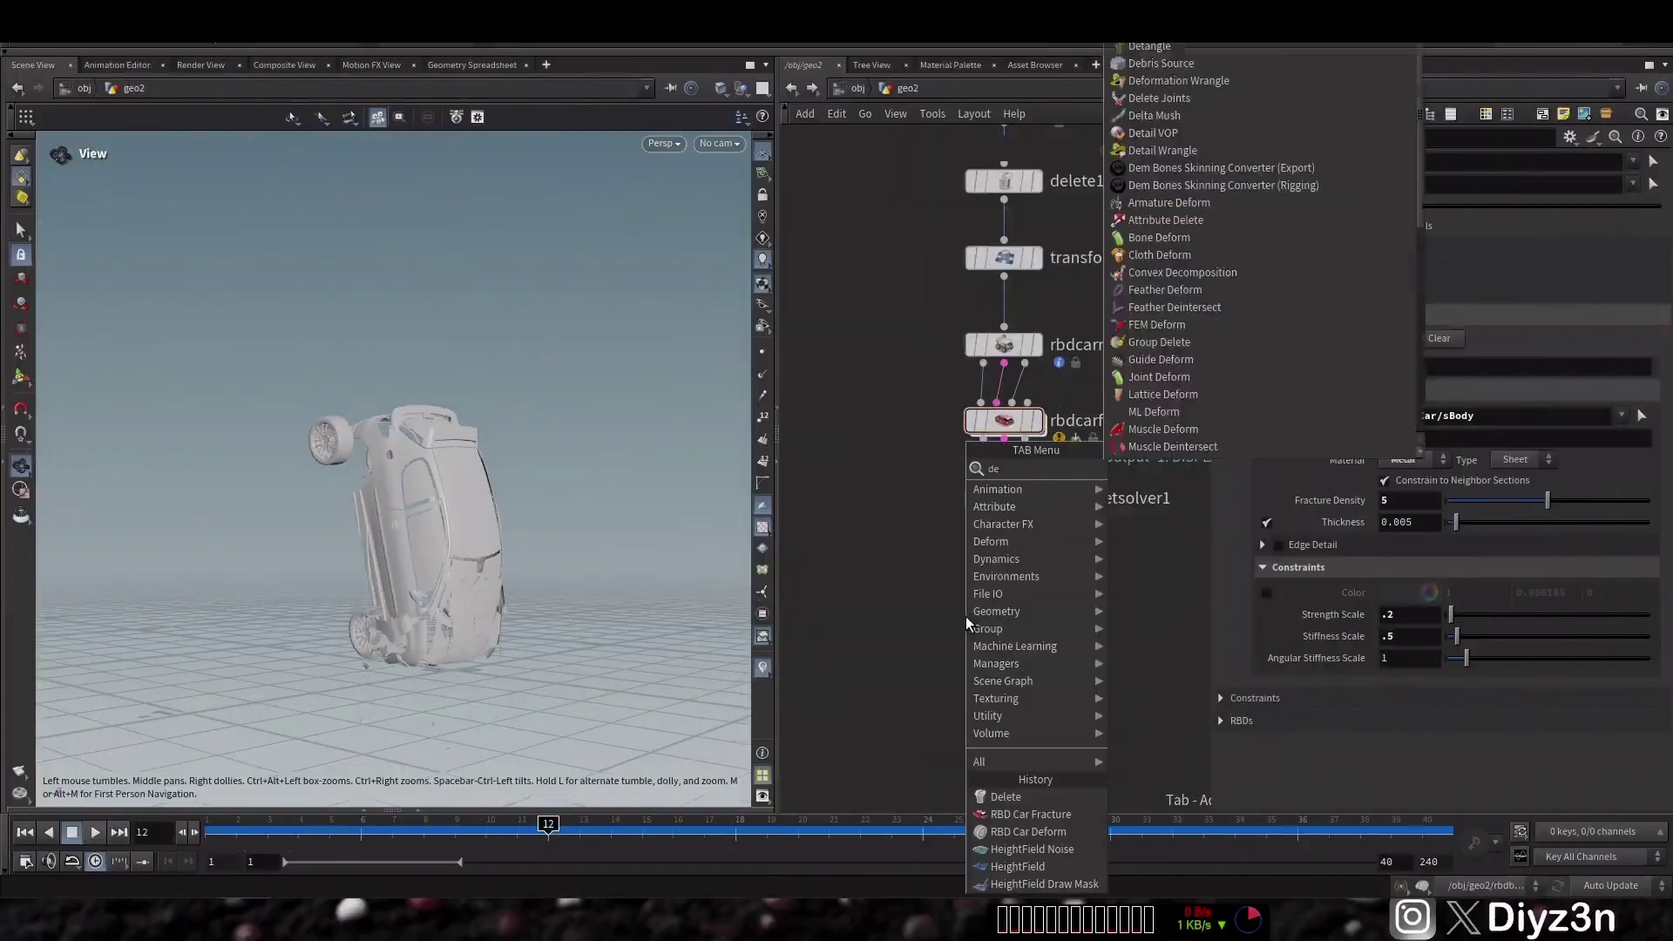
{"action": "type", "text": "fo"}
{"action": "left_click", "coordinate": [940, 564]}
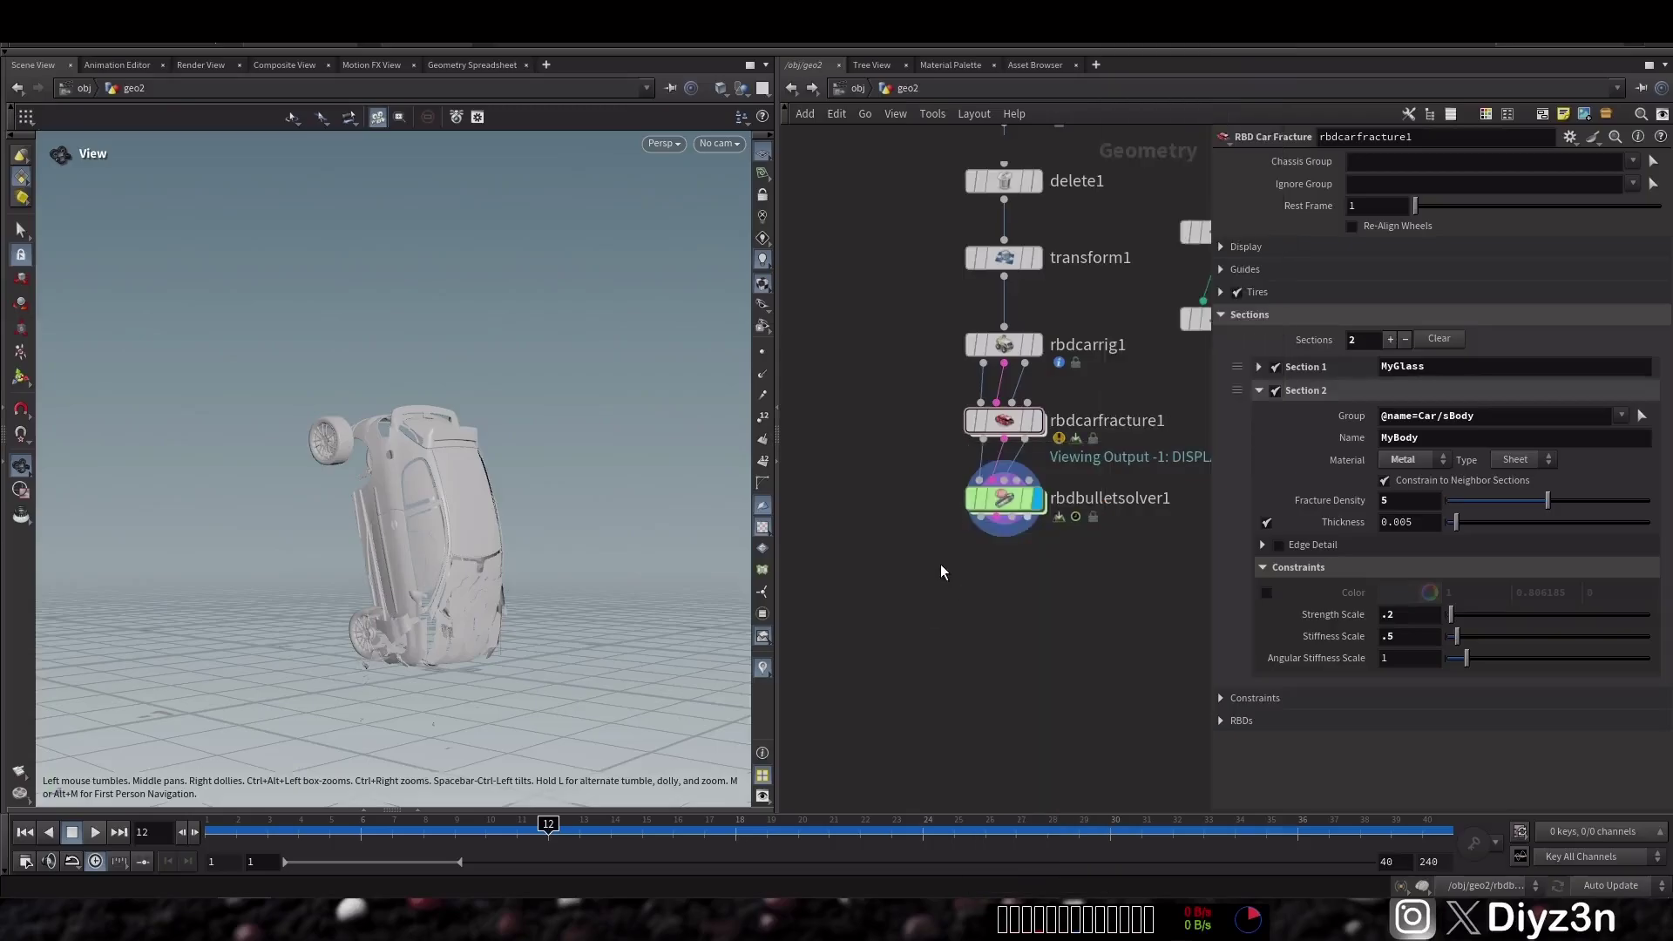
- Add an RBD Deform Pieces node and feed its first input from transform1's output
{"action": "key", "text": "Tab"}
{"action": "type", "text": "pie"}
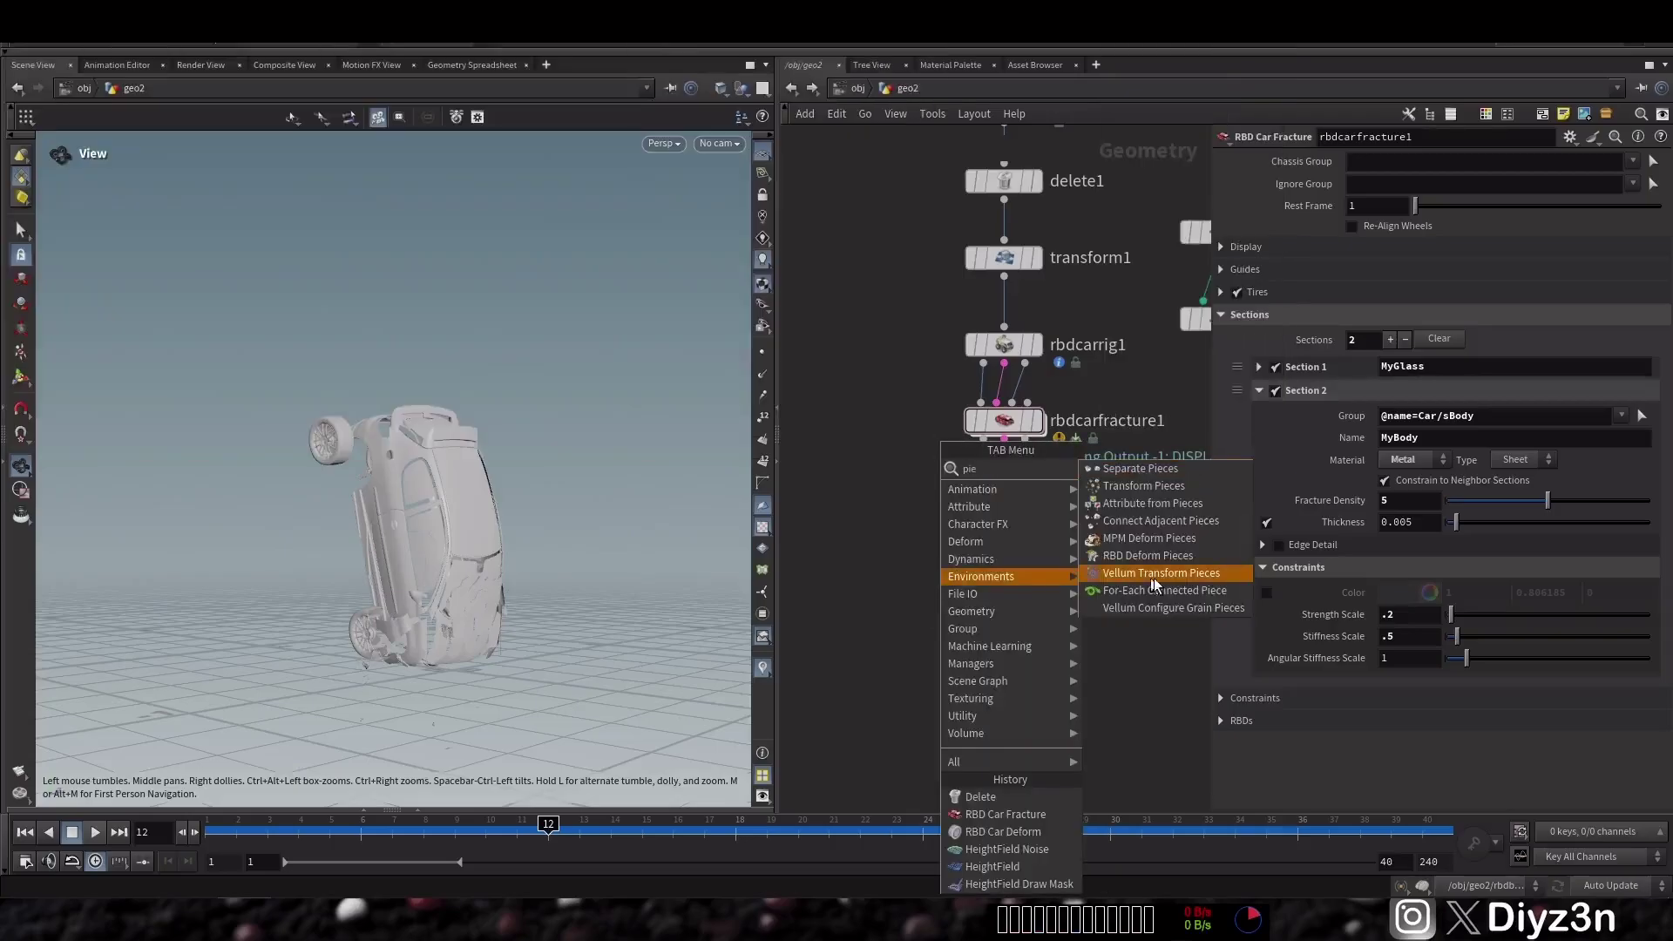
{"action": "left_click", "coordinate": [1148, 555]}
{"action": "left_click", "coordinate": [891, 591]}
{"action": "left_click_drag", "start_coordinate": [878, 568], "coordinate": [872, 427]}
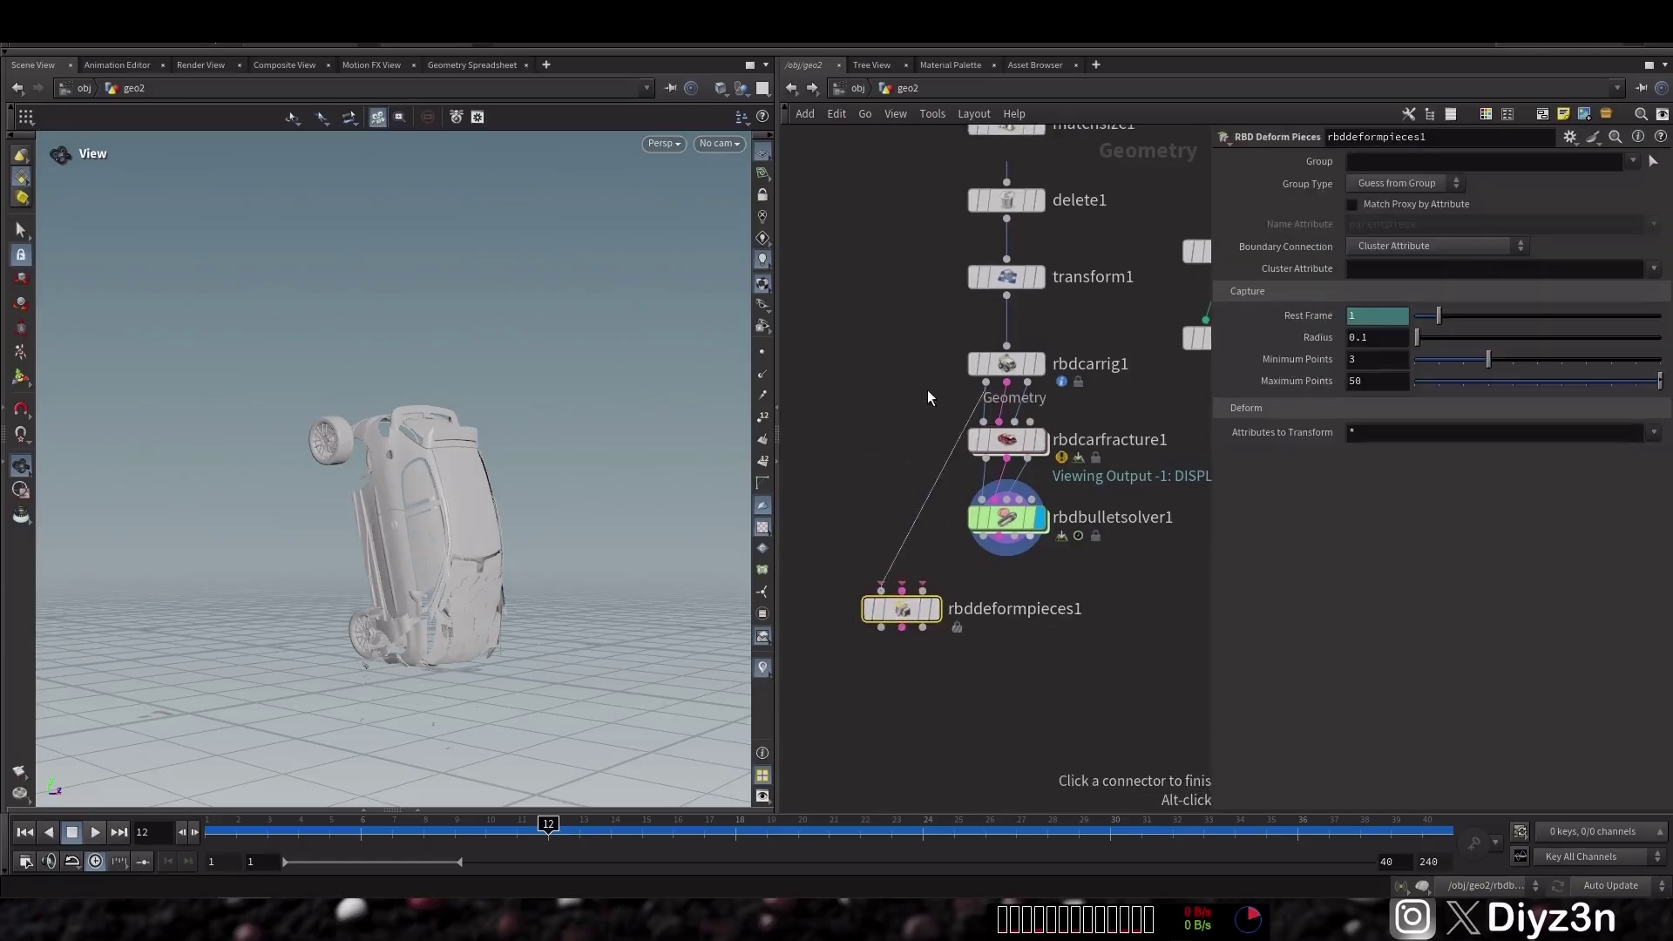
{"action": "left_click", "coordinate": [1007, 296]}
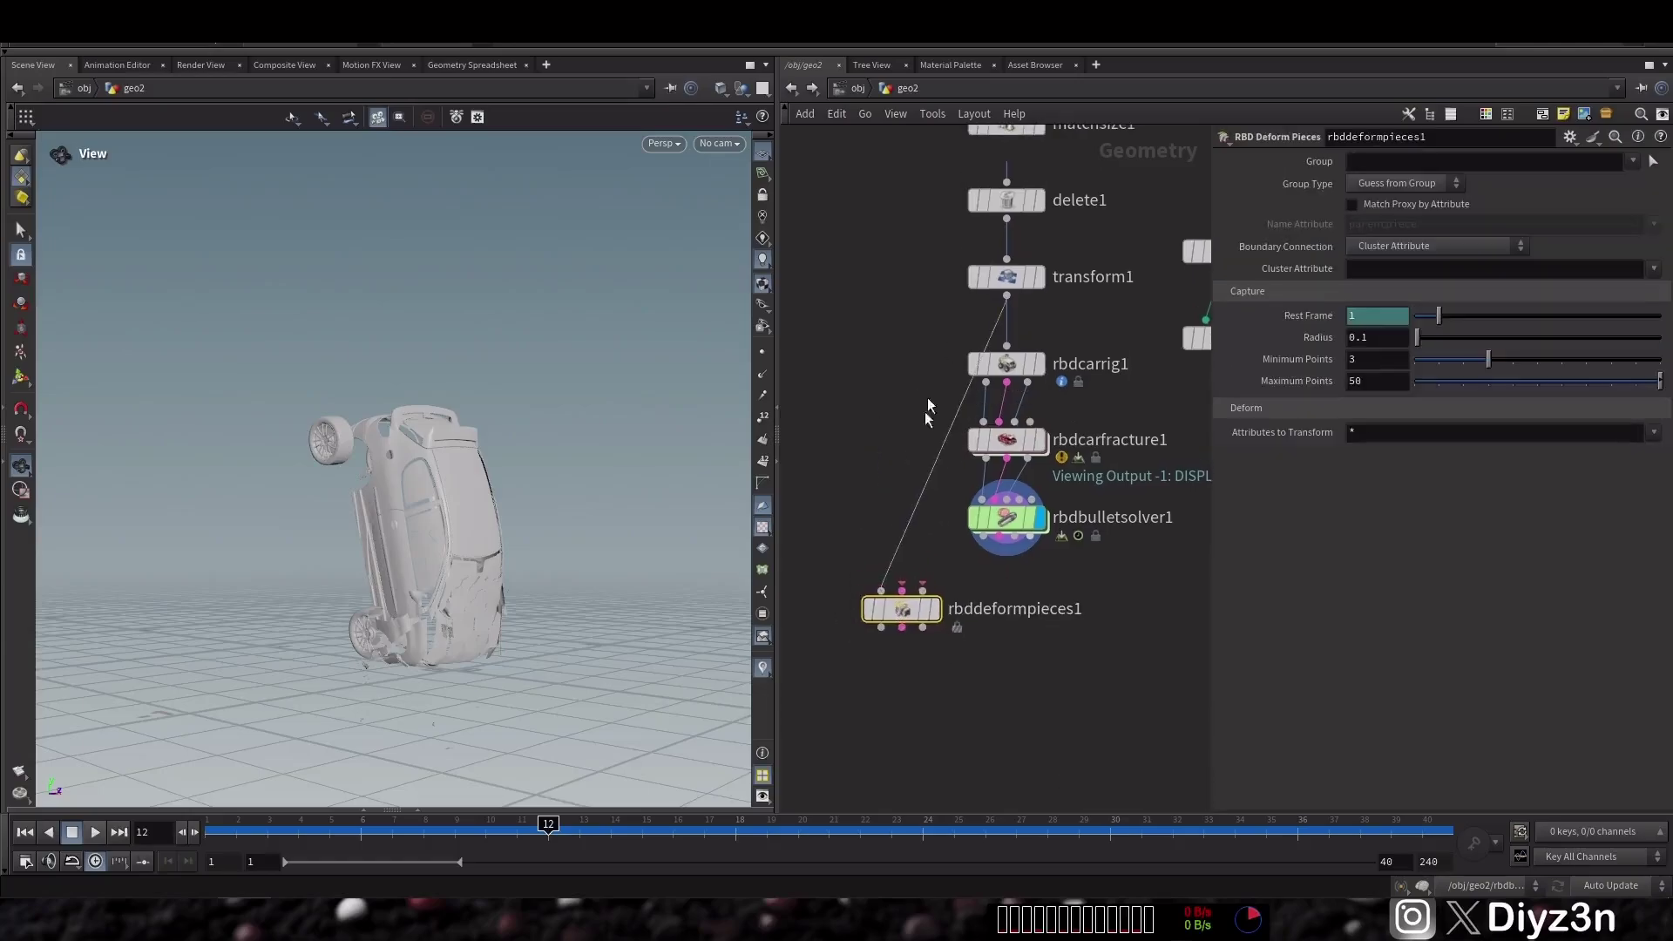
- Display rbddeformpieces1 and wire rbdbulletsolver1's outputs into its two remaining inputs
{"action": "left_click", "coordinate": [938, 611]}
{"action": "left_click", "coordinate": [904, 590]}
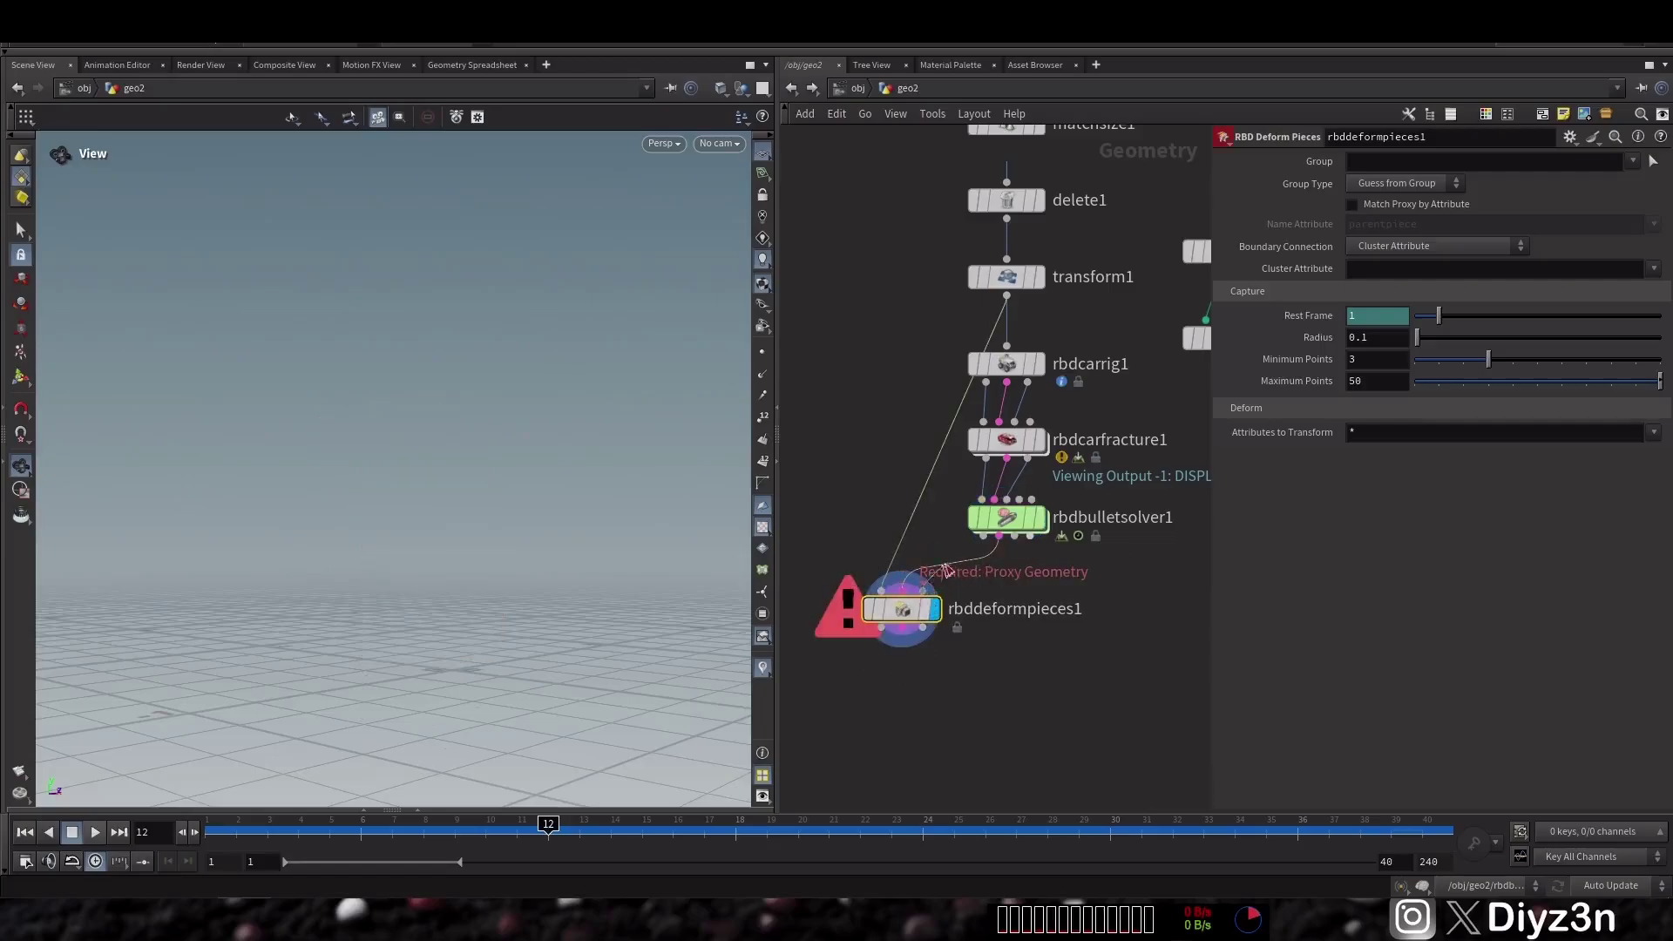
{"action": "left_click", "coordinate": [999, 537]}
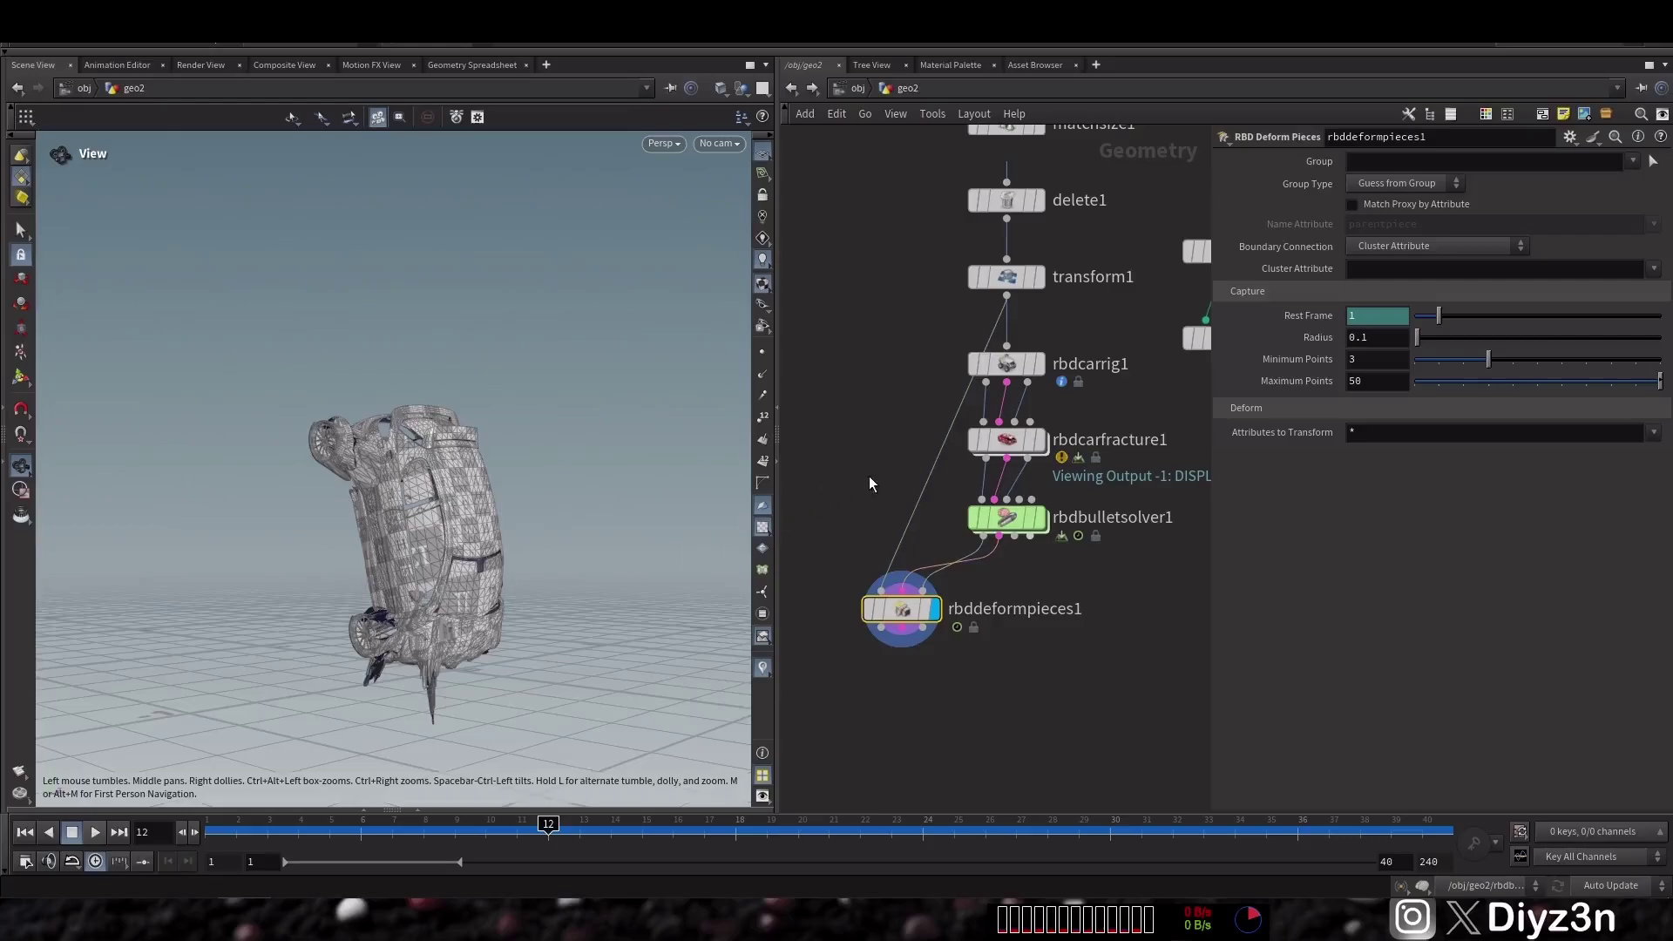
- Insert a Delete node on the connection between transform1 and rbddeformpieces1
{"action": "key", "text": "Tab"}
{"action": "type", "text": "dele"}
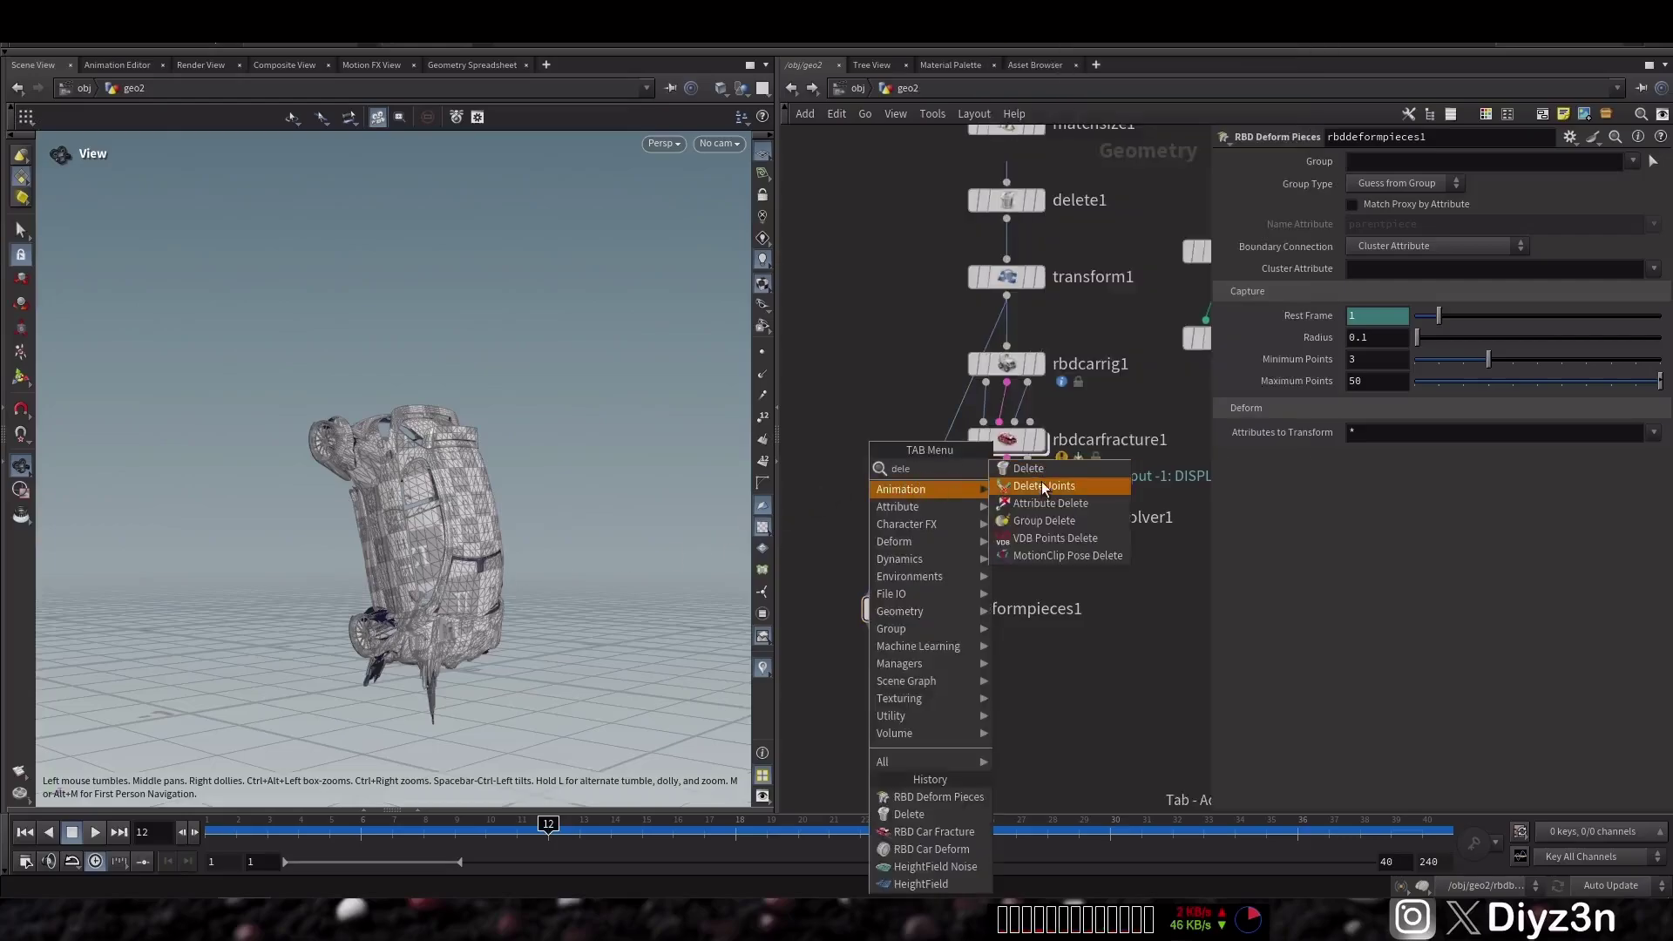
{"action": "left_click", "coordinate": [1043, 472]}
{"action": "left_click", "coordinate": [863, 472]}
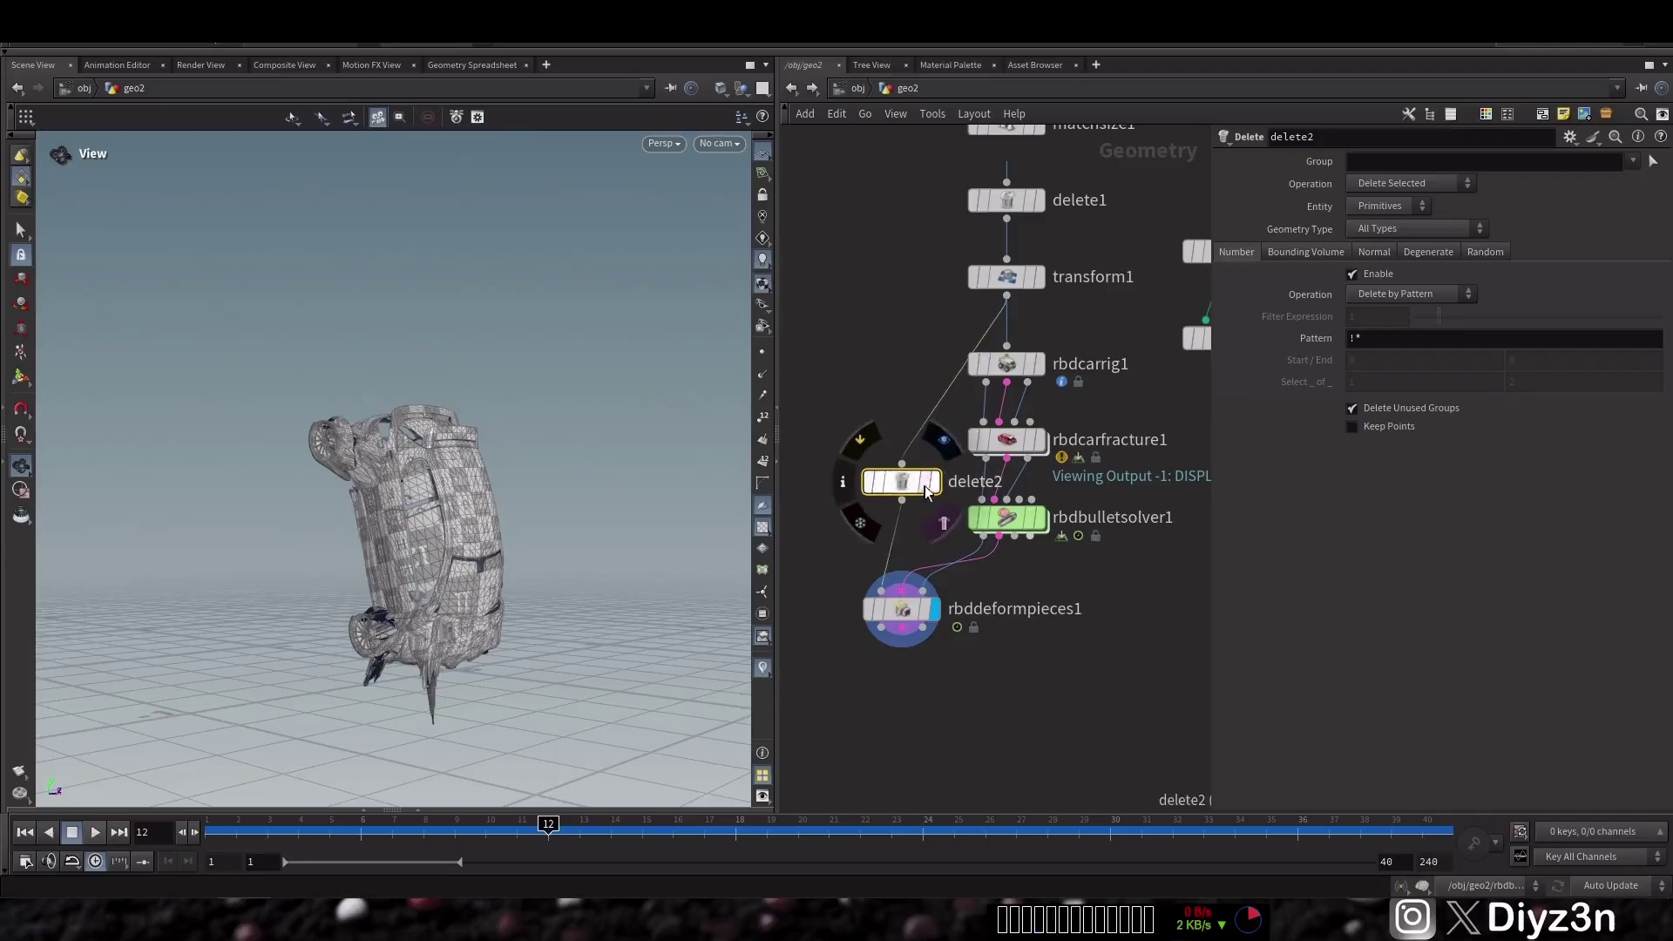
{"action": "left_click", "coordinate": [932, 485]}
{"action": "left_click", "coordinate": [1652, 161]}
{"action": "left_click", "coordinate": [398, 298]}
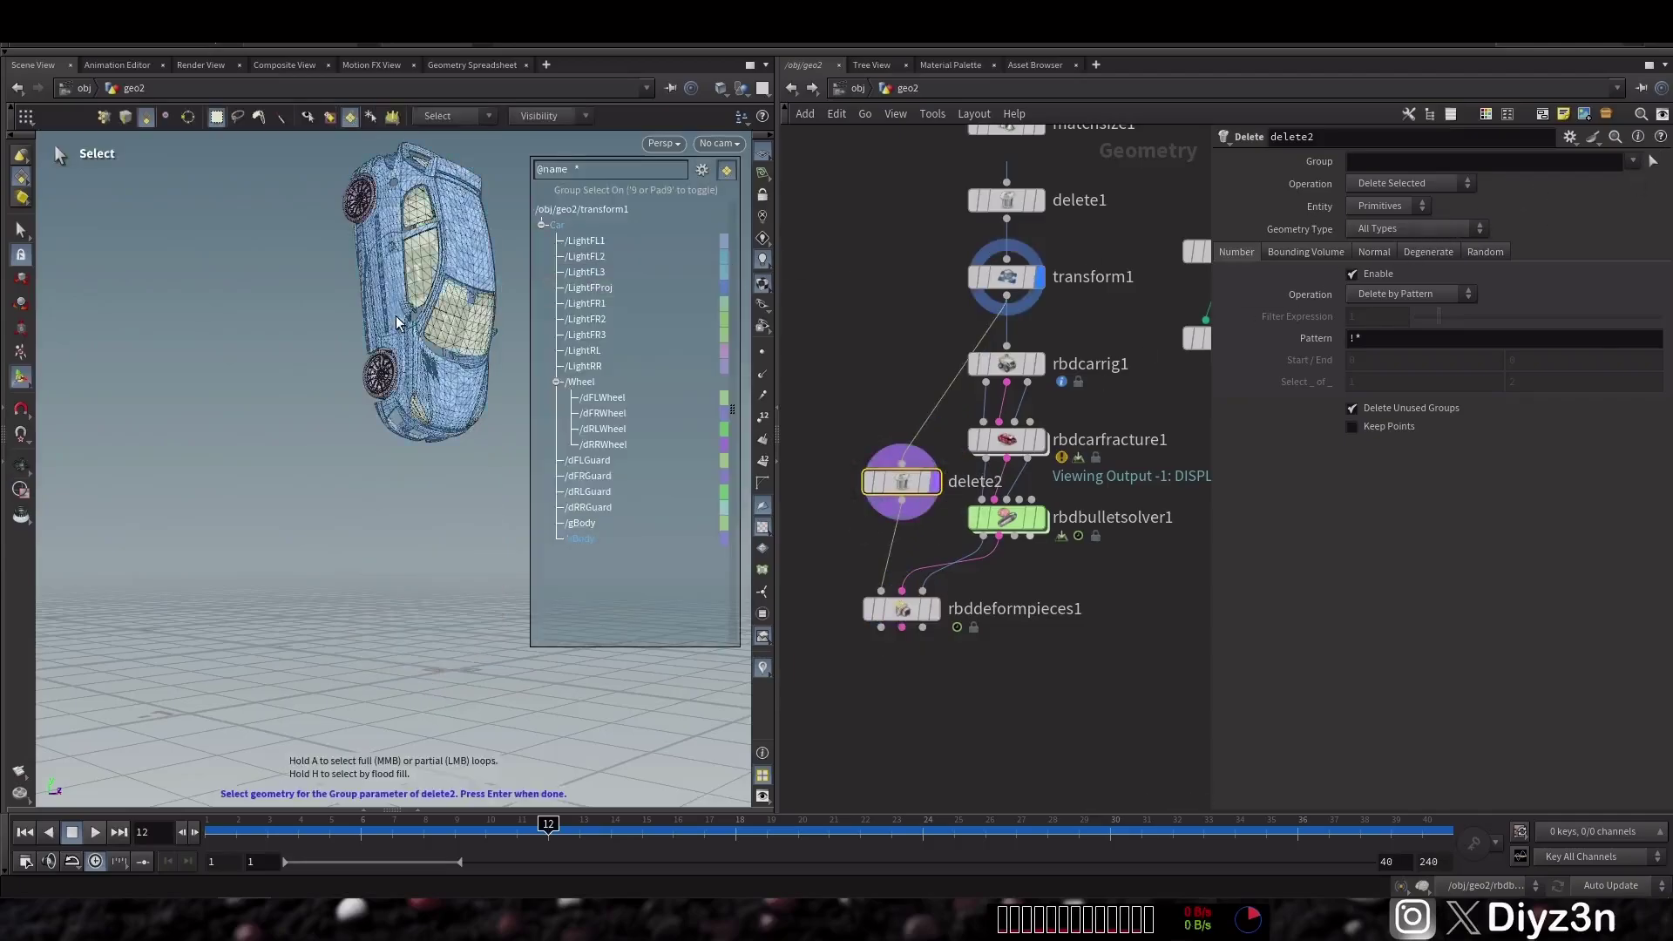
{"action": "key", "text": "Return"}
{"action": "left_click", "coordinate": [1421, 184]}
{"action": "left_click", "coordinate": [1405, 199]}
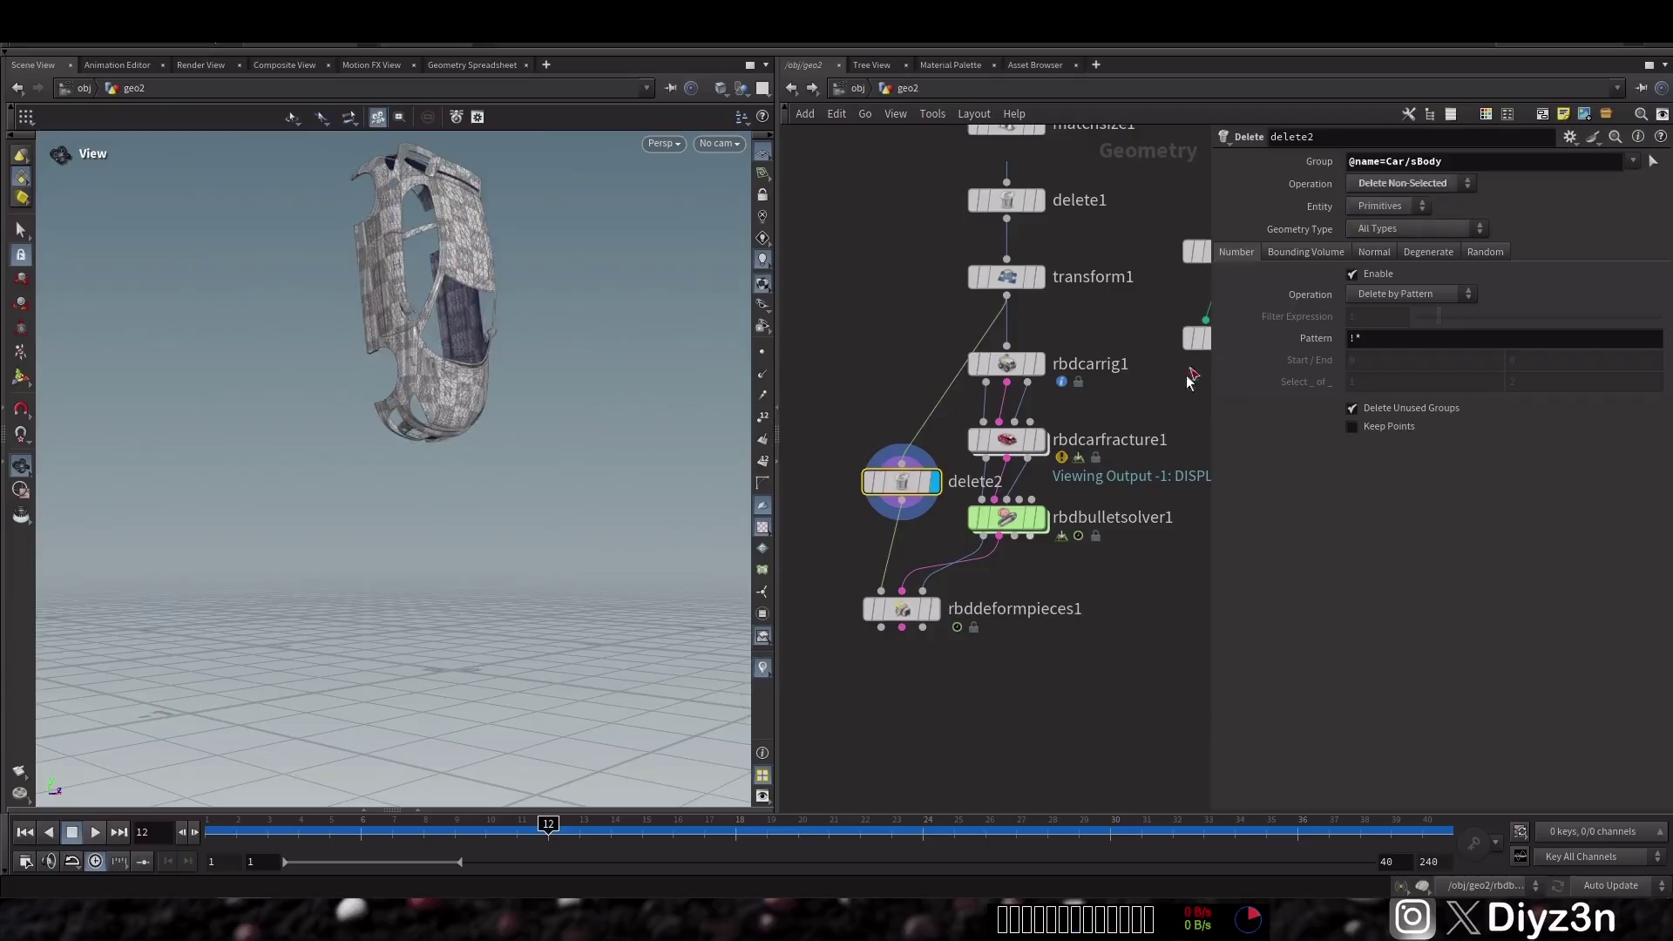
- Display rbddeformpieces1, set its Radius to 0 and Minimum Points to 1, and check the deformed body up to frame 12
{"action": "left_click", "coordinate": [933, 608]}
{"action": "left_click", "coordinate": [916, 612]}
{"action": "left_click_drag", "start_coordinate": [554, 828], "coordinate": [664, 857]}
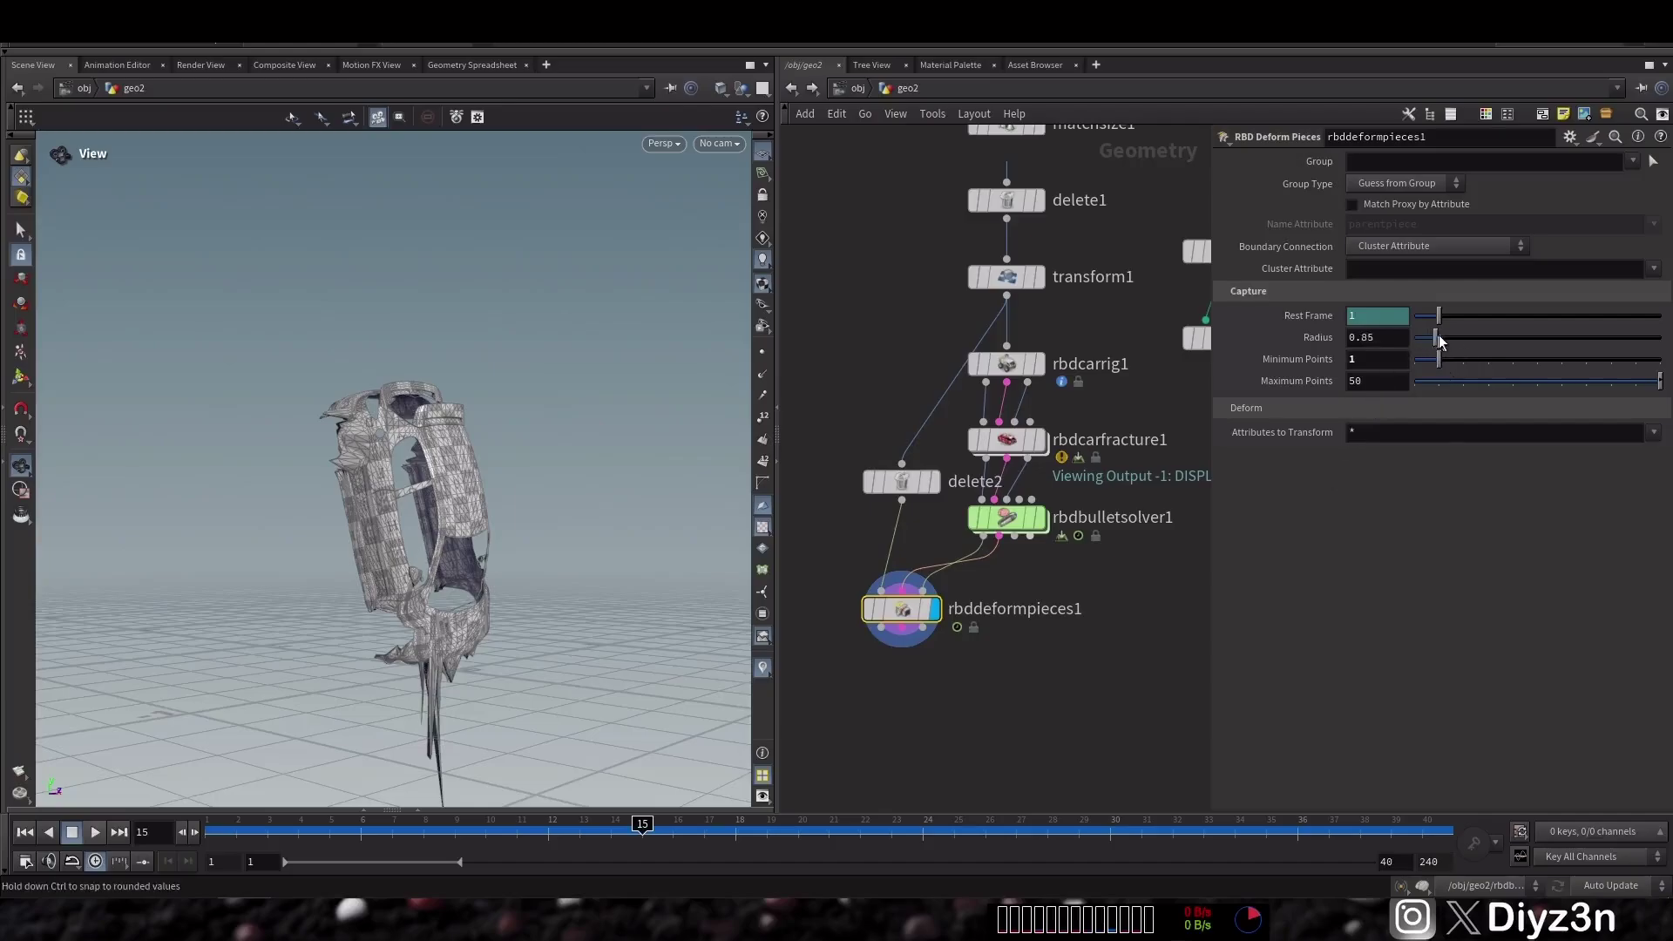
{"action": "left_click_drag", "start_coordinate": [1440, 337], "coordinate": [1411, 339]}
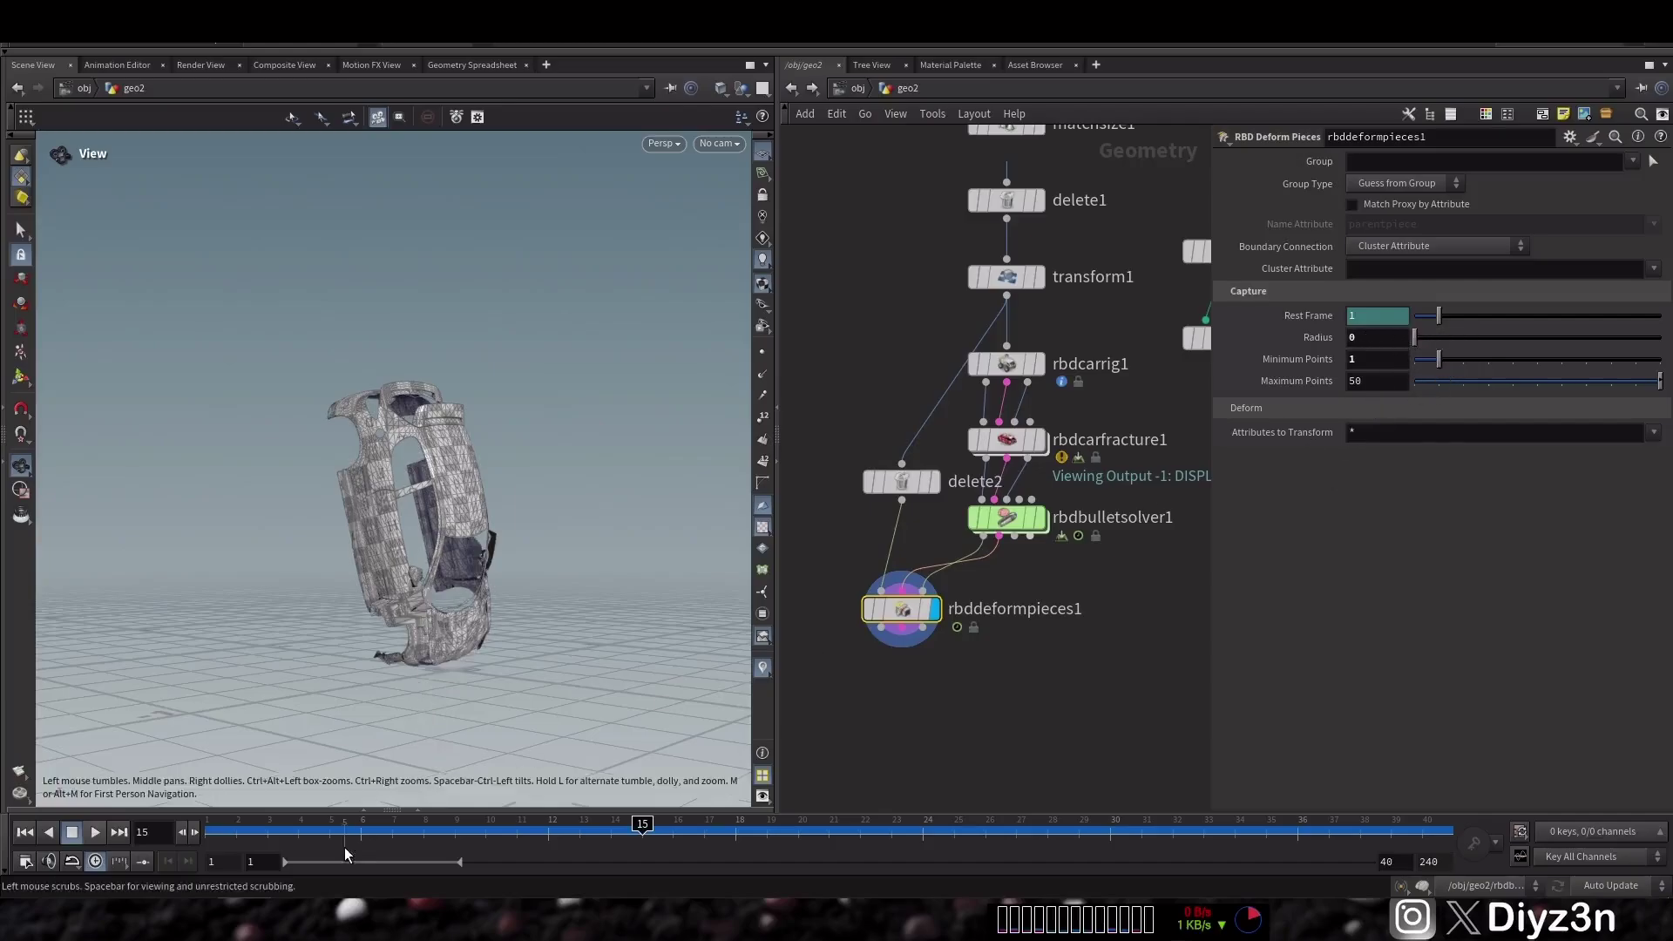
{"action": "left_click_drag", "start_coordinate": [218, 840], "coordinate": [548, 826]}
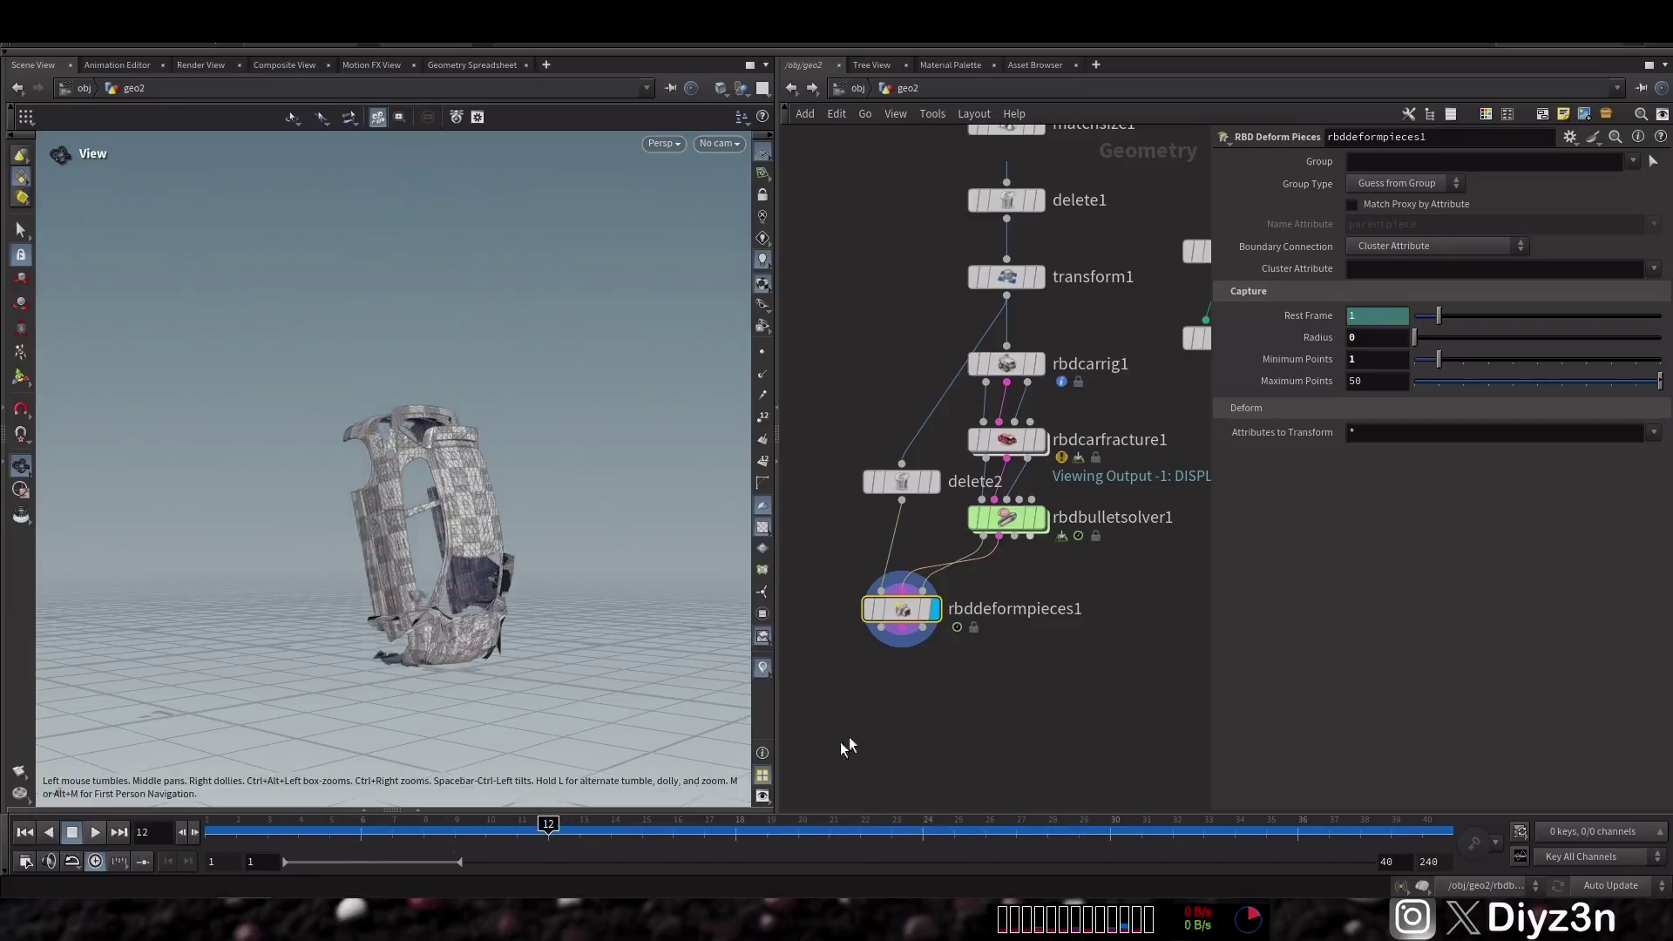
{"action": "key", "text": "Tab"}
{"action": "type", "text": "mer"}
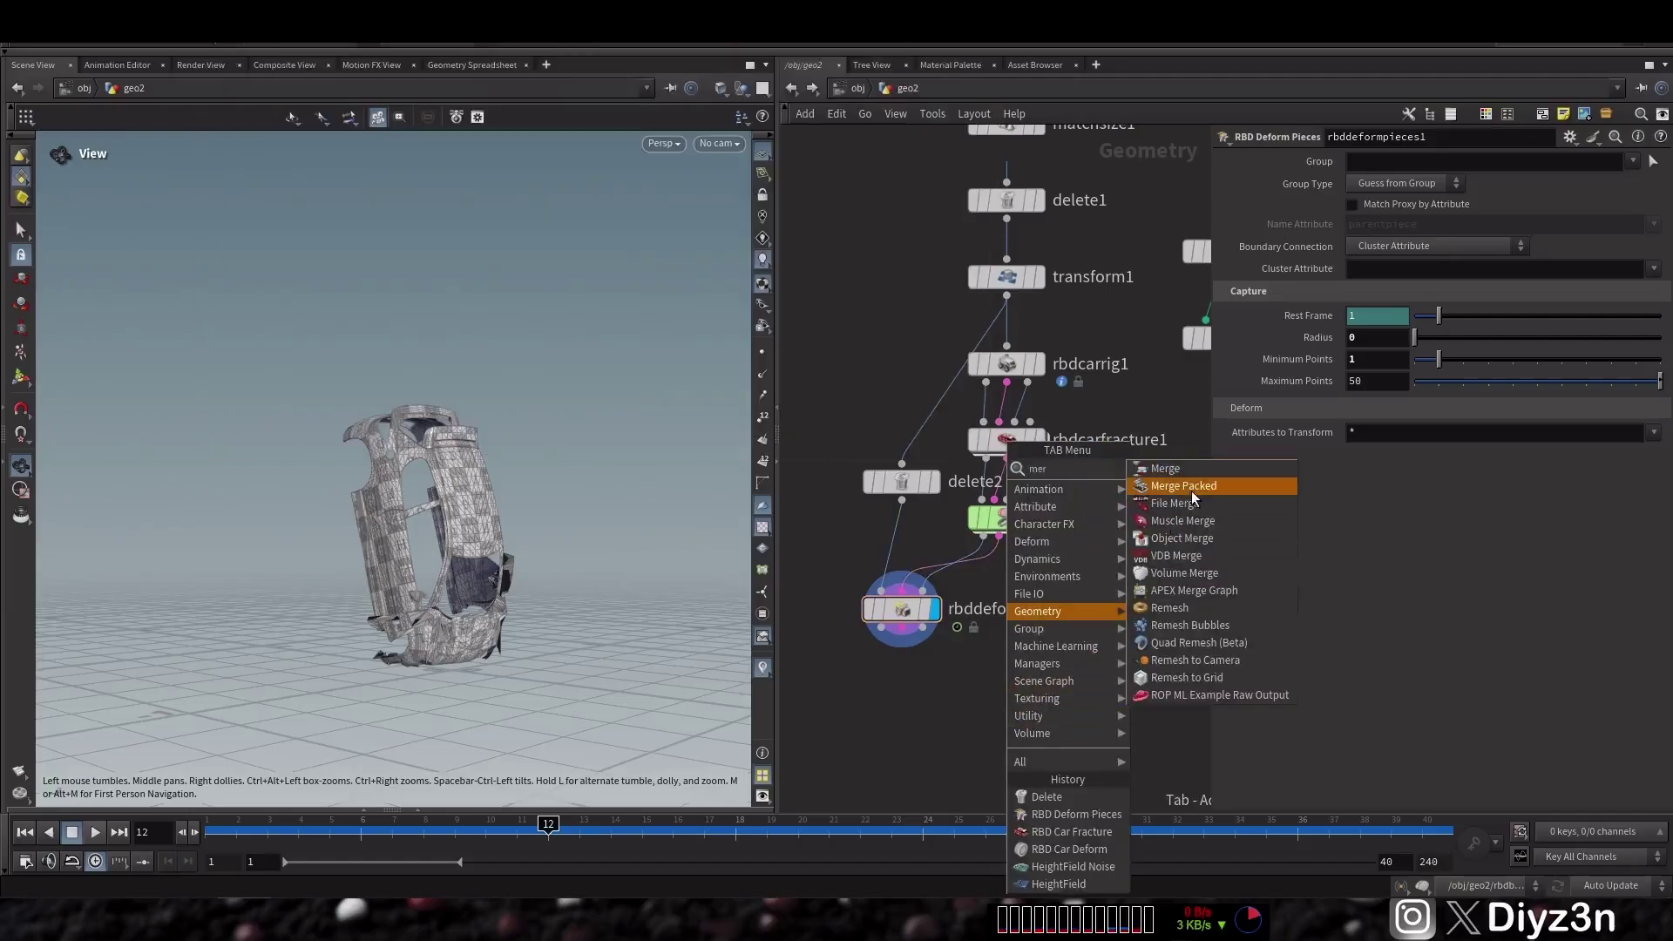
{"action": "left_click", "coordinate": [960, 677]}
- Add a second Delete node below rbdbulletsolver1, fed by the solver's first output, and display it
{"action": "key", "text": "Tab"}
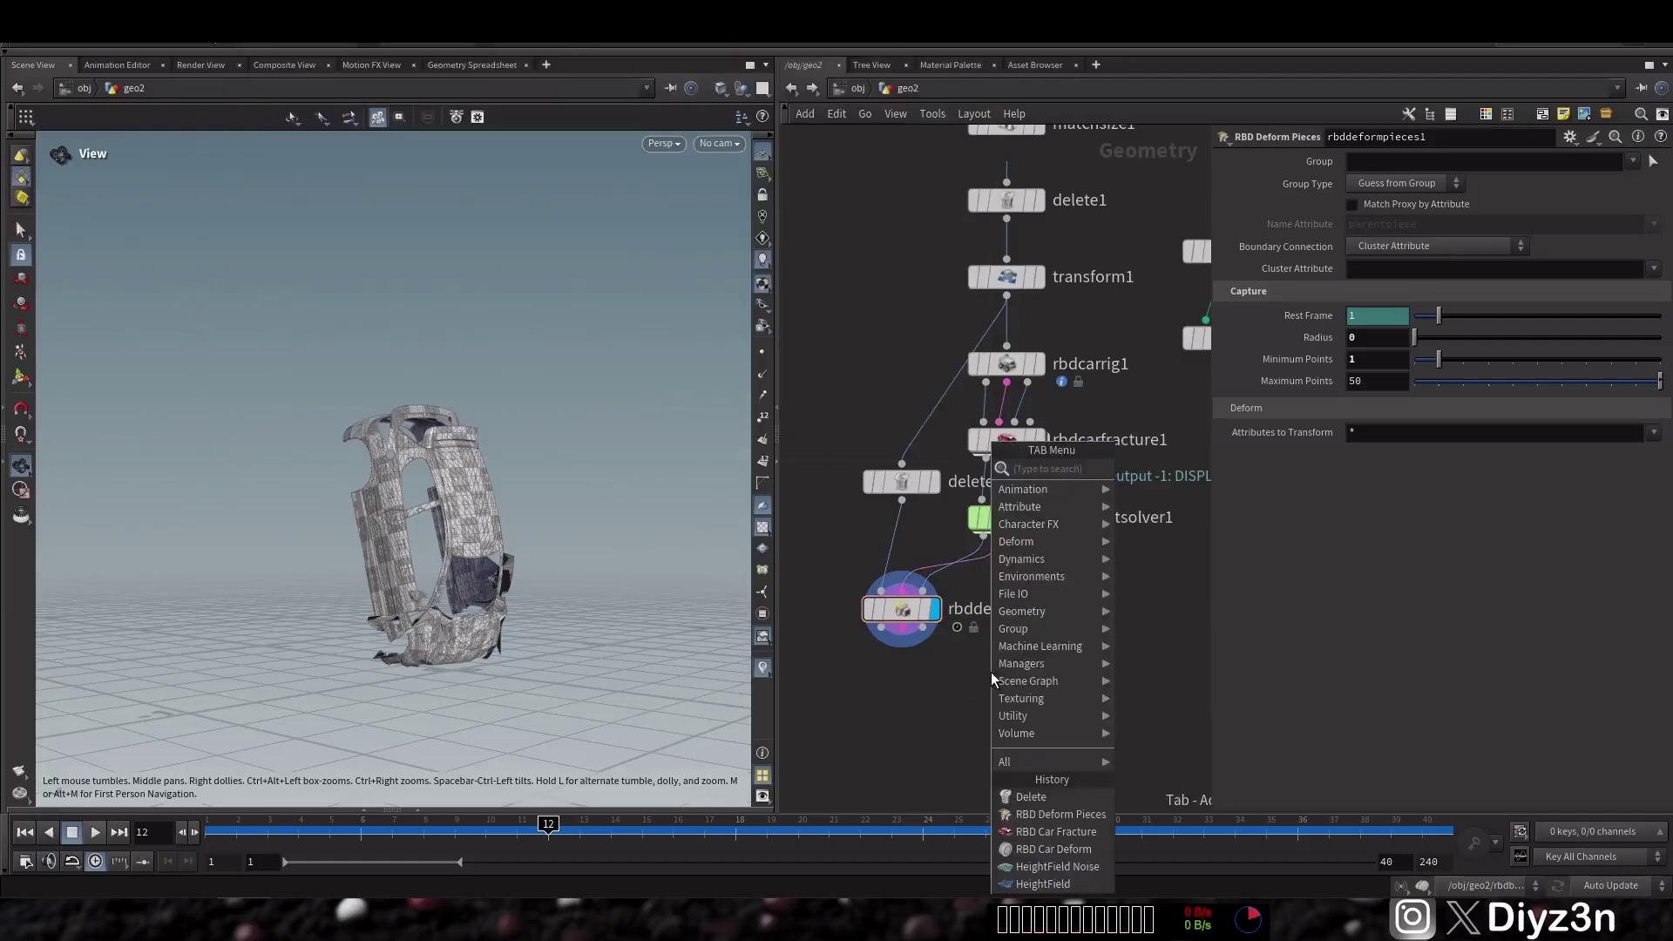
{"action": "left_click", "coordinate": [1187, 470]}
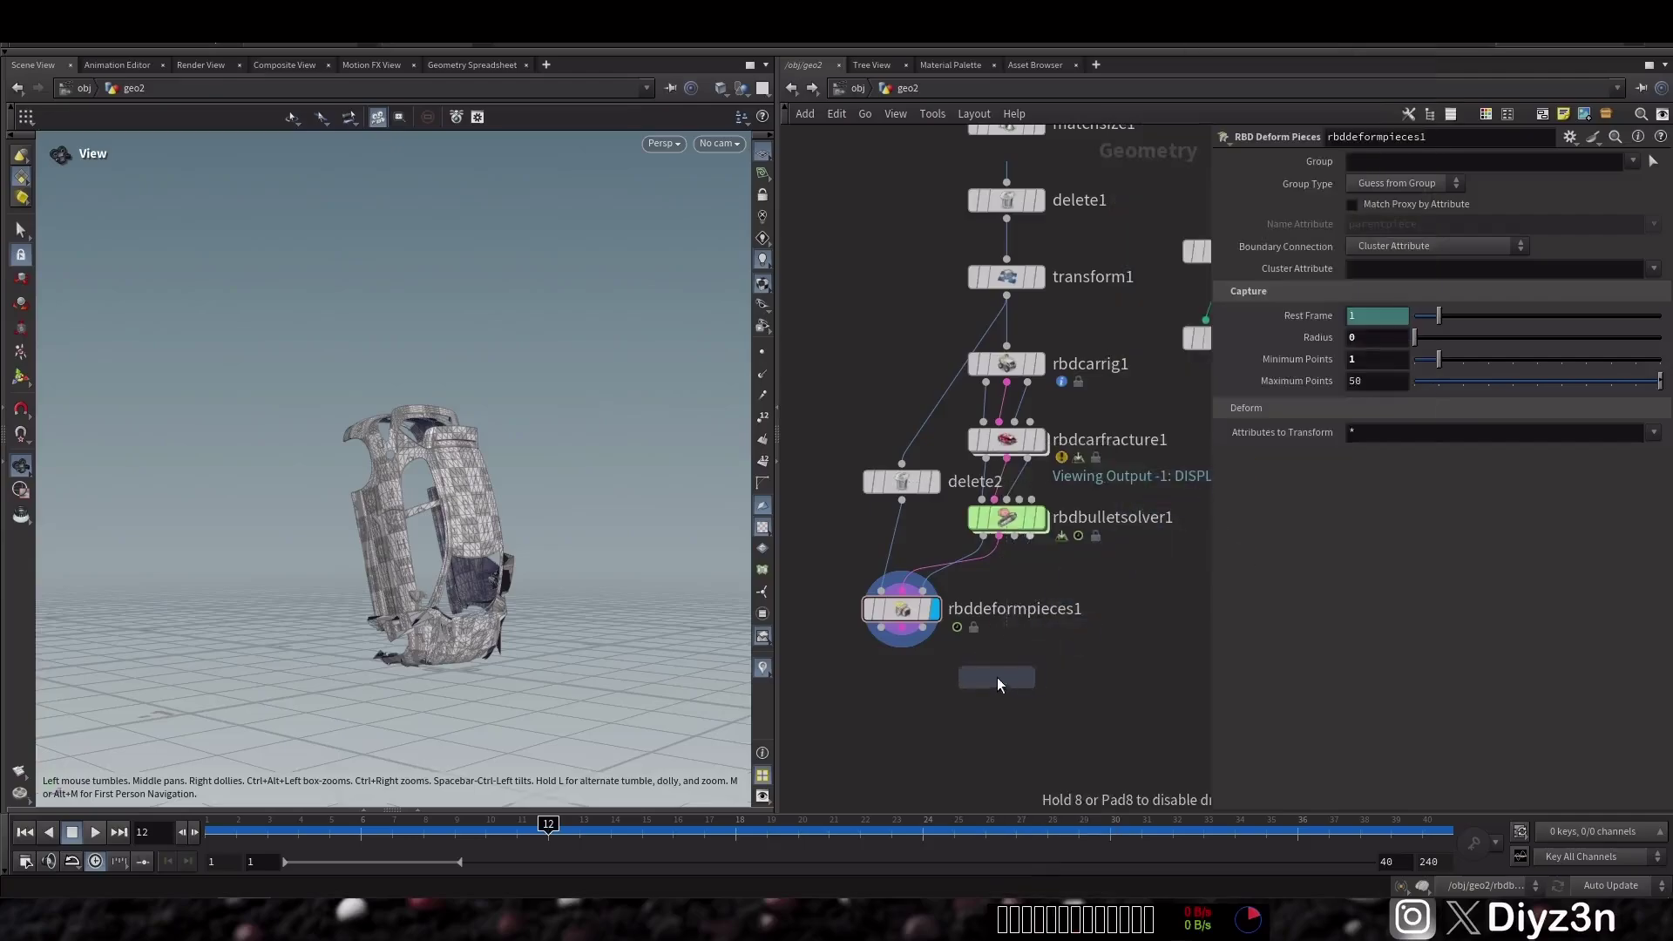
{"action": "left_click", "coordinate": [997, 679]}
{"action": "left_click", "coordinate": [1029, 678]}
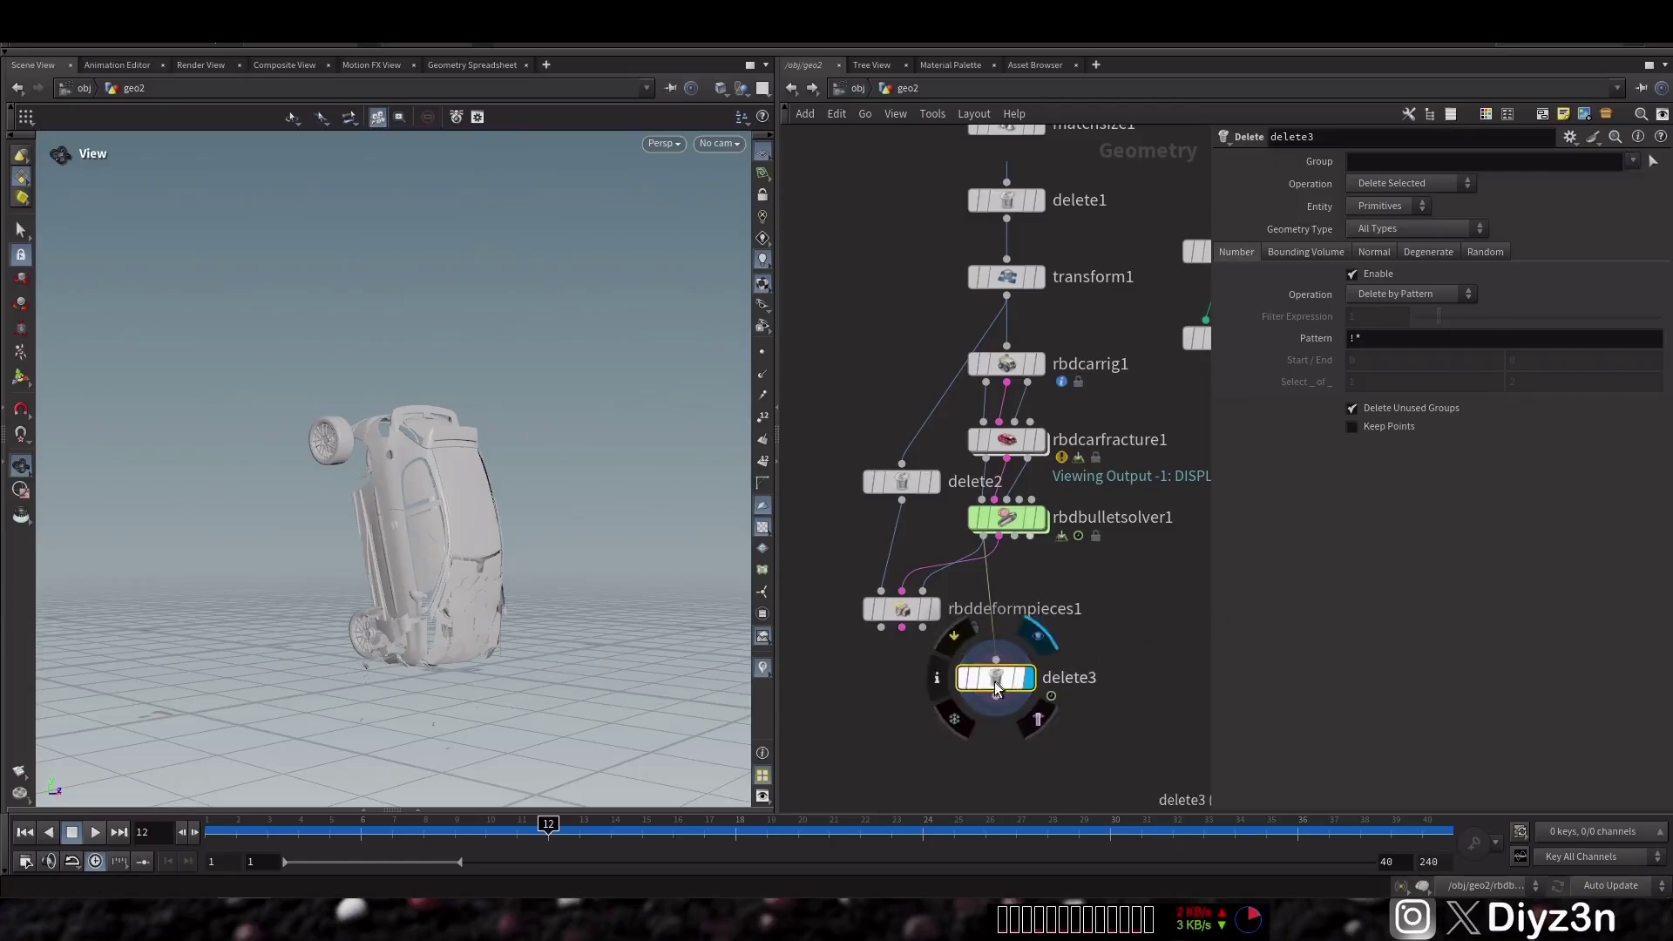
{"action": "left_click_drag", "start_coordinate": [997, 685], "coordinate": [1024, 669]}
- Insert an Unpack node between rbdbulletsolver1 and delete3
{"action": "key", "text": "Tab"}
{"action": "mouse_move", "coordinate": [1124, 579]}
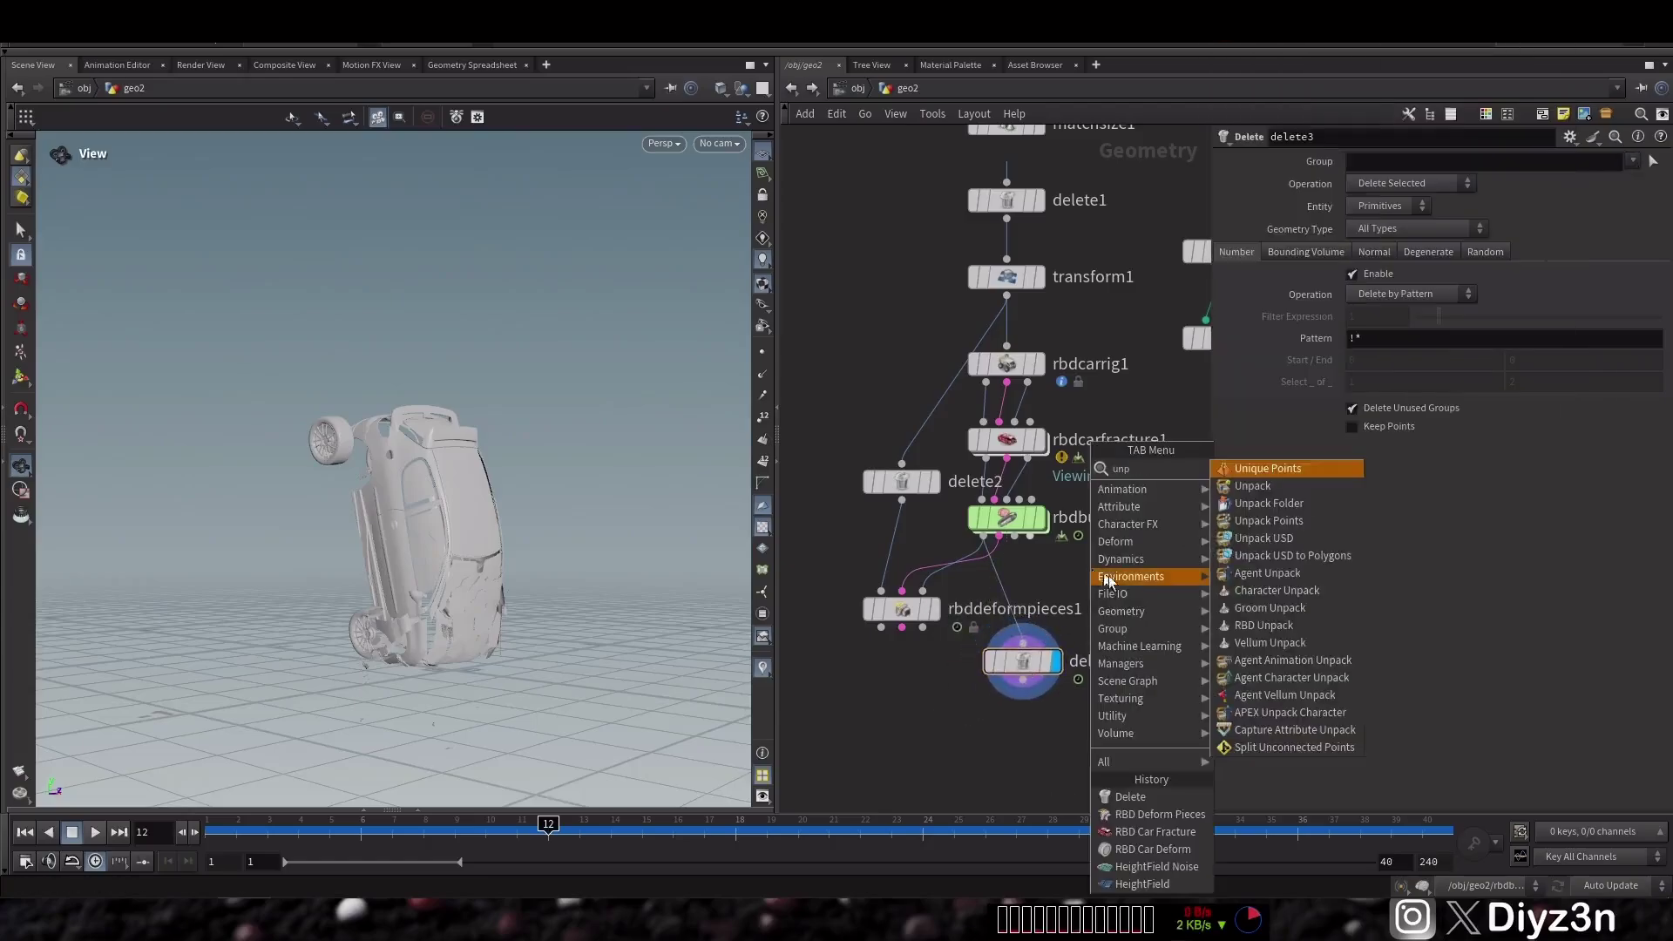
{"action": "left_click", "coordinate": [1274, 469]}
{"action": "left_click", "coordinate": [1089, 597]}
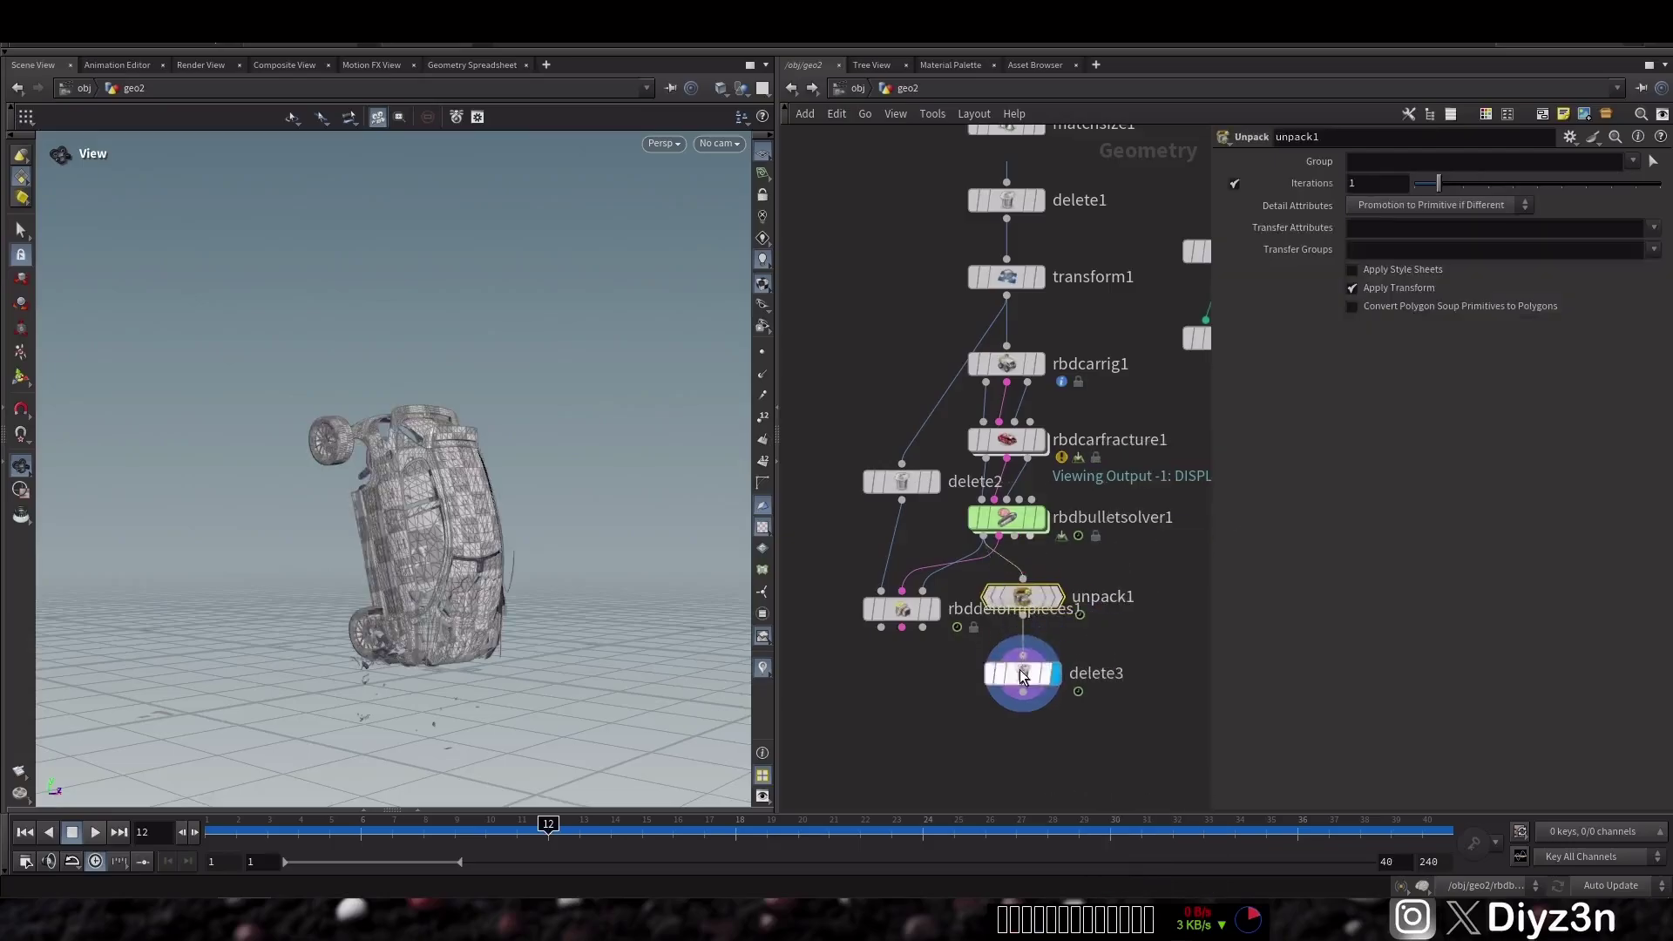
{"action": "left_click", "coordinate": [1633, 161]}
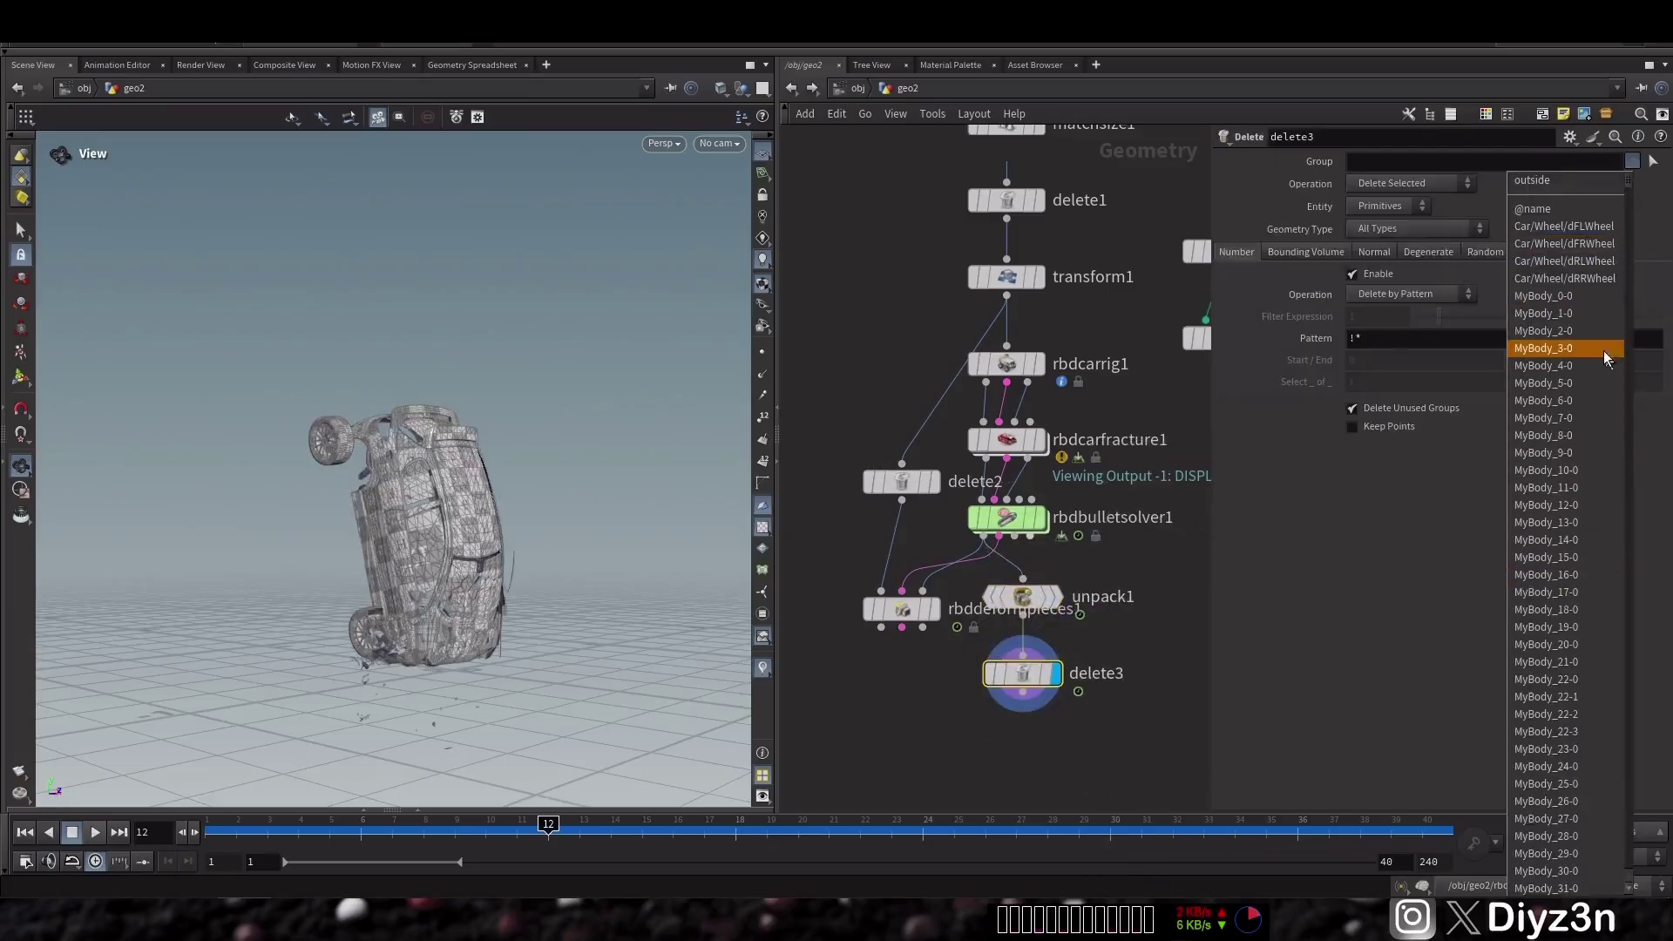
{"action": "left_click", "coordinate": [1564, 356]}
{"action": "type", "text": "*"}
{"action": "key", "text": "Return"}
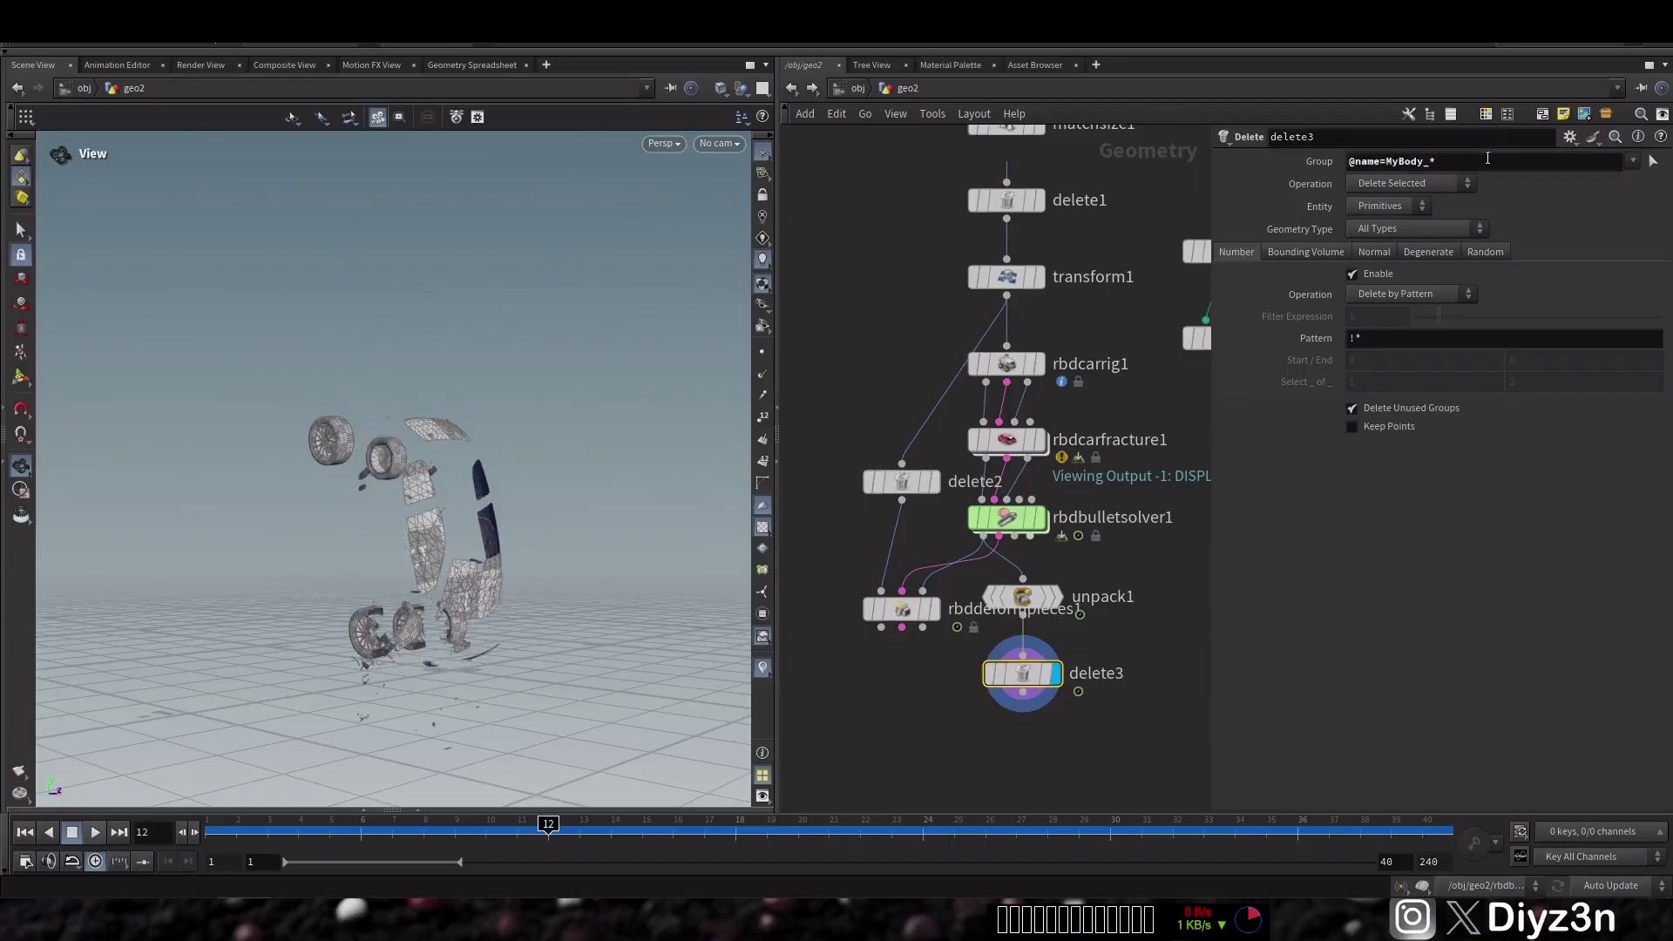
- Add a Merge node combining rbddeformpieces1 and delete3
{"action": "key", "text": "Tab"}
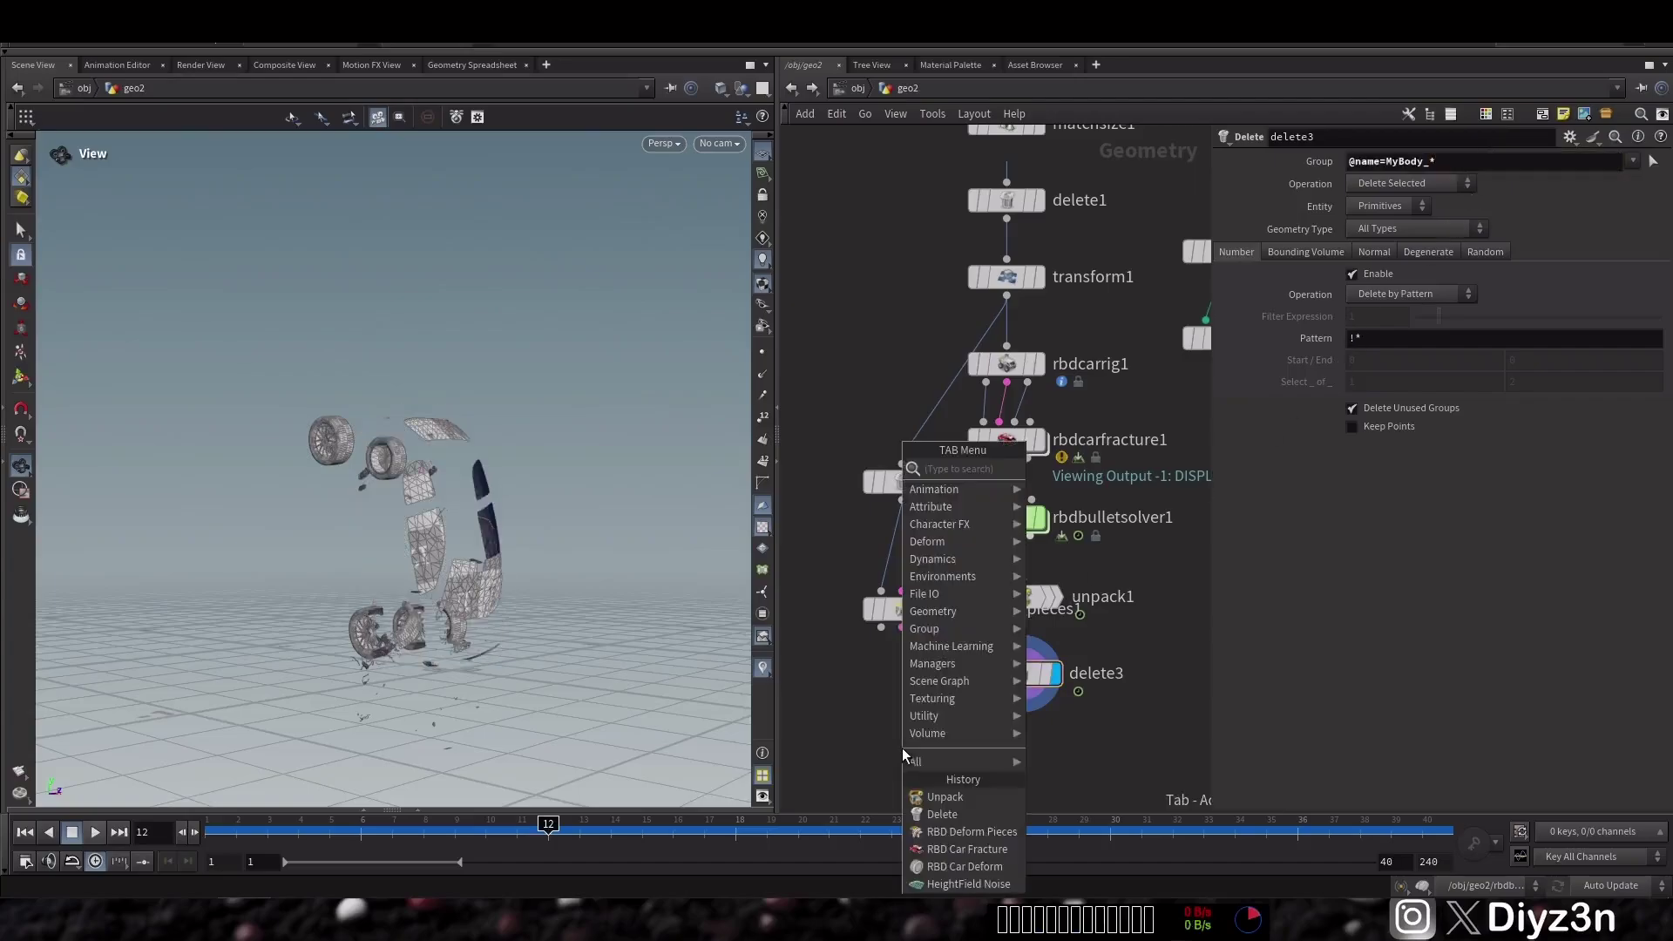
{"action": "type", "text": "mer"}
{"action": "left_click", "coordinate": [1119, 467]}
{"action": "left_click", "coordinate": [909, 739]}
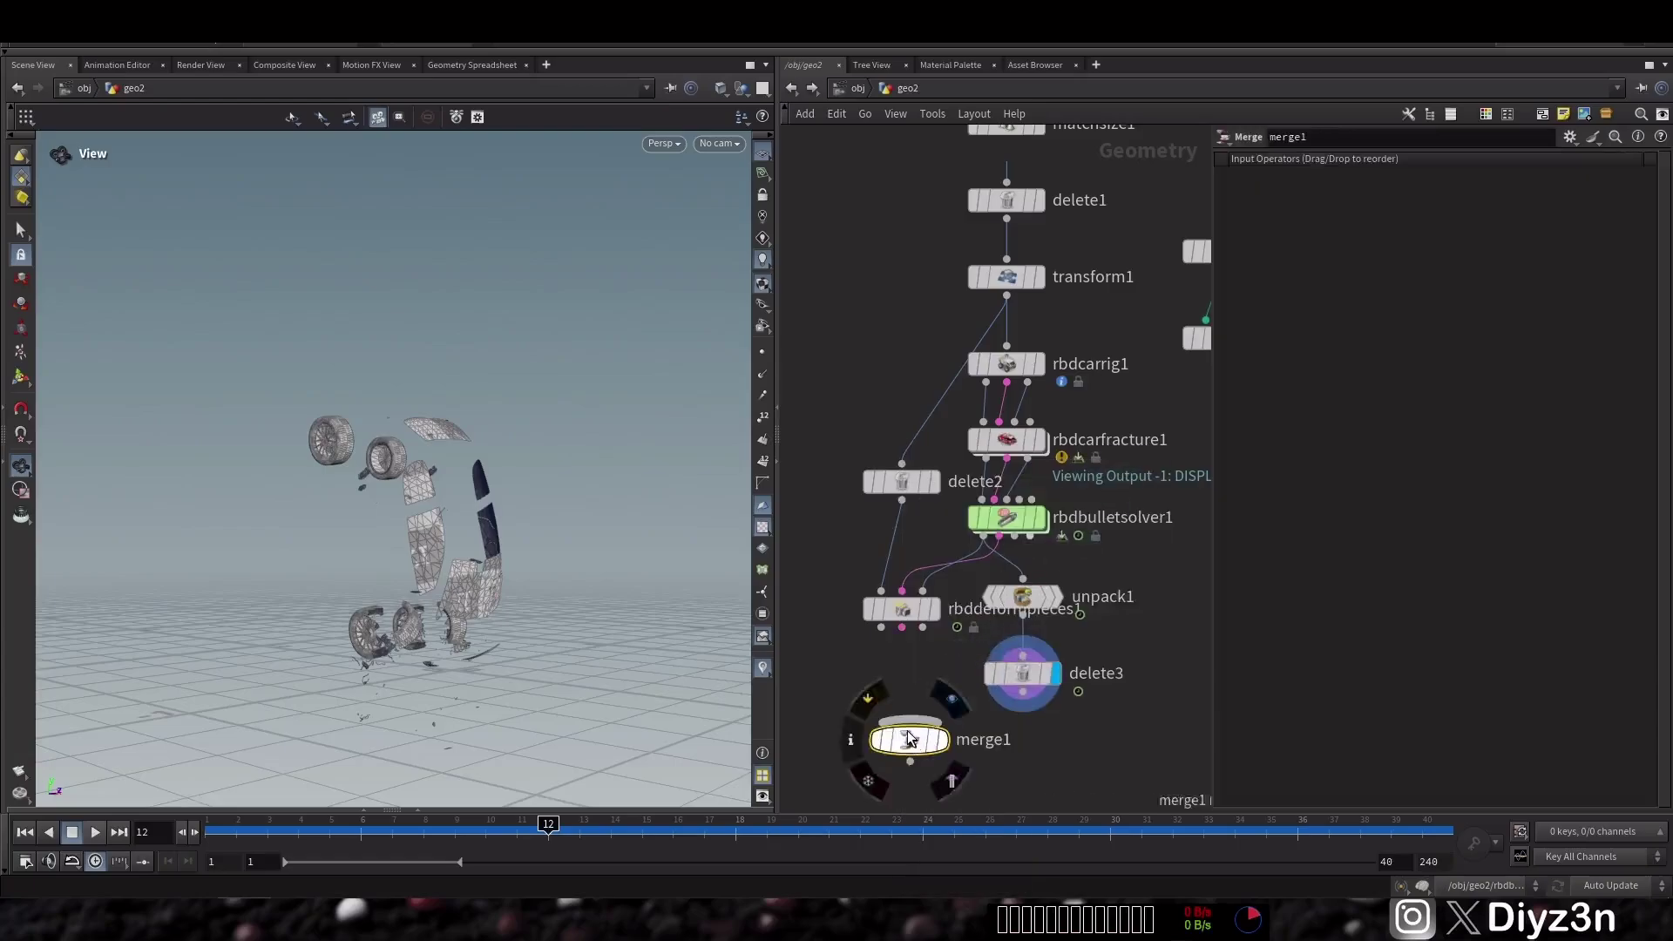
{"action": "left_click_drag", "start_coordinate": [891, 671], "coordinate": [882, 671]}
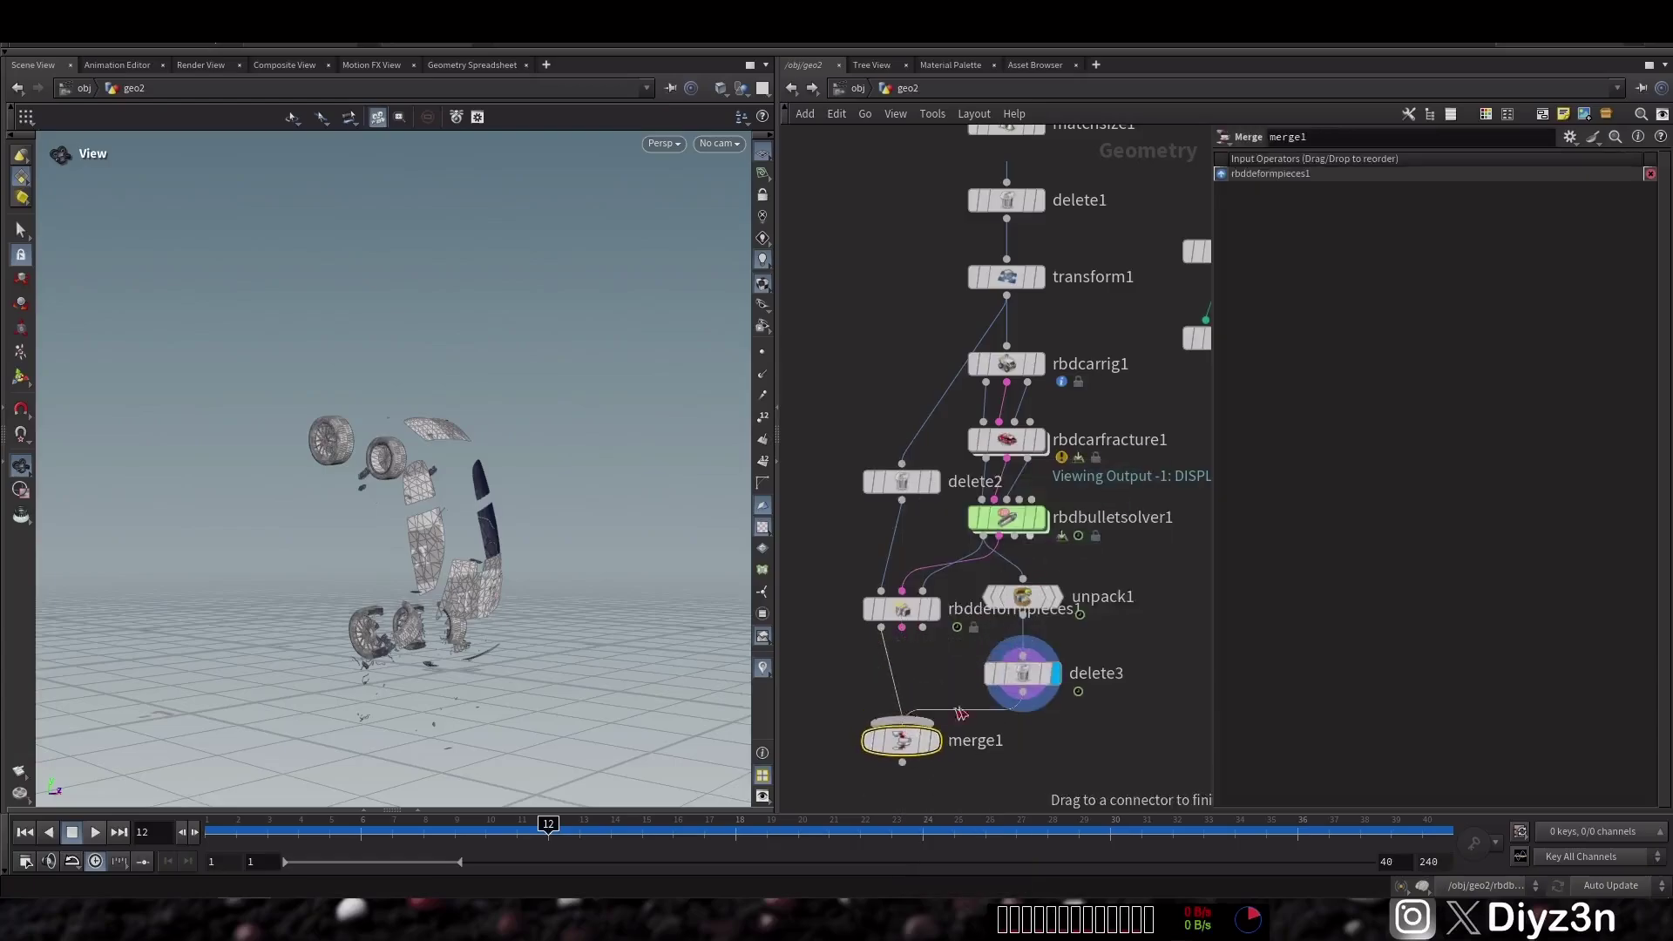
{"action": "left_click_drag", "start_coordinate": [961, 713], "coordinate": [900, 723]}
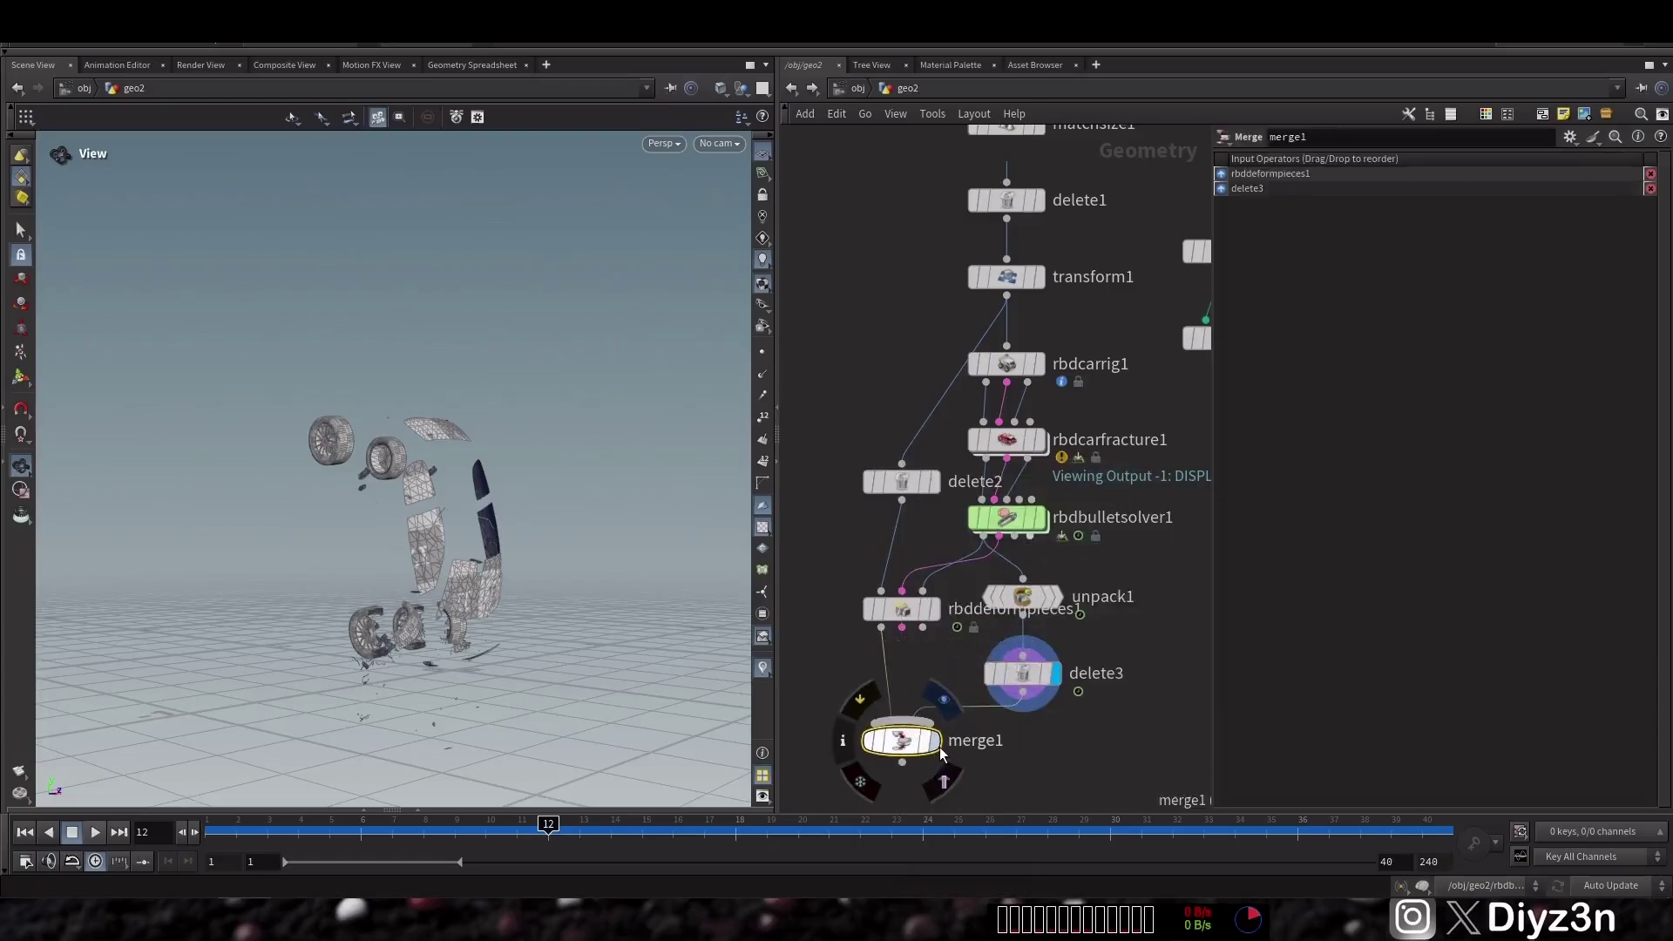
- Play the merged car simulation from the first frame to check it, and return to the first frame
{"action": "left_click", "coordinate": [24, 835]}
{"action": "left_click", "coordinate": [93, 833]}
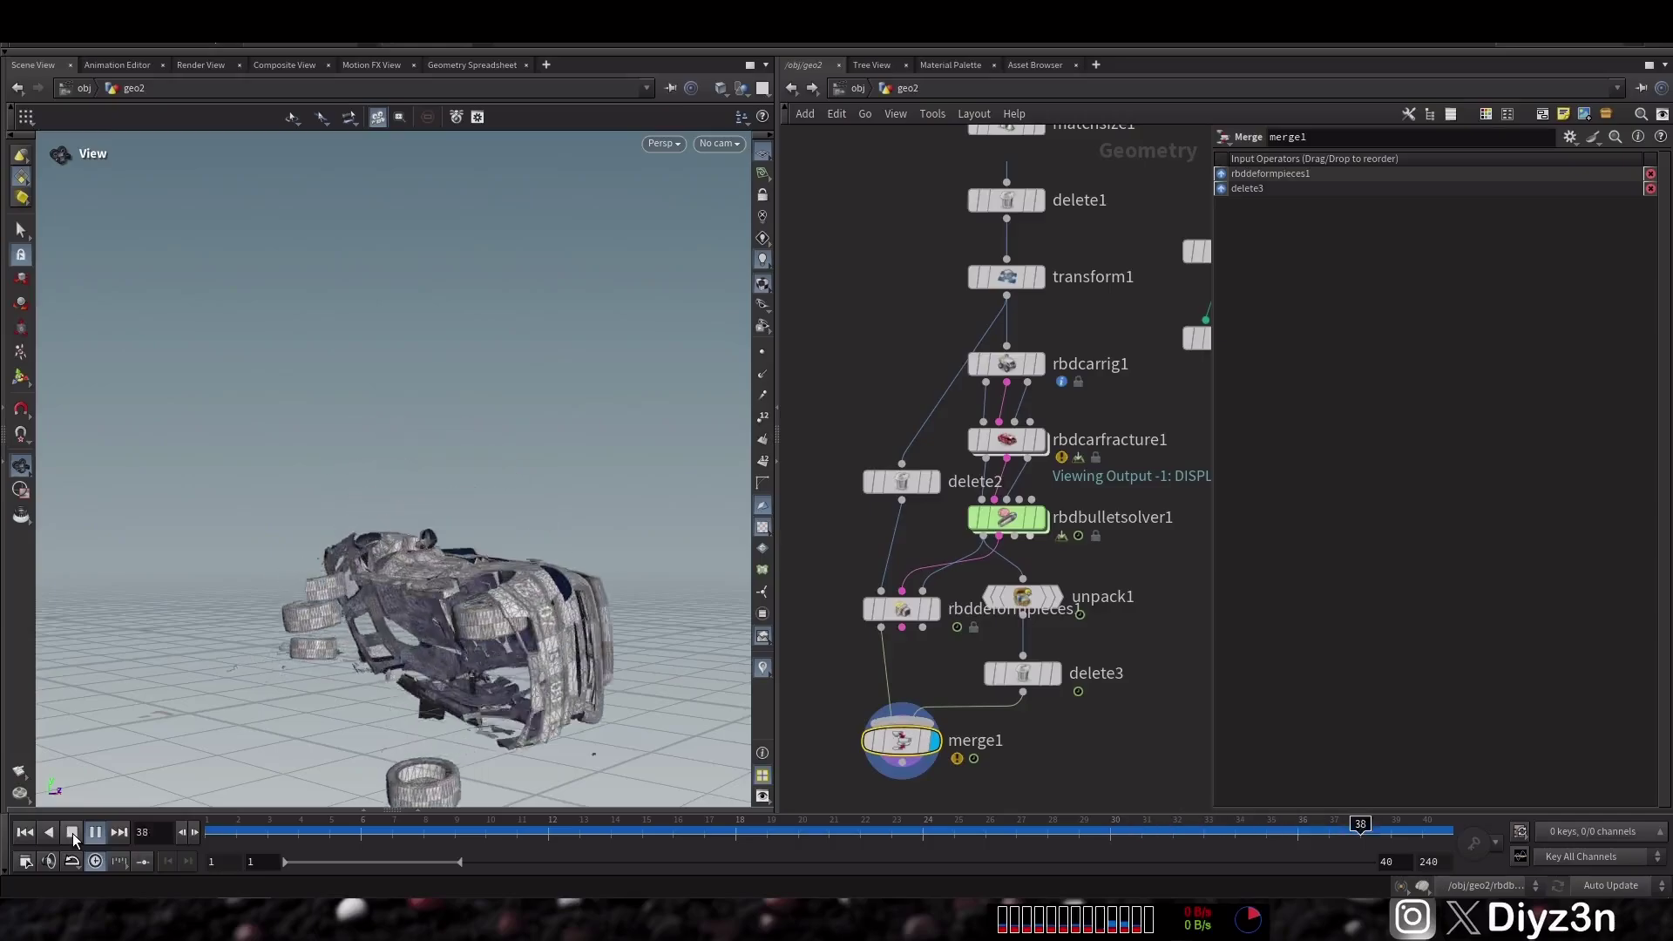
{"action": "left_click", "coordinate": [72, 833]}
- Turn off Enable Plastic Deformations for the MyGlass section of rbdcarfracture1, keeping the glass Type at Safety
{"action": "left_click", "coordinate": [1009, 444]}
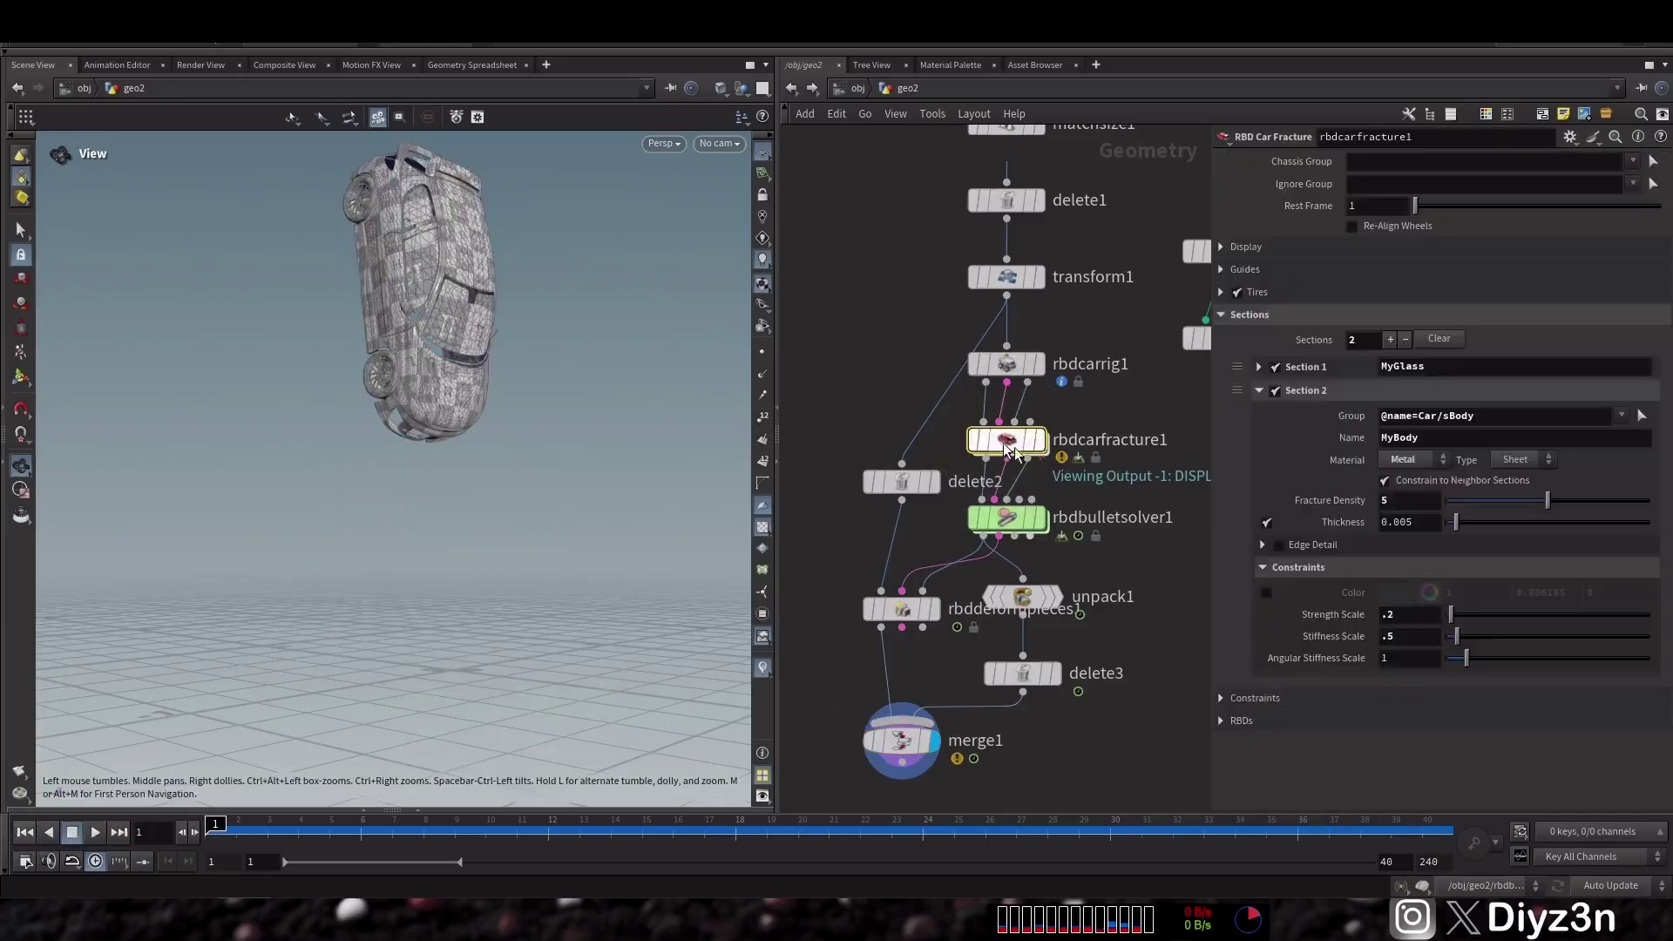
{"action": "left_click", "coordinate": [1339, 393]}
{"action": "left_click", "coordinate": [1306, 367]}
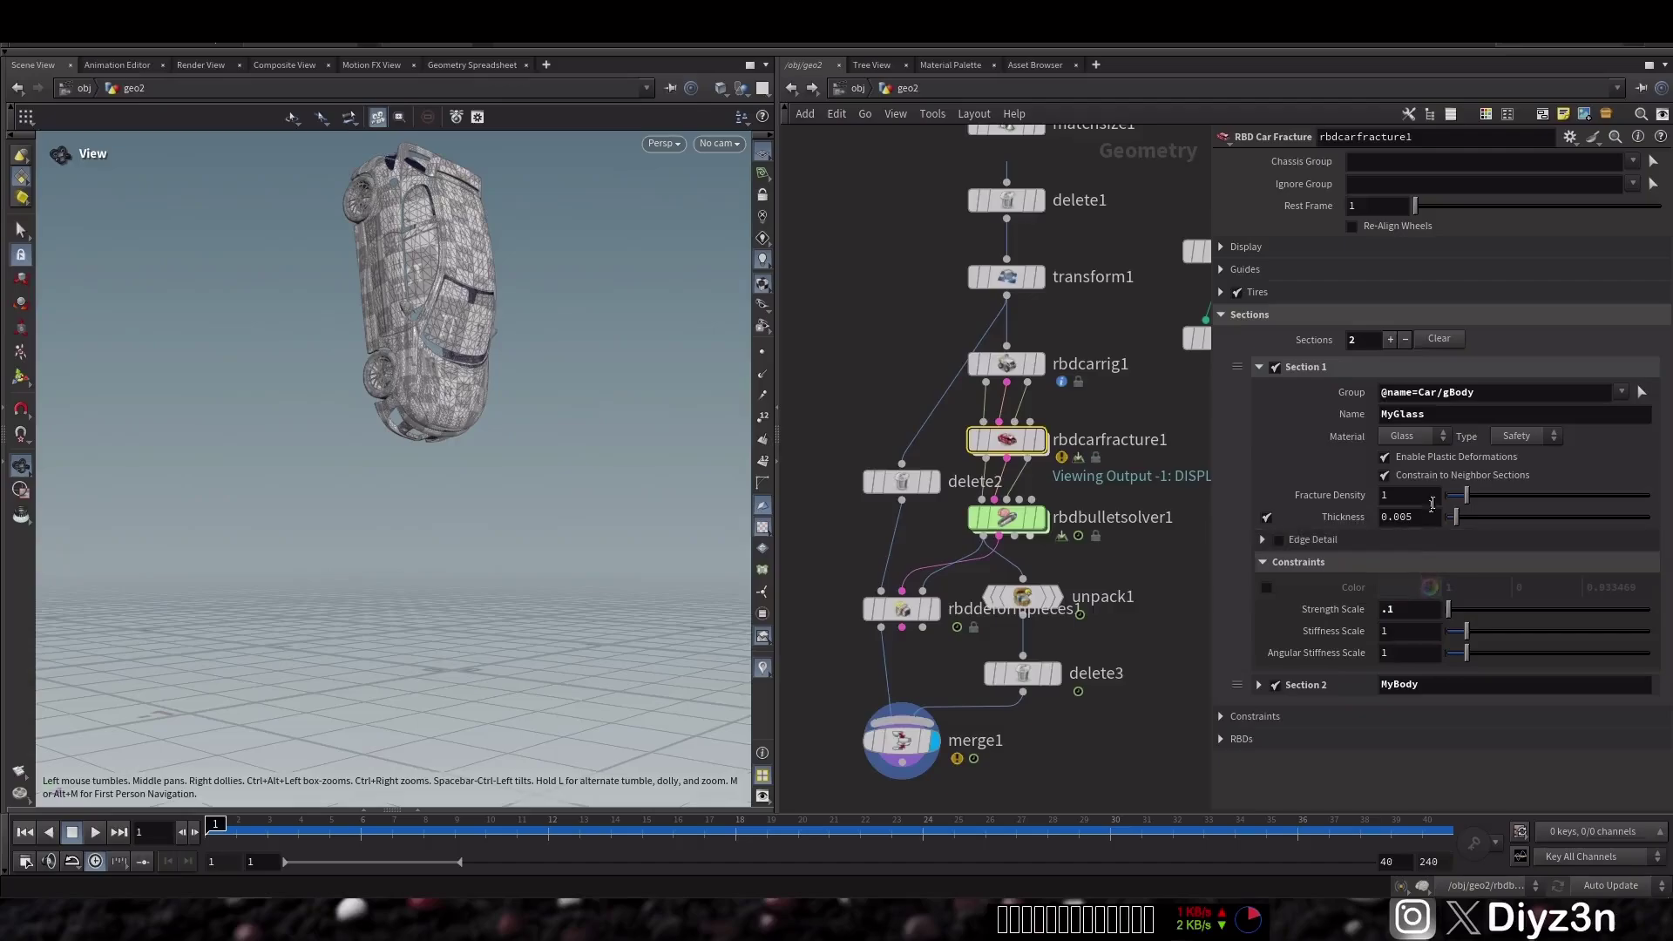
{"action": "left_click", "coordinate": [1467, 462]}
{"action": "left_click", "coordinate": [1520, 437]}
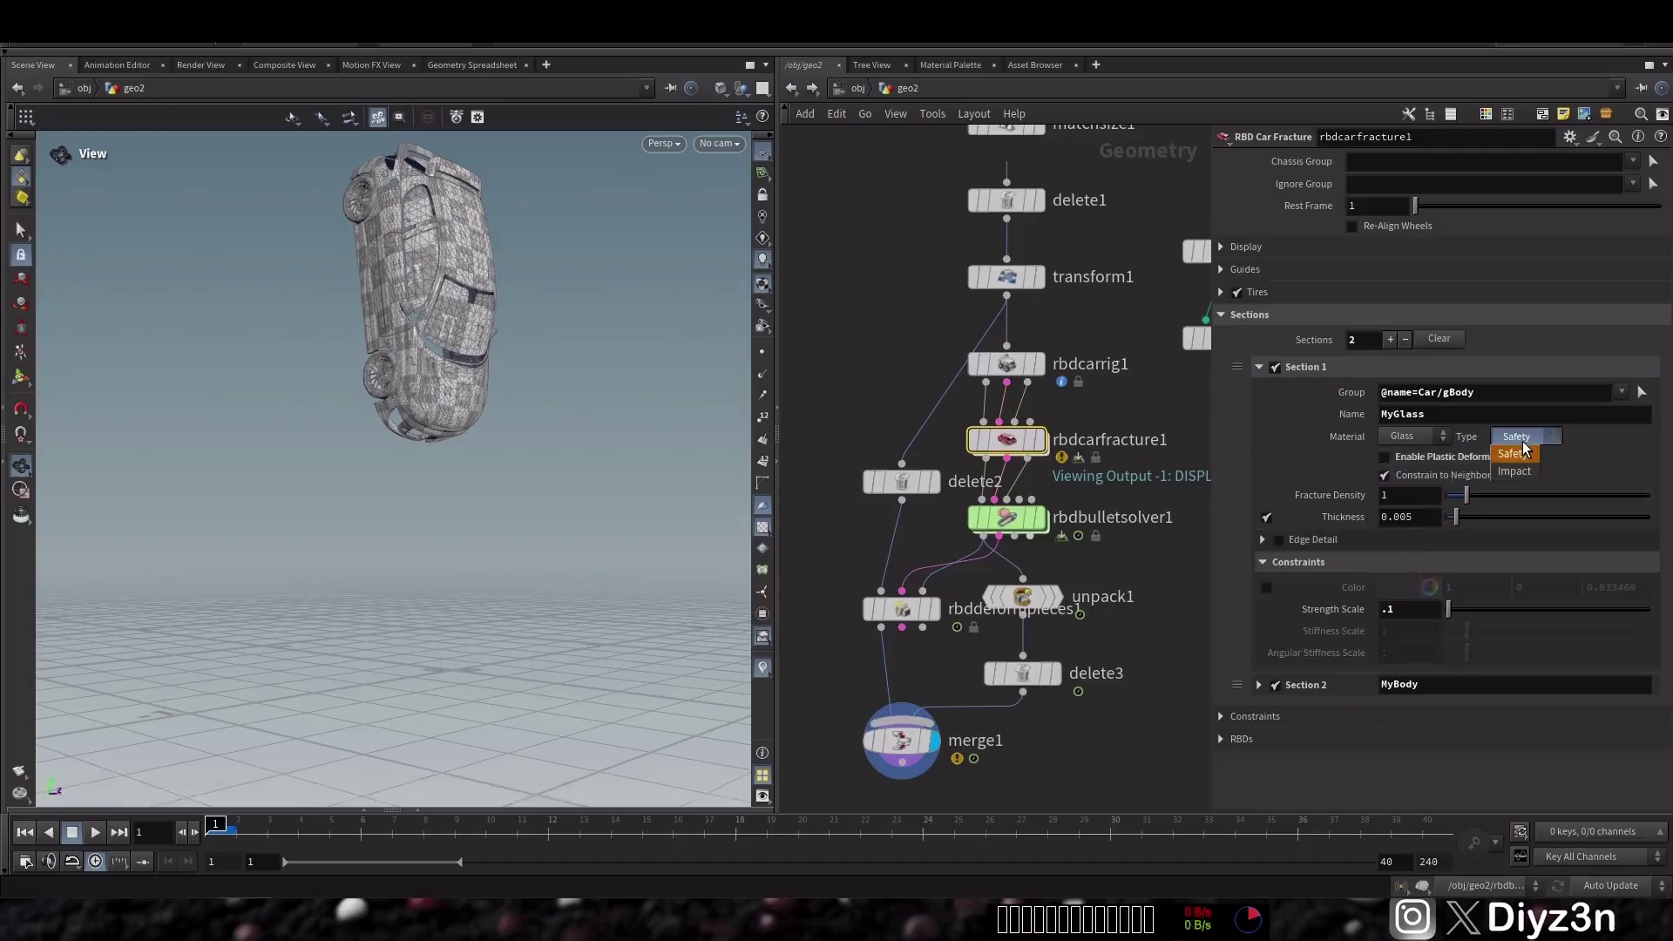
- Play the merged drop simulation to check how the glass shatters, and return to the first frame
{"action": "left_click", "coordinate": [73, 833]}
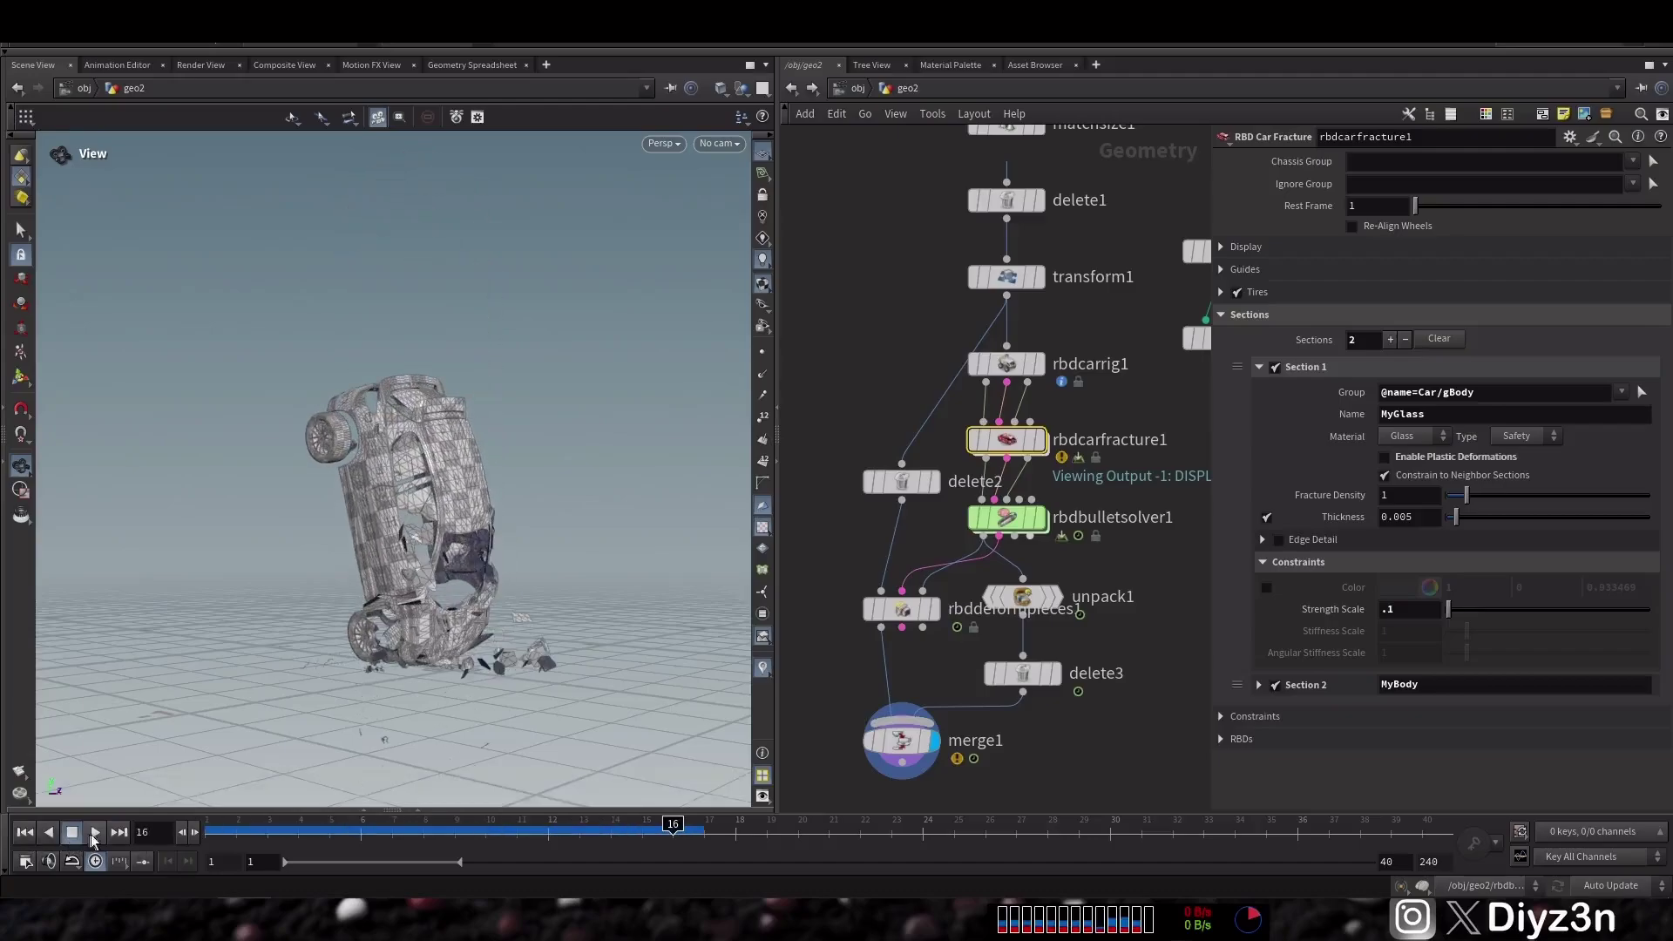
{"action": "left_click", "coordinate": [95, 832]}
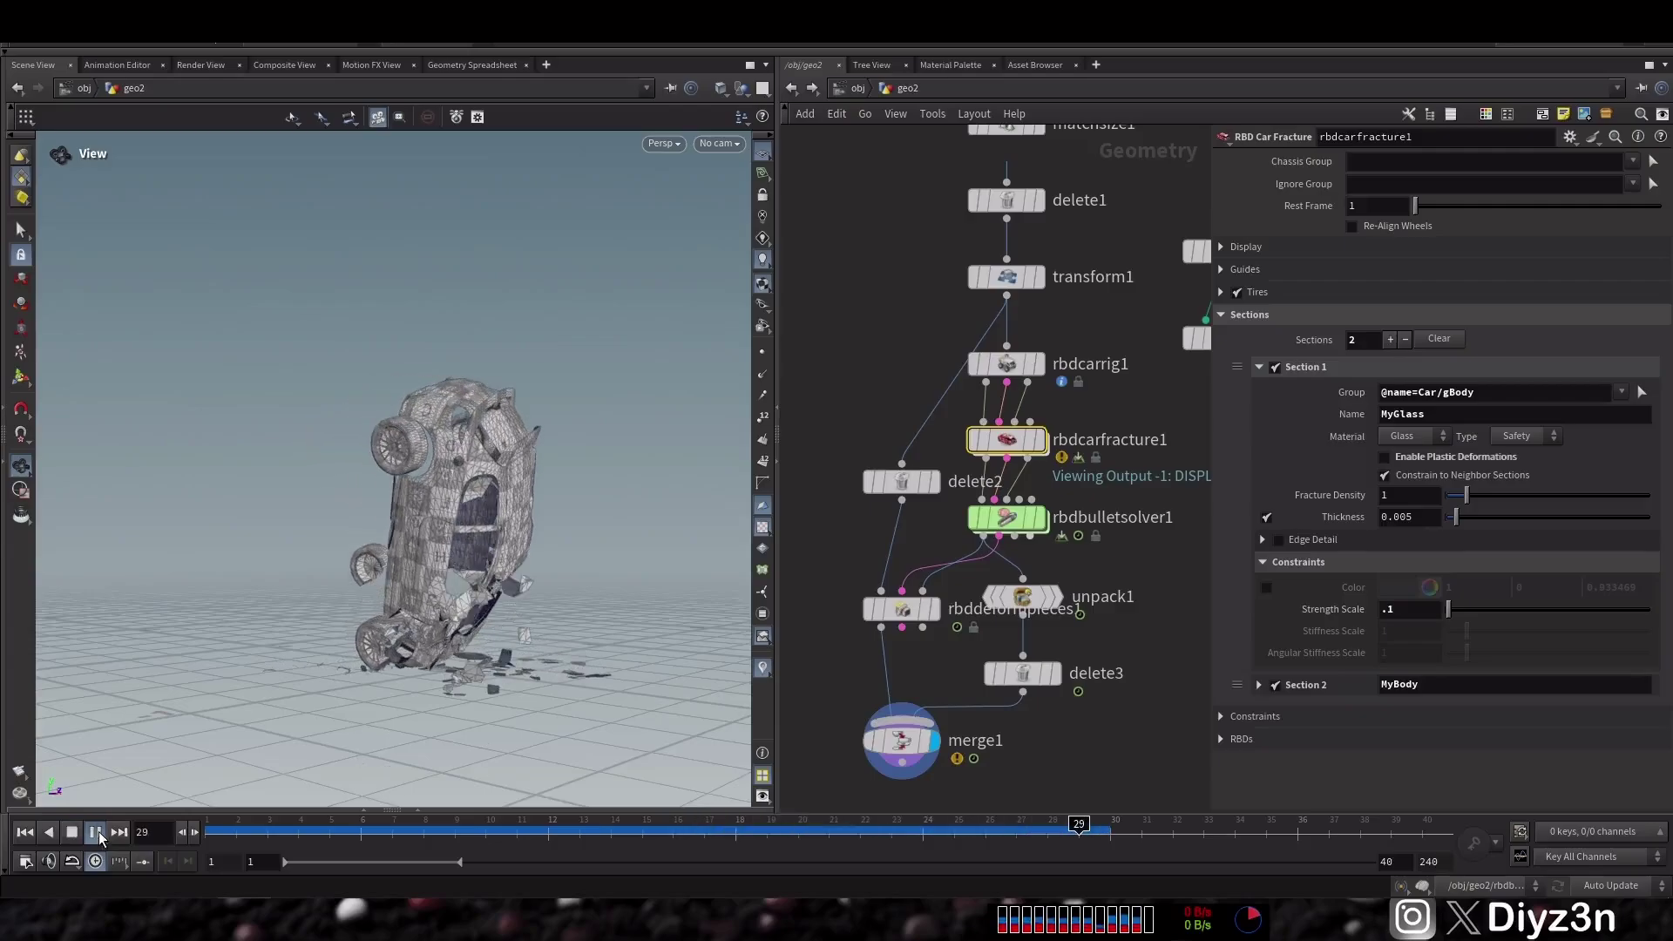
{"action": "left_click", "coordinate": [73, 832]}
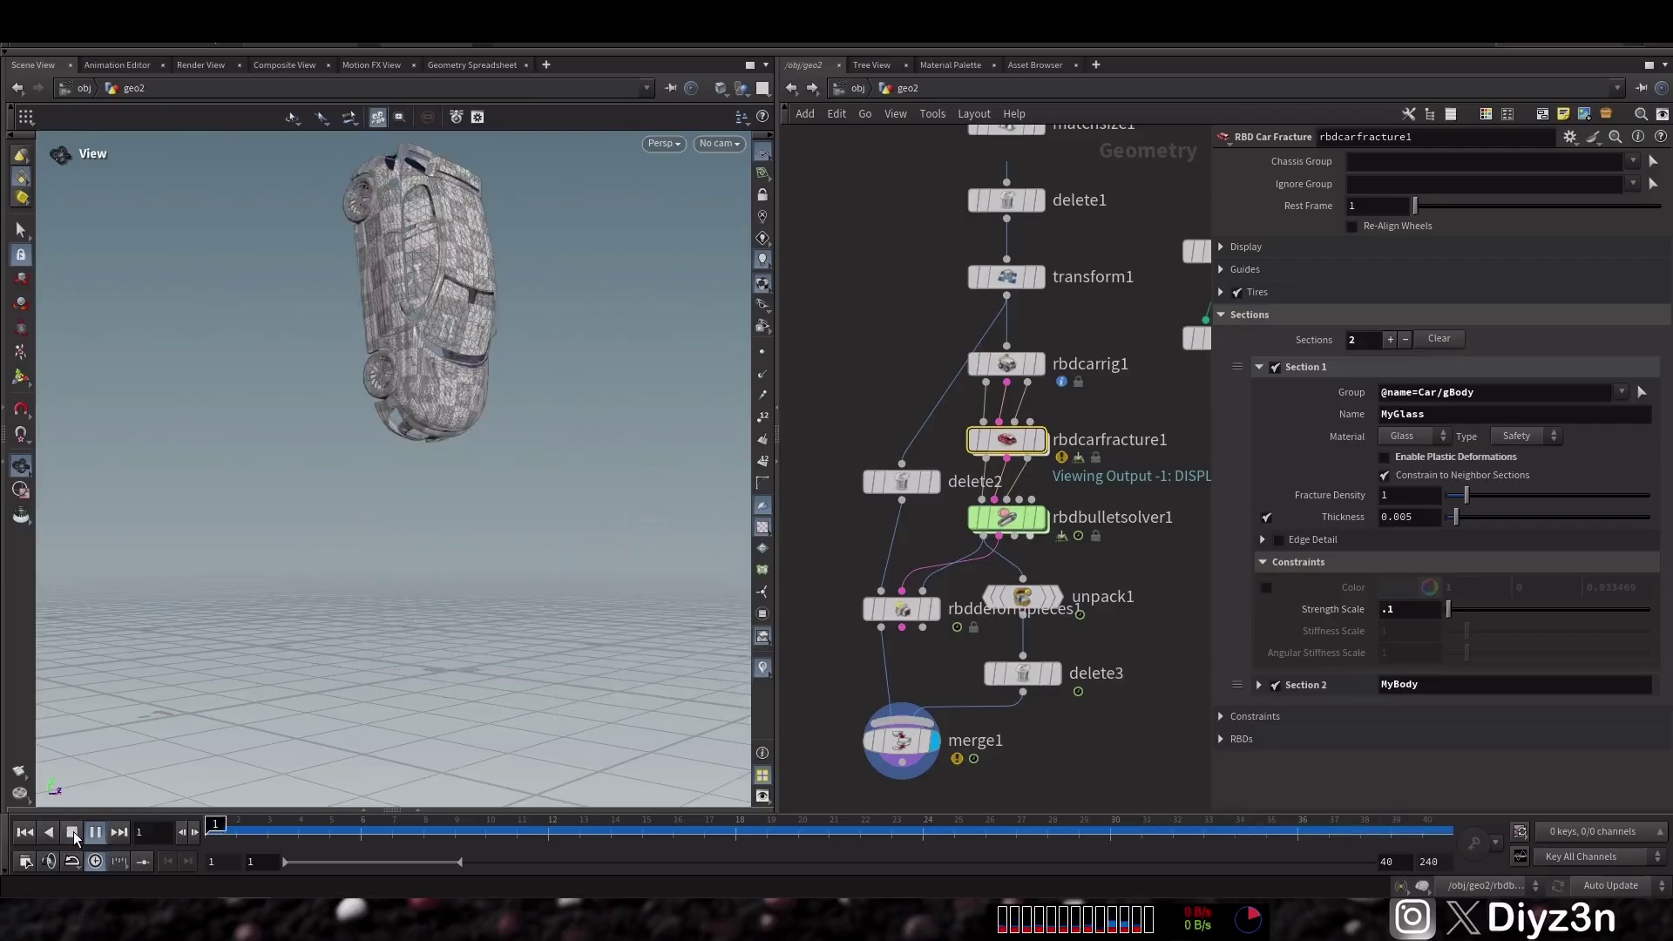
- Display rbdbulletsolver1 and play its drop simulation with rbdcarfracture1 bypassed, returning to the first frame
{"action": "left_click", "coordinate": [558, 832]}
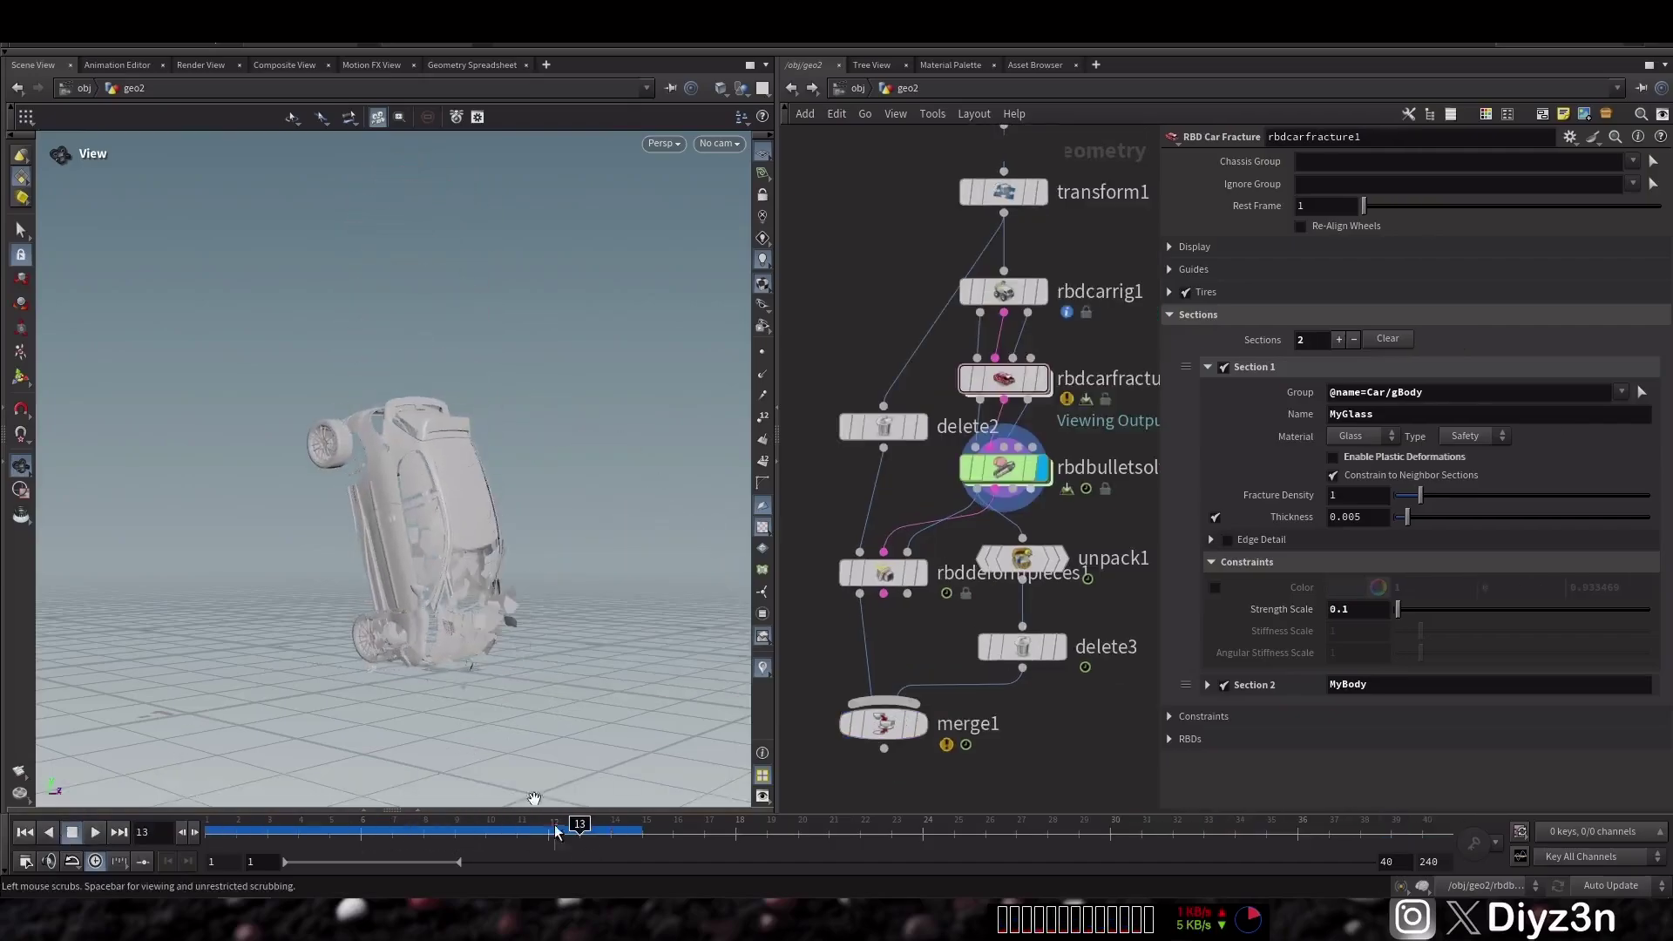
{"action": "left_click", "coordinate": [37, 835]}
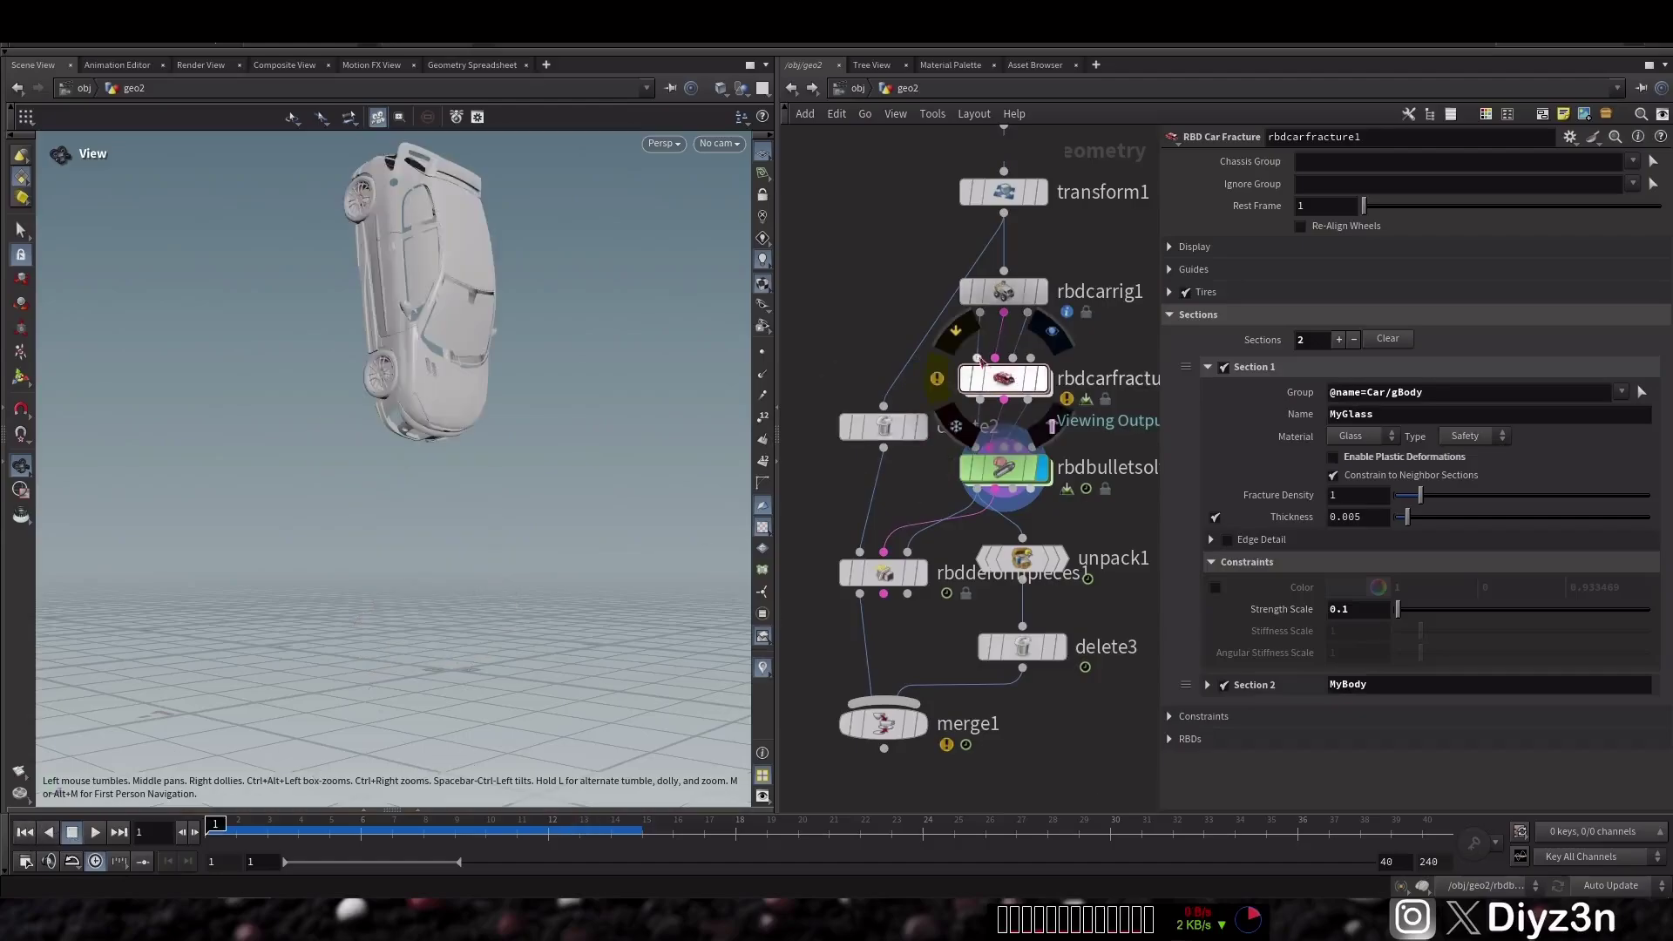
{"action": "left_click", "coordinate": [98, 835]}
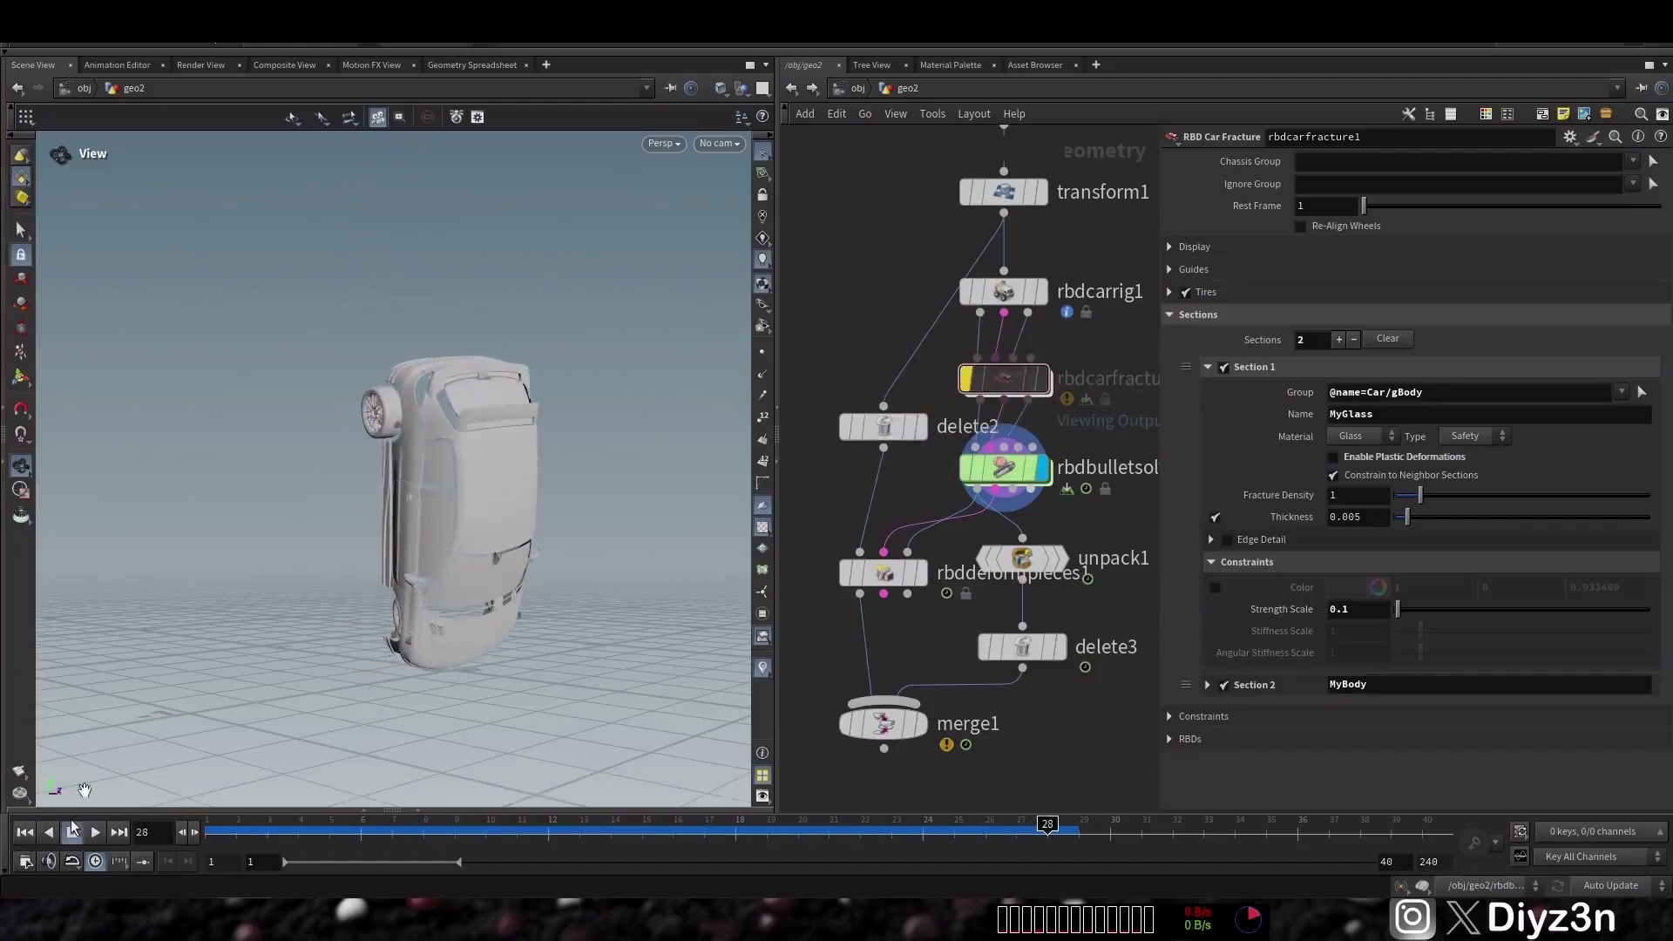
{"action": "left_click_drag", "start_coordinate": [244, 833], "coordinate": [207, 859]}
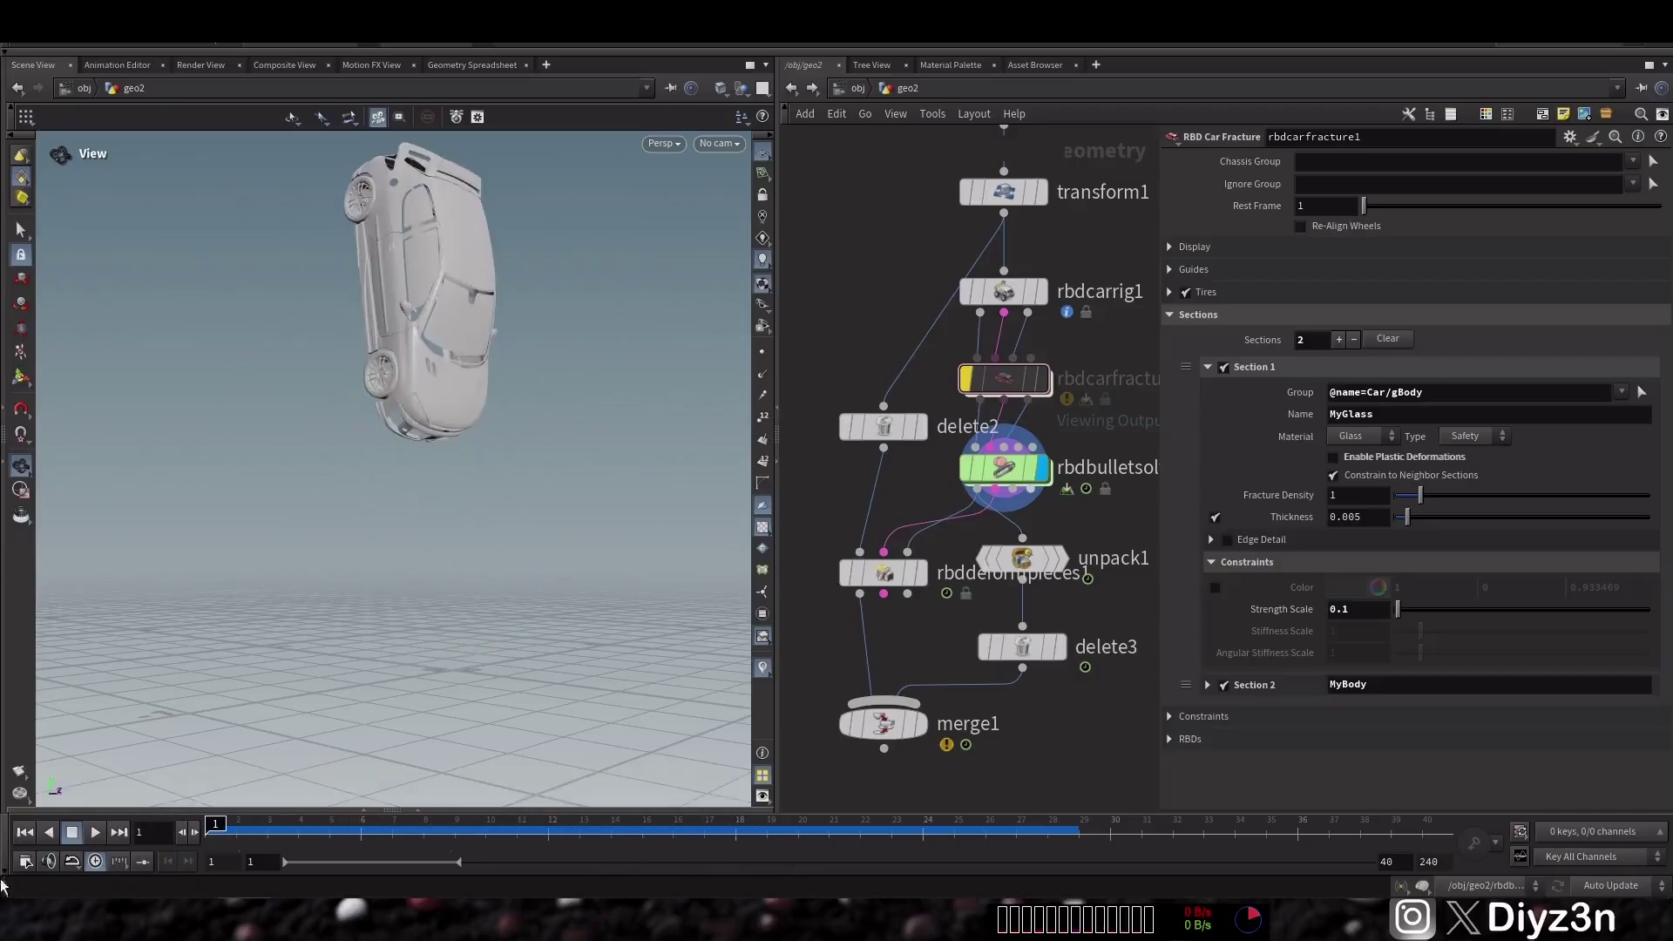
{"action": "left_click", "coordinate": [1044, 291]}
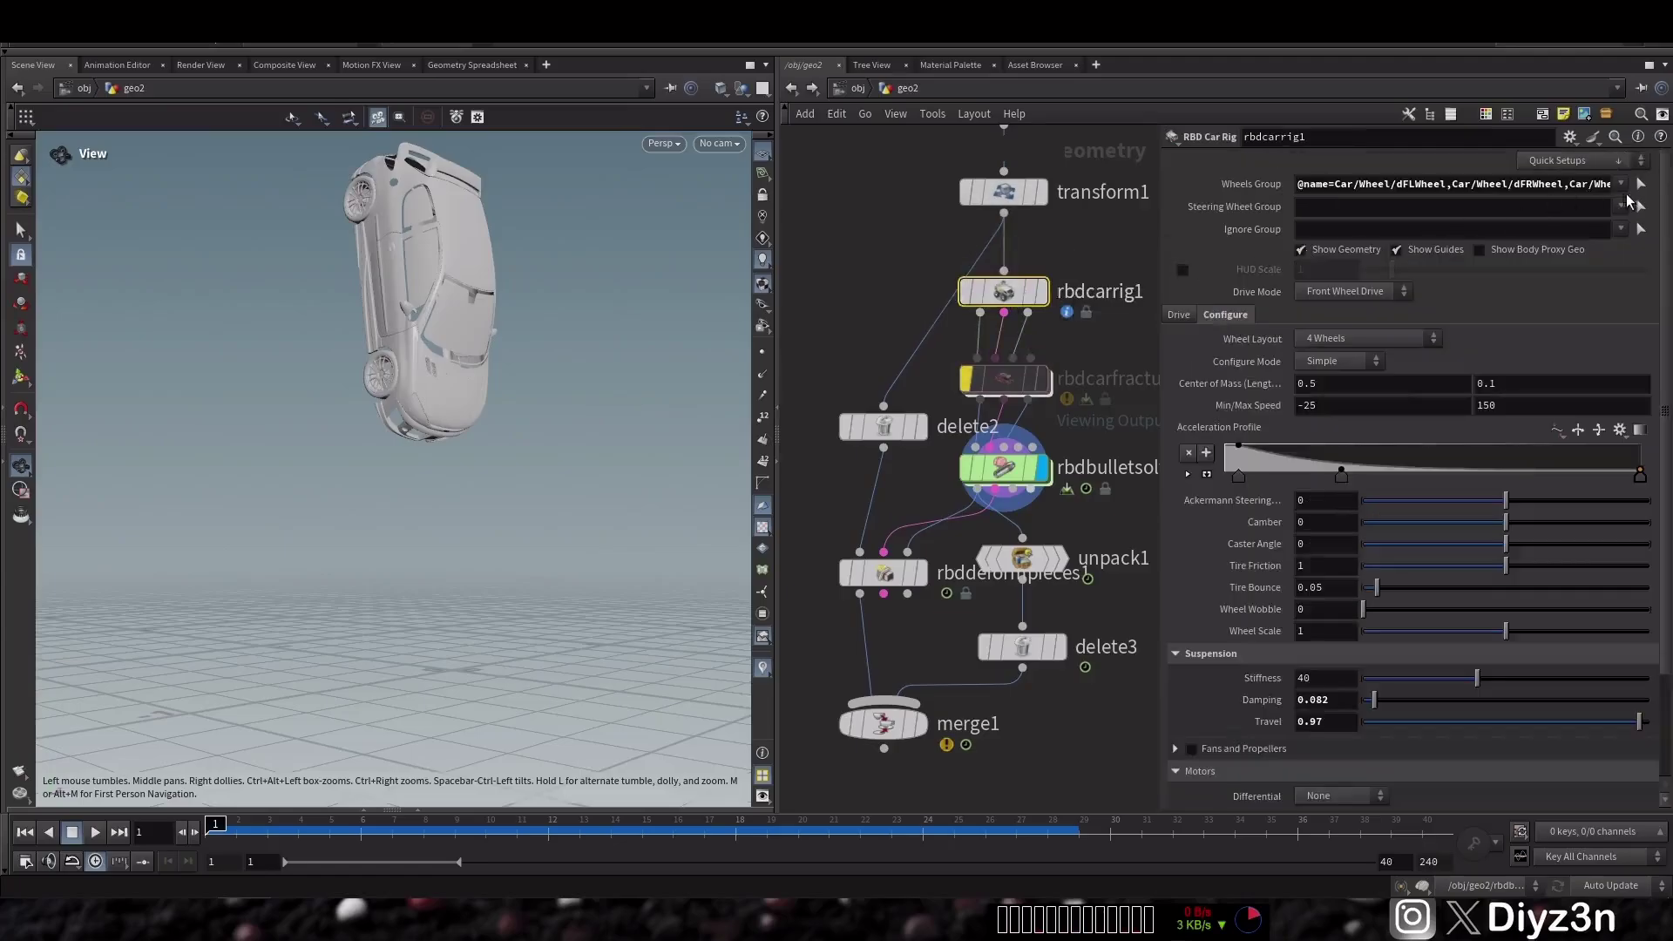
{"action": "left_click", "coordinate": [1640, 185]}
{"action": "key", "text": "Return"}
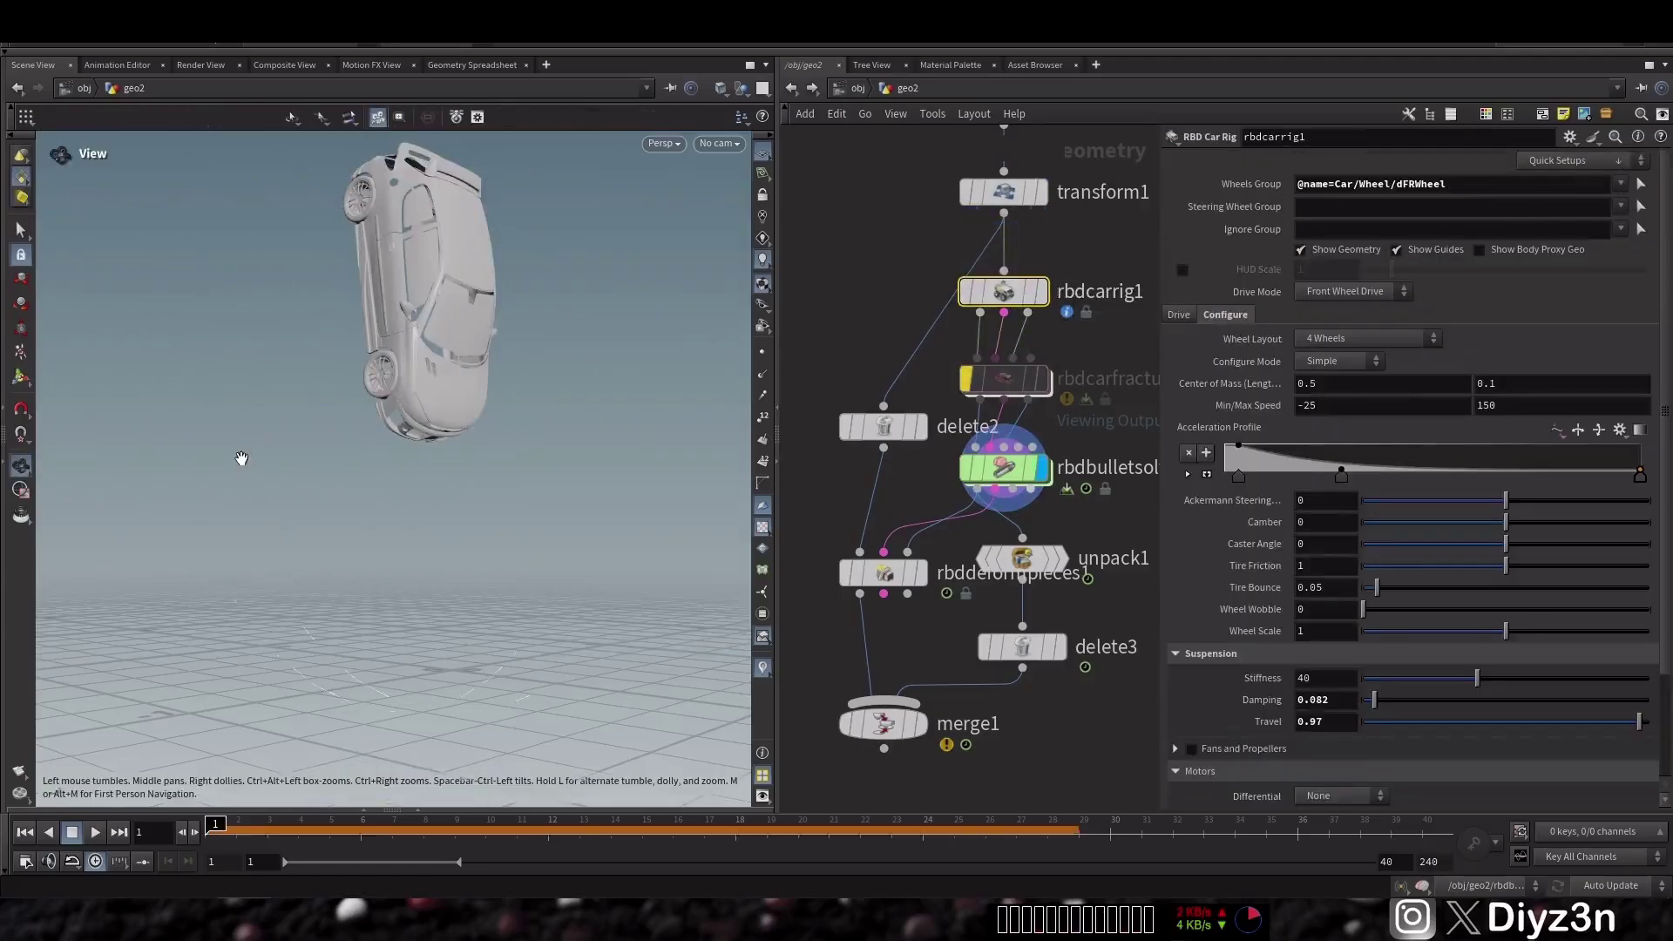
{"action": "mouse_move", "coordinate": [964, 347]}
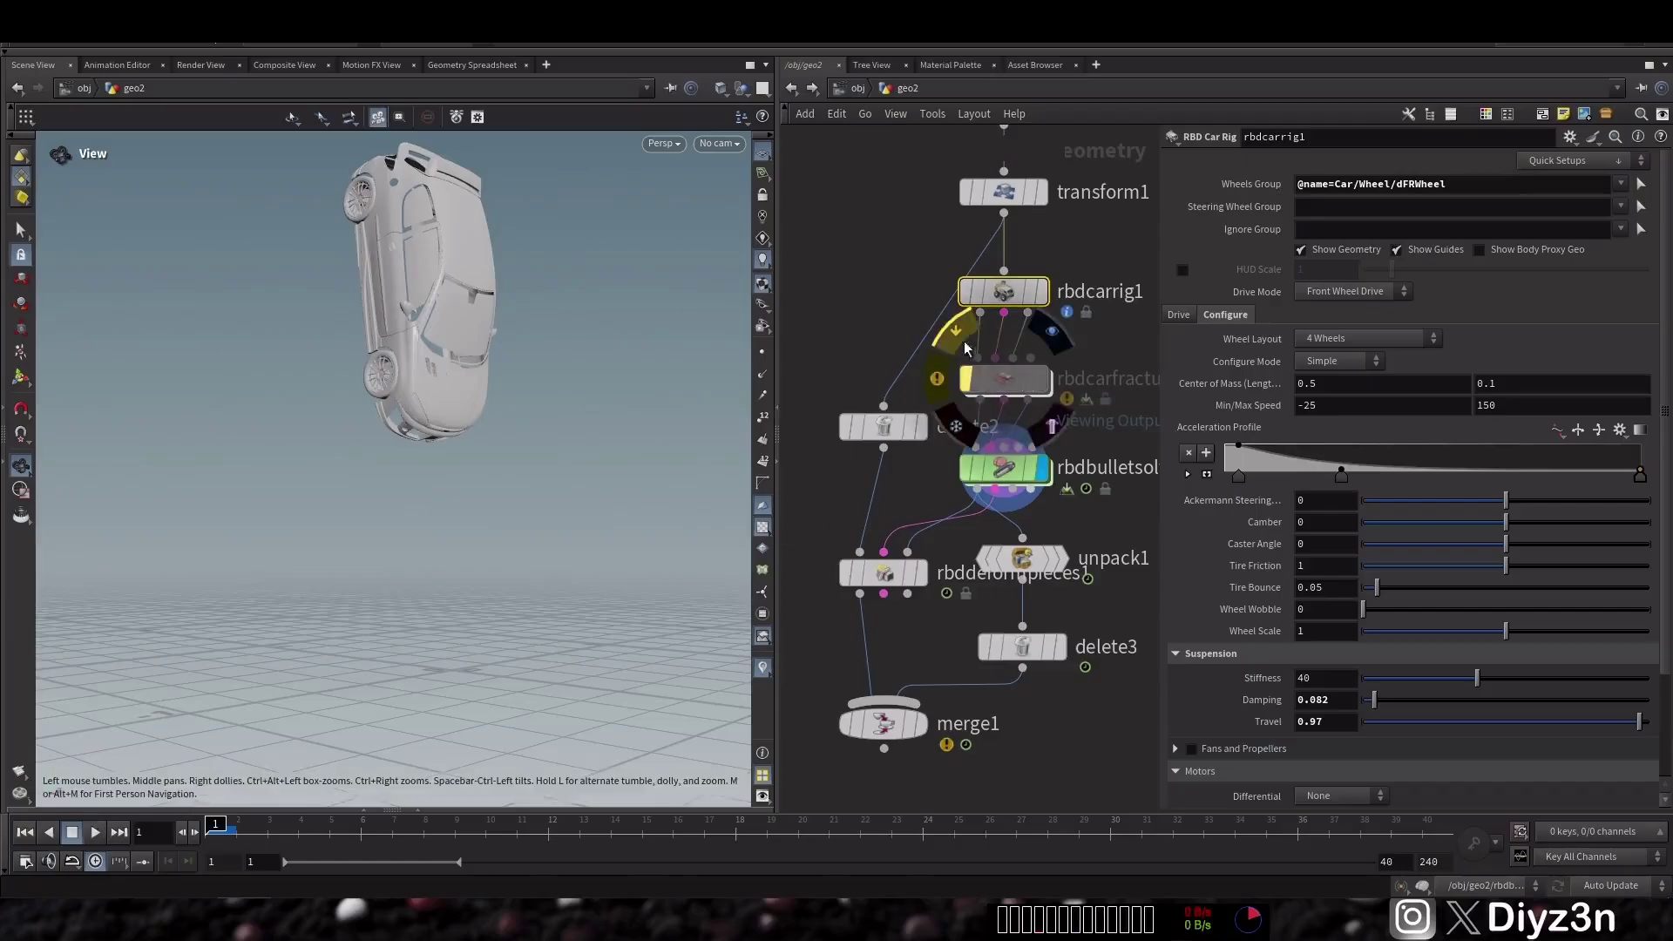
{"action": "left_click", "coordinate": [73, 832]}
{"action": "left_click", "coordinate": [24, 833]}
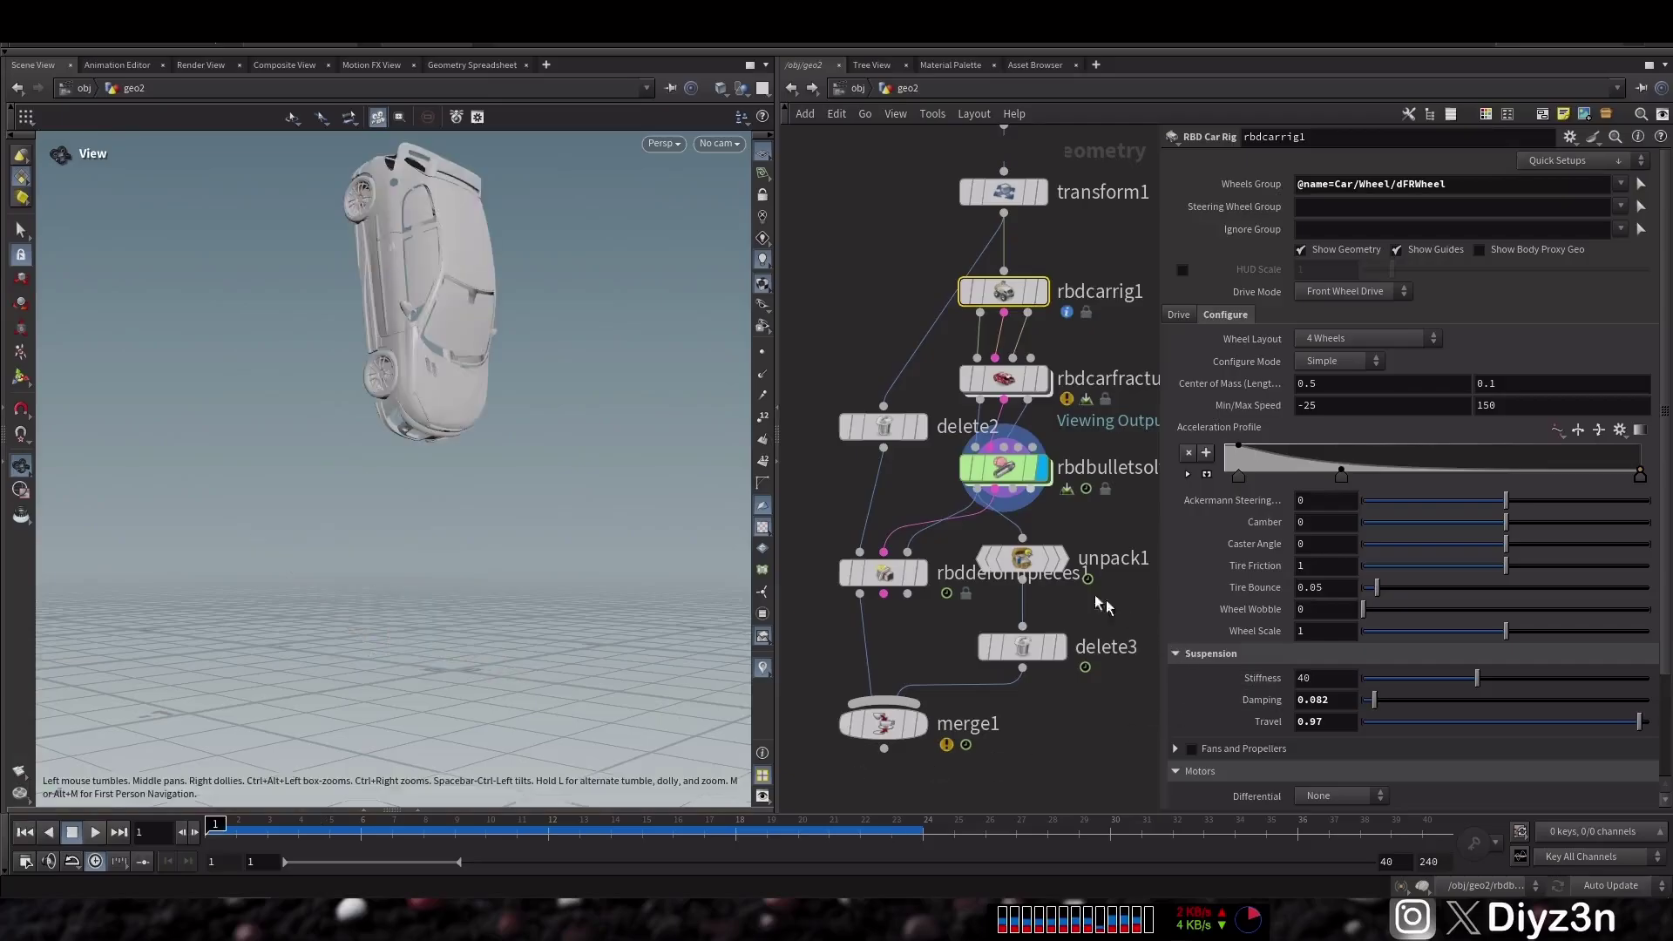
- Display merge1 and play the merged drop simulation with rbdcarfracture1 active, returning to the first frame
{"action": "left_click", "coordinate": [921, 726]}
{"action": "left_click", "coordinate": [83, 833]}
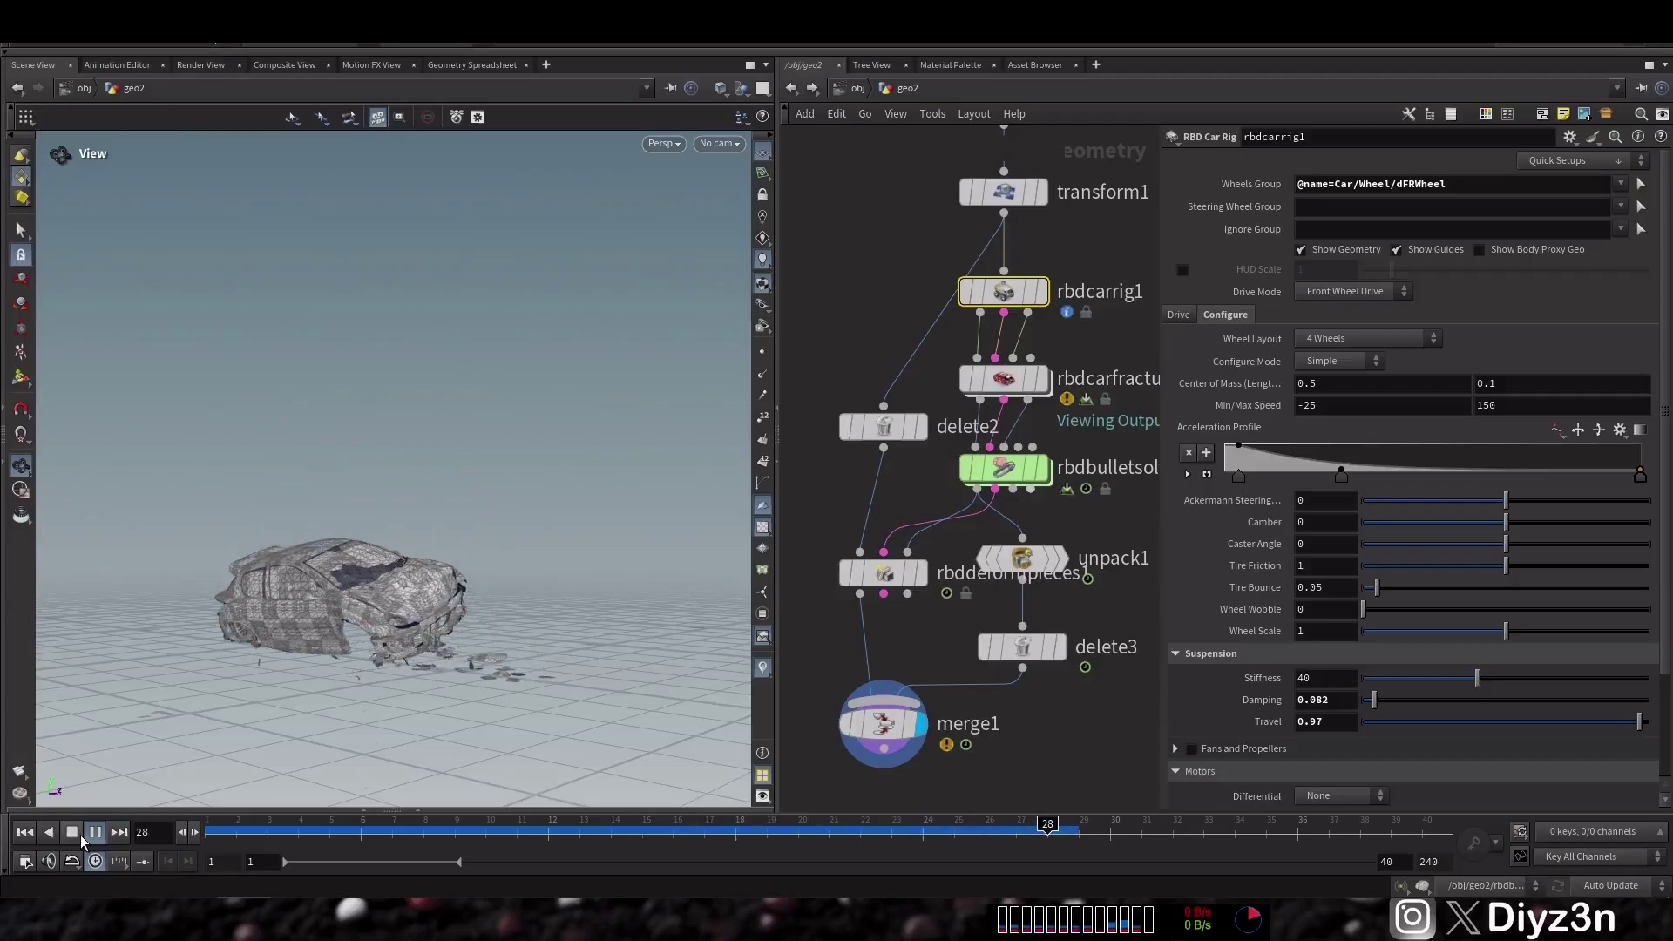
{"action": "left_click", "coordinate": [77, 834]}
{"action": "left_click", "coordinate": [25, 833]}
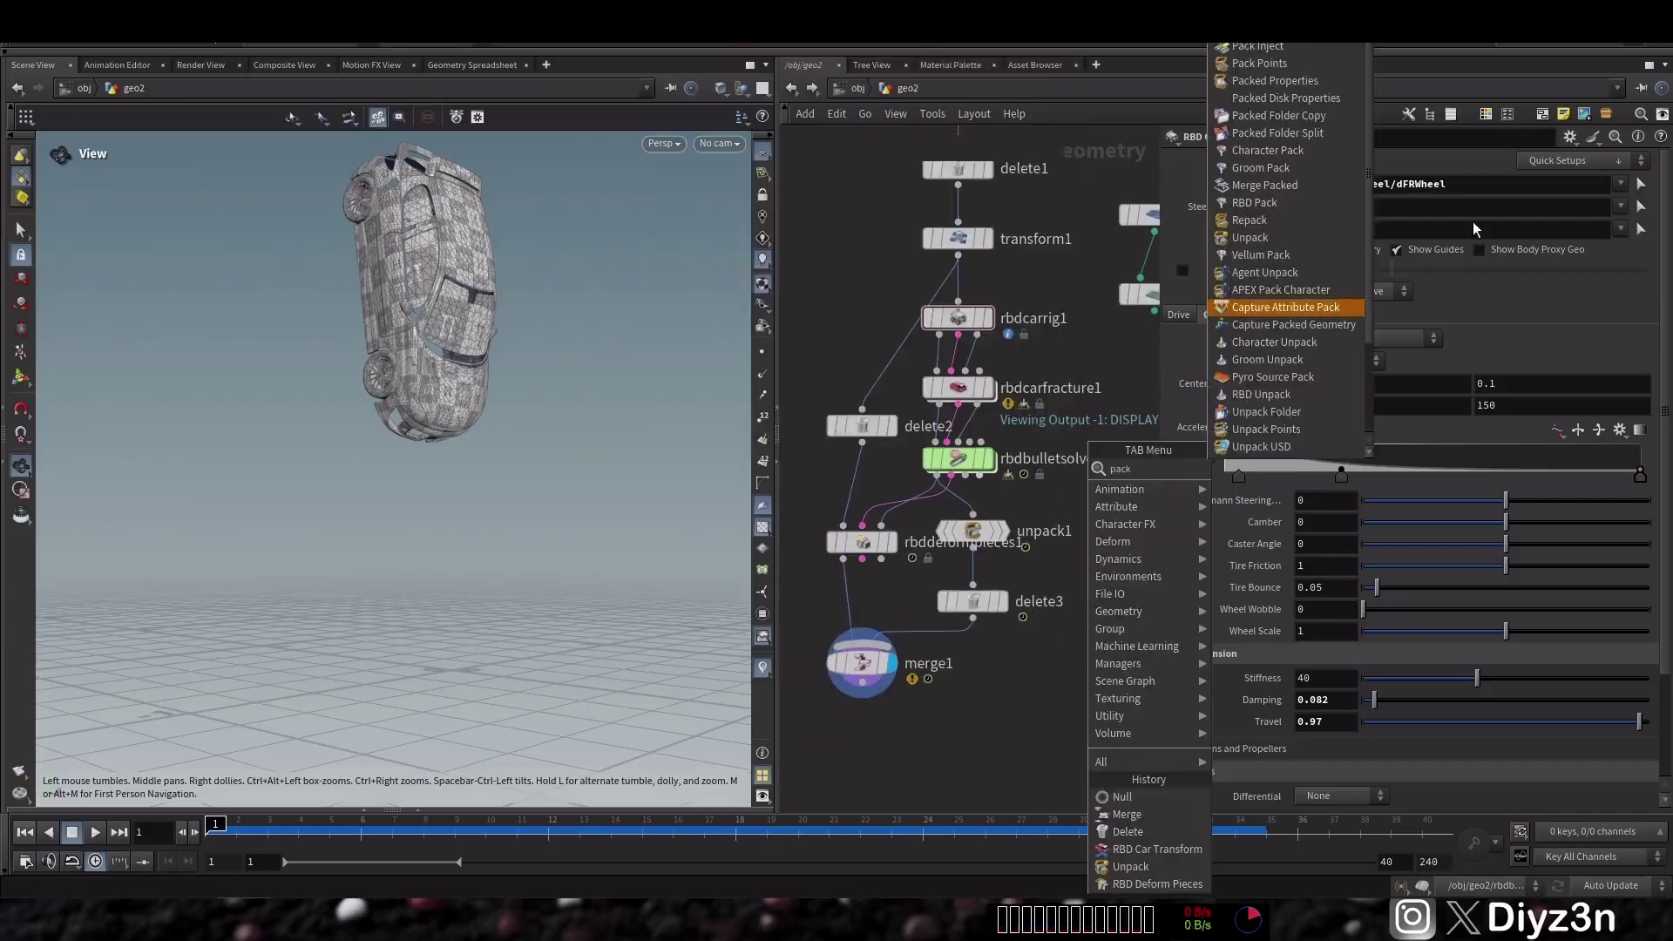
- Add an RBD Pack node fed by the three outputs of rbdcarfracture1, and move the bullet solver and its downstream nodes lower
{"action": "left_click", "coordinate": [1272, 305]}
{"action": "left_click", "coordinate": [1090, 364]}
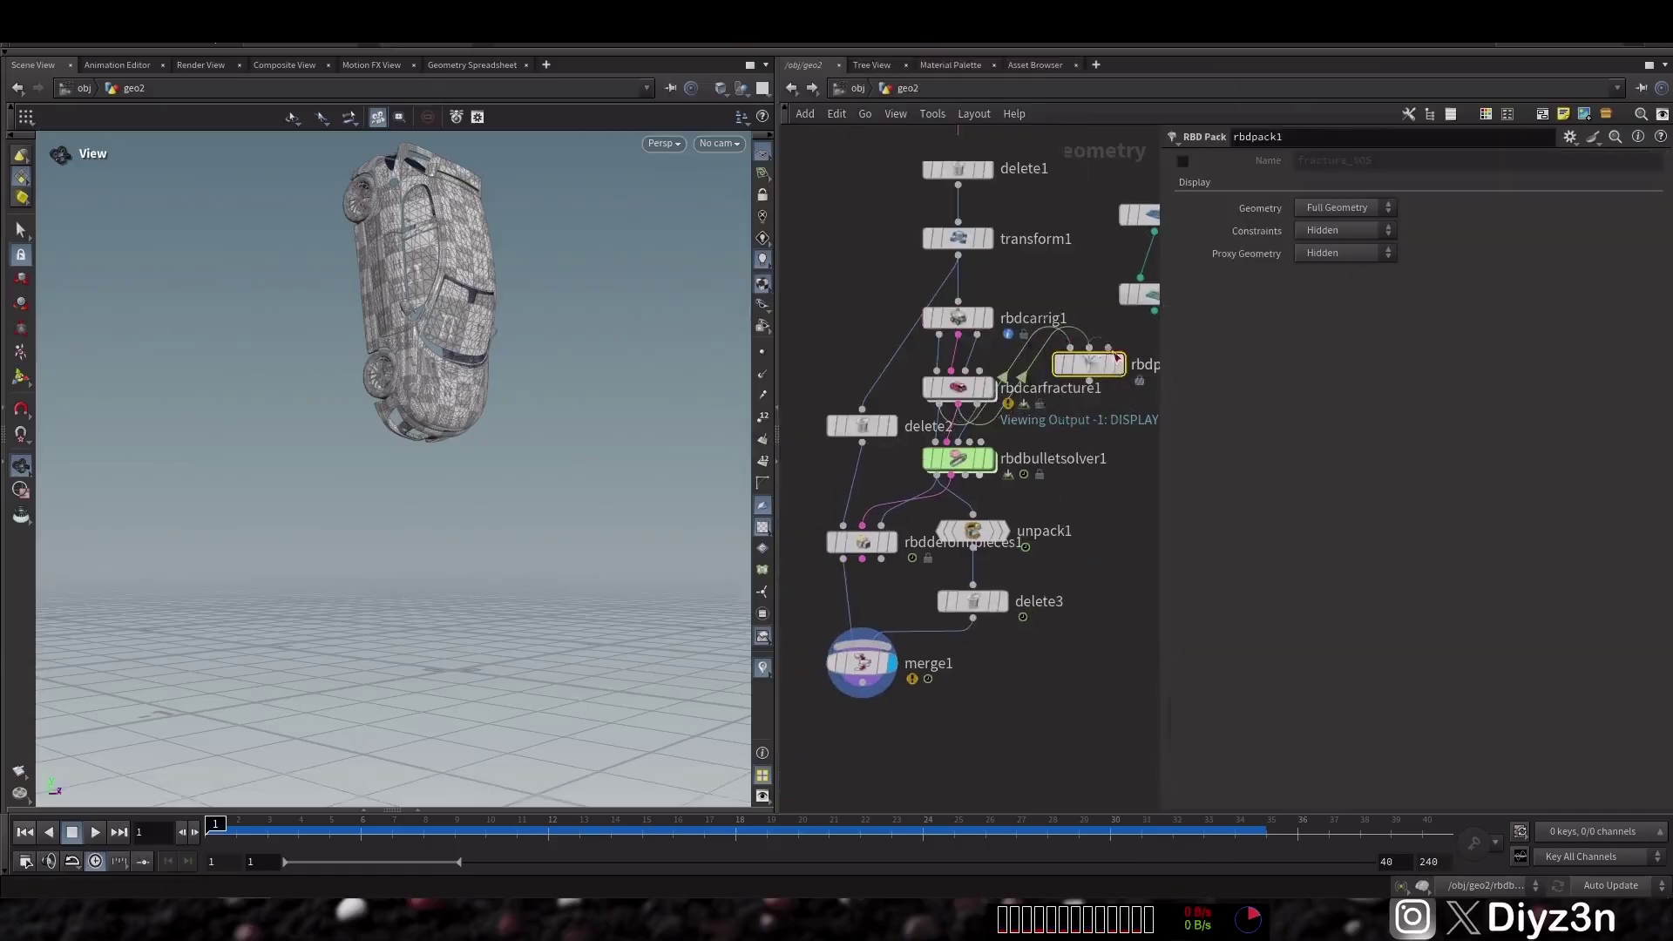
{"action": "left_click_drag", "start_coordinate": [1011, 808], "coordinate": [818, 458]}
{"action": "left_click_drag", "start_coordinate": [959, 458], "coordinate": [958, 594]}
- Add an RBD Unpack node after rbdpack1 and wire its three outputs into rbdbulletsolver1
{"action": "key", "text": "Tab"}
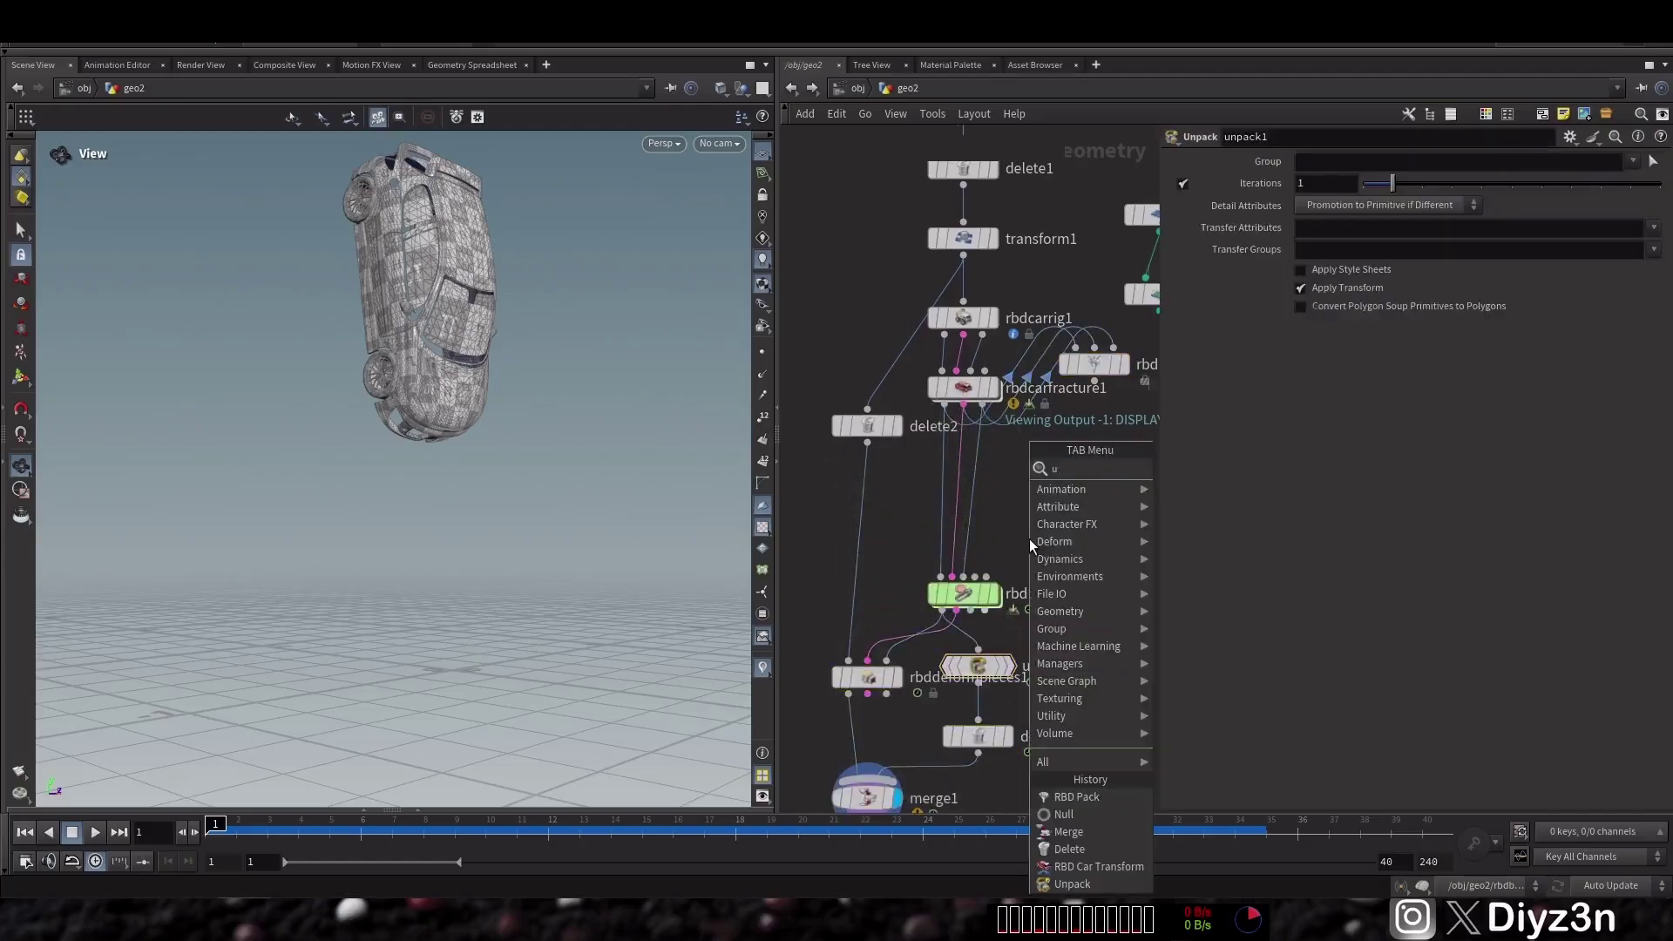
{"action": "type", "text": "unp"}
{"action": "left_click", "coordinate": [1202, 625]}
{"action": "left_click", "coordinate": [1057, 510]}
{"action": "left_click_drag", "start_coordinate": [967, 528], "coordinate": [1079, 541]}
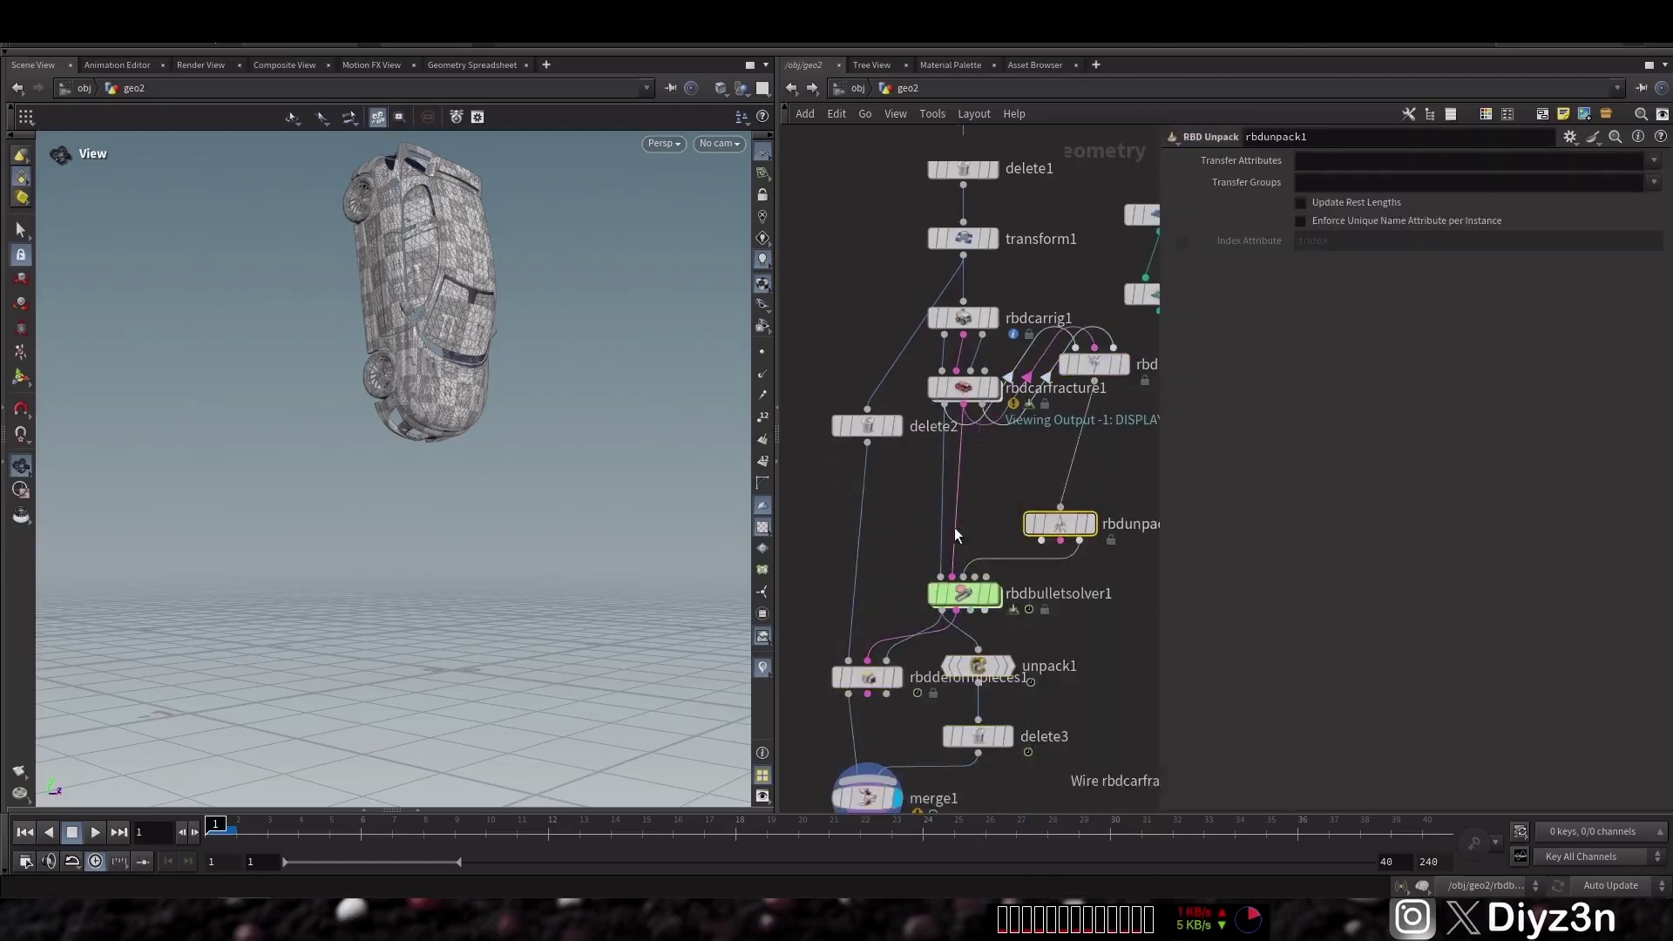
- Add a Transform node after rbdpack1 and insert a Merge node before rbdunpack1 that combines the packed car with its transformed copy
{"action": "key", "text": "Tab"}
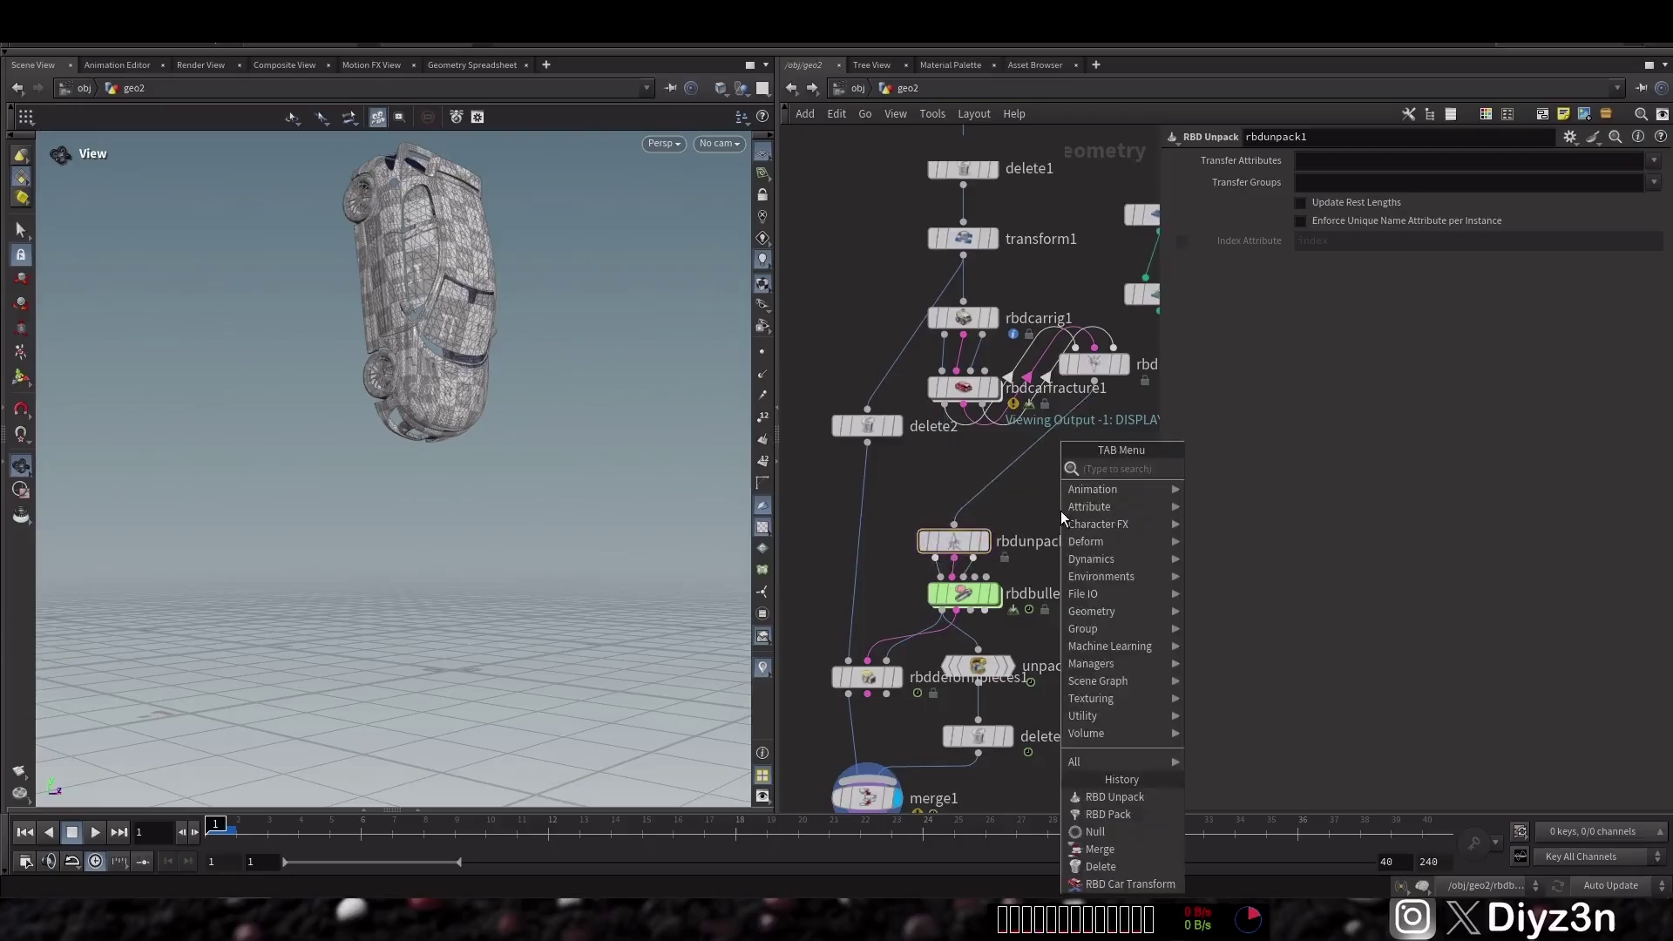
{"action": "type", "text": "tra"}
{"action": "left_click", "coordinate": [1191, 53]}
{"action": "left_click", "coordinate": [1112, 457]}
{"action": "key", "text": "Tab"}
{"action": "type", "text": "mer"}
{"action": "left_click", "coordinate": [1168, 468]}
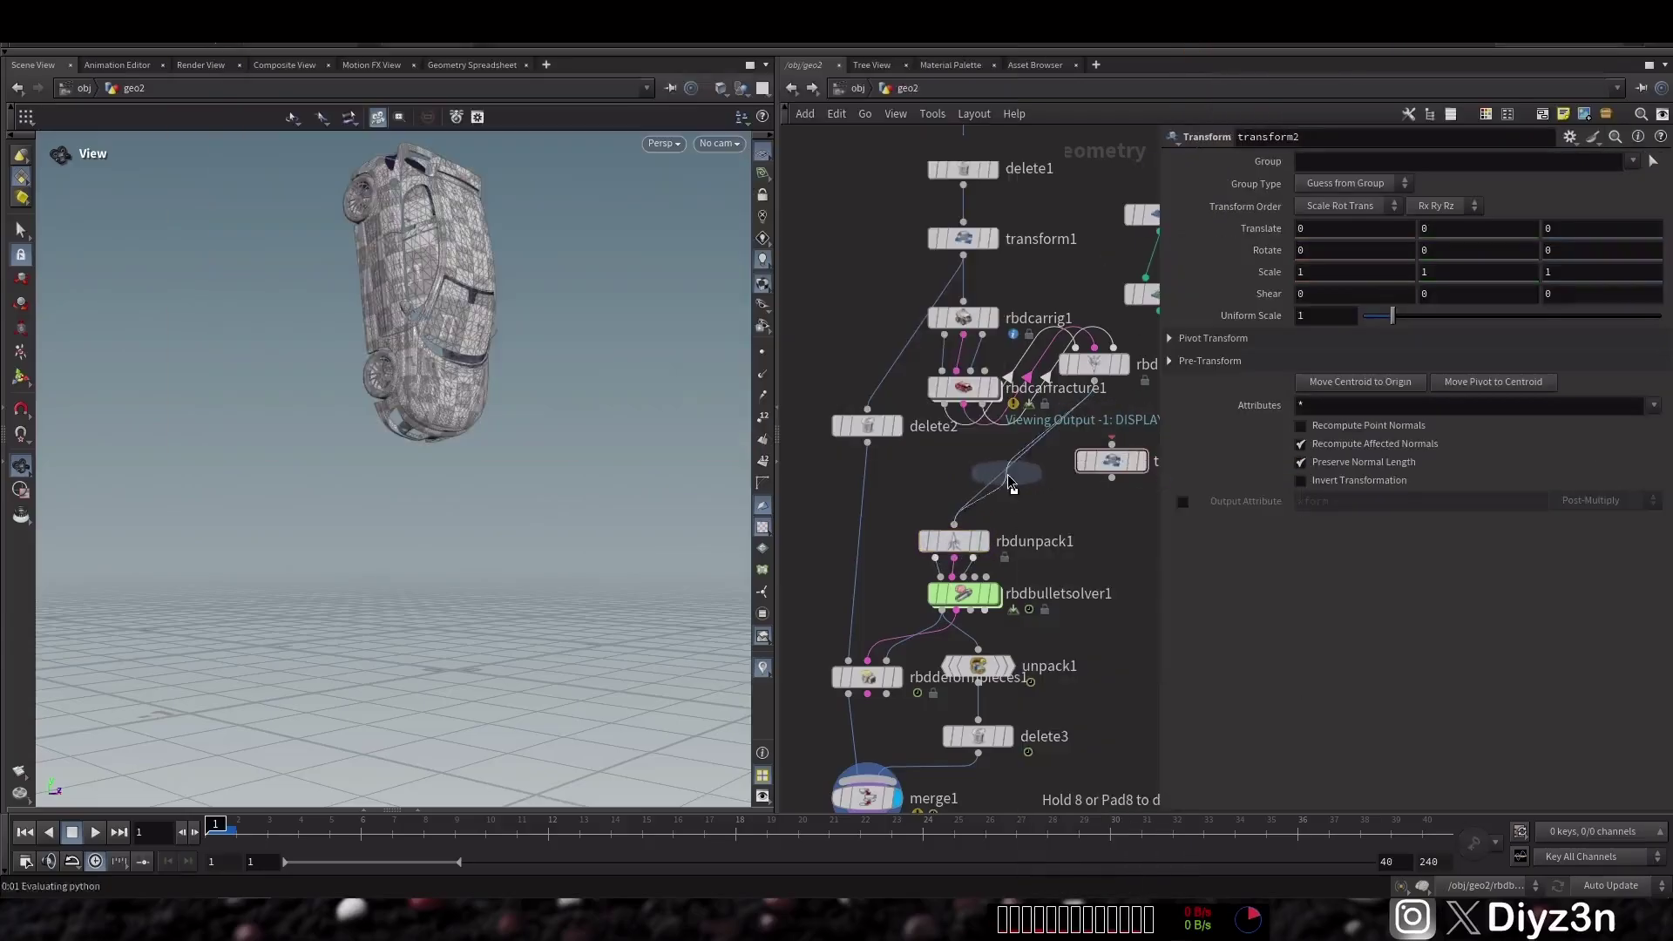
{"action": "left_click", "coordinate": [953, 486]}
{"action": "middle_click_drag", "start_coordinate": [1116, 526], "coordinate": [1030, 526]}
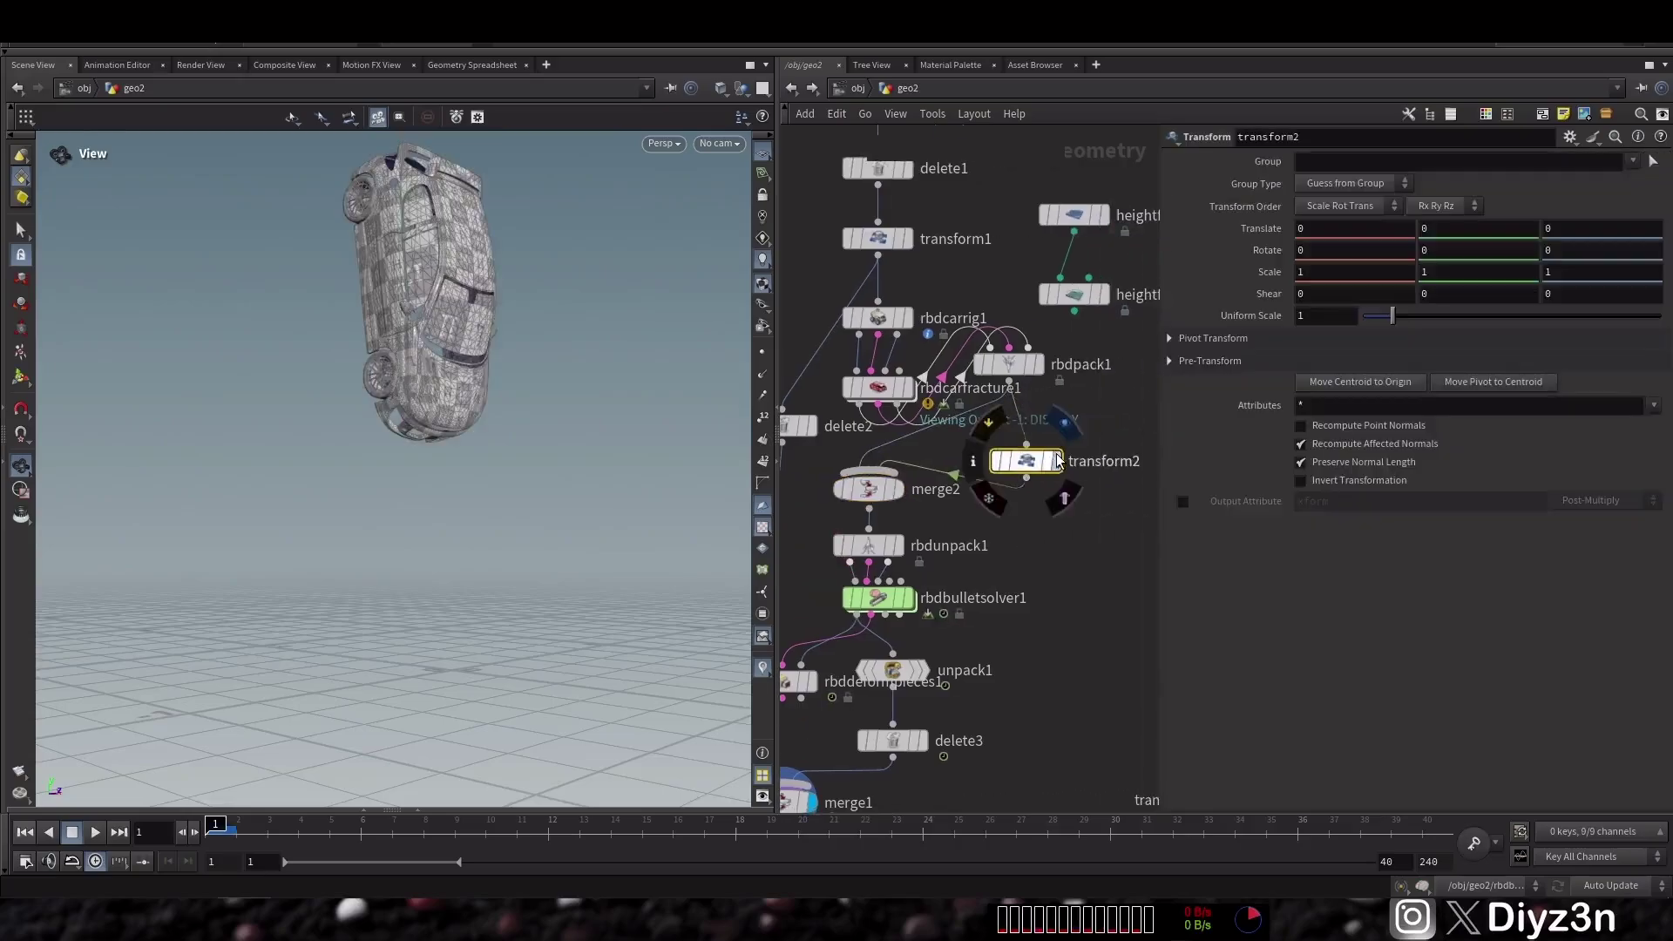
- Rotate the packed car copy about -77 degrees around X with transform2 and play the rbdbulletsolver1 simulation of both cars
{"action": "left_click", "coordinate": [1058, 490]}
{"action": "left_click", "coordinate": [21, 377]}
{"action": "left_click_drag", "start_coordinate": [519, 629], "coordinate": [410, 494]}
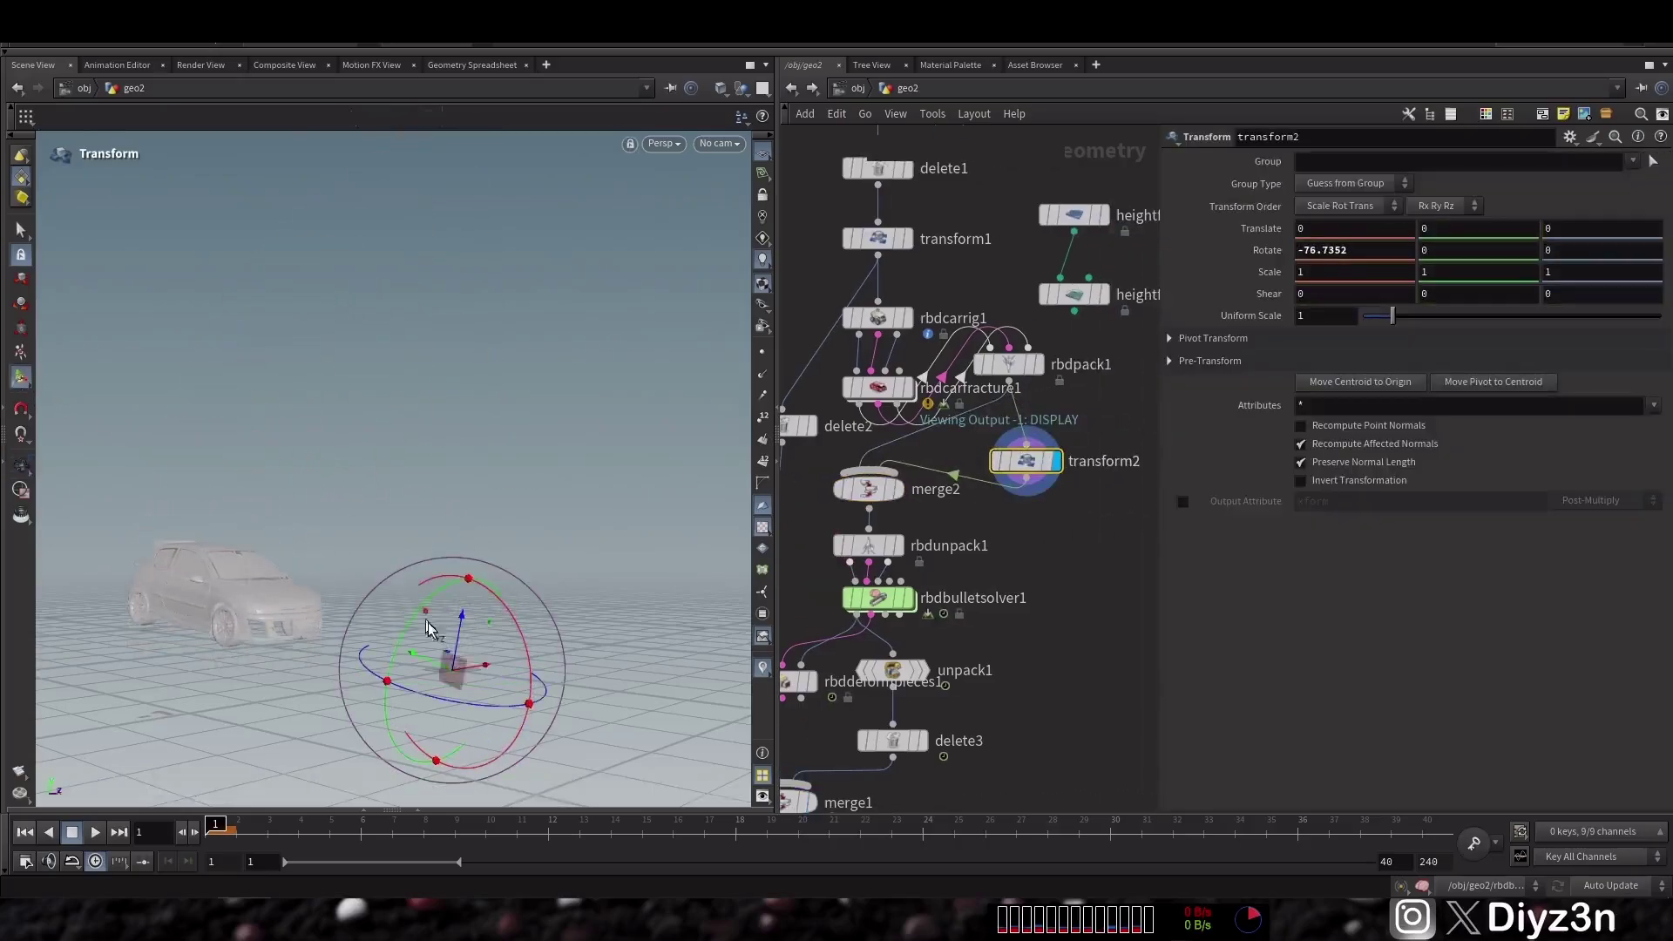
{"action": "left_click_drag", "start_coordinate": [430, 624], "coordinate": [737, 668]}
{"action": "left_click", "coordinate": [908, 598]}
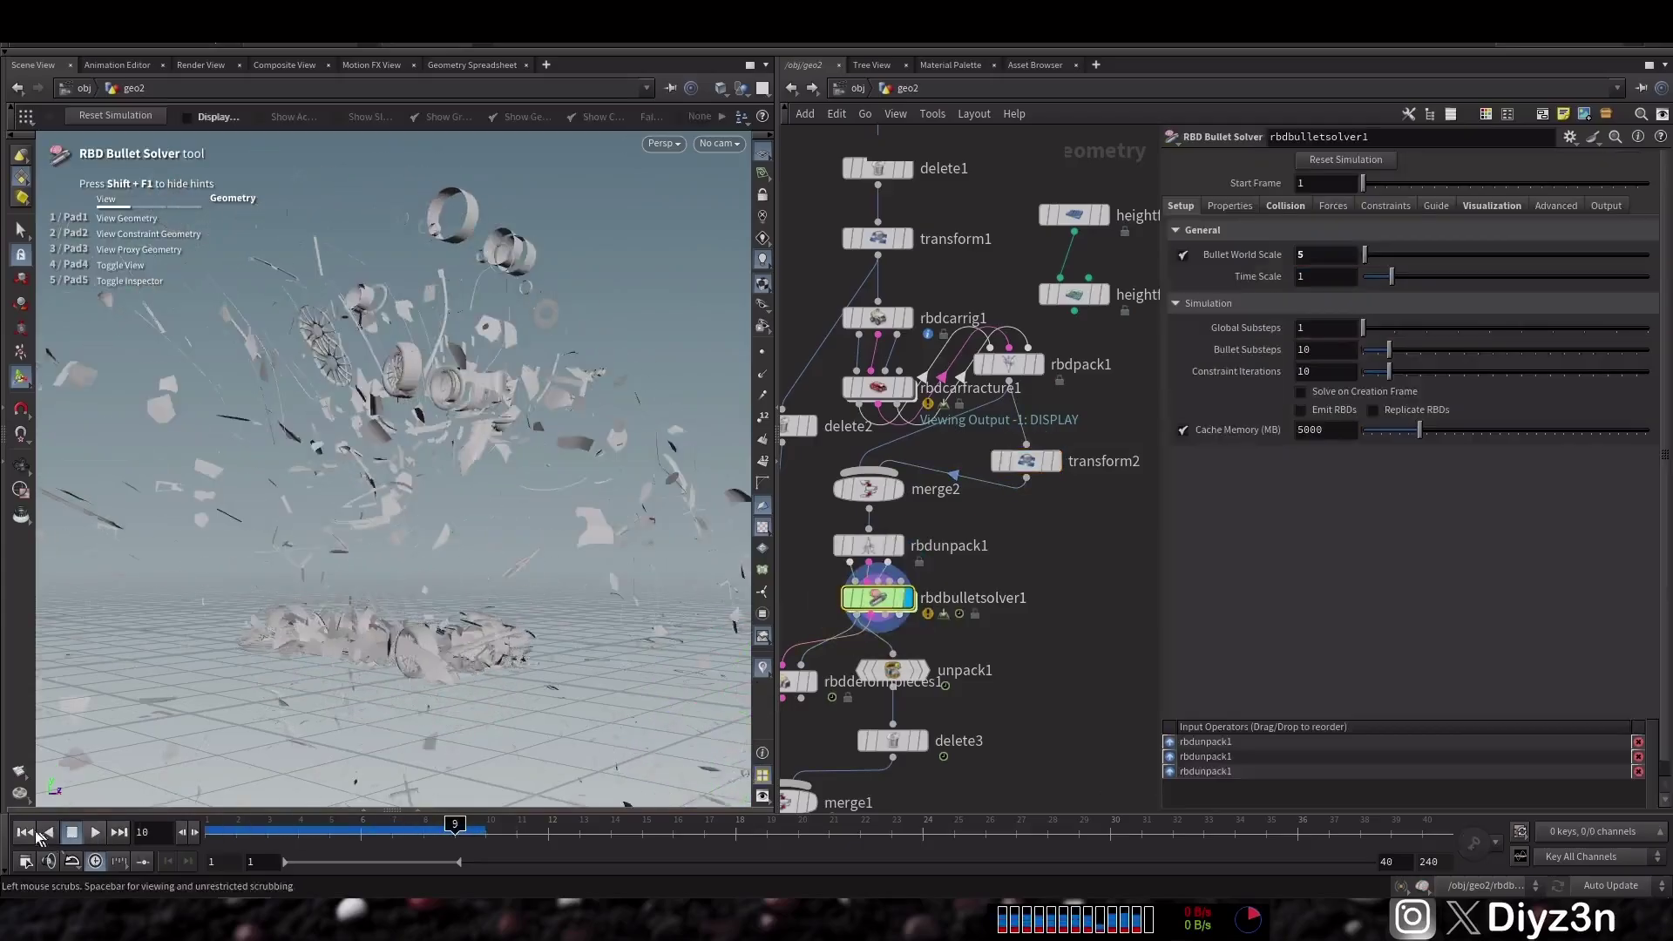
{"action": "left_click", "coordinate": [72, 834]}
- Delete transform2 and place rbdpack1 directly below rbdcarfracture1
{"action": "middle_click_drag", "start_coordinate": [1074, 497], "coordinate": [1057, 624]}
{"action": "left_click", "coordinate": [1021, 589]}
{"action": "key", "text": "Delete"}
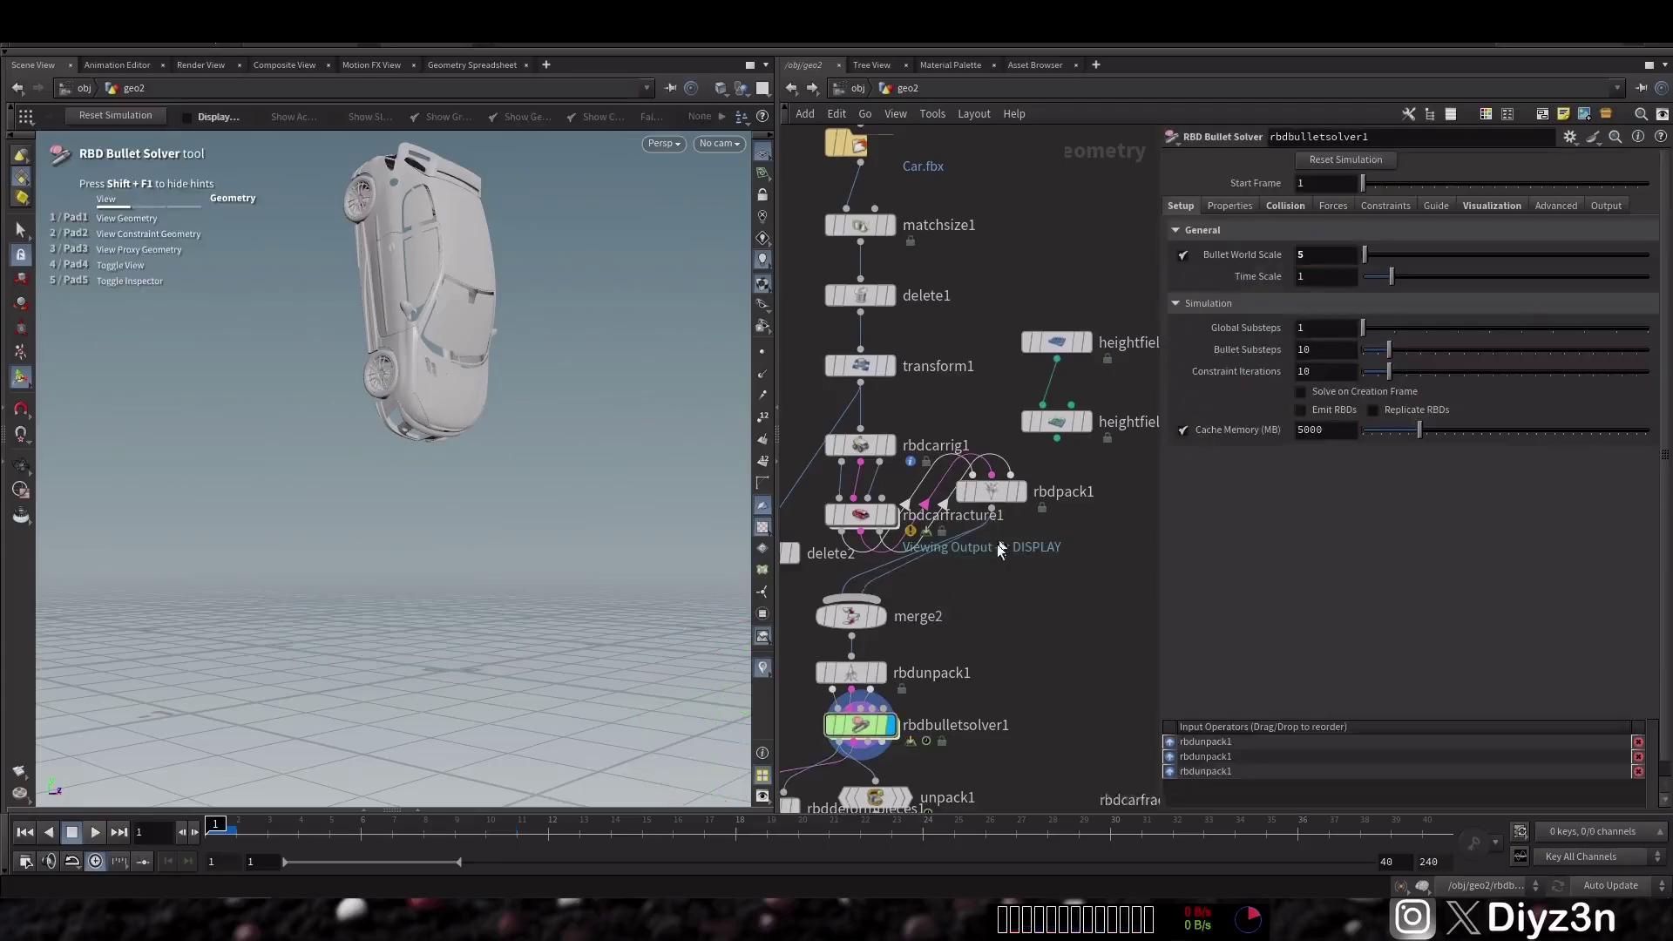
{"action": "left_click_drag", "start_coordinate": [995, 515], "coordinate": [942, 564]}
{"action": "scroll", "coordinate": [1005, 580], "scroll_direction": "down", "scroll_amount": 1}
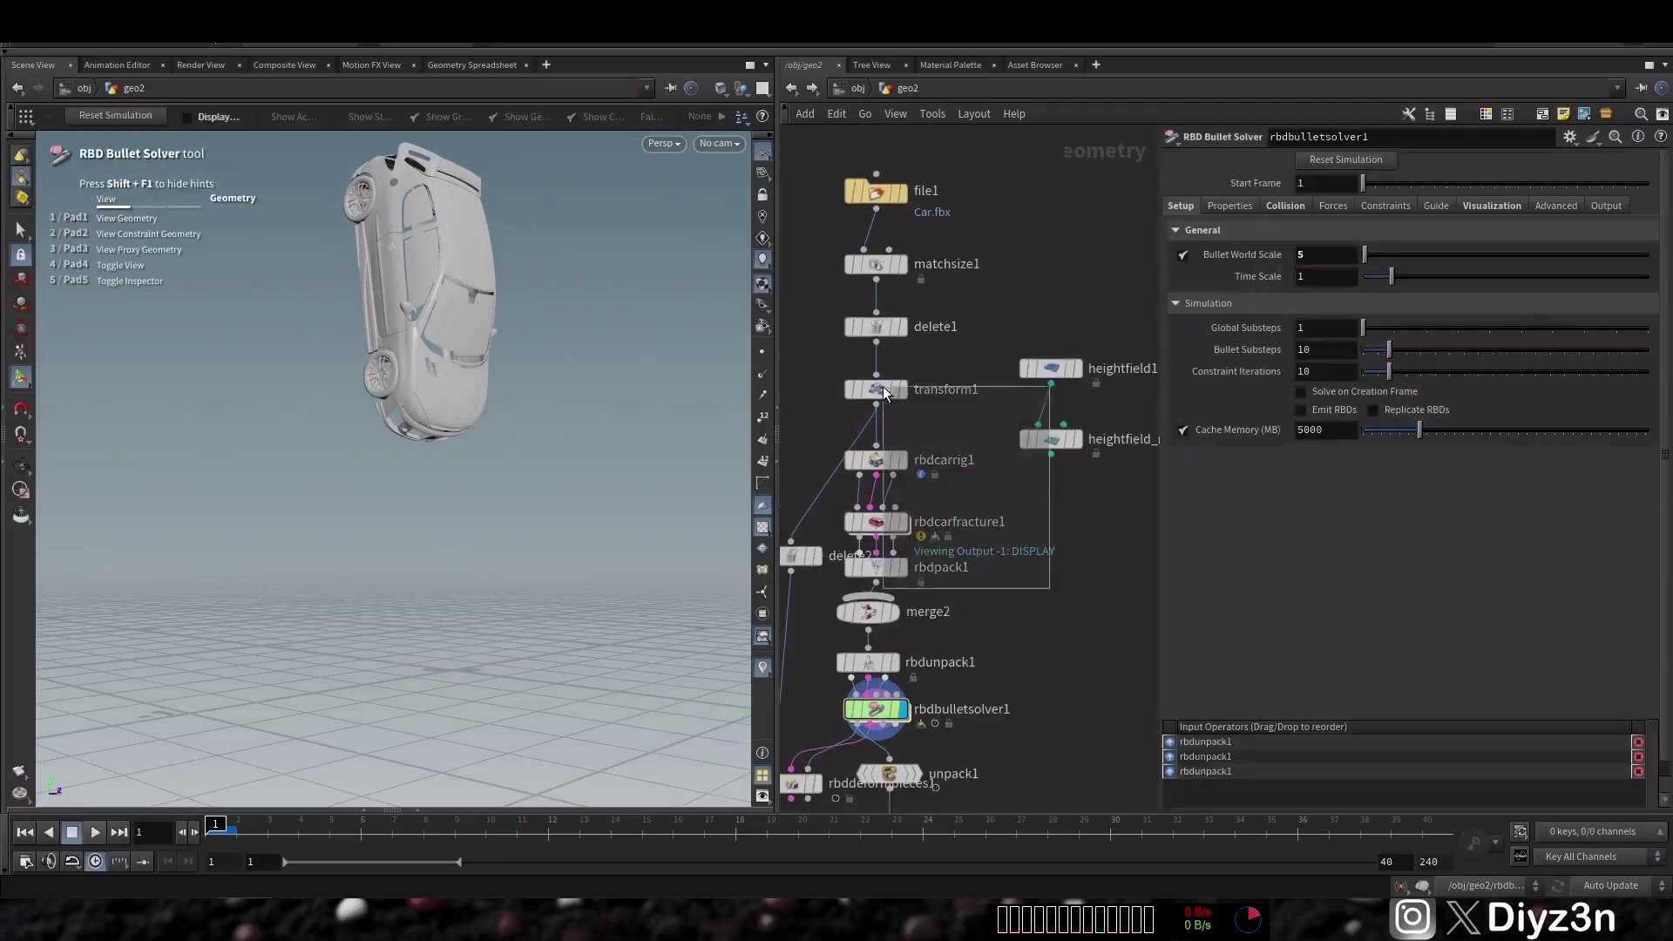
- Duplicate the transform1, rbdcarrig1, rbdcarfracture1 and rbdpack1 chain beside the original for a second car
{"action": "left_click_drag", "start_coordinate": [882, 386], "coordinate": [1091, 634]}
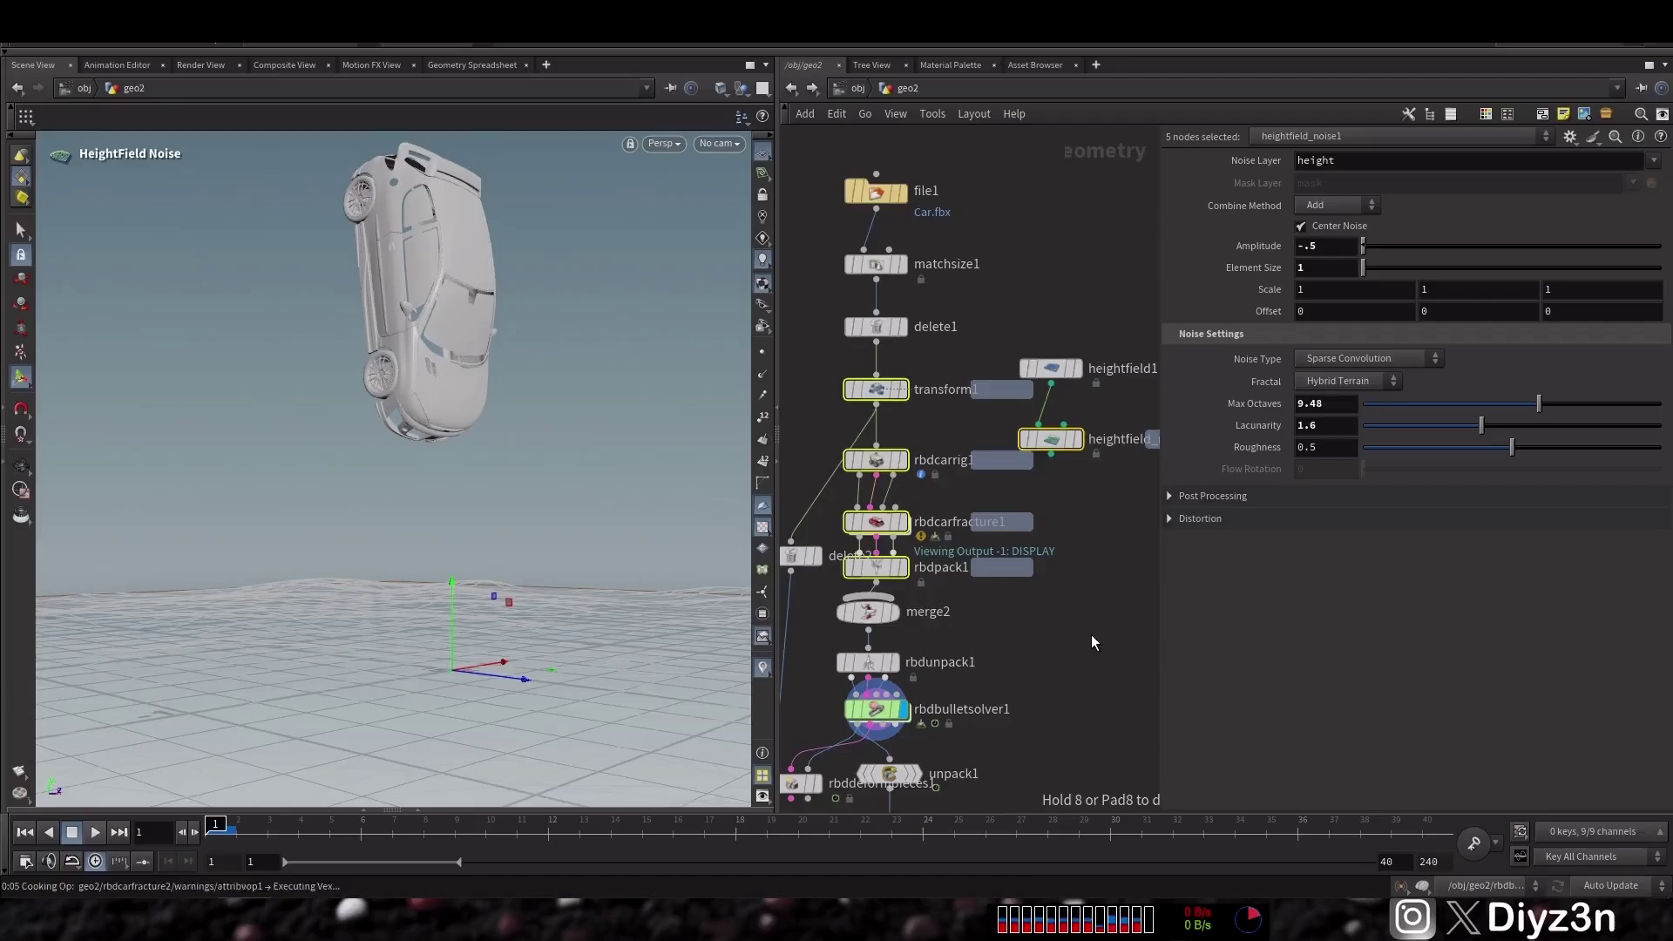
{"action": "key", "text": "ctrl+c"}
{"action": "key", "text": "ctrl+v"}
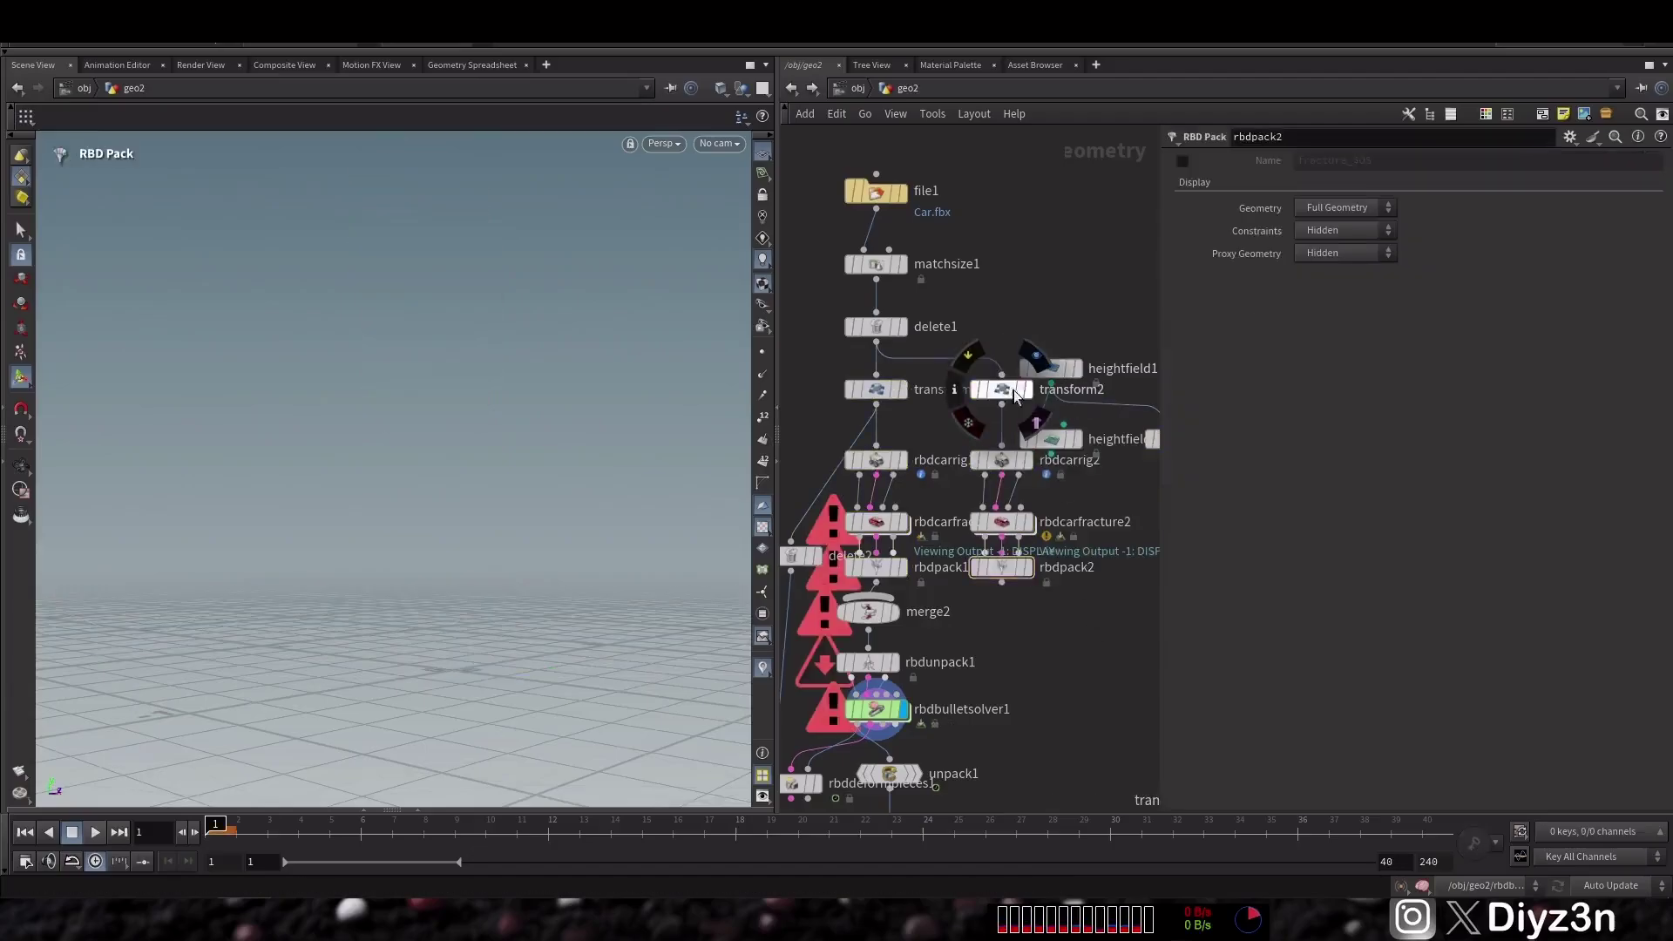
- Stand the second car upright near the floor with transform2, using zero rotation and a translate of about 0, 0.215, -0.042
{"action": "left_click", "coordinate": [1027, 388]}
{"action": "left_click_drag", "start_coordinate": [512, 328], "coordinate": [441, 550]}
{"action": "key", "text": "ctrl+z"}
{"action": "key", "text": "ctrl+z"}
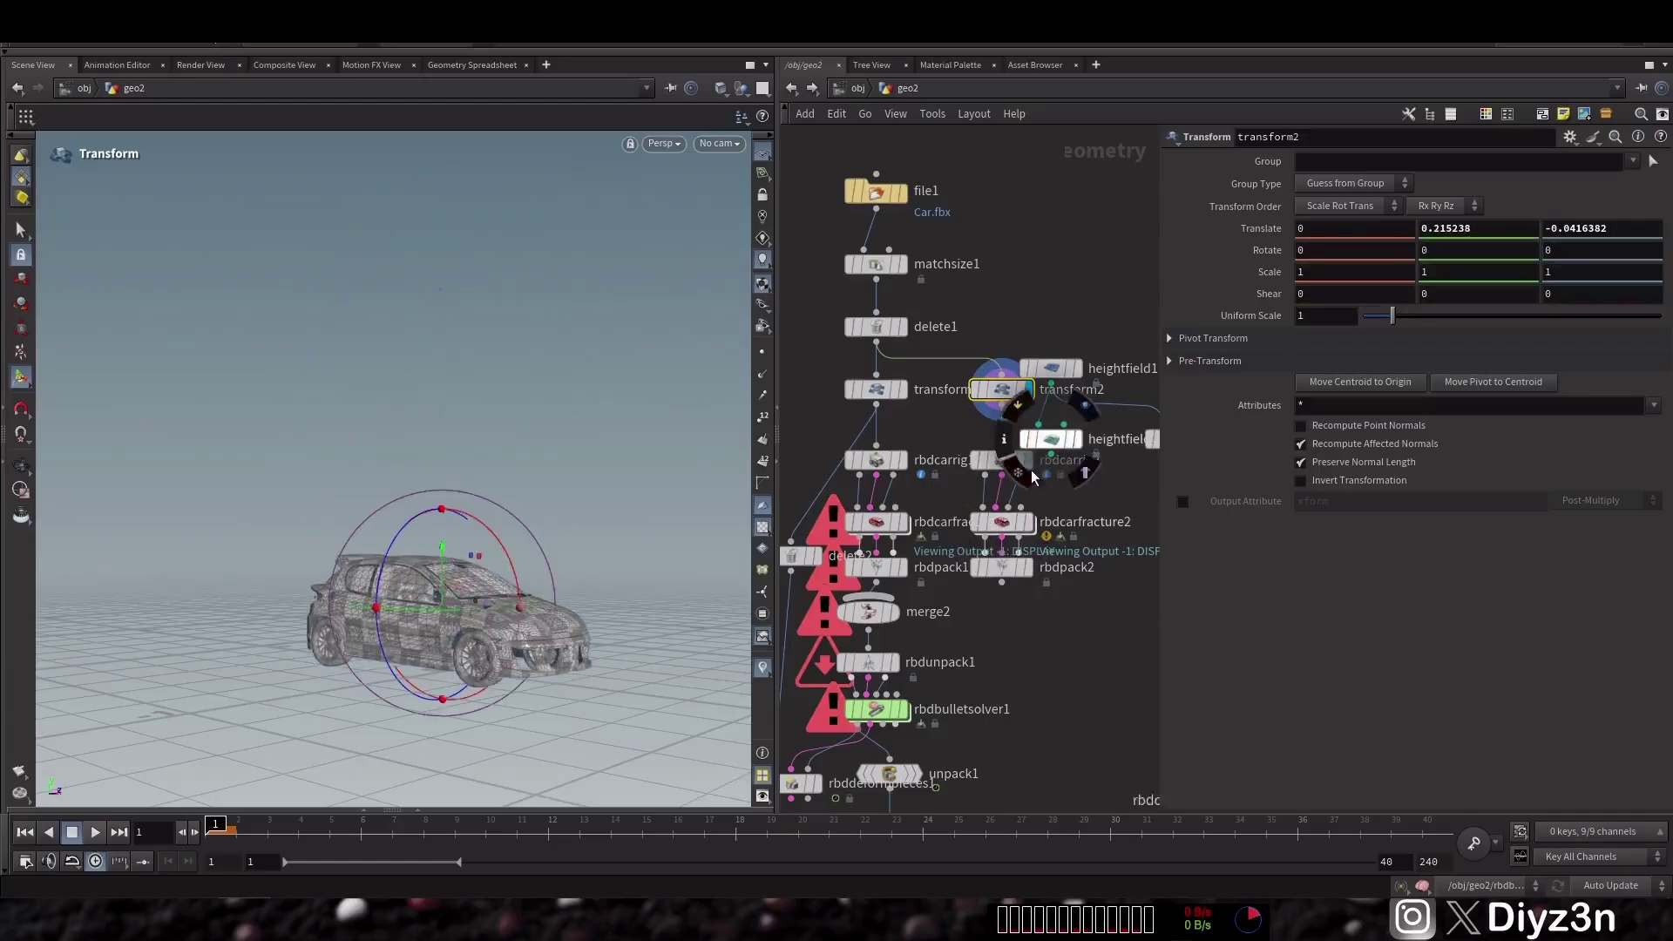
- Check the second car in rbdcarrig2, wire rbdpack2 into merge2 and play the rbdbulletsolver1 simulation, returning to the first frame
{"action": "left_click", "coordinate": [1025, 460]}
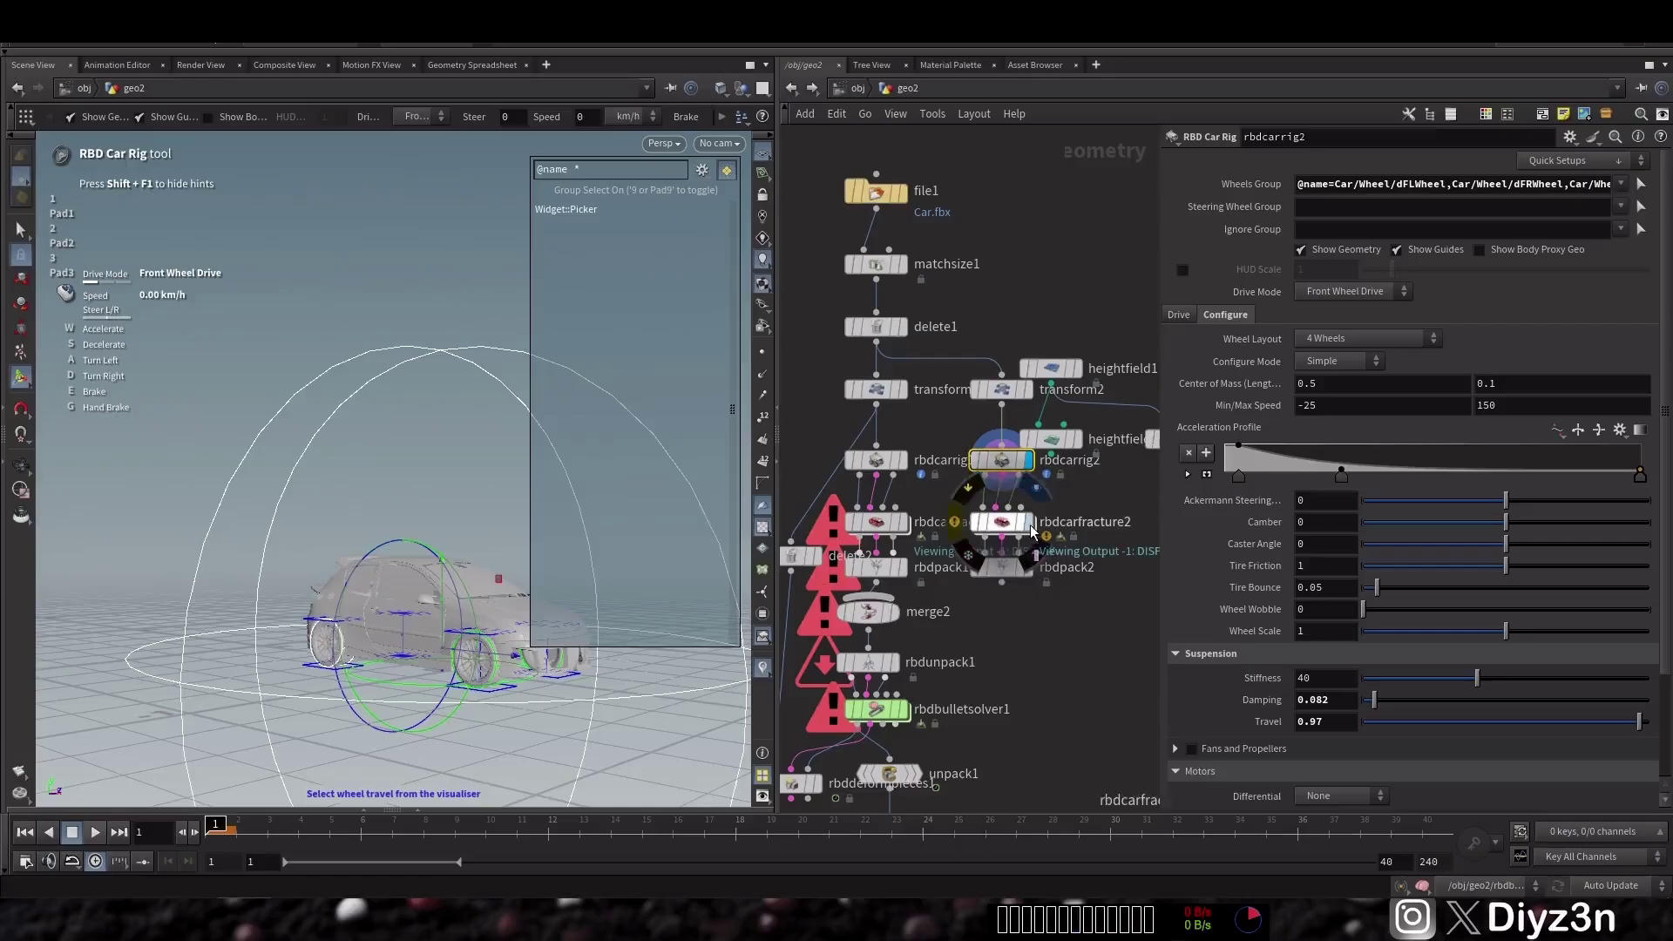
{"action": "left_click", "coordinate": [1009, 571]}
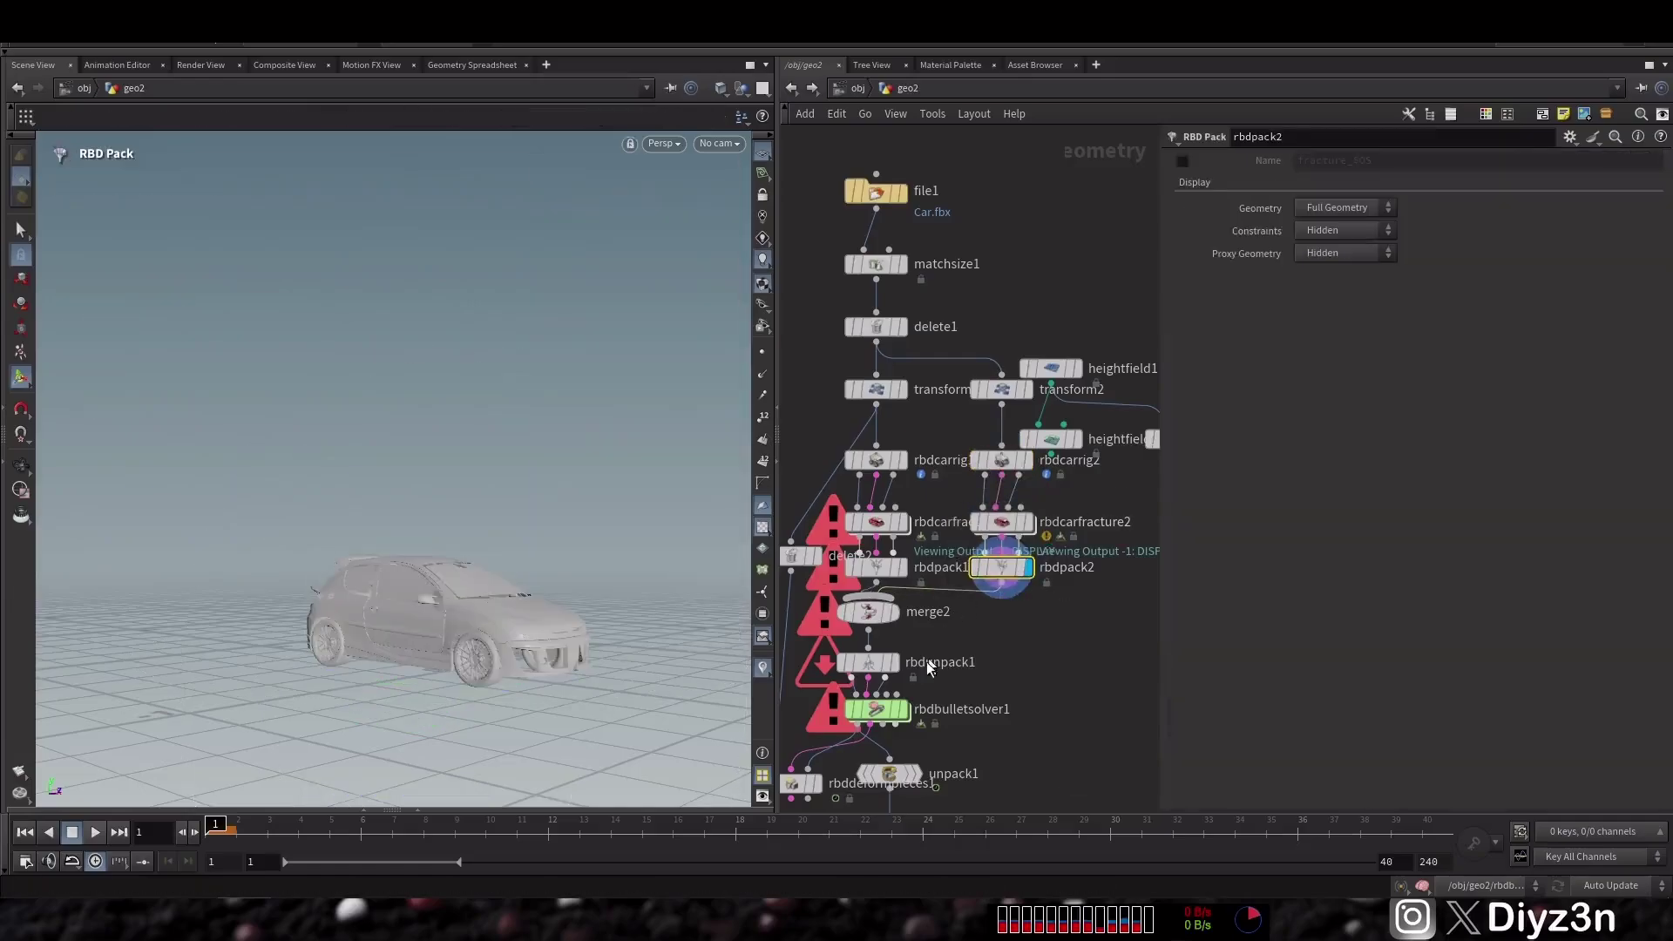
{"action": "left_click", "coordinate": [904, 709]}
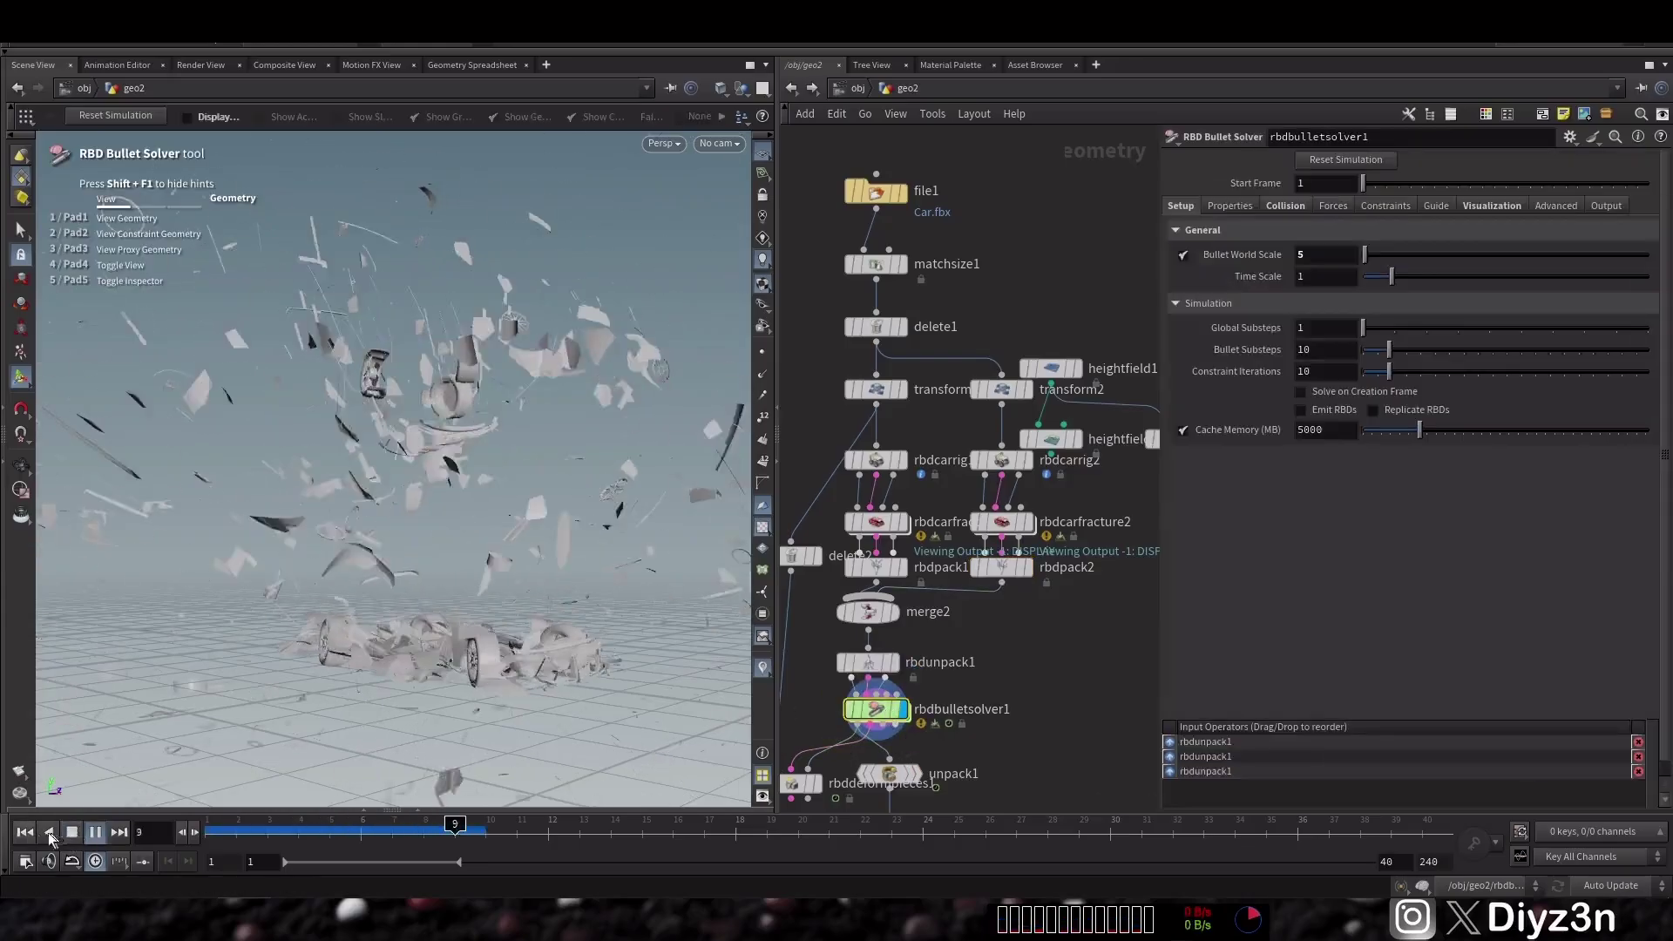
{"action": "left_click", "coordinate": [24, 832]}
- Space out merge2, rbdpack1 and rbdpack2 in the network so their connections are readable
{"action": "left_click_drag", "start_coordinate": [868, 611], "coordinate": [949, 634]}
{"action": "left_click_drag", "start_coordinate": [1002, 567], "coordinate": [1011, 606]}
{"action": "left_click_drag", "start_coordinate": [876, 567], "coordinate": [876, 596]}
- Play the drop with rbdunpack1 fed by rbdpack1 alone to test the first car by itself
{"action": "left_click", "coordinate": [875, 523]}
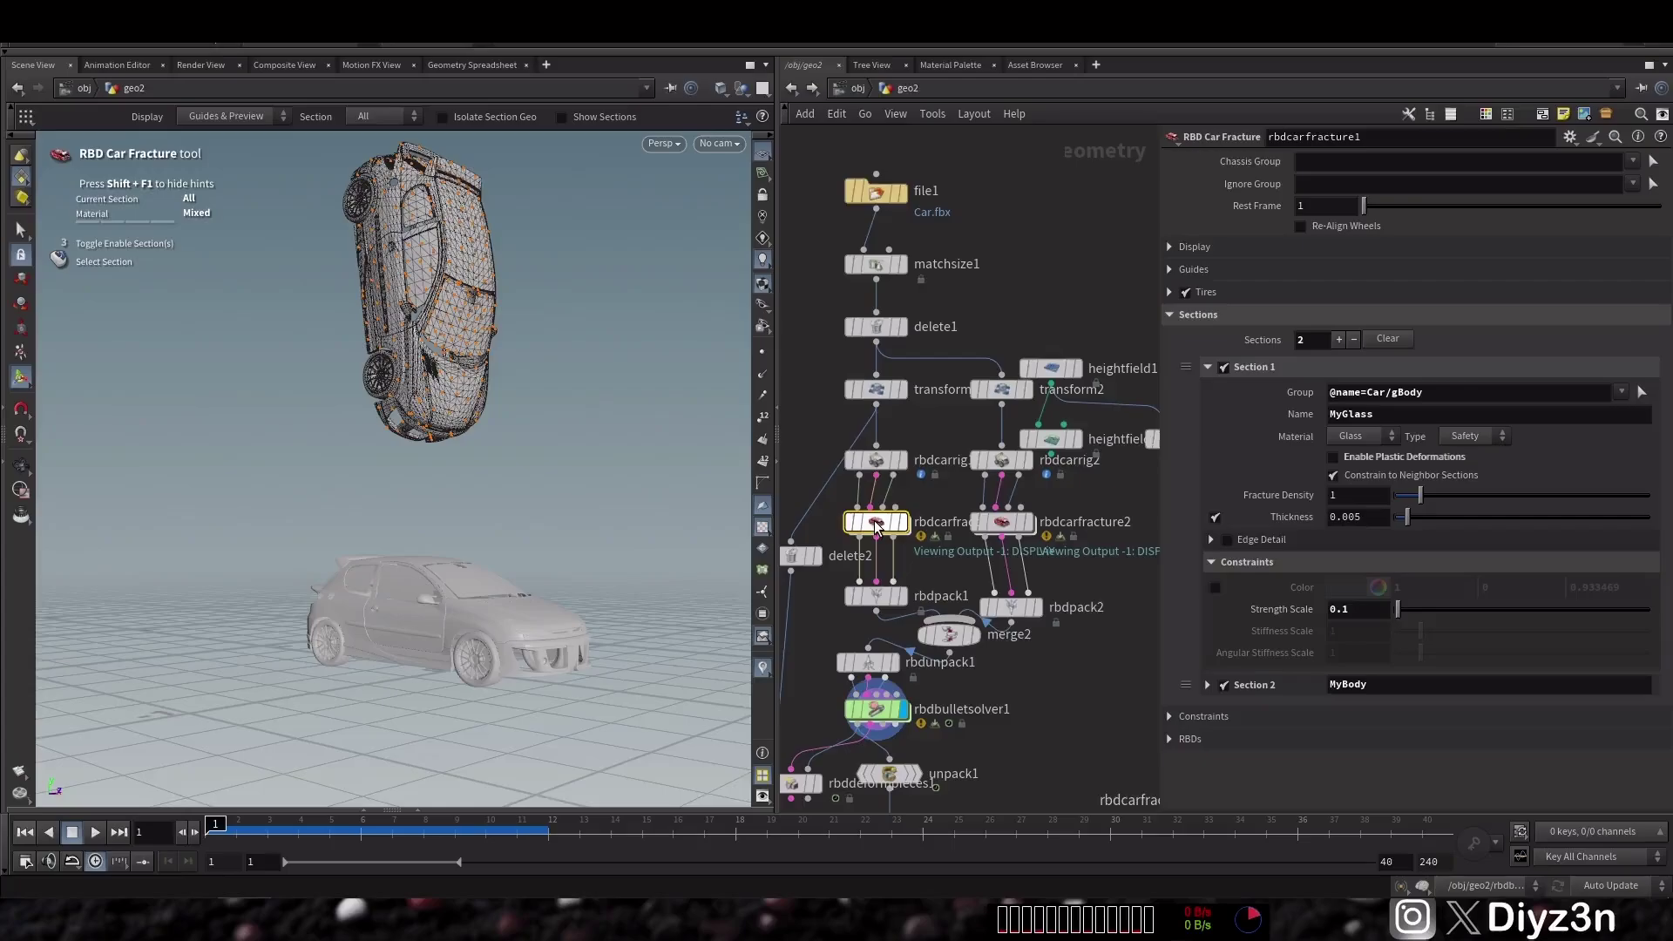
{"action": "left_click", "coordinate": [95, 832]}
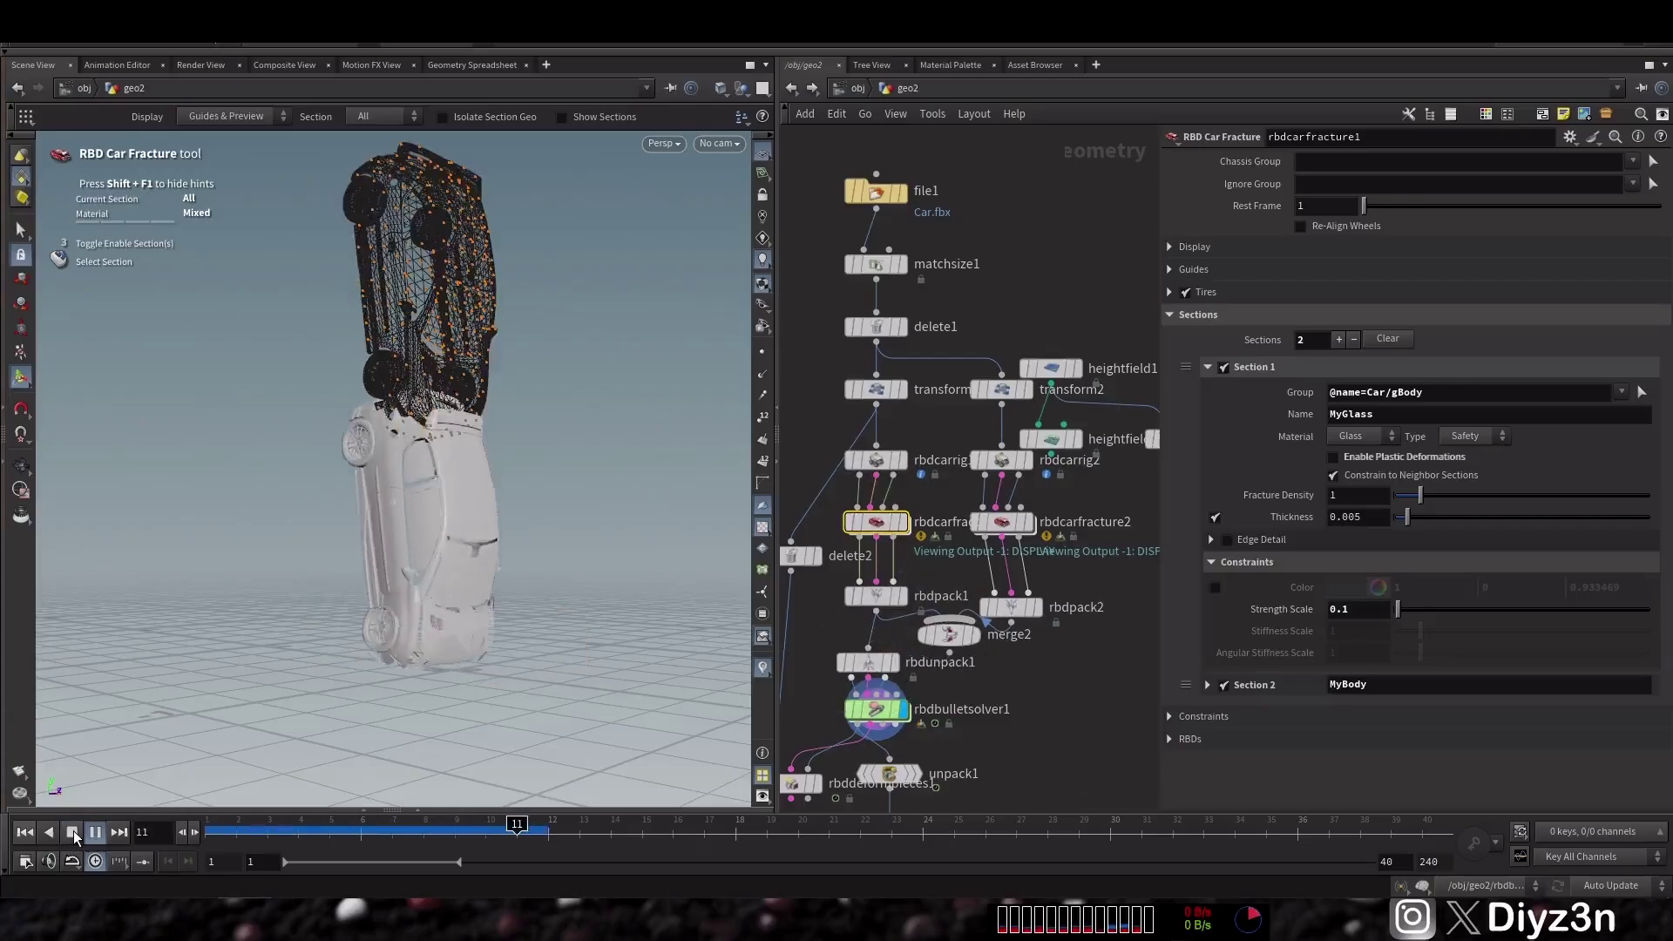
{"action": "left_click", "coordinate": [72, 832]}
- Scrub the two-car simulation to frame 4 and read the node information of rbdbulletsolver1 for its warning
{"action": "left_click_drag", "start_coordinate": [253, 825], "coordinate": [298, 825]}
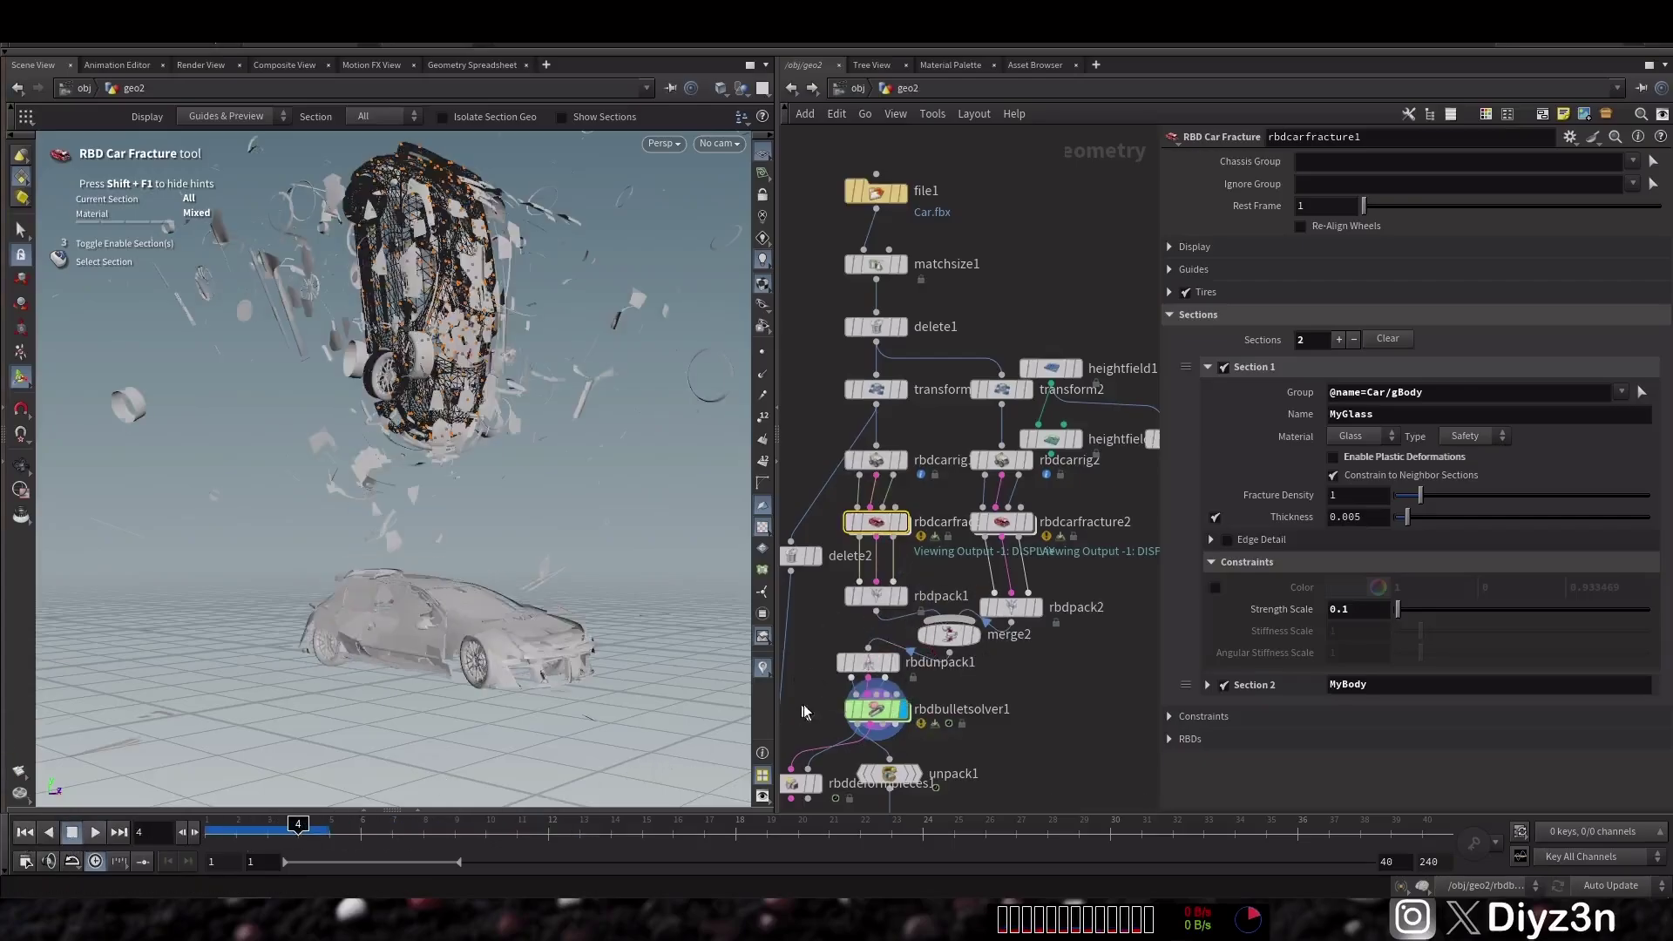
{"action": "left_click", "coordinate": [830, 709]}
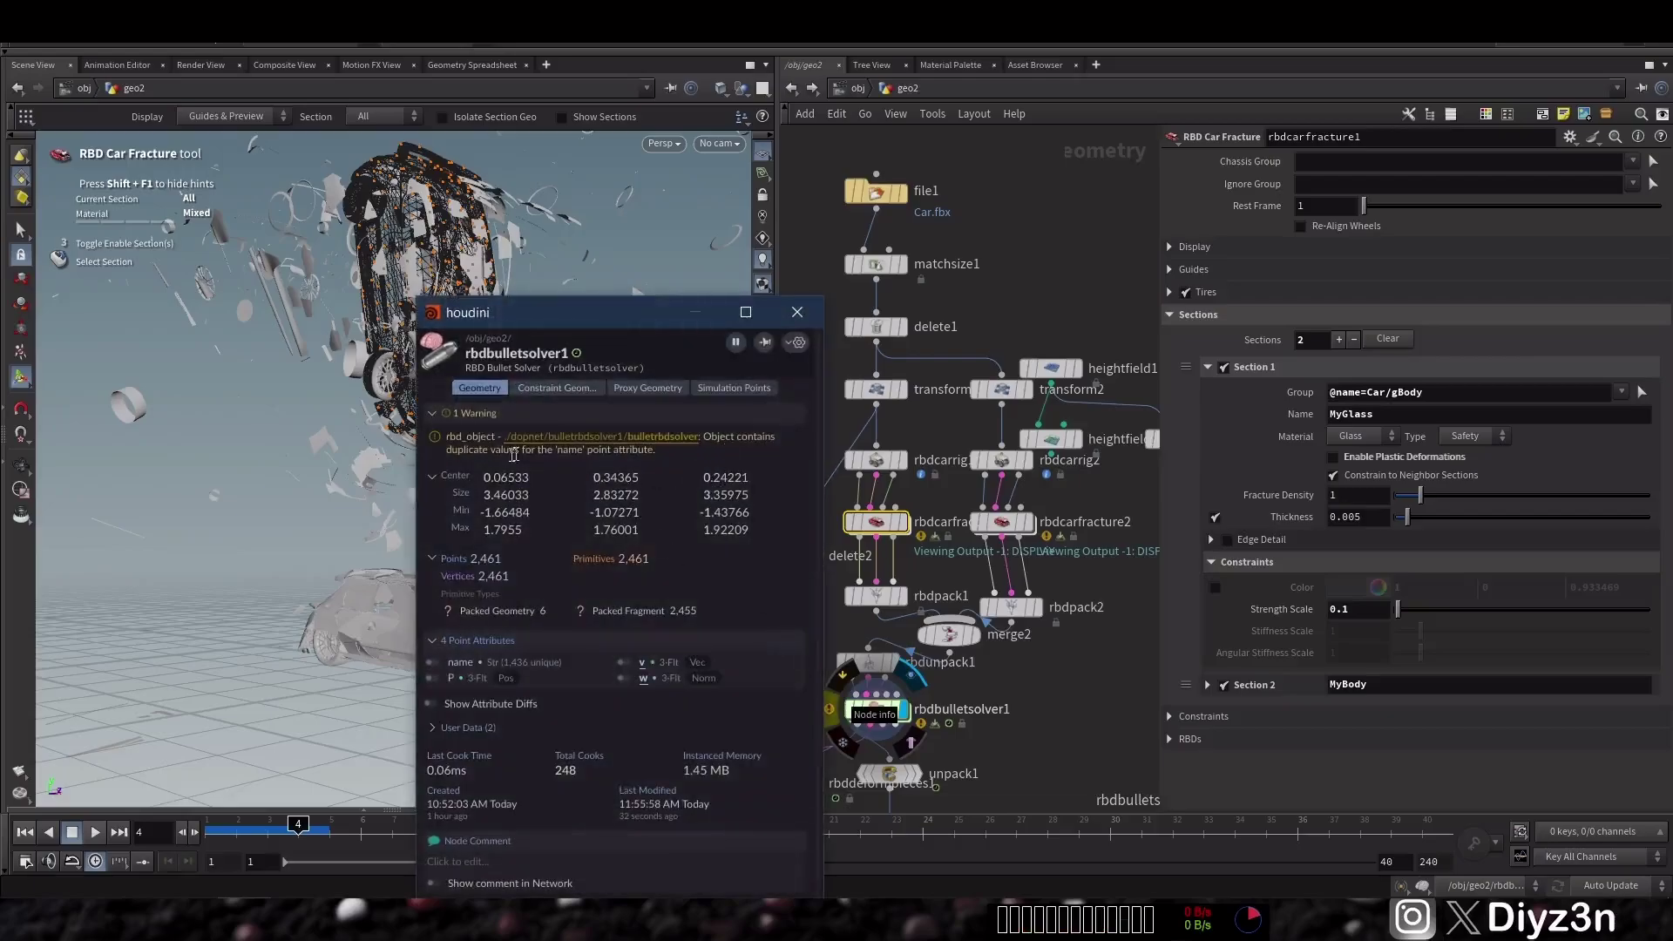
{"action": "left_click", "coordinate": [796, 312]}
- Return to the first frame and turn on Enforce Unique Name Attribute per Instance in rbdunpack1
{"action": "key", "text": "ctrl+Up"}
{"action": "left_click", "coordinate": [1004, 390]}
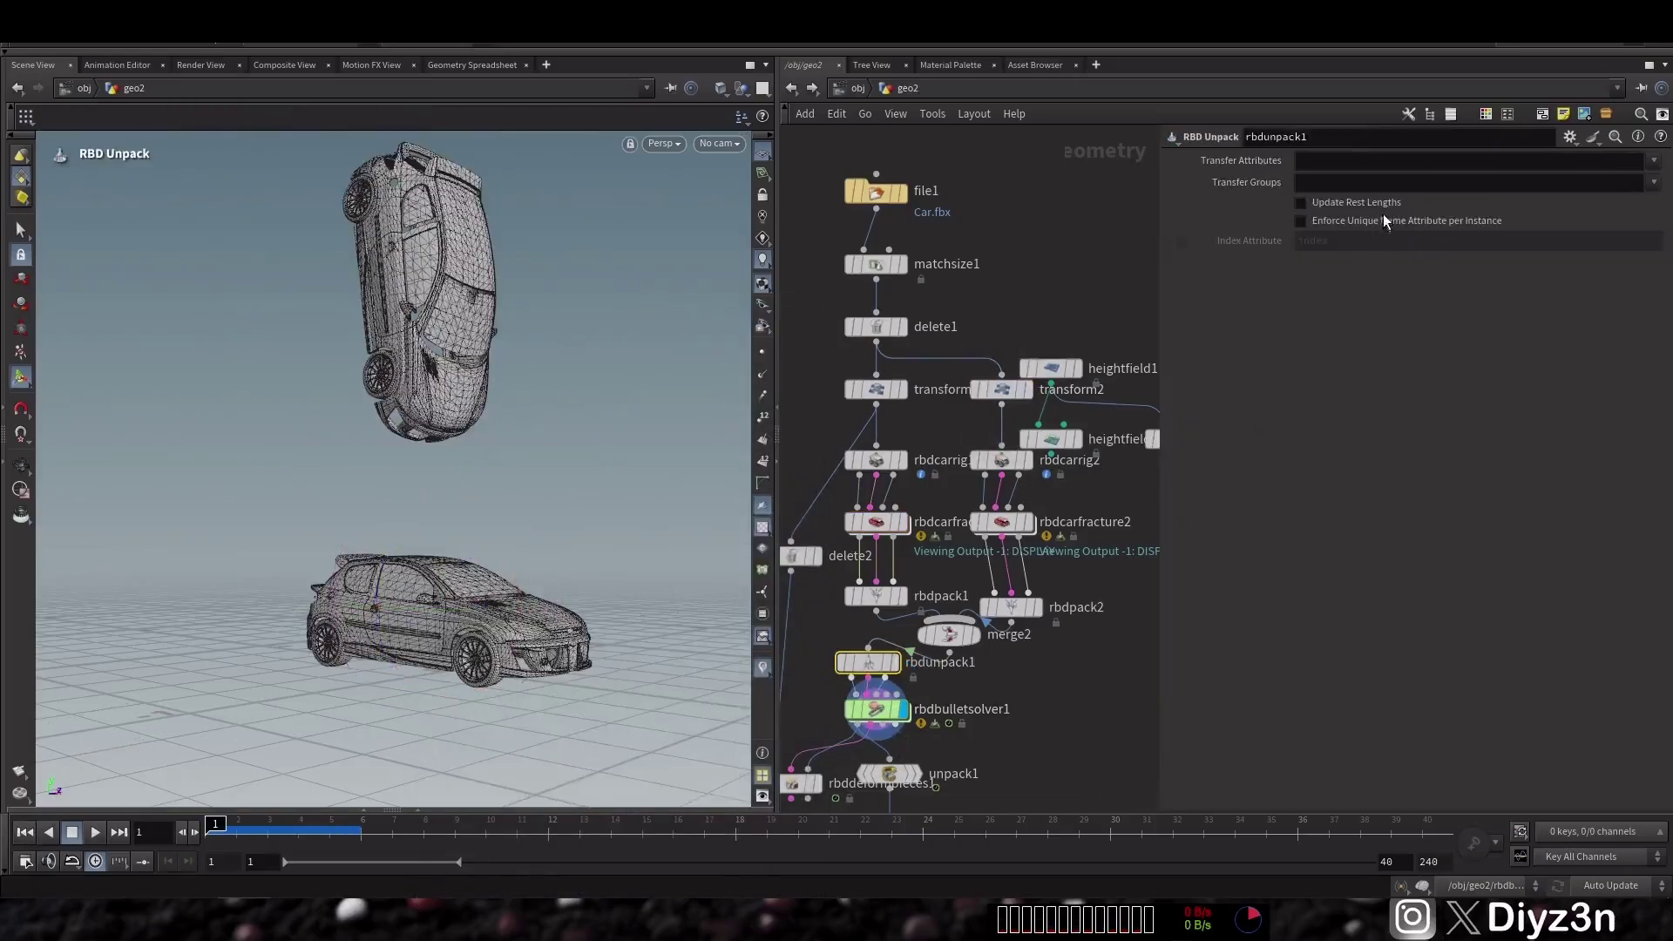
{"action": "left_click", "coordinate": [1425, 224]}
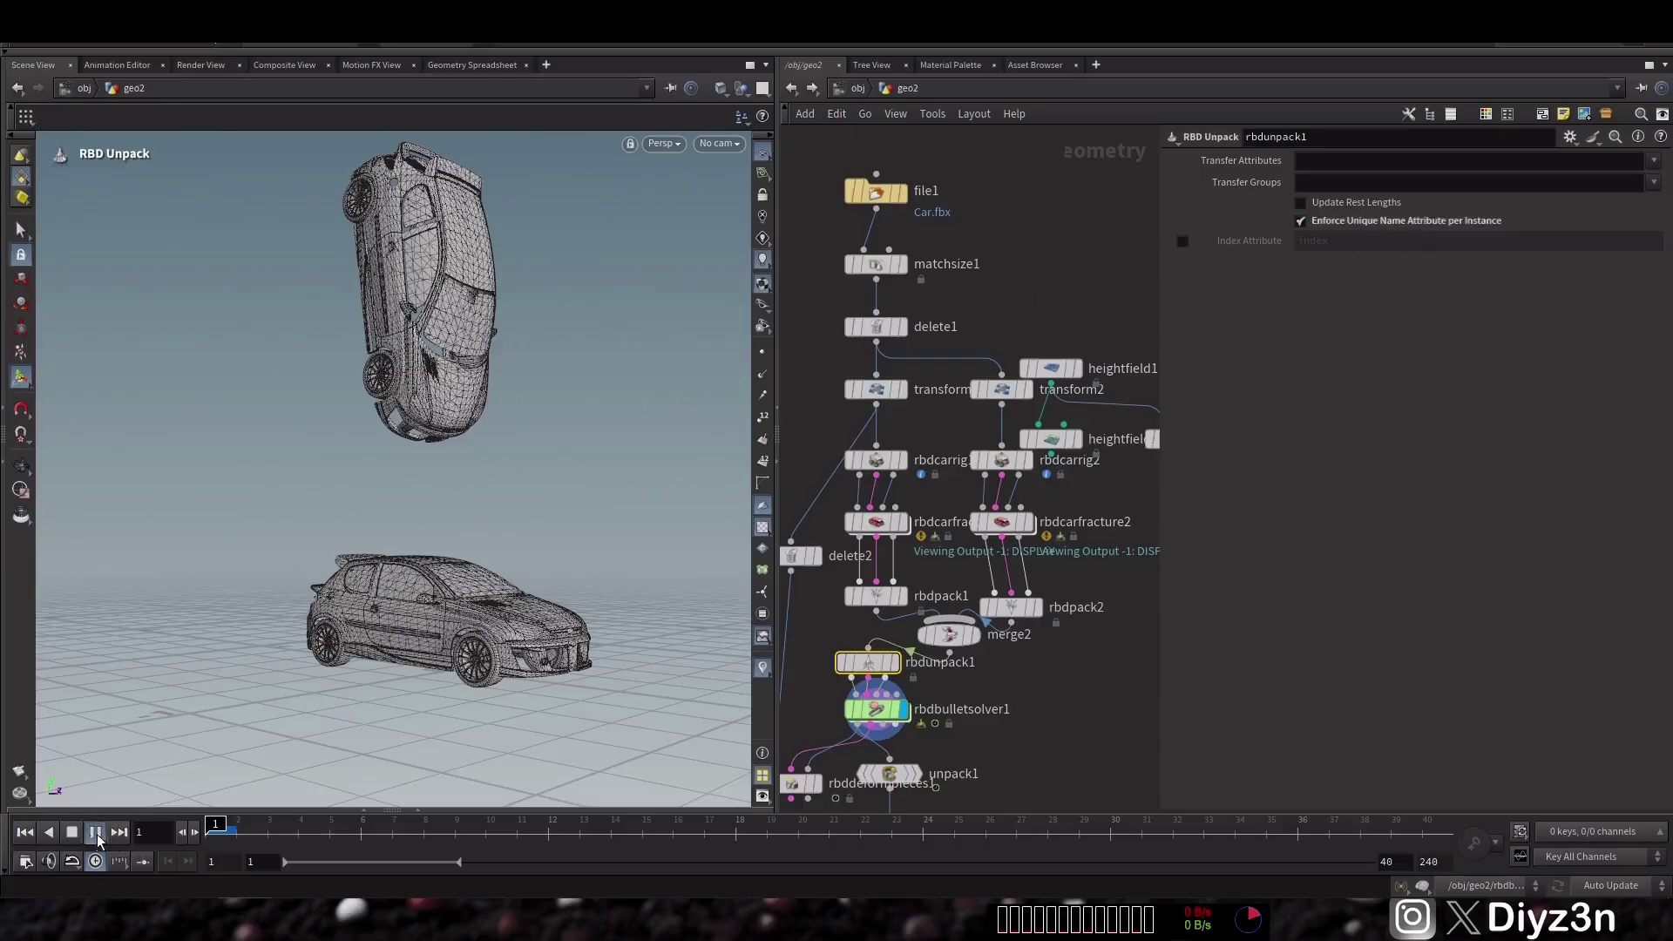
- Play the two-car collision from the first frame with rbdbulletsolver1 selected, and replay it from the start
{"action": "left_click", "coordinate": [24, 832]}
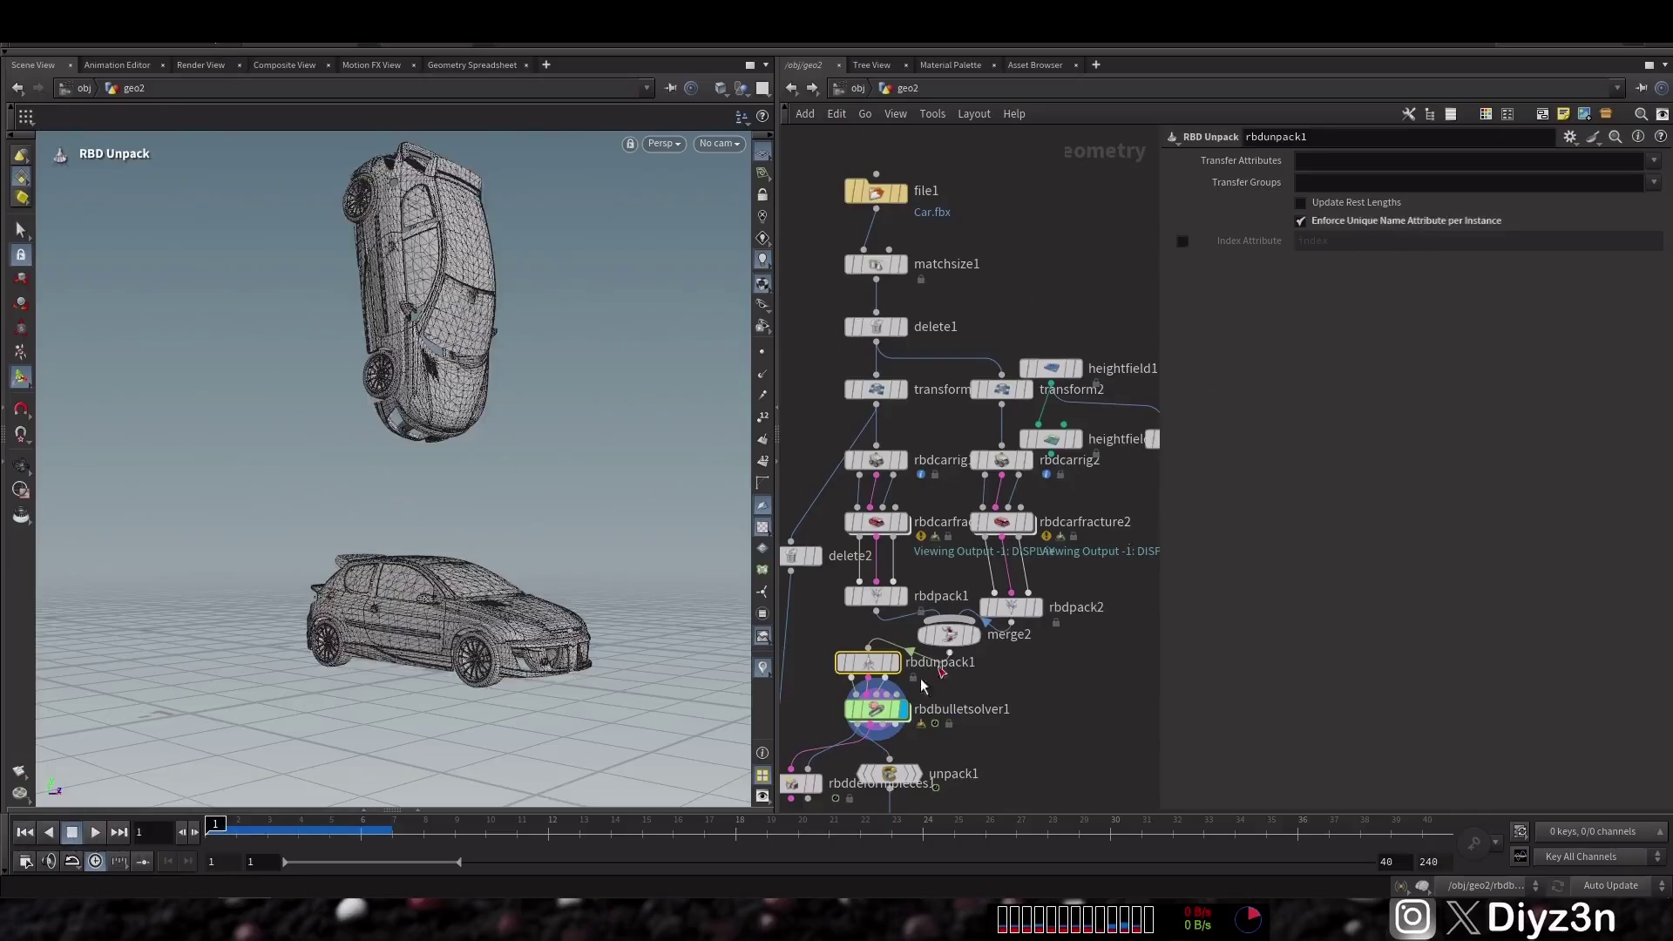
{"action": "left_click", "coordinate": [878, 715]}
{"action": "left_click", "coordinate": [94, 832]}
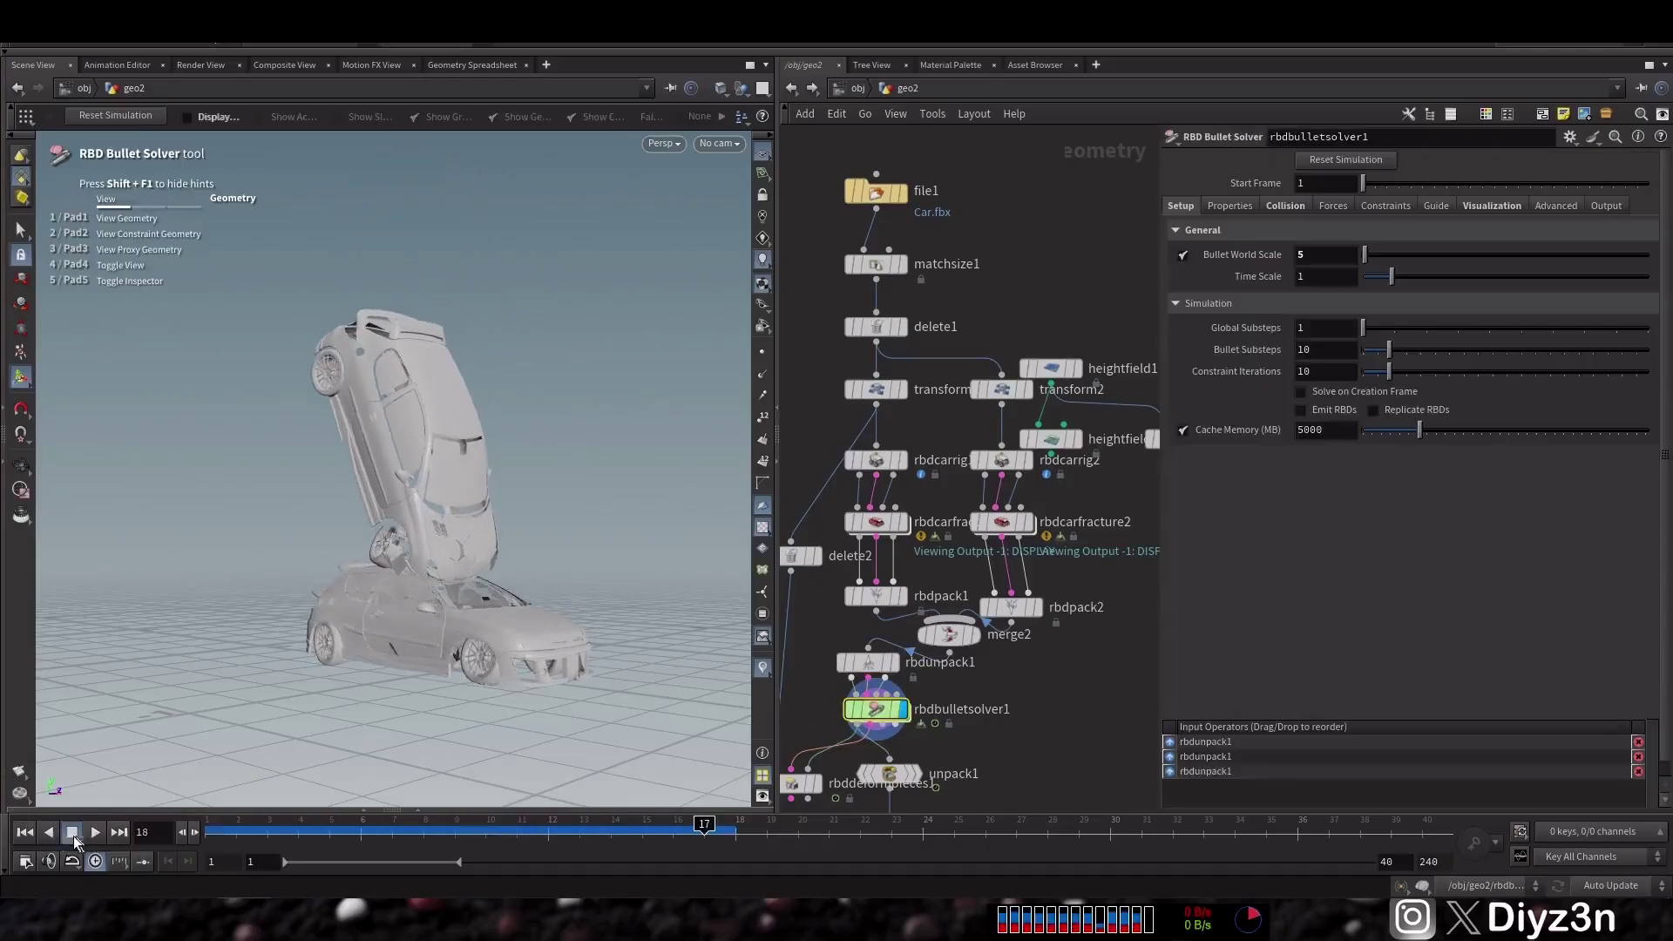
{"action": "key", "text": "ctrl+Up"}
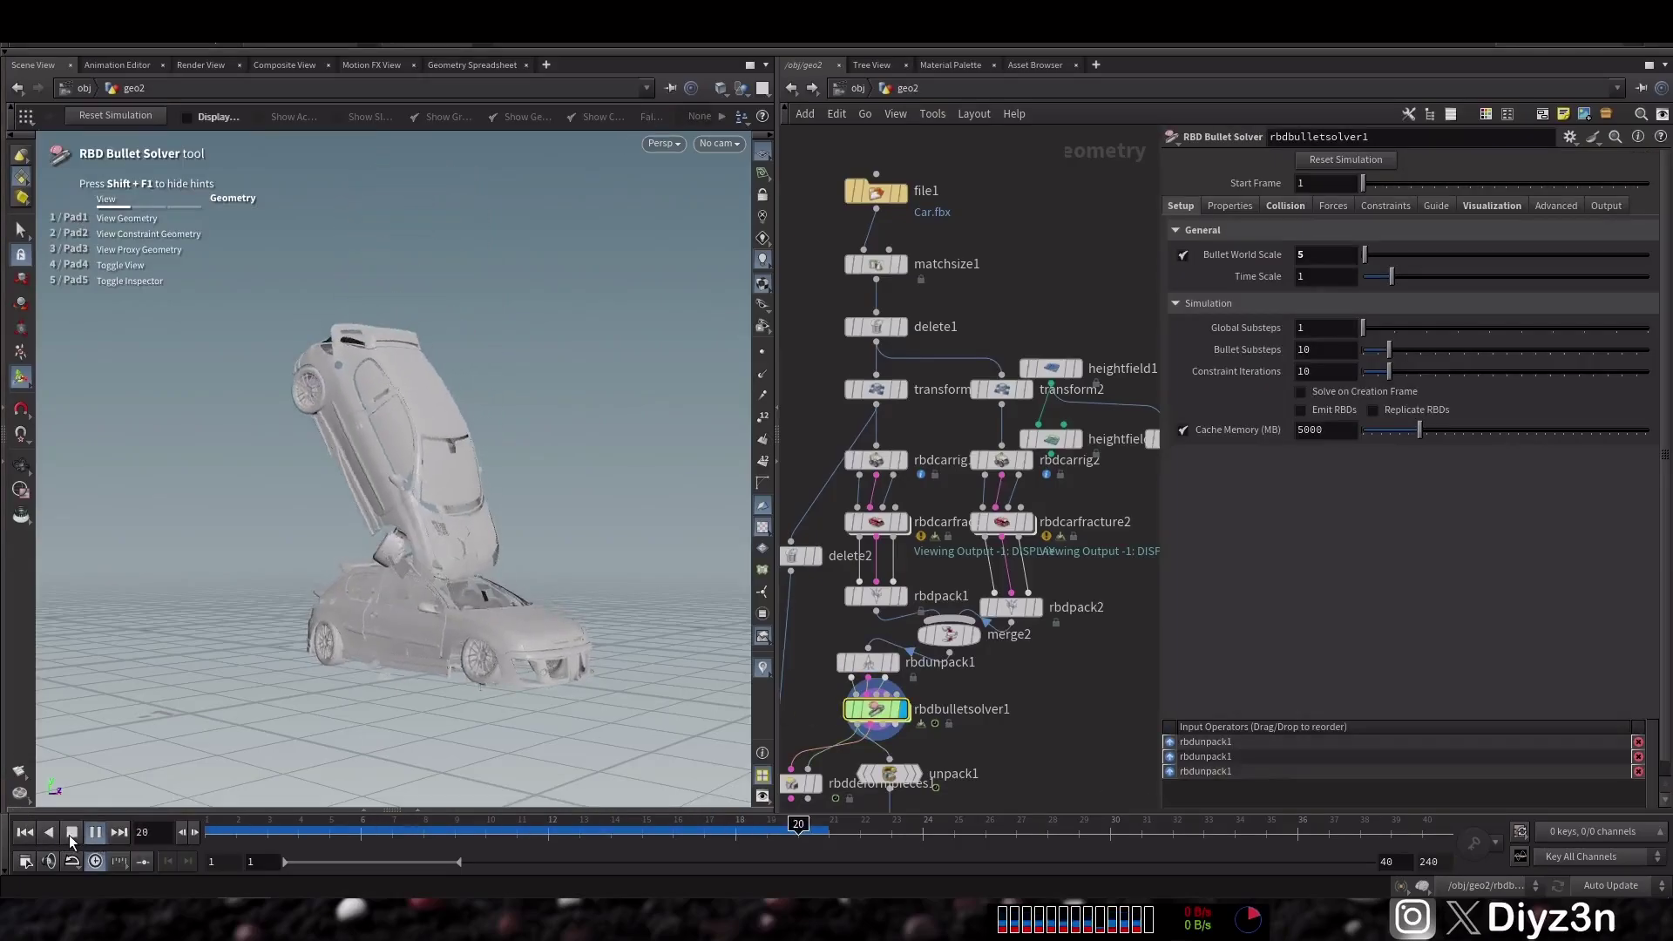